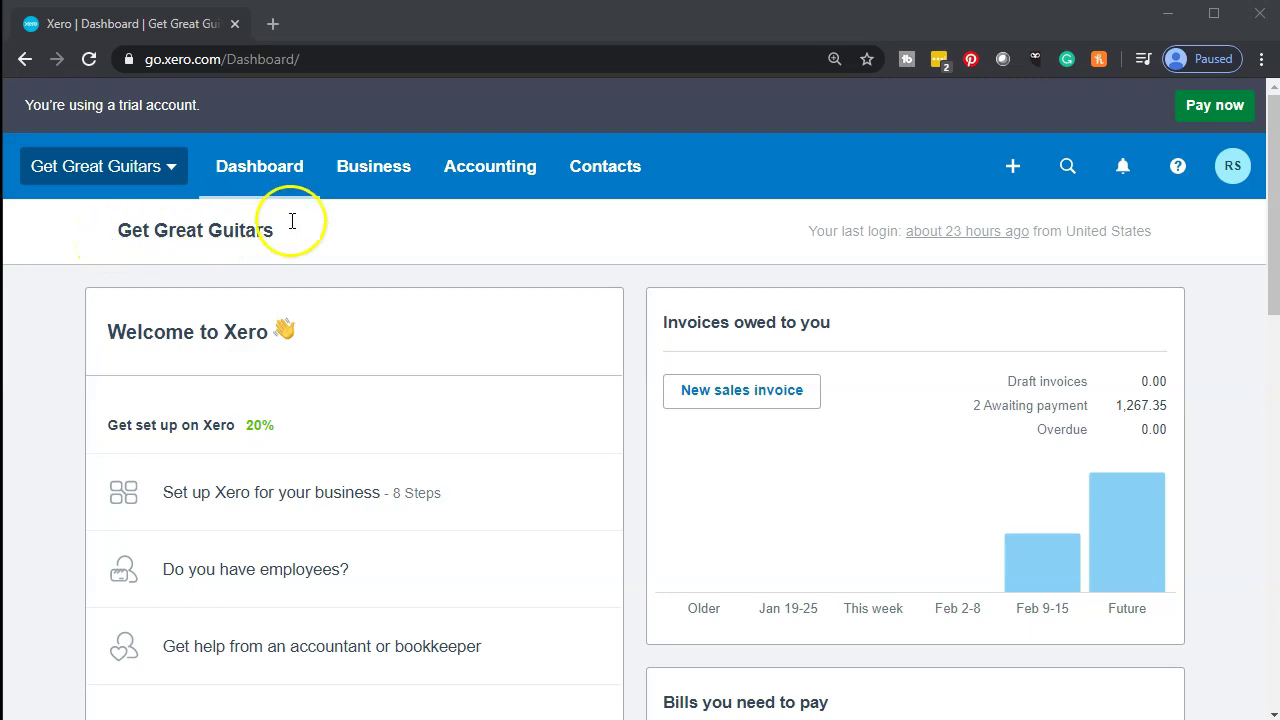
Open the Trial Balance report and duplicate its browser tab
click(478, 178)
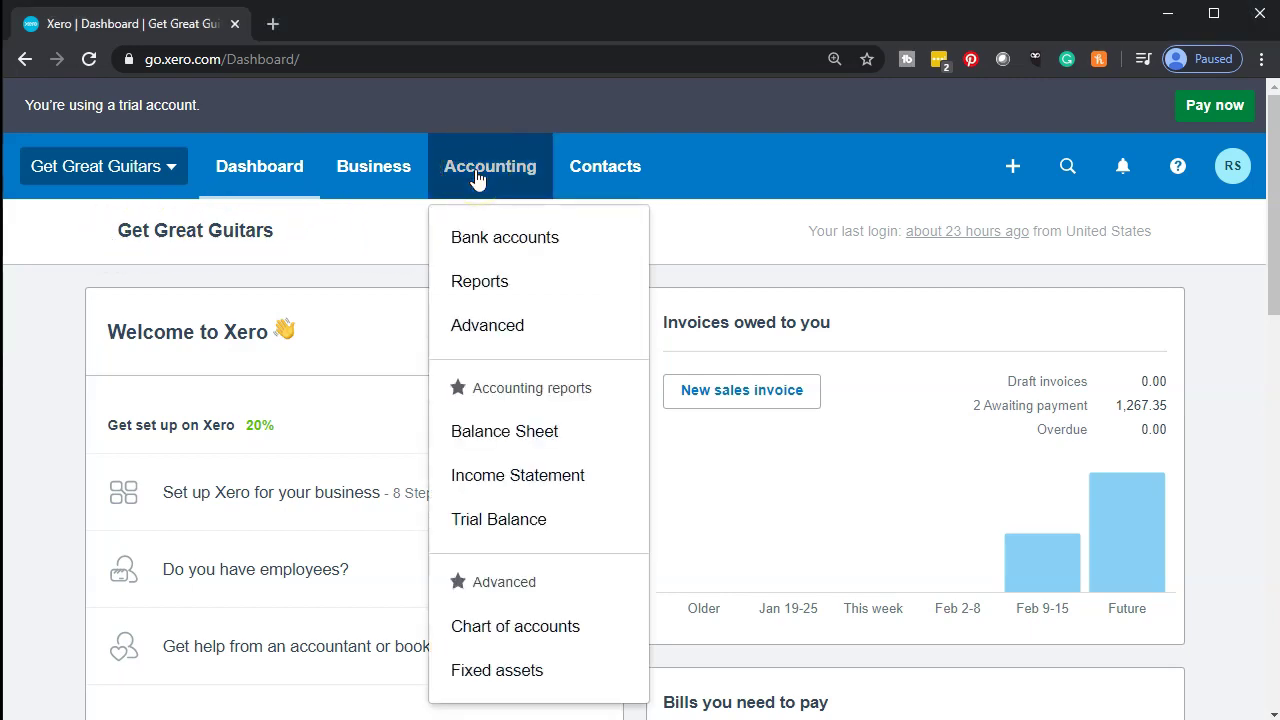
click(597, 524)
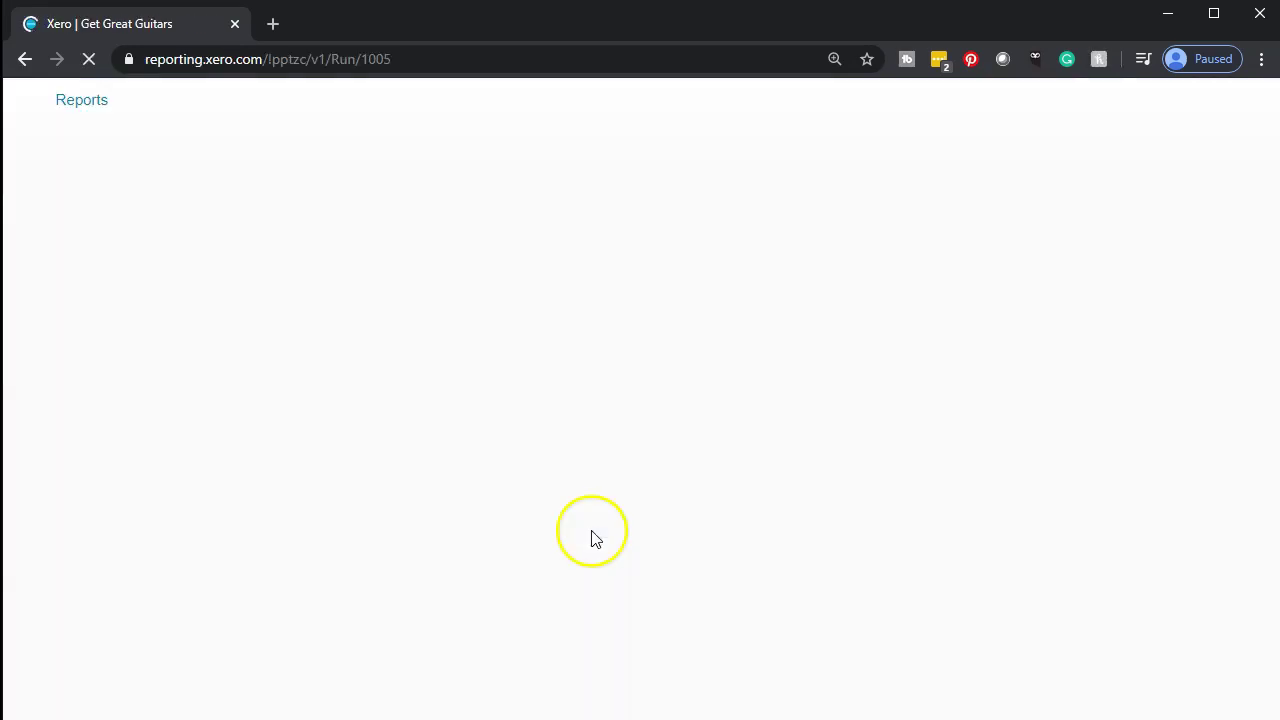
right_click(184, 28)
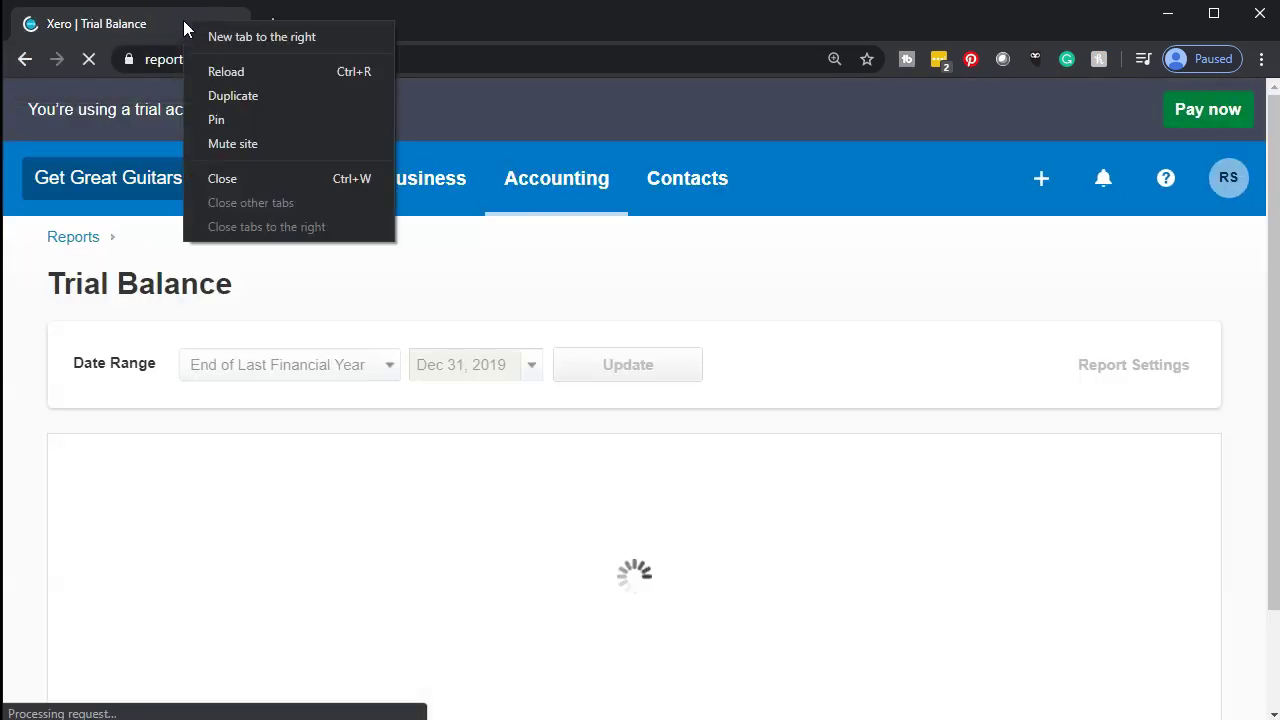
click(219, 96)
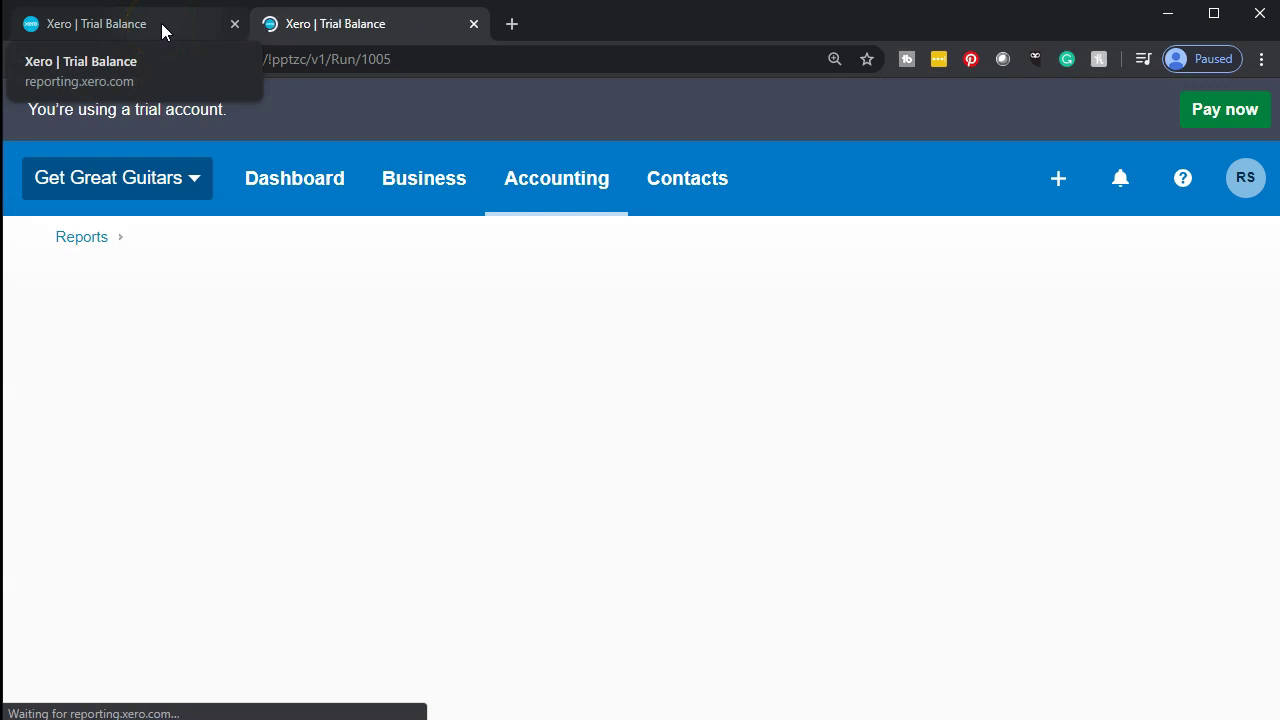
Return the original tab to the Dashboard and start a new Spend Money transaction paid from the Checking account
click(161, 23)
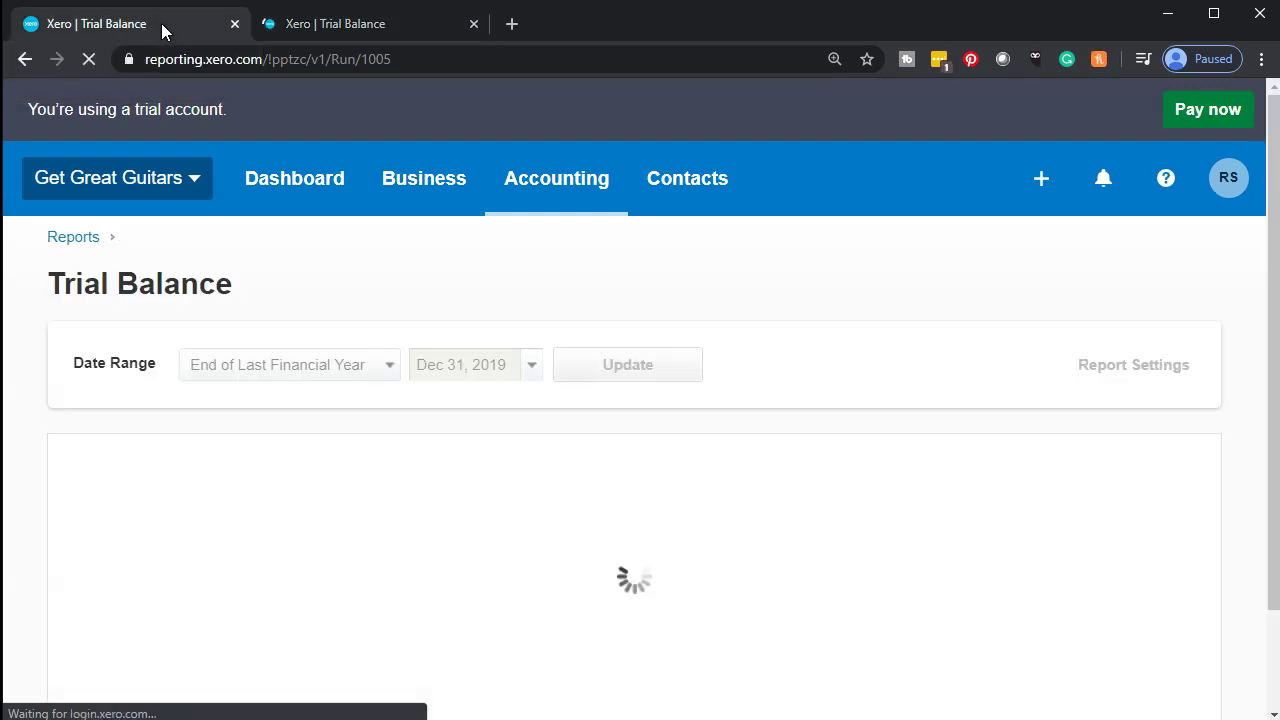
click(310, 183)
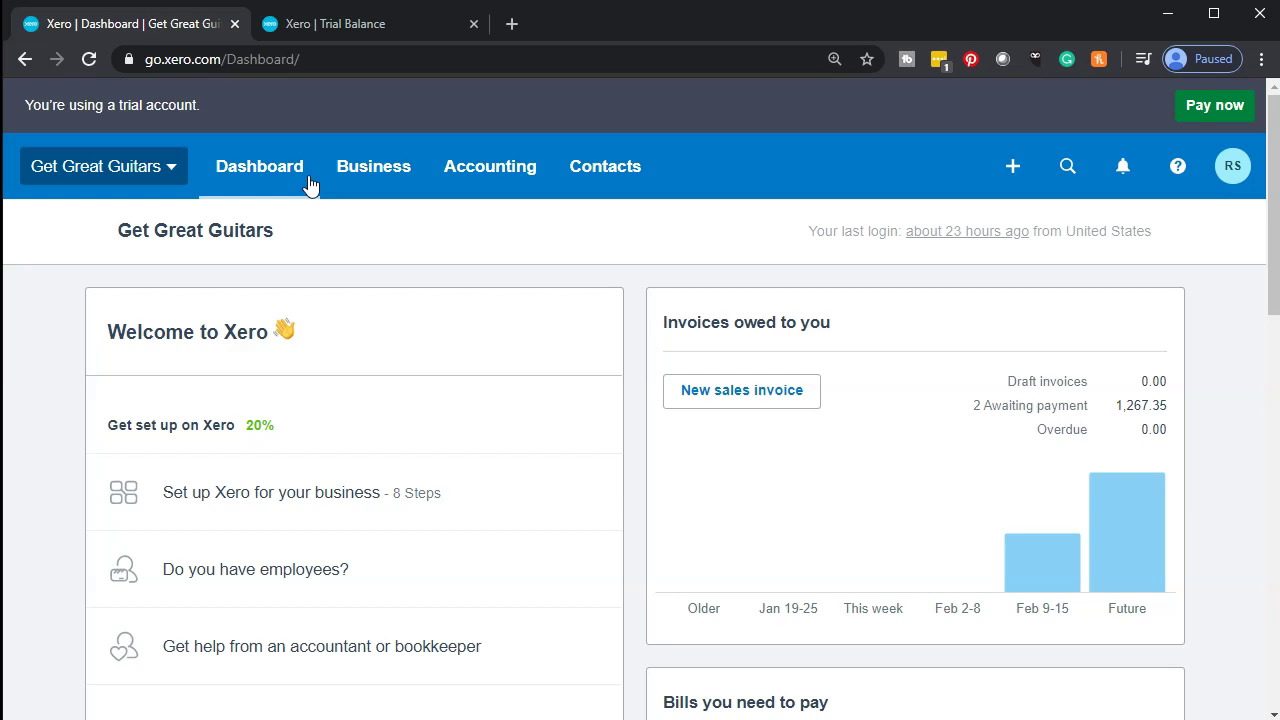
click(1015, 176)
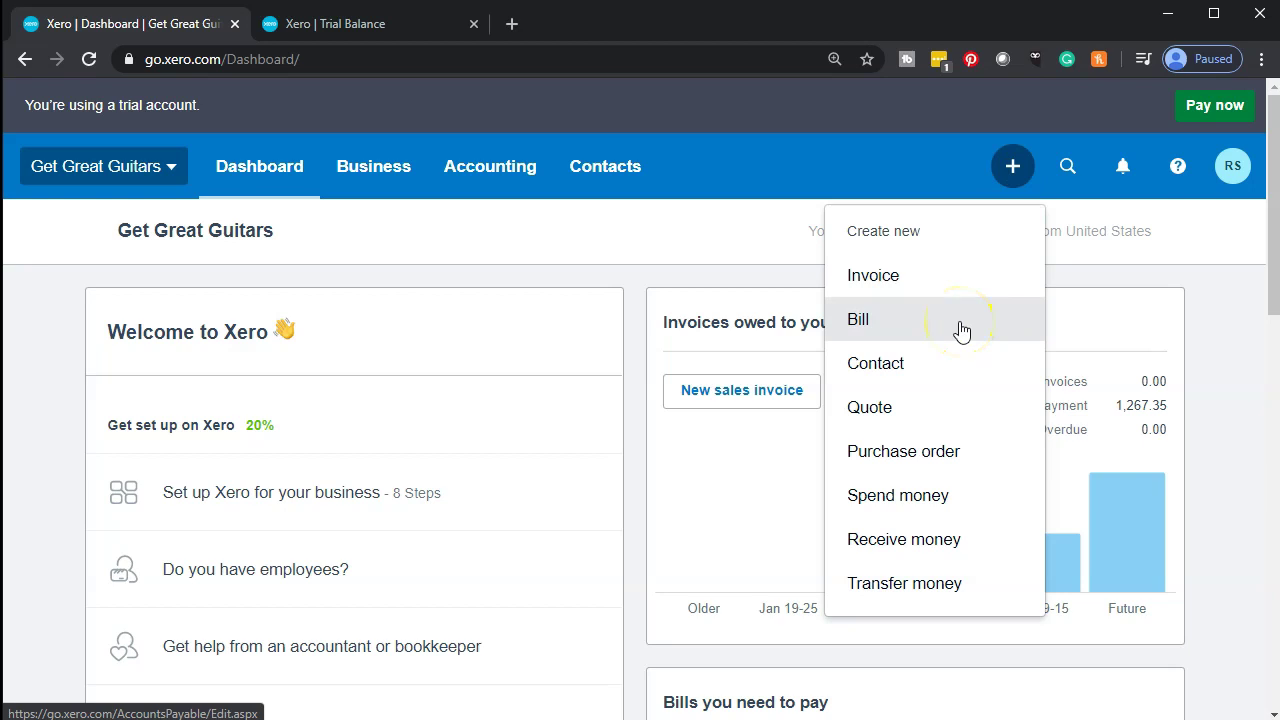
click(900, 500)
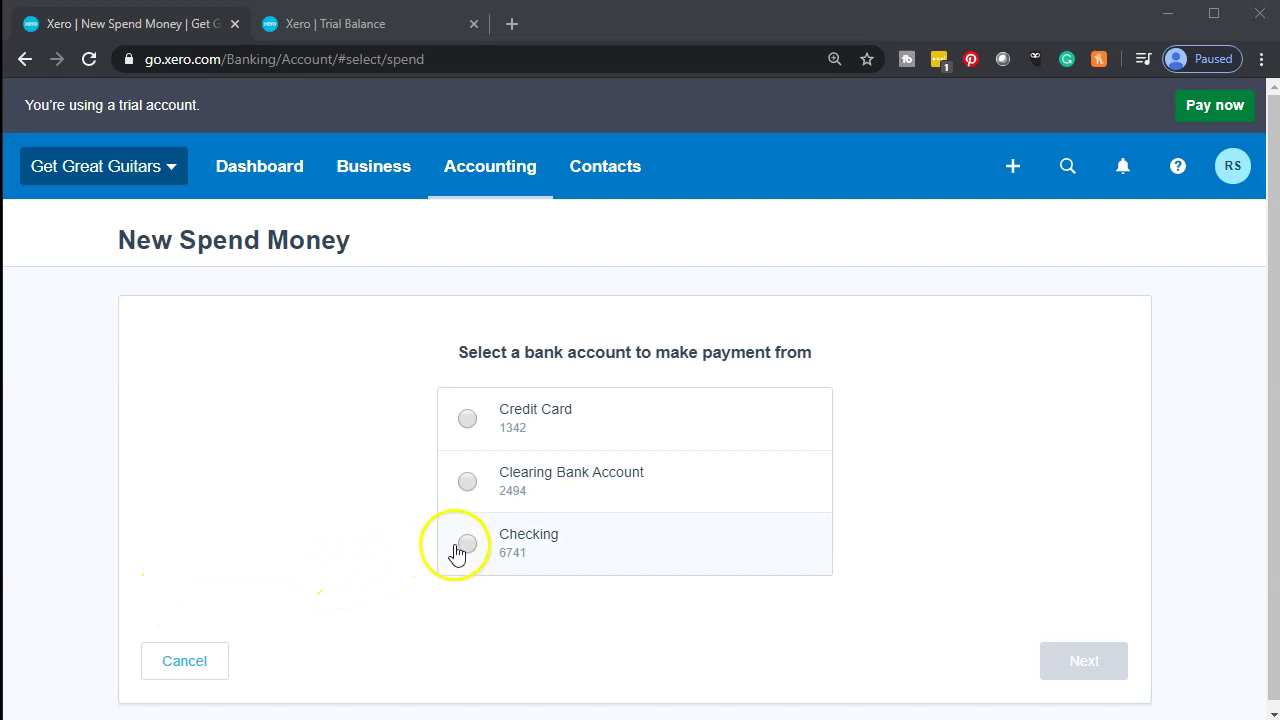
click(466, 548)
click(1050, 665)
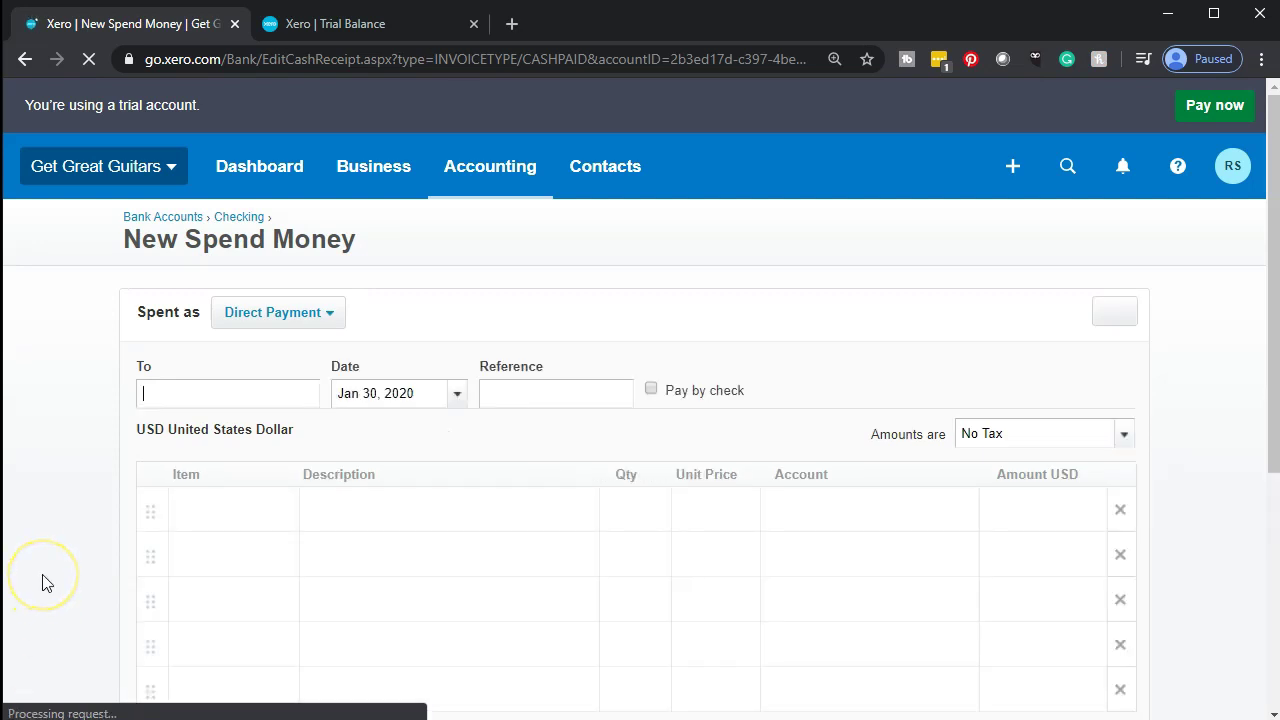
Set the payee to the new contact Safe Insurance Co
key(ctrl+plus)
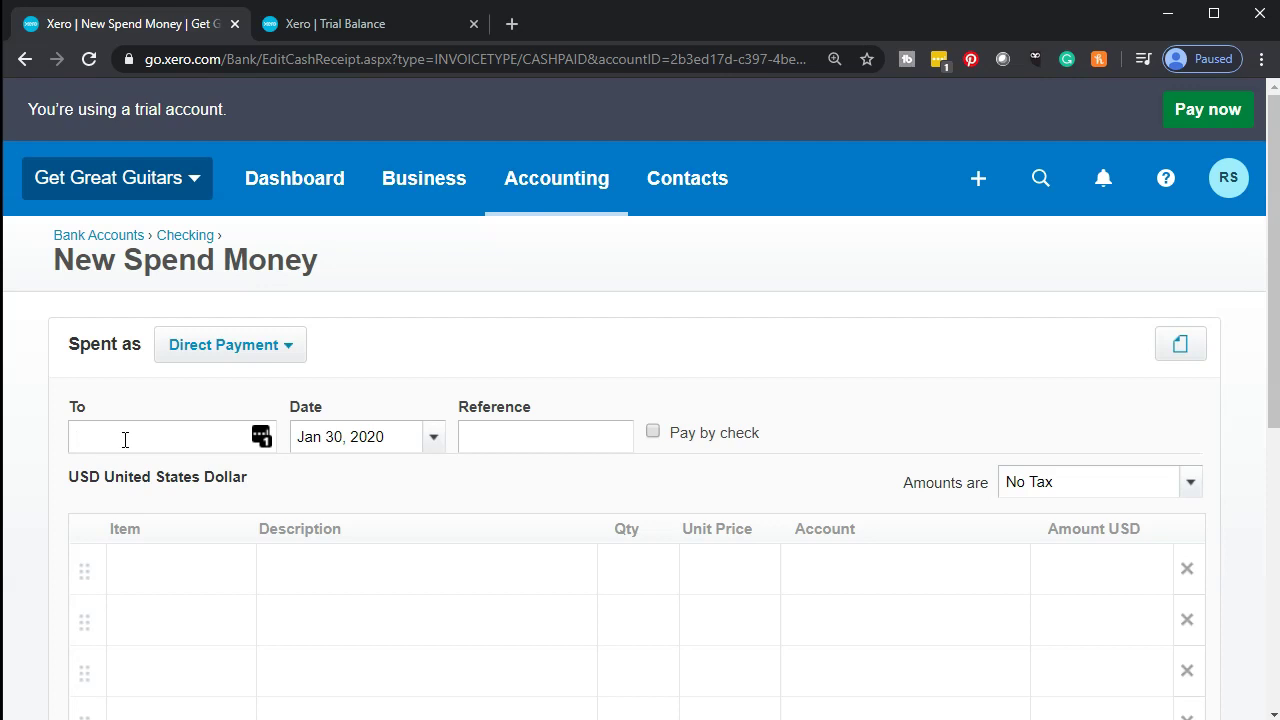
text(Safe)
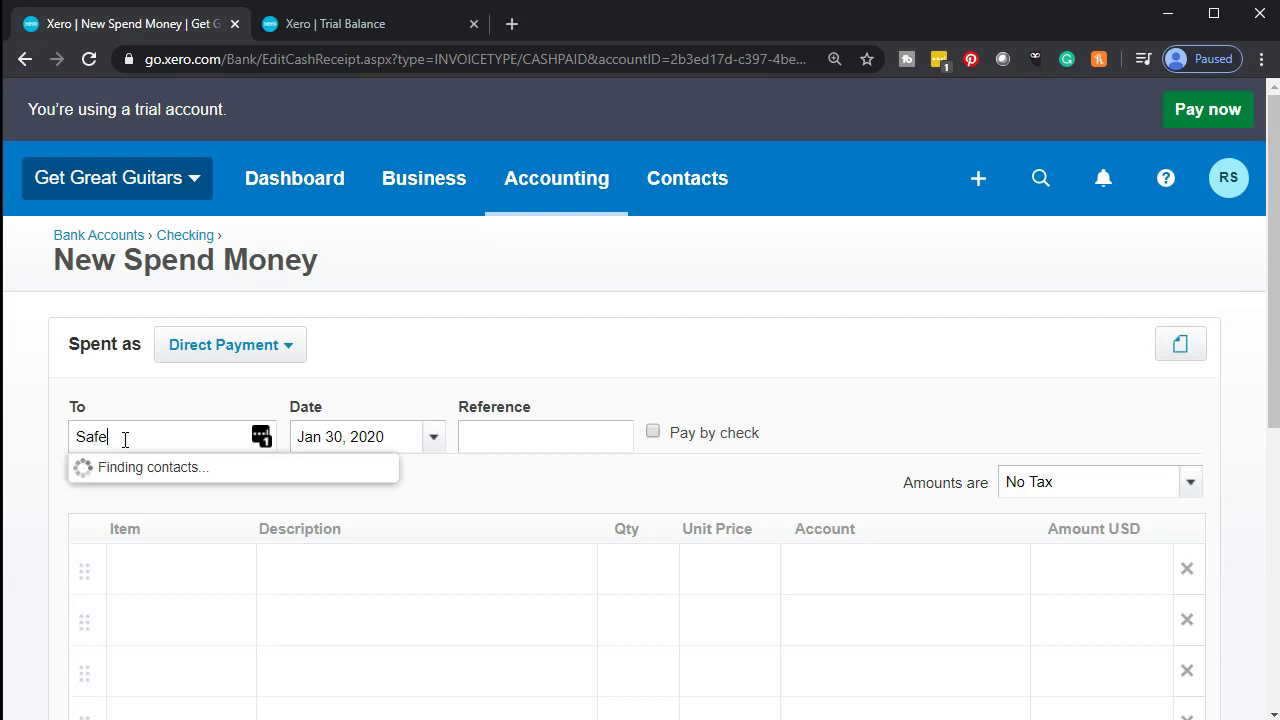
text( Insurance Co)
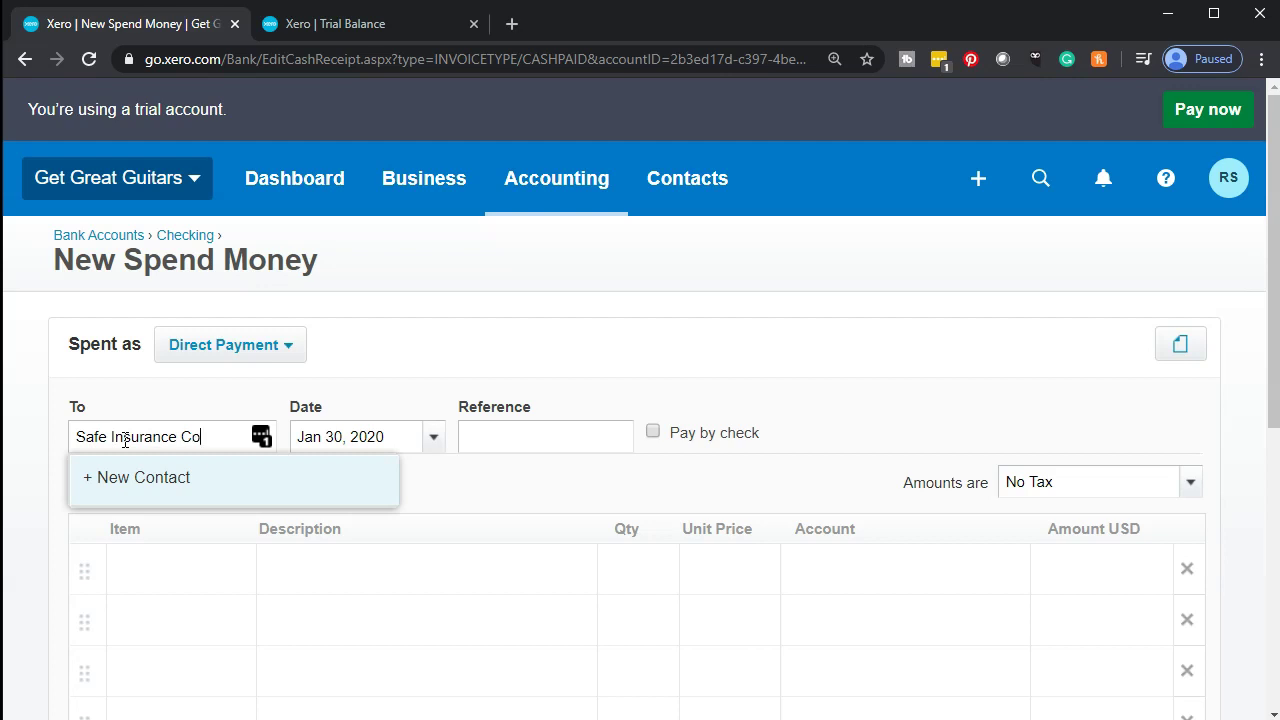
click(133, 484)
click(149, 602)
click(141, 530)
key(Tab)
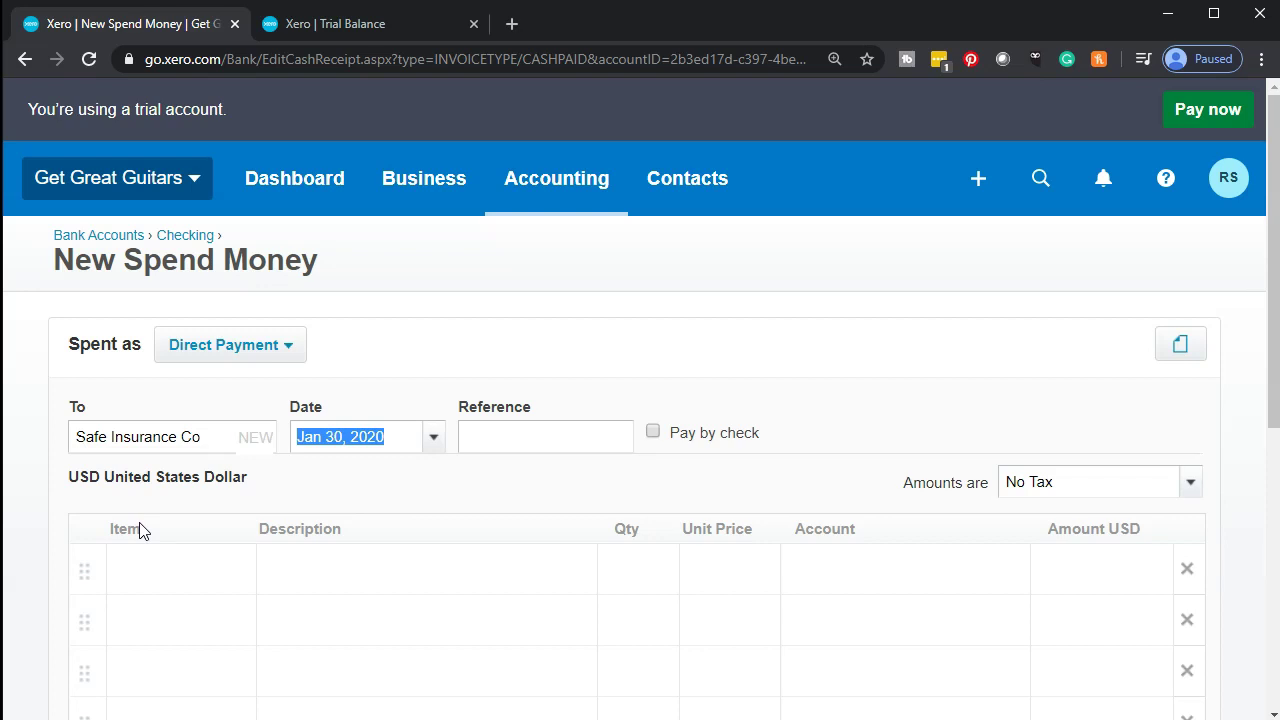
Enter "Year of insurance" as the description of the first line, keeping the payment date at Jan 30, 2020
key(Tab)
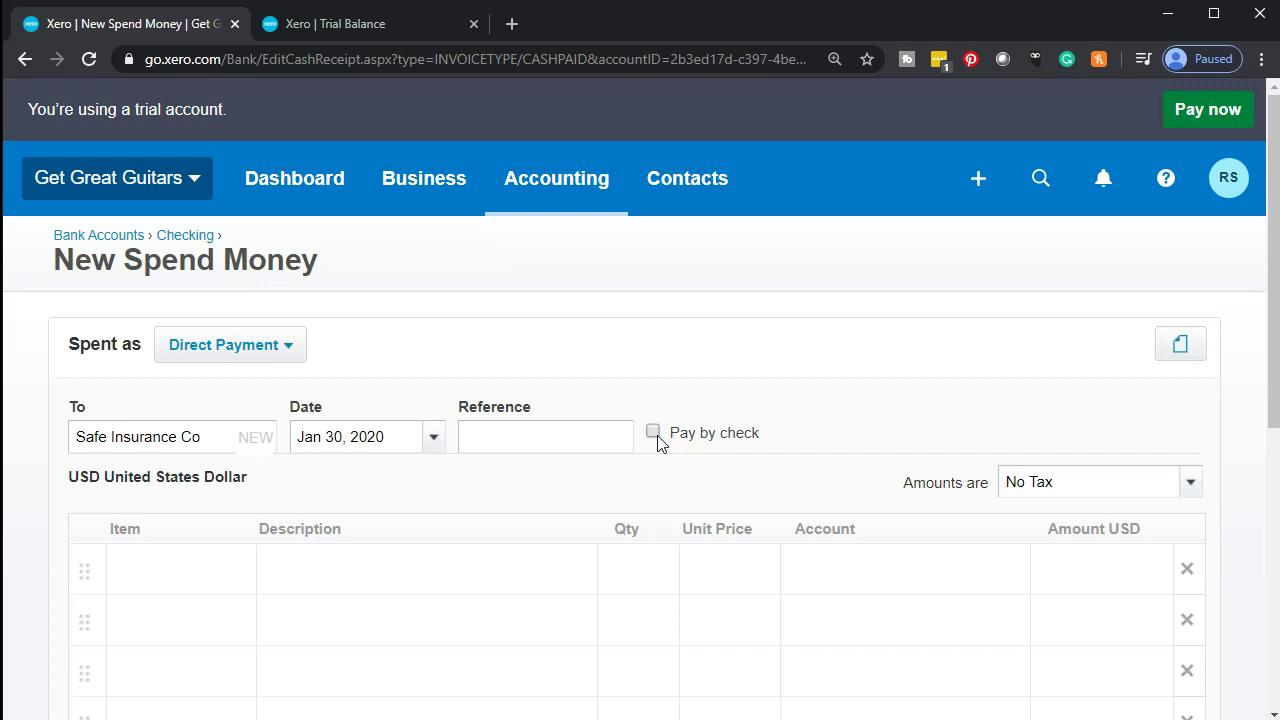
key(Tab)
key(Tab)
key(Tab)
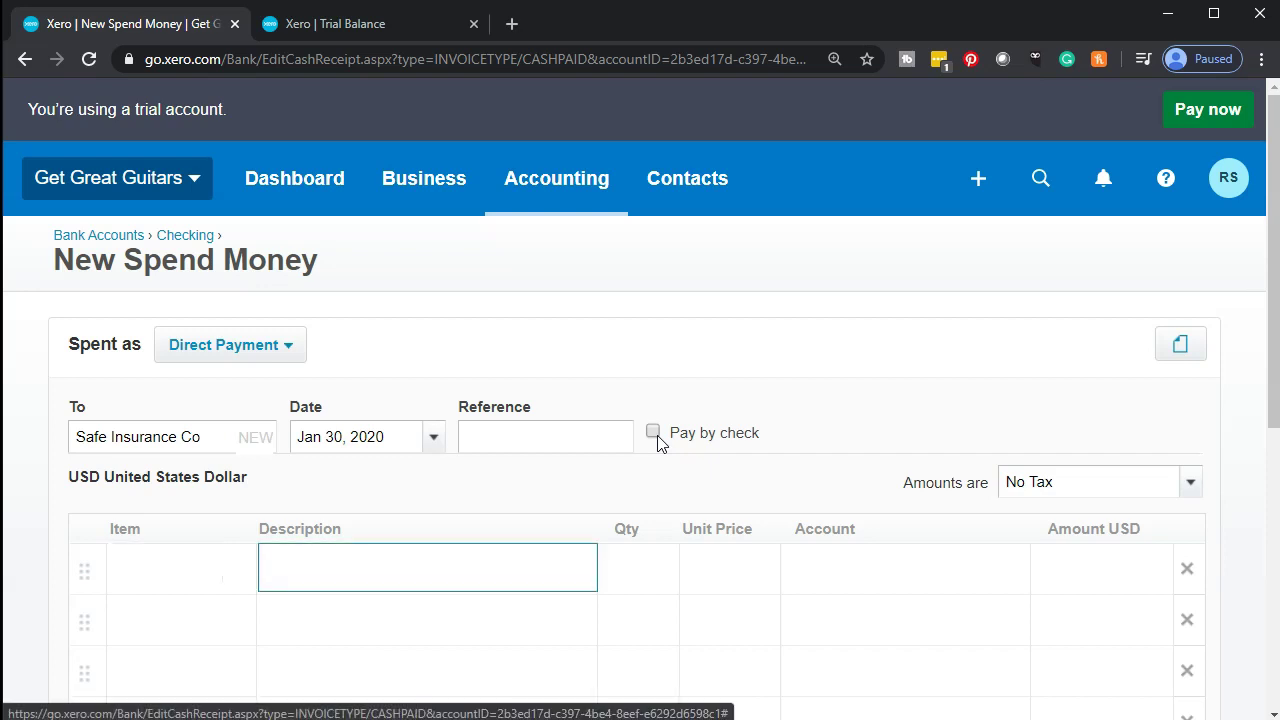
text(year)
key(BackSpace)
key(BackSpace)
key(BackSpace)
key(BackSpace)
text(YEar of insurance)
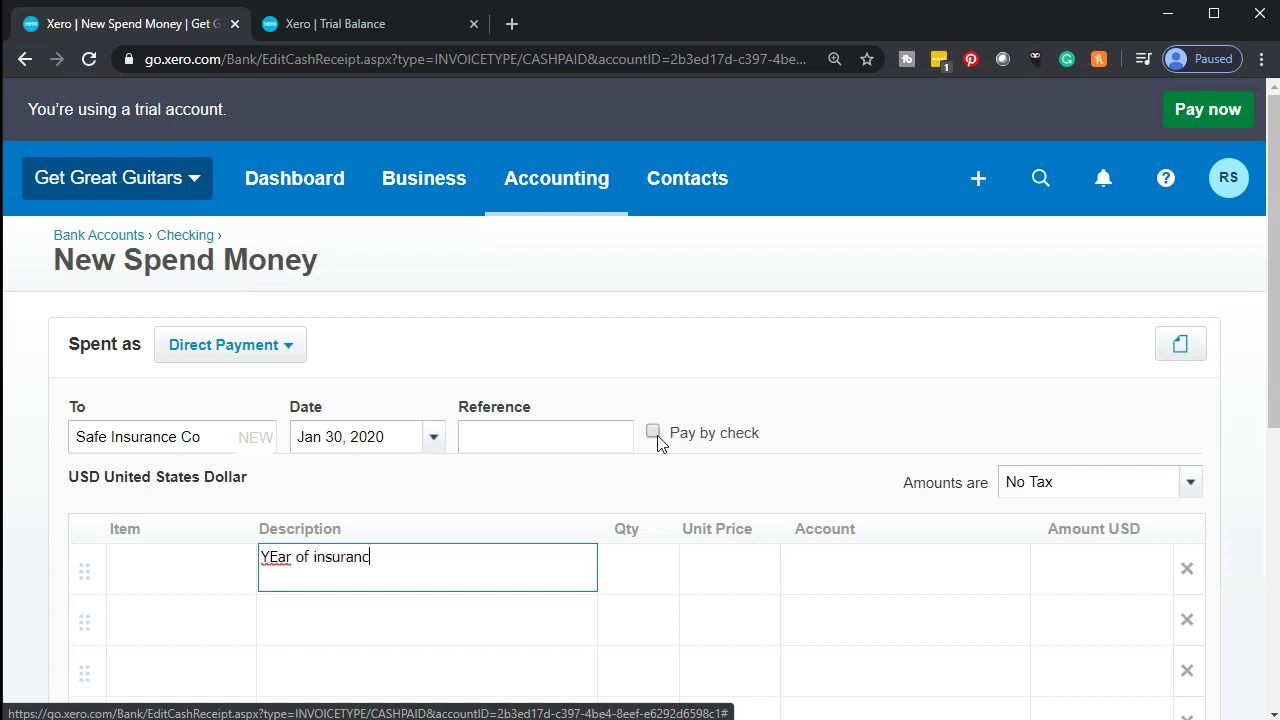
double_click(280, 557)
key(Escape)
right_click(280, 567)
click(297, 580)
text(YEar)
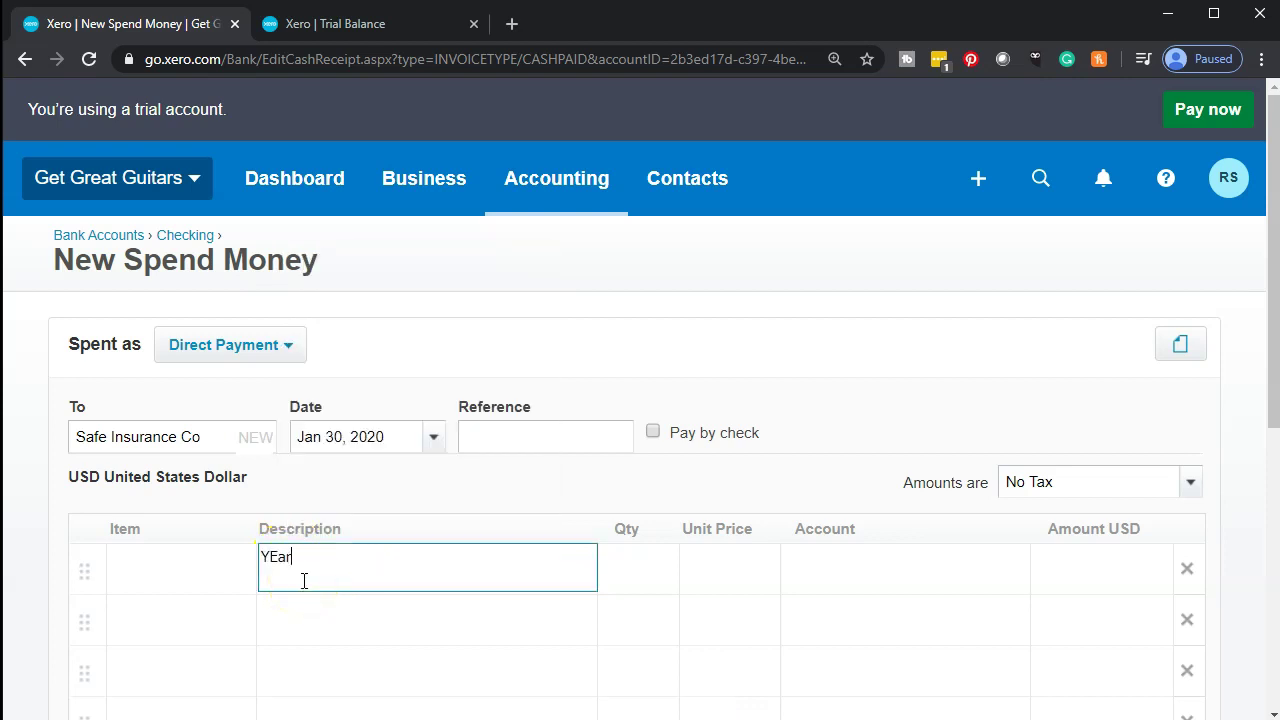
key(BackSpace)
key(BackSpace)
key(BackSpace)
text(ear of insurance)
key(Tab)
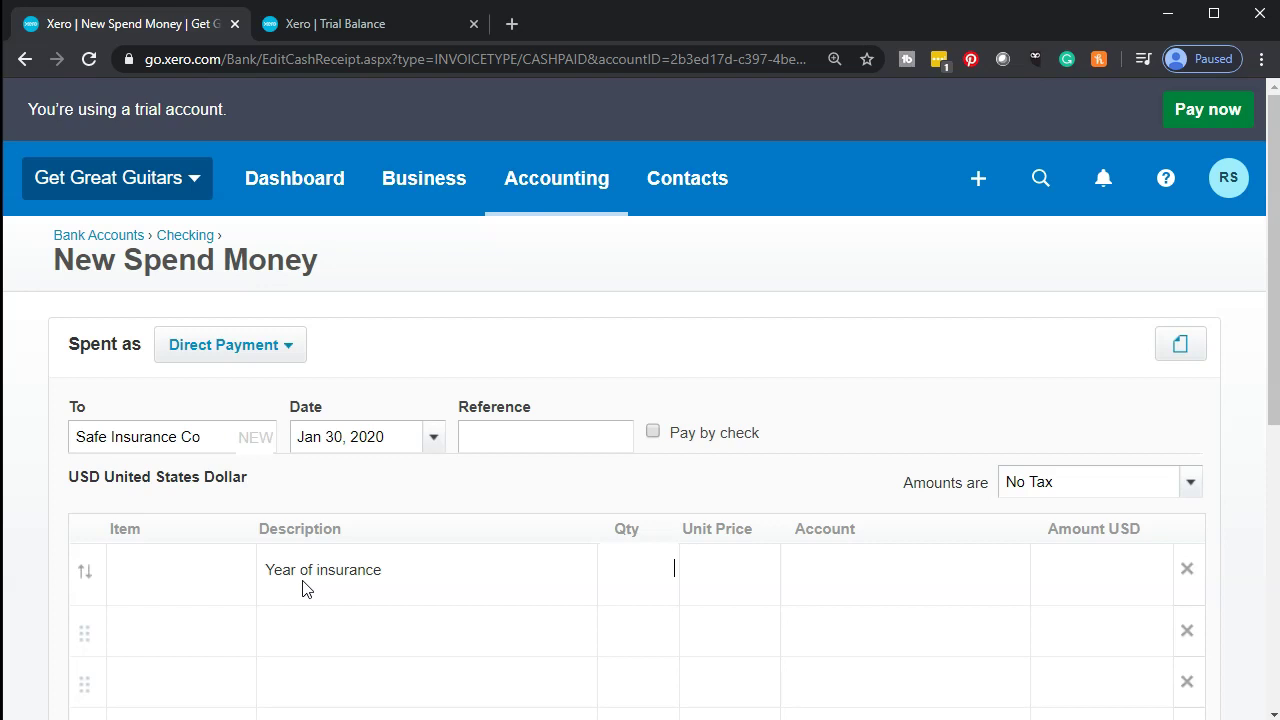
Set the insurance line's quantity to 1 and its unit price to 11,000
text(1)
key(Tab)
text(11,)
text(000)
key(Tab)
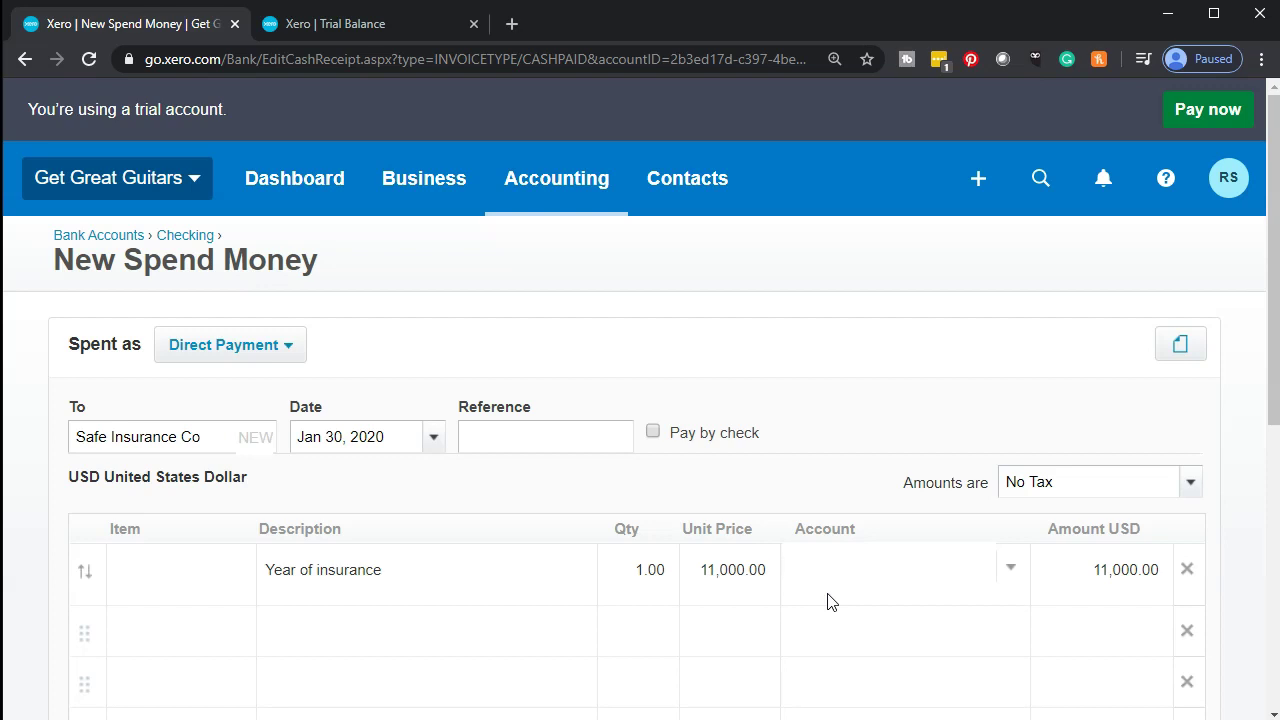
Look through the expense and asset accounts available for the insurance line
click(743, 591)
click(1012, 569)
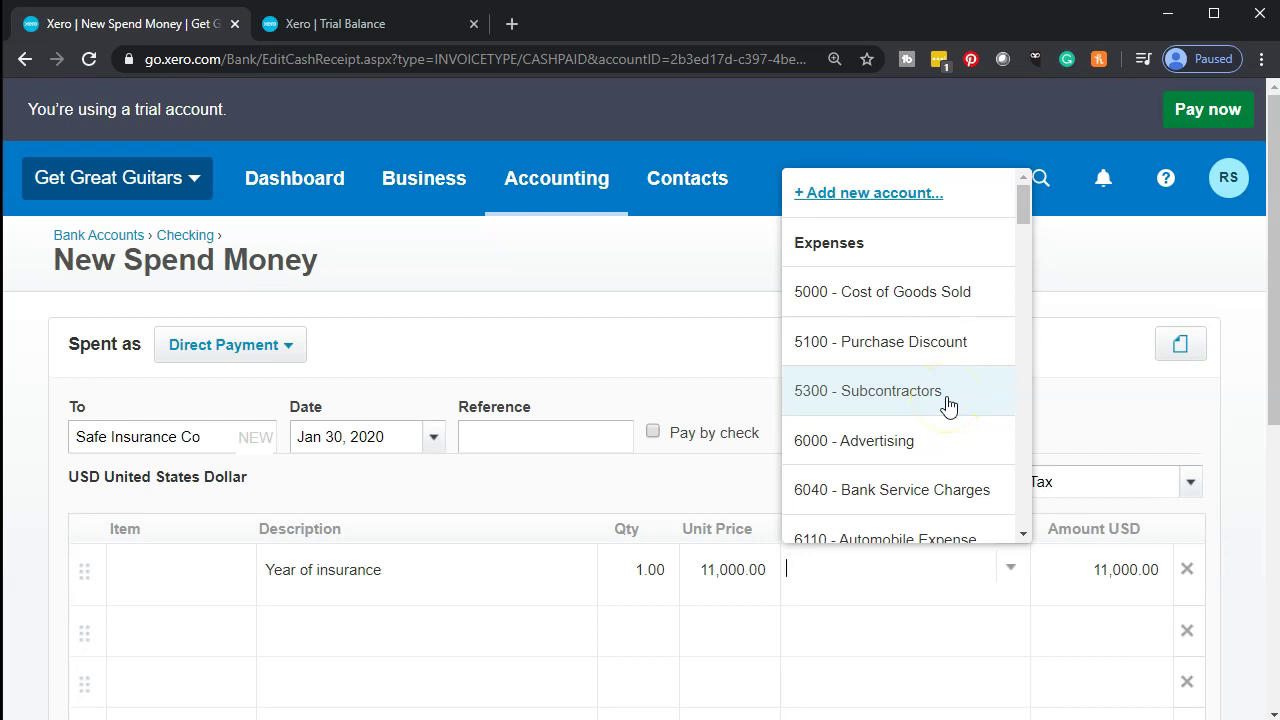
scroll(948, 405, down, 1)
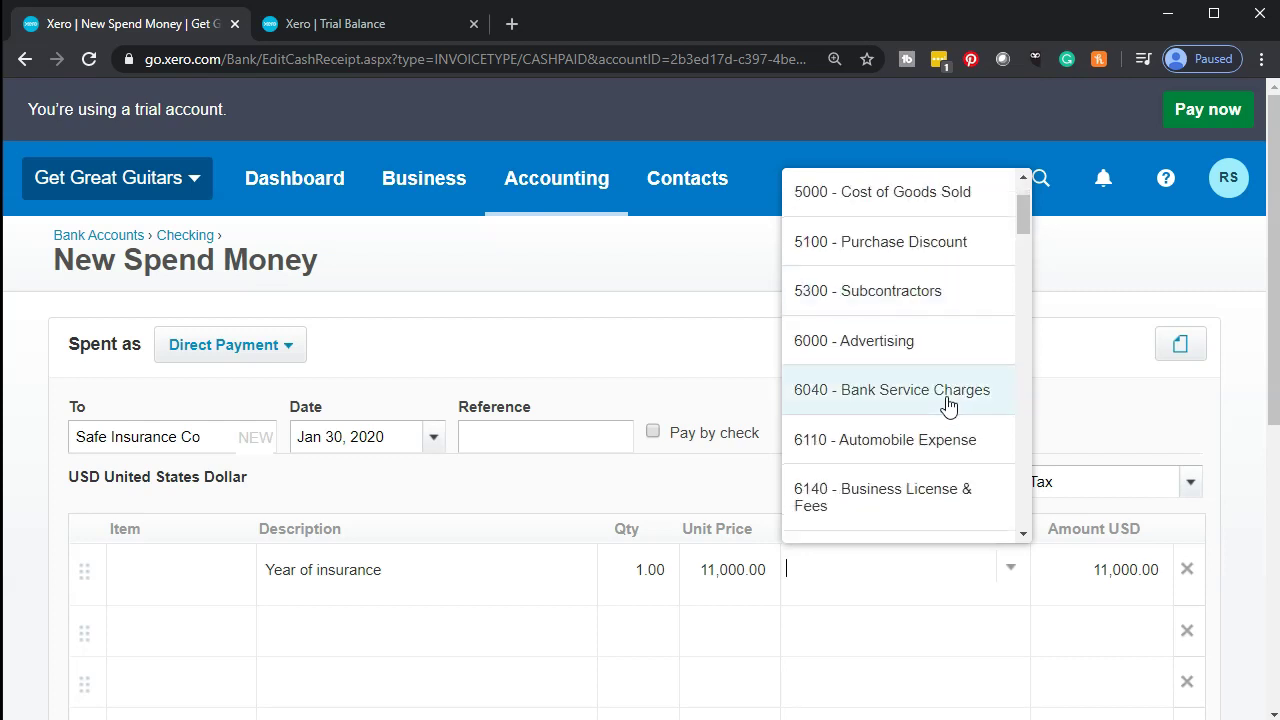
scroll(948, 405, down, 4)
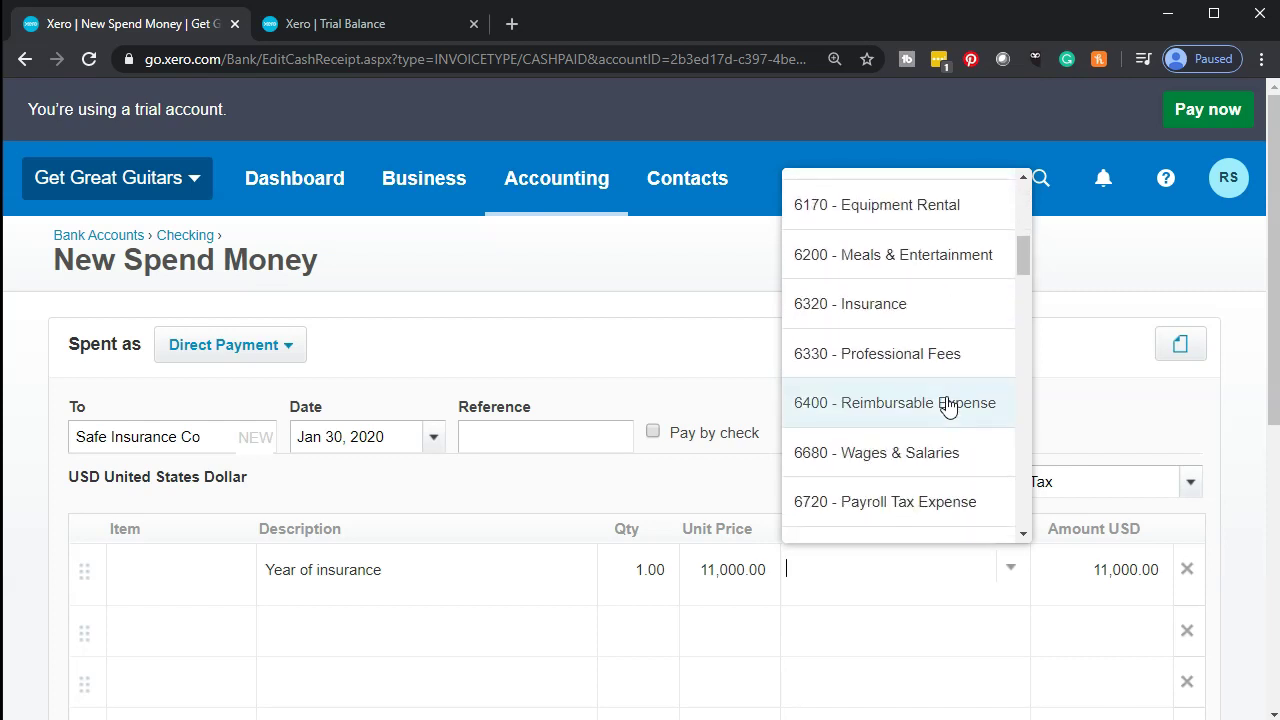
click(874, 318)
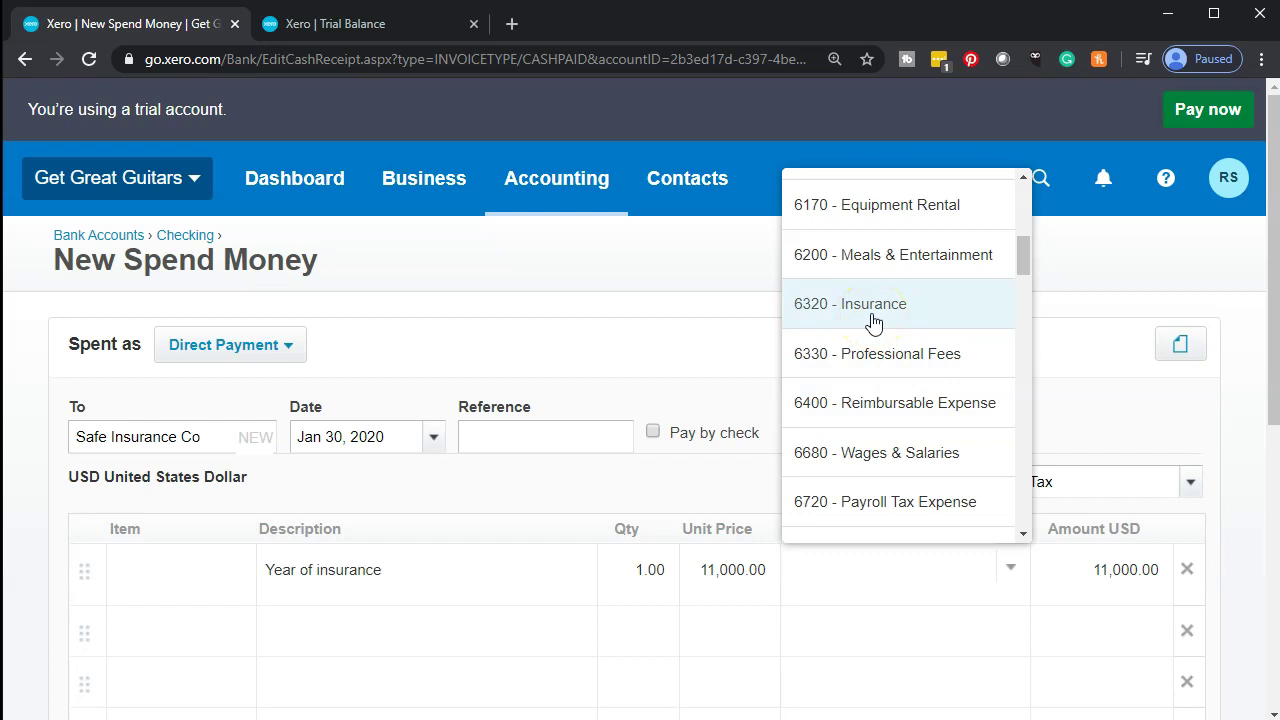
scroll(874, 322, down, 5)
scroll(874, 322, down, 1)
click(873, 331)
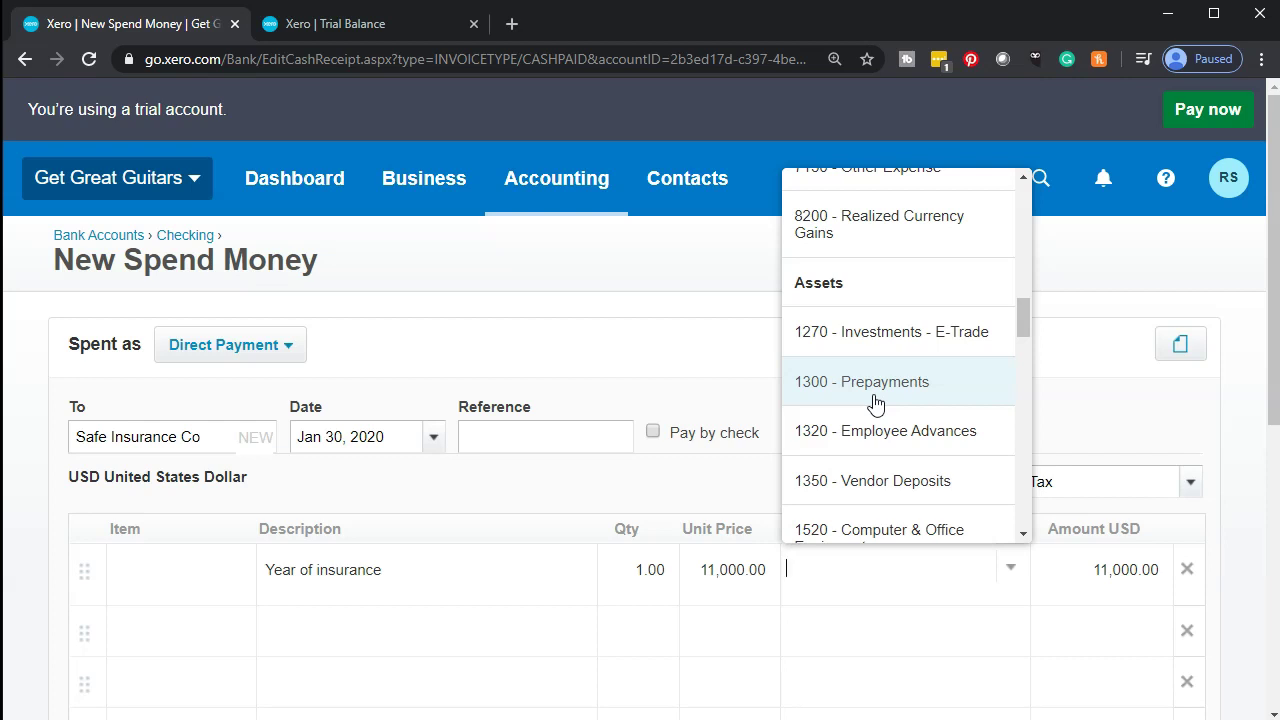
Try to enter 1305 Prepaid Insurance directly as the line's account
text(Pre)
key(BackSpace)
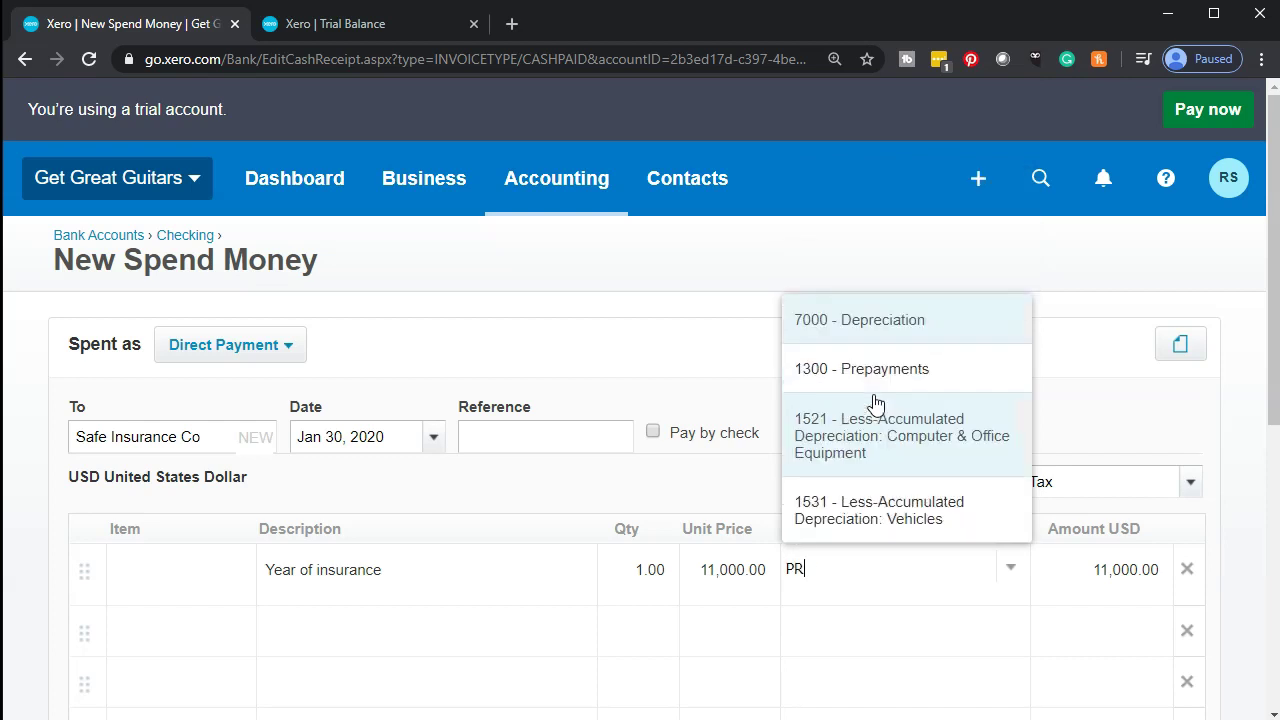
key(BackSpace)
key(BackSpace)
text(1305)
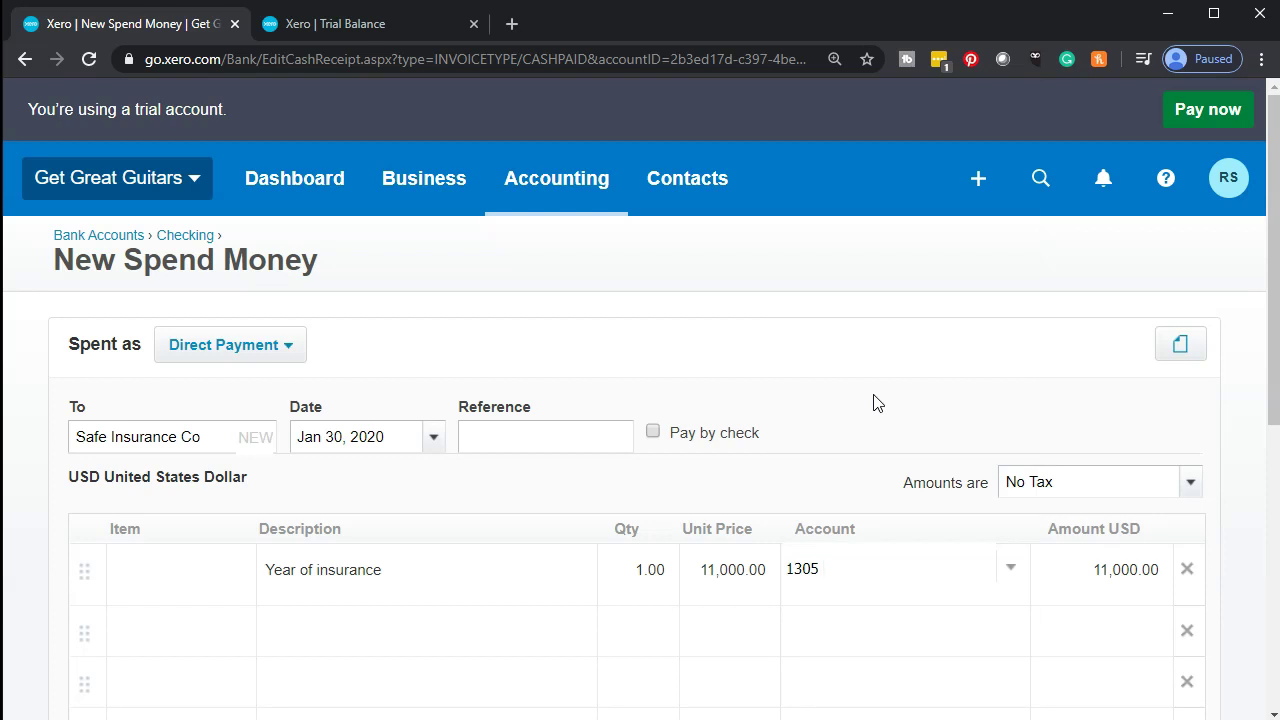
text( PRe)
key(BackSpace)
key(BackSpace)
text(repaid Insurance)
key(Tab)
Start adding a new account for the line with code 1305 and the type Current Asset
click(943, 582)
click(1011, 571)
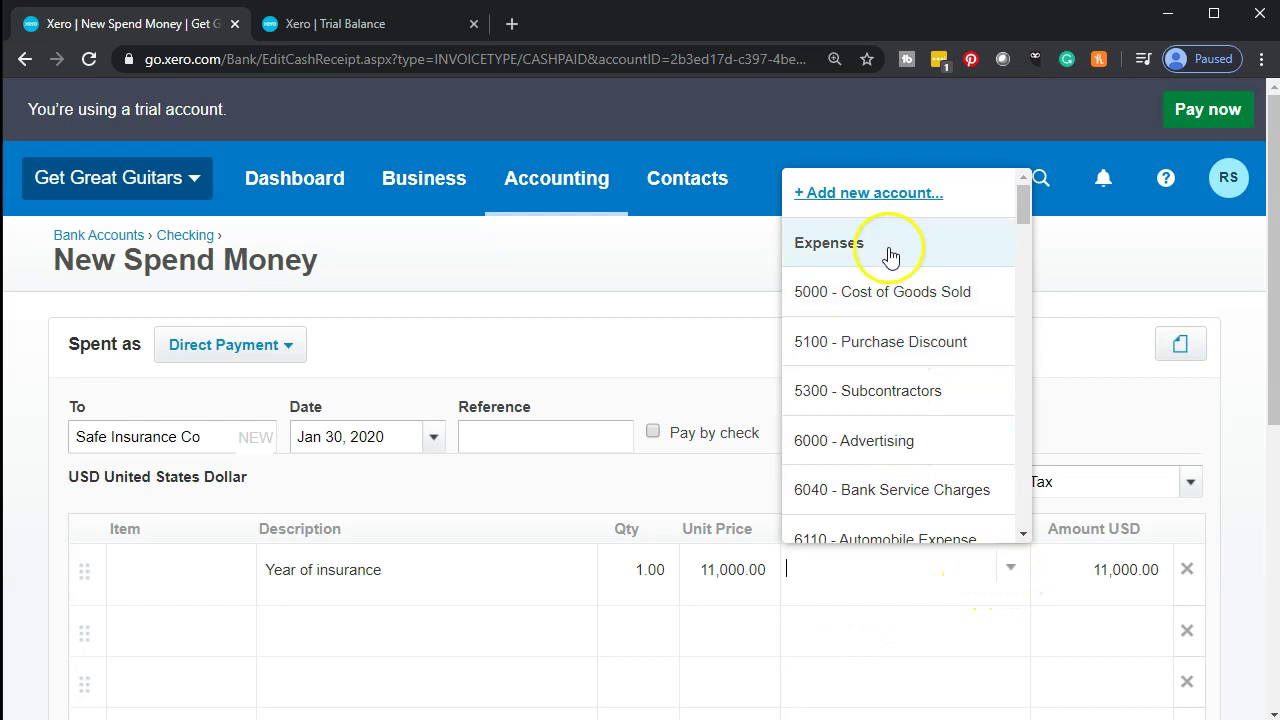
click(869, 195)
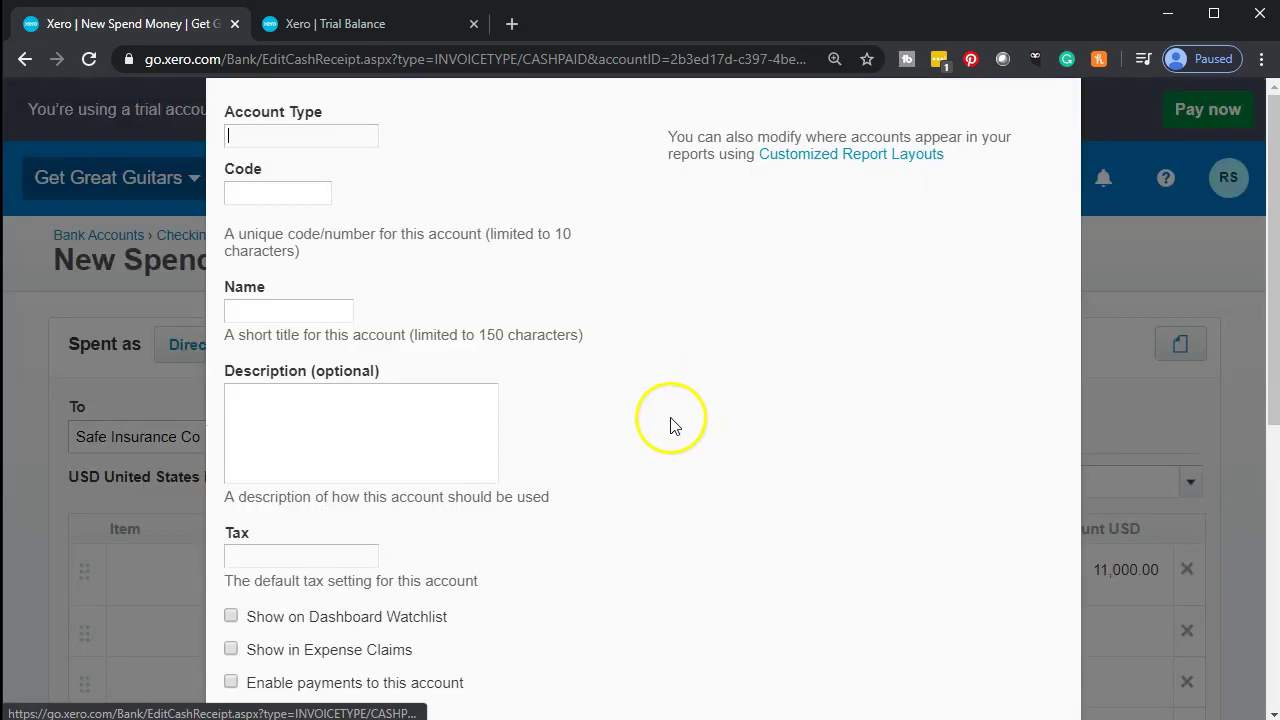
click(284, 201)
text(1305)
key(Tab)
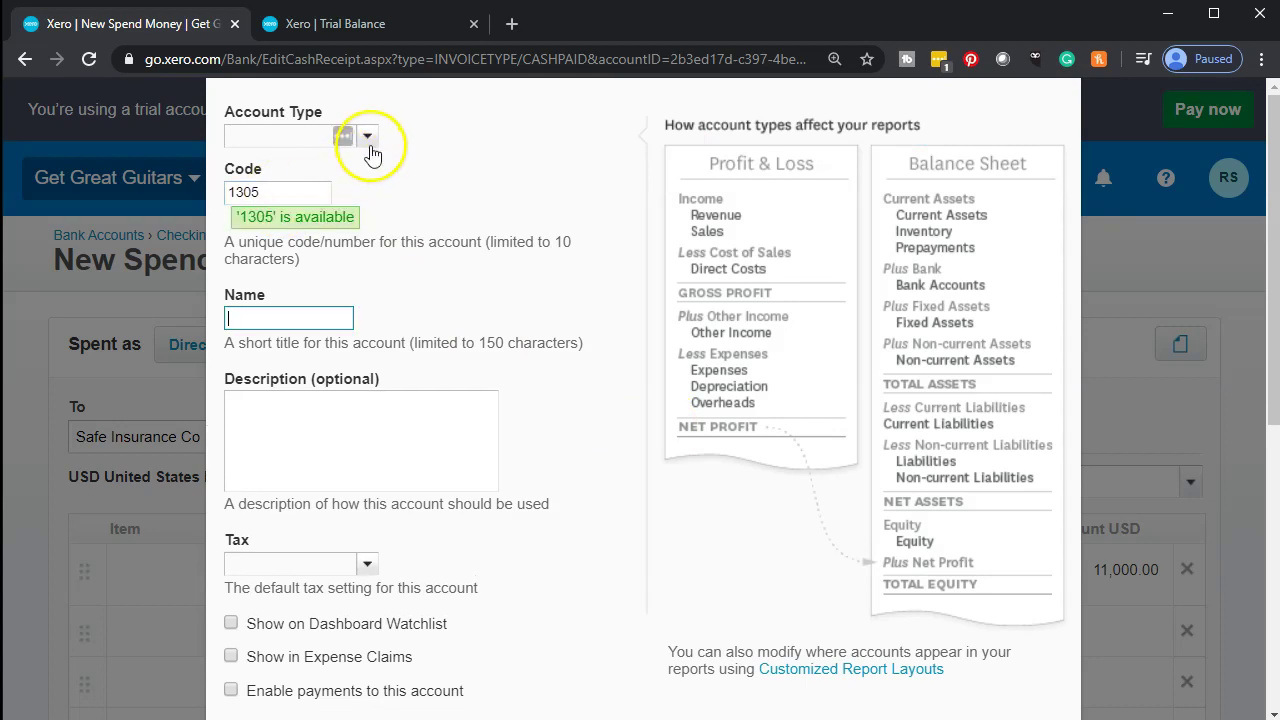
click(368, 137)
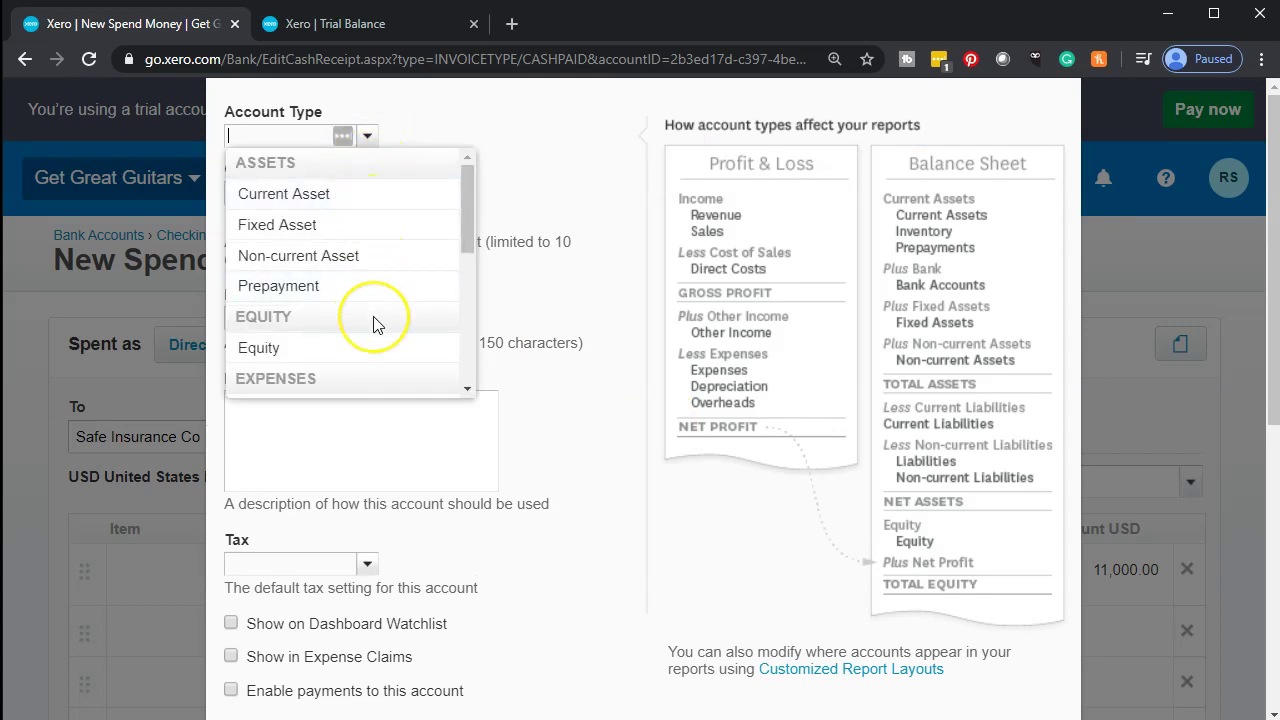
click(302, 203)
Name the new account Prepaid Insurance, save it and apply it to the insurance line
click(318, 318)
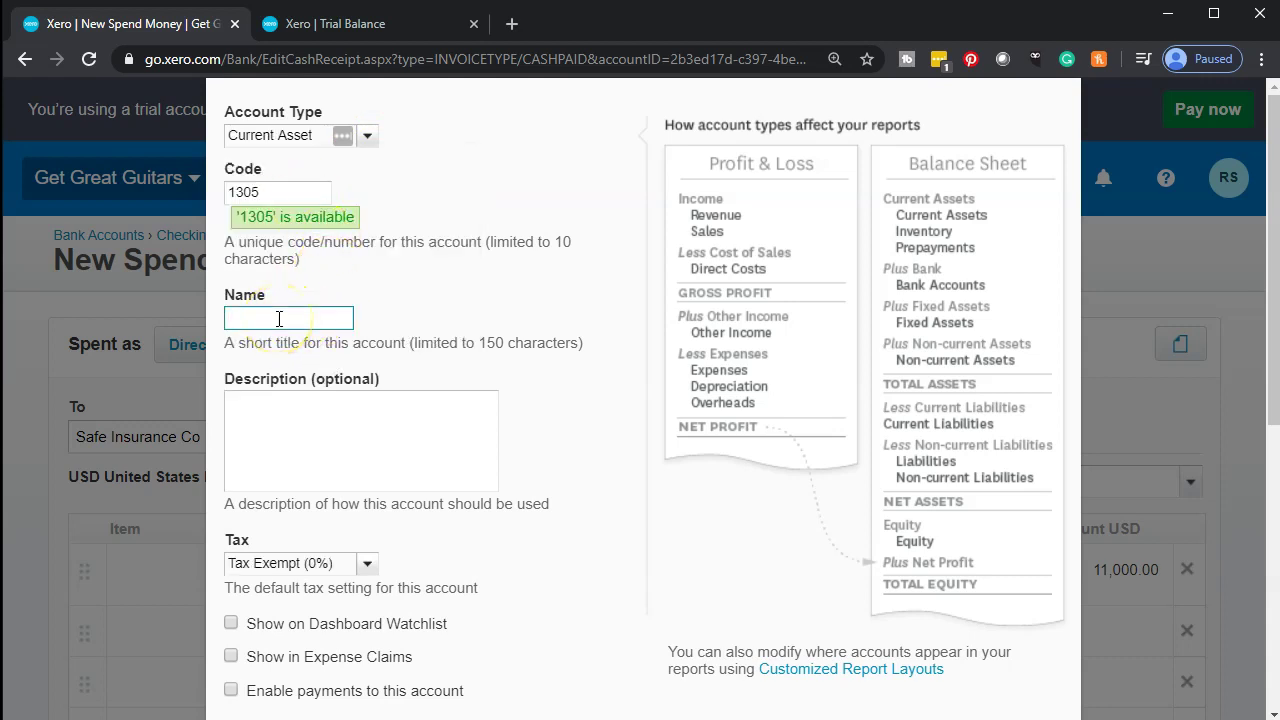
text(Prepaid Insurance)
key(Tab)
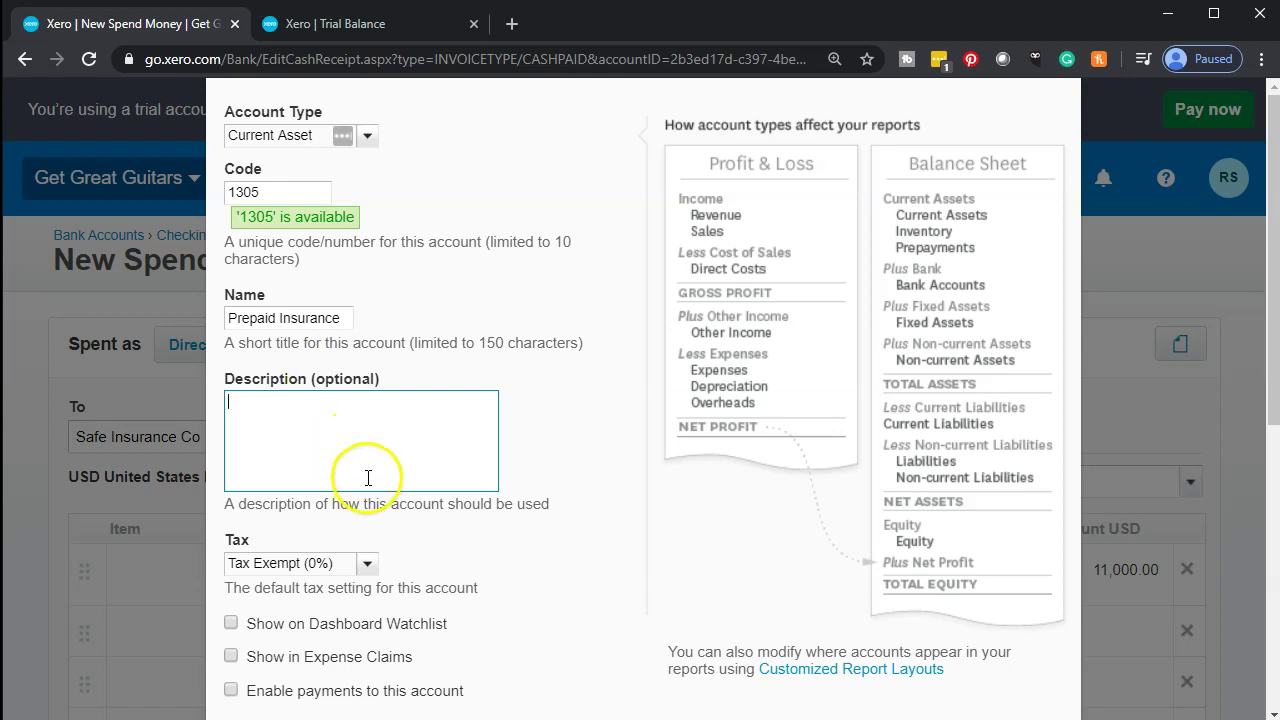
scroll(366, 478, down, 2)
click(928, 652)
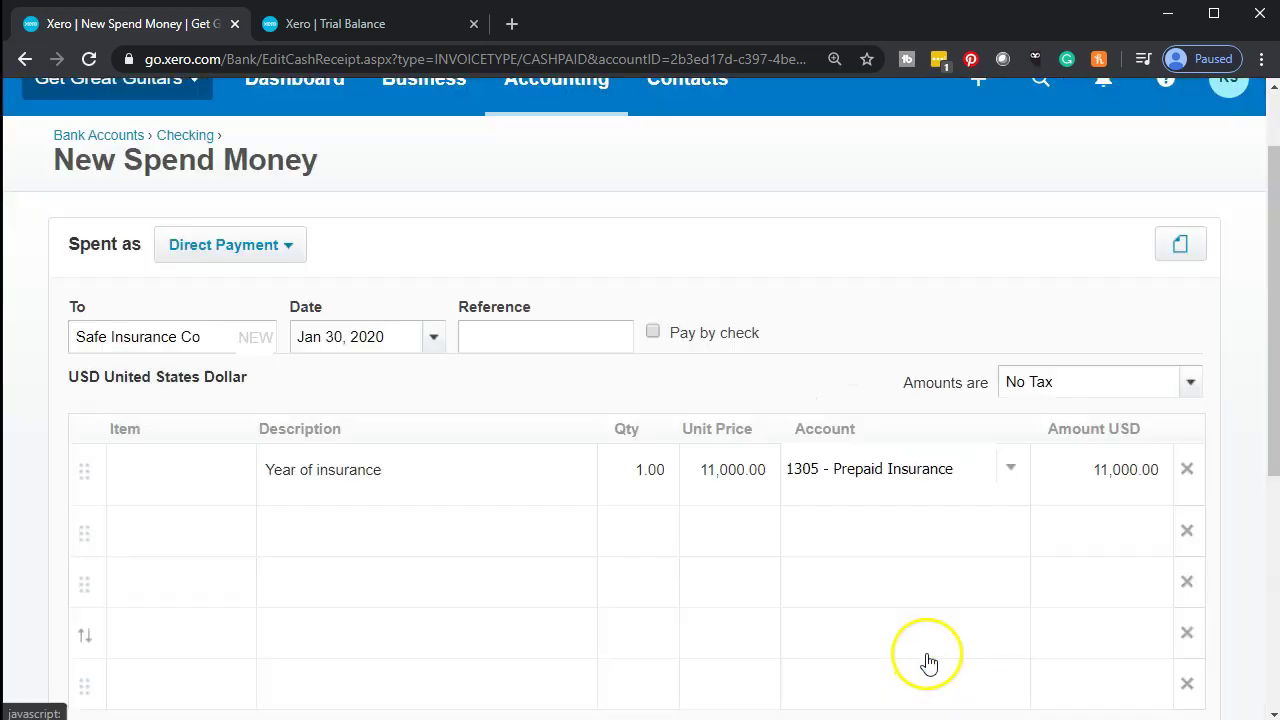
key(Tab)
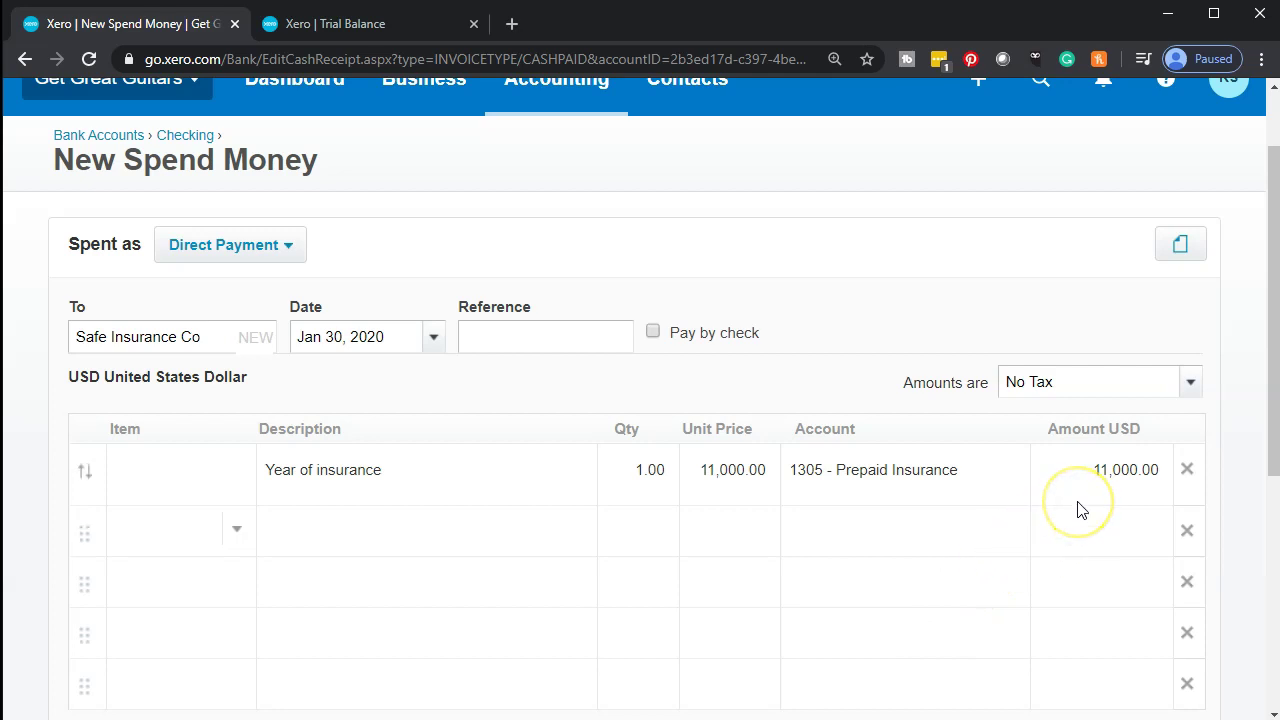
scroll(1078, 510, down, 3)
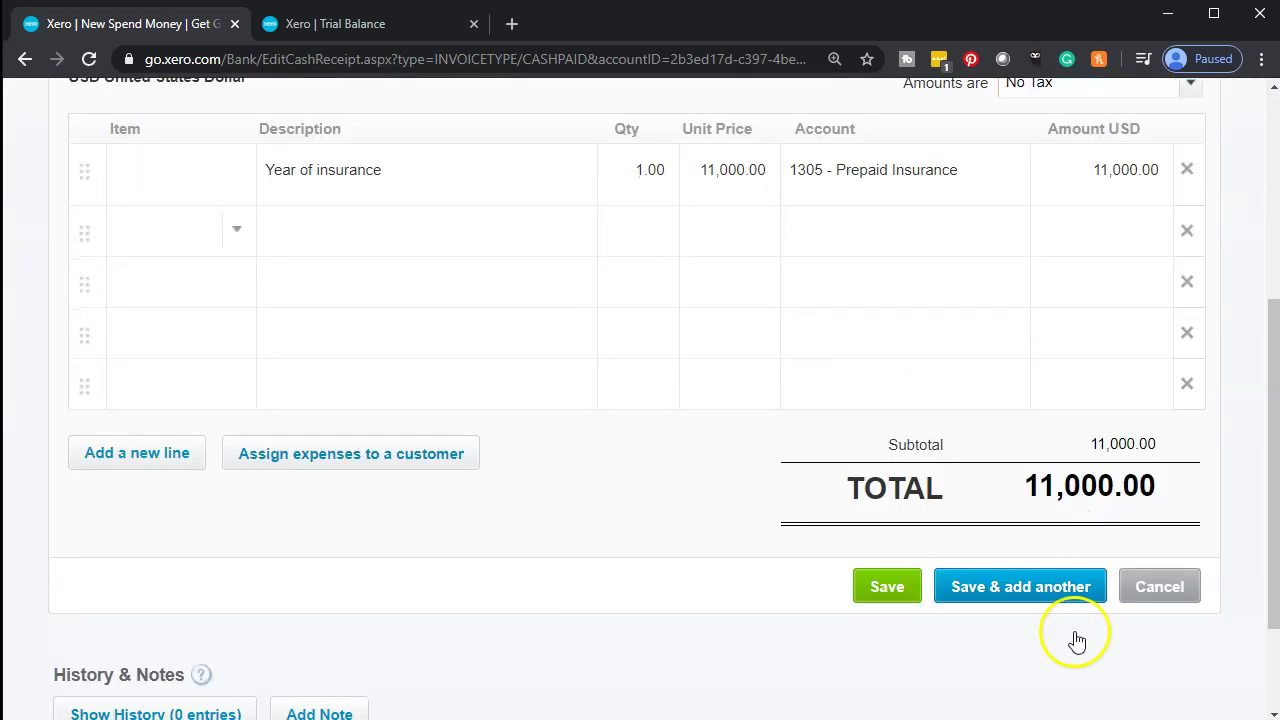
Save the 11,000.00 payment to Safe Insurance Co
click(886, 587)
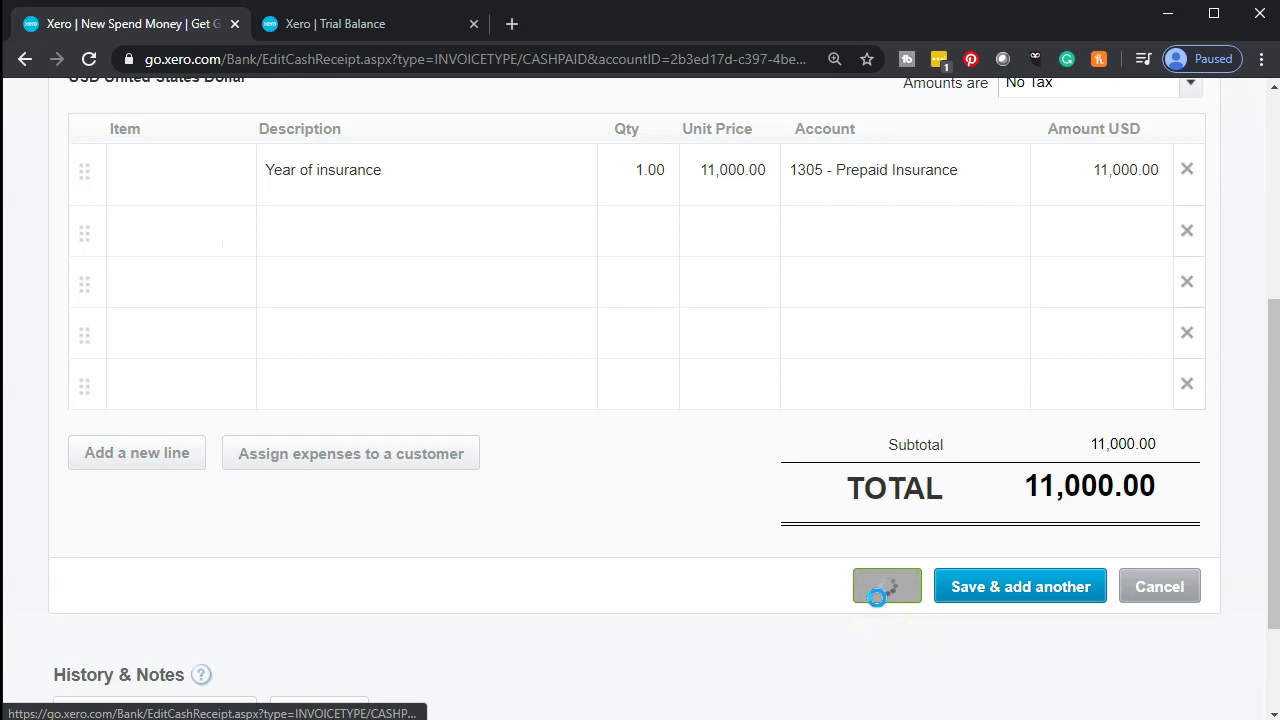
click(894, 629)
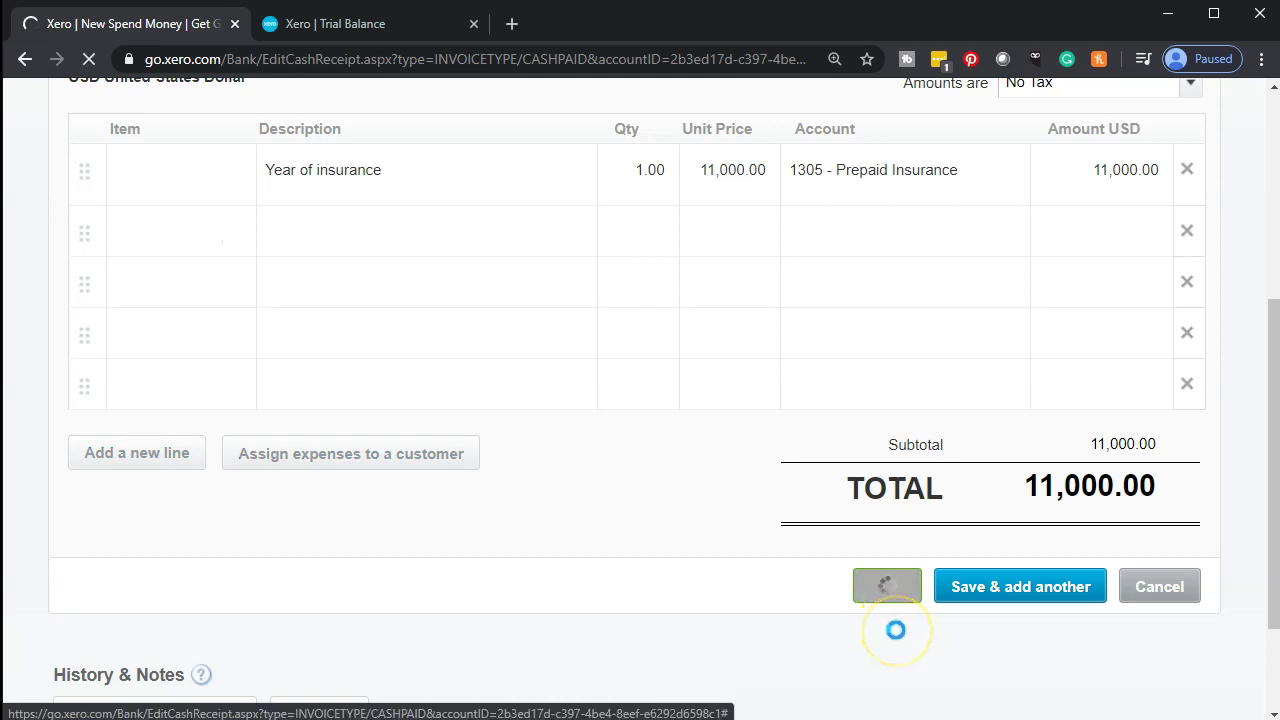
click(818, 487)
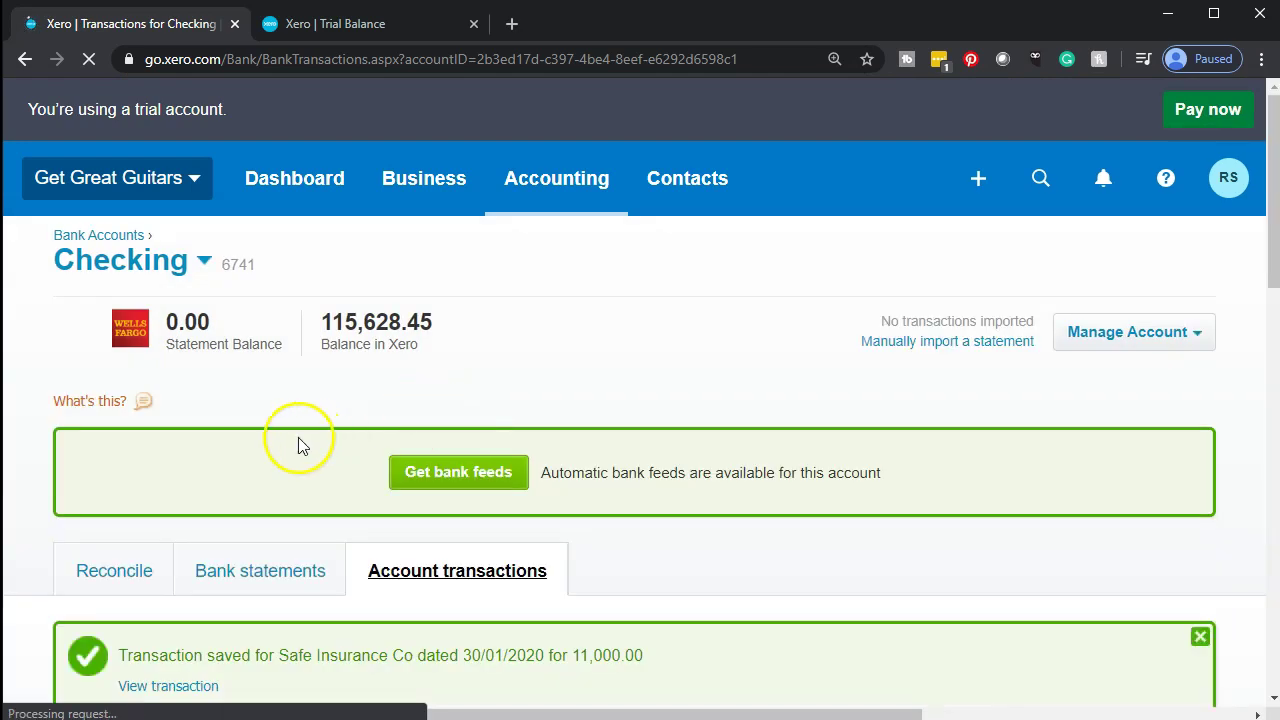
Update the Trial Balance report to run as of Jan 31, 2020
click(346, 30)
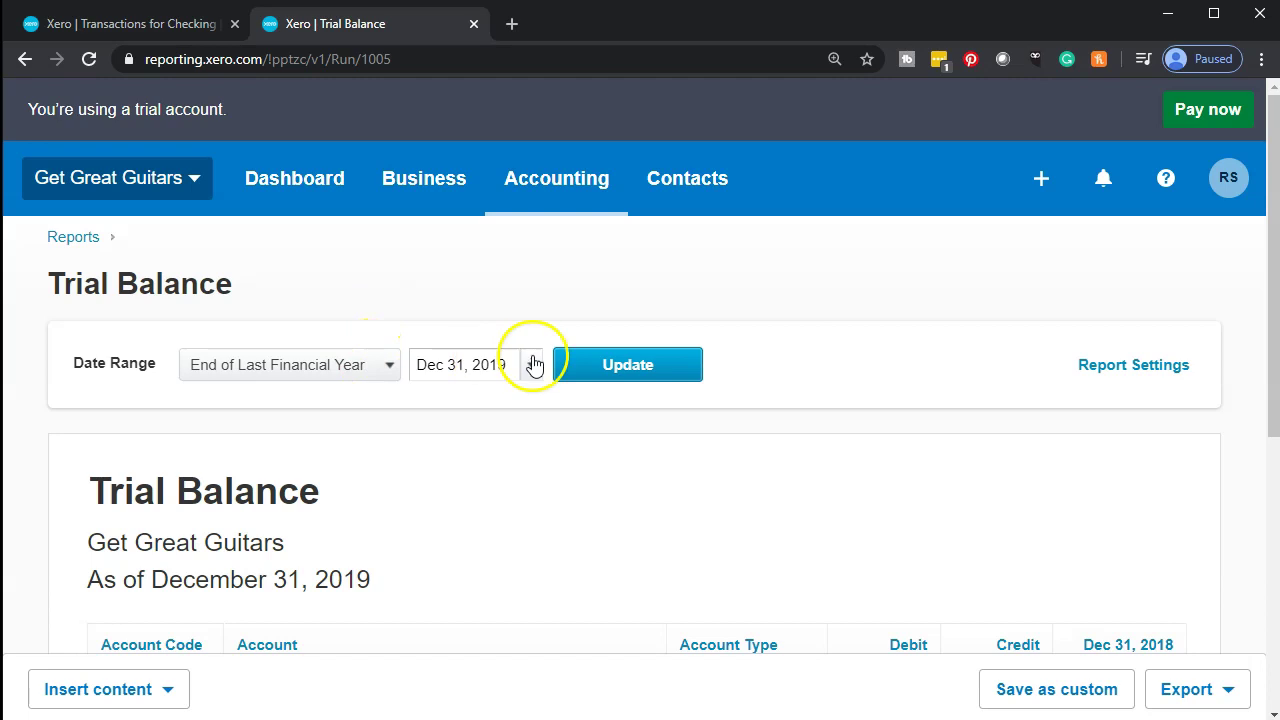
click(648, 364)
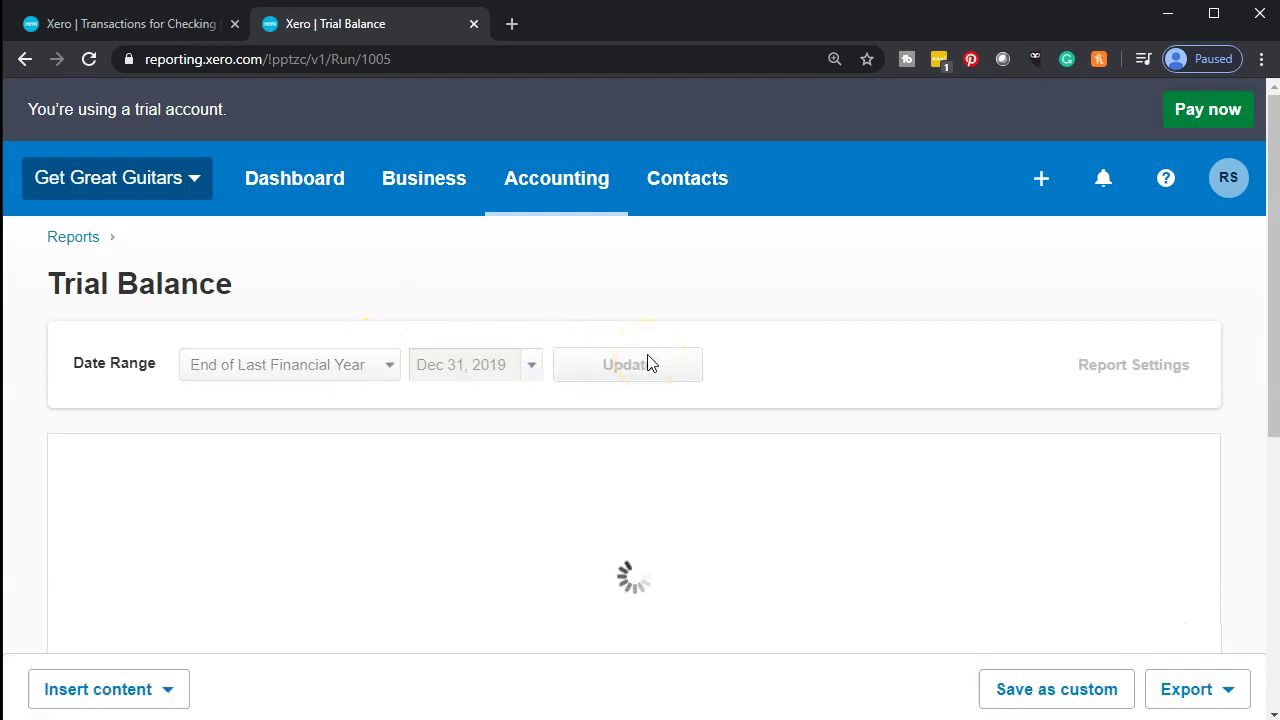
click(531, 364)
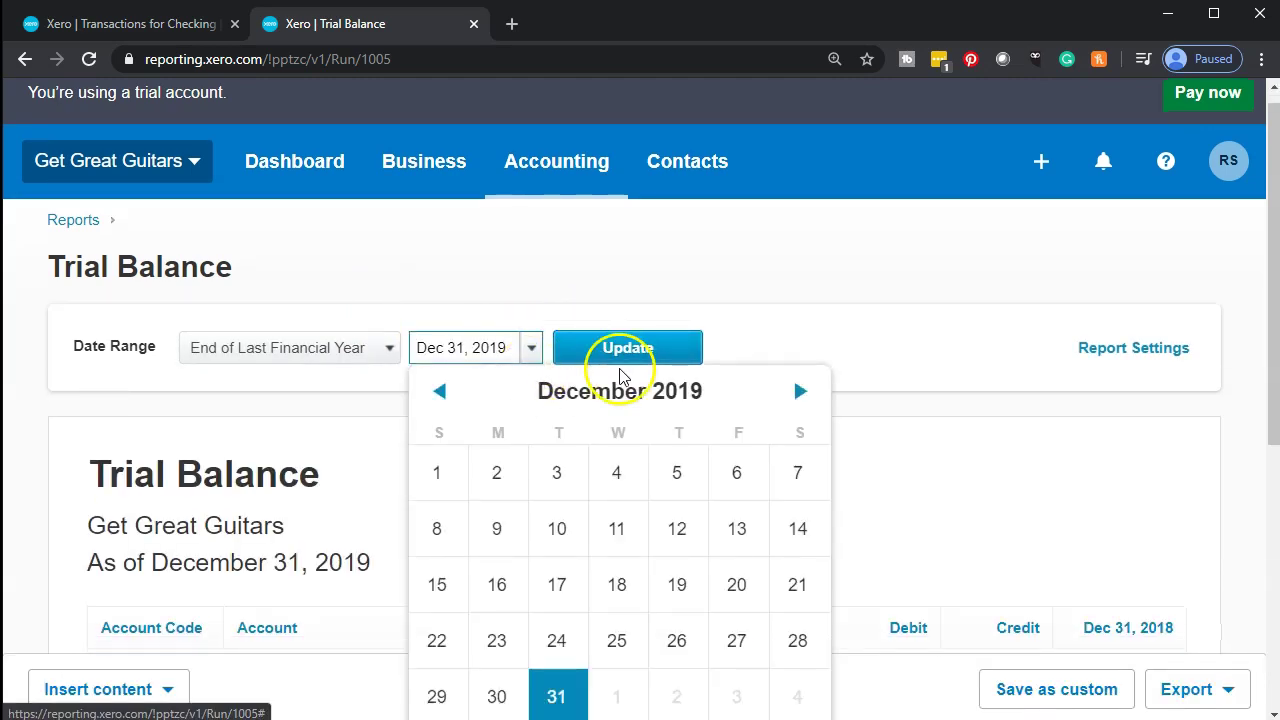
click(799, 391)
click(738, 700)
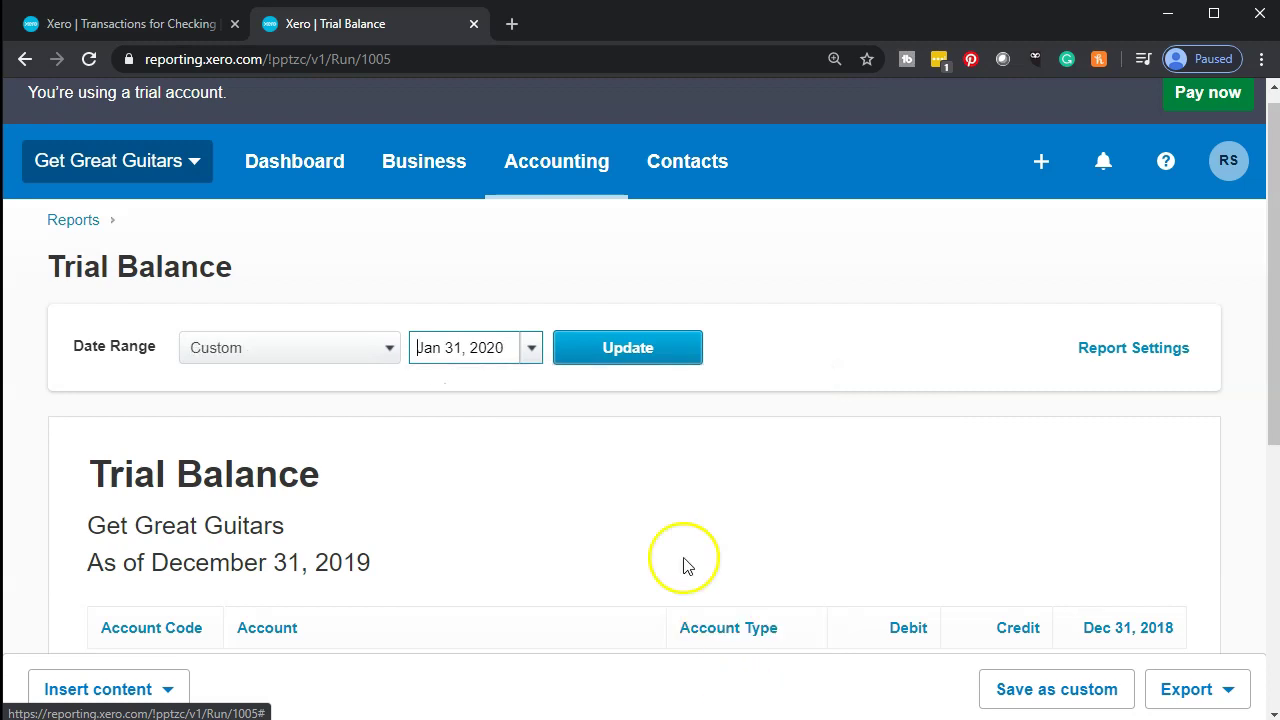
click(631, 351)
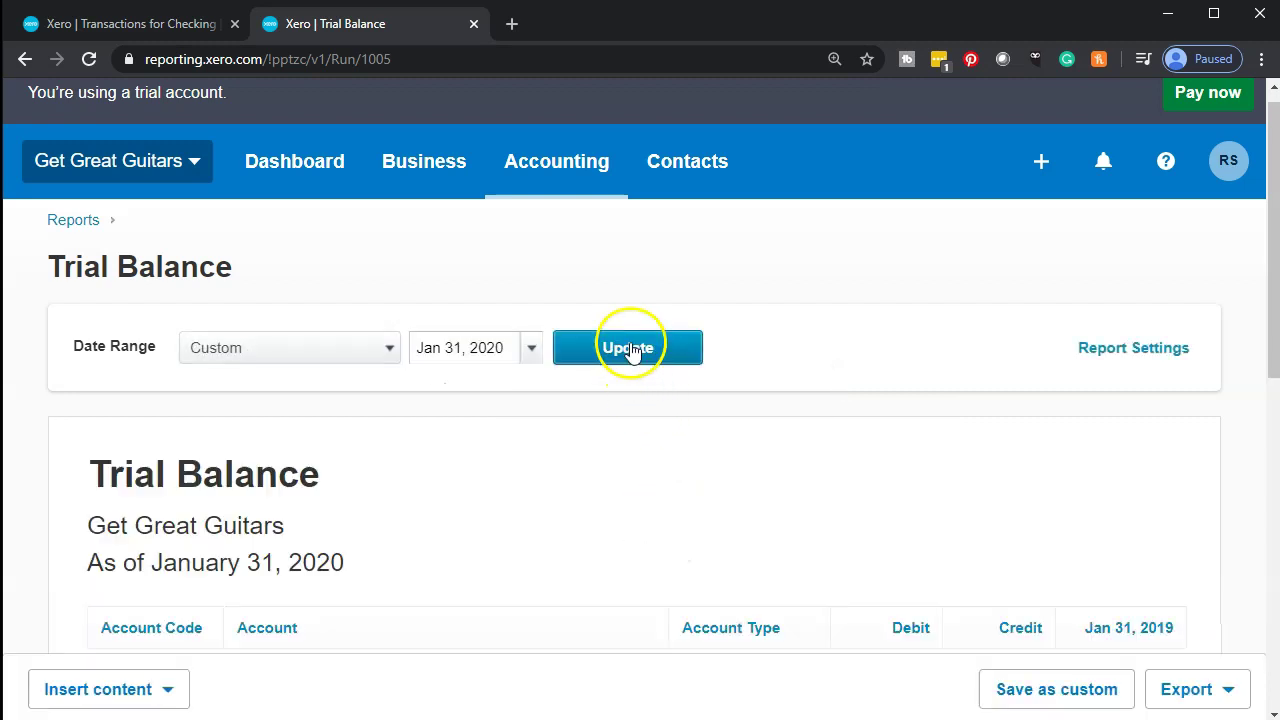
Review the transactions behind the Checking balance on the Trial Balance and return to the report
scroll(482, 418, down, 3)
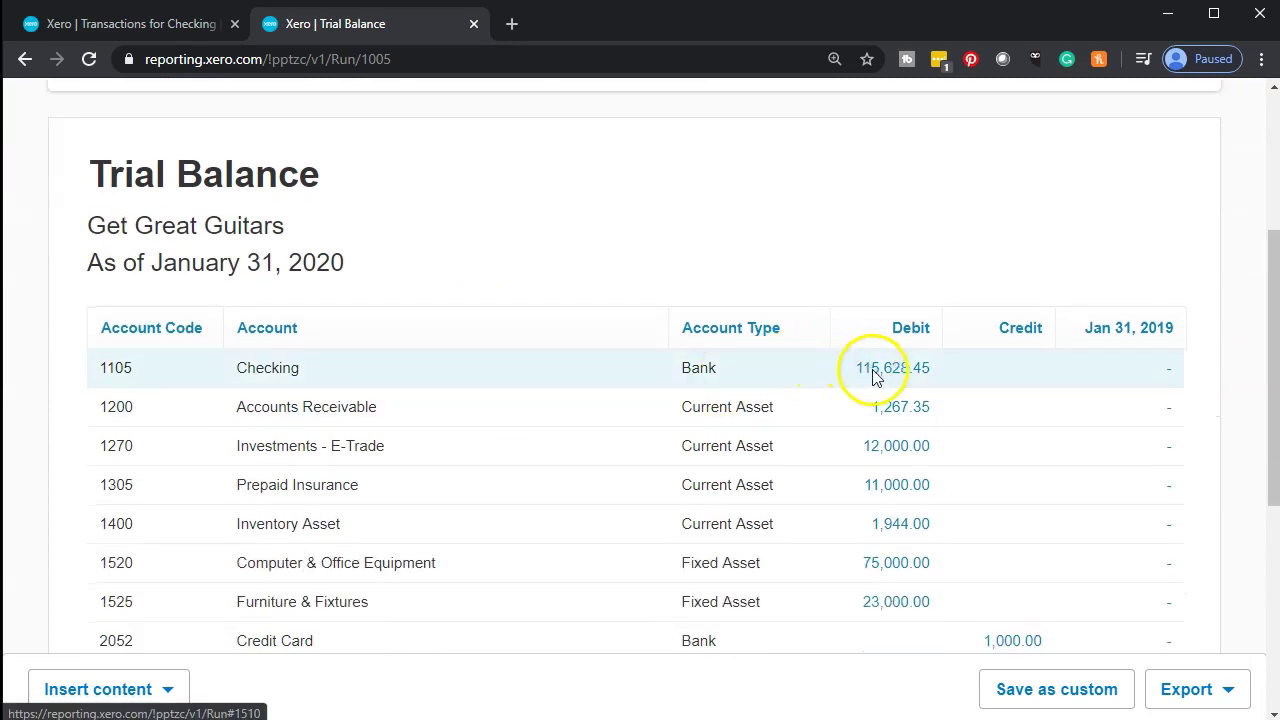
click(870, 372)
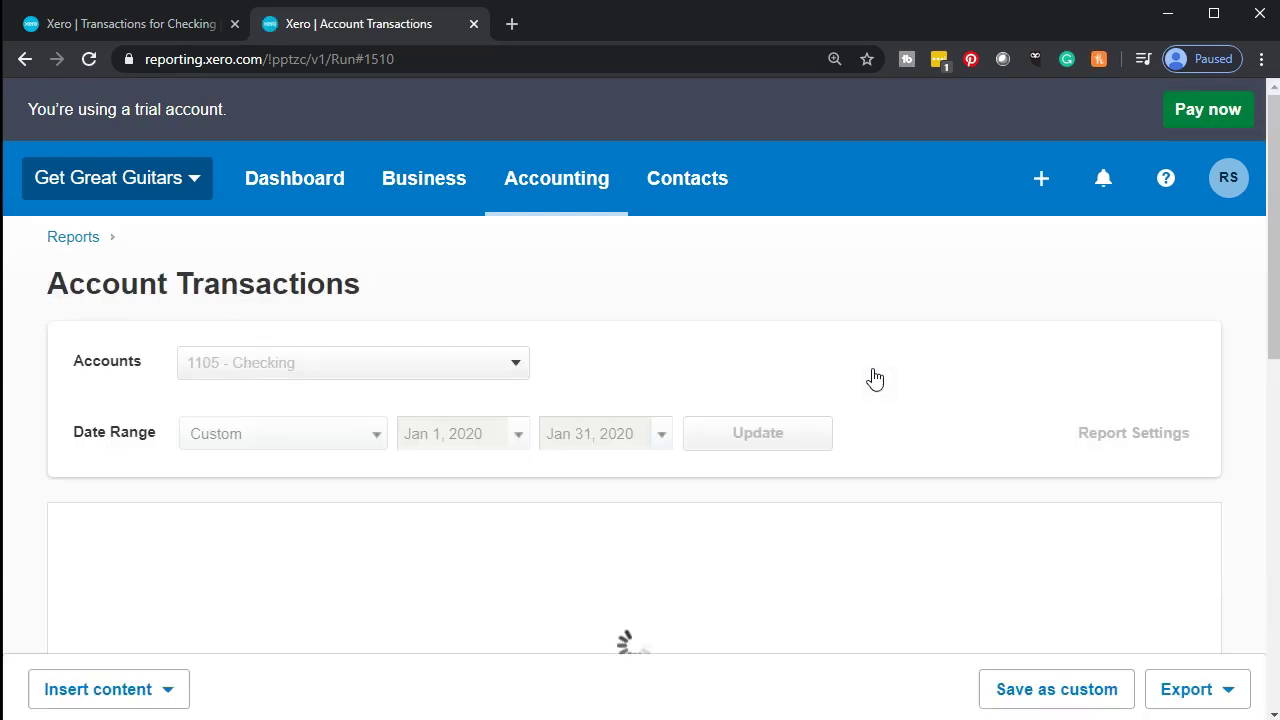
scroll(872, 377, down, 5)
scroll(872, 377, down, 3)
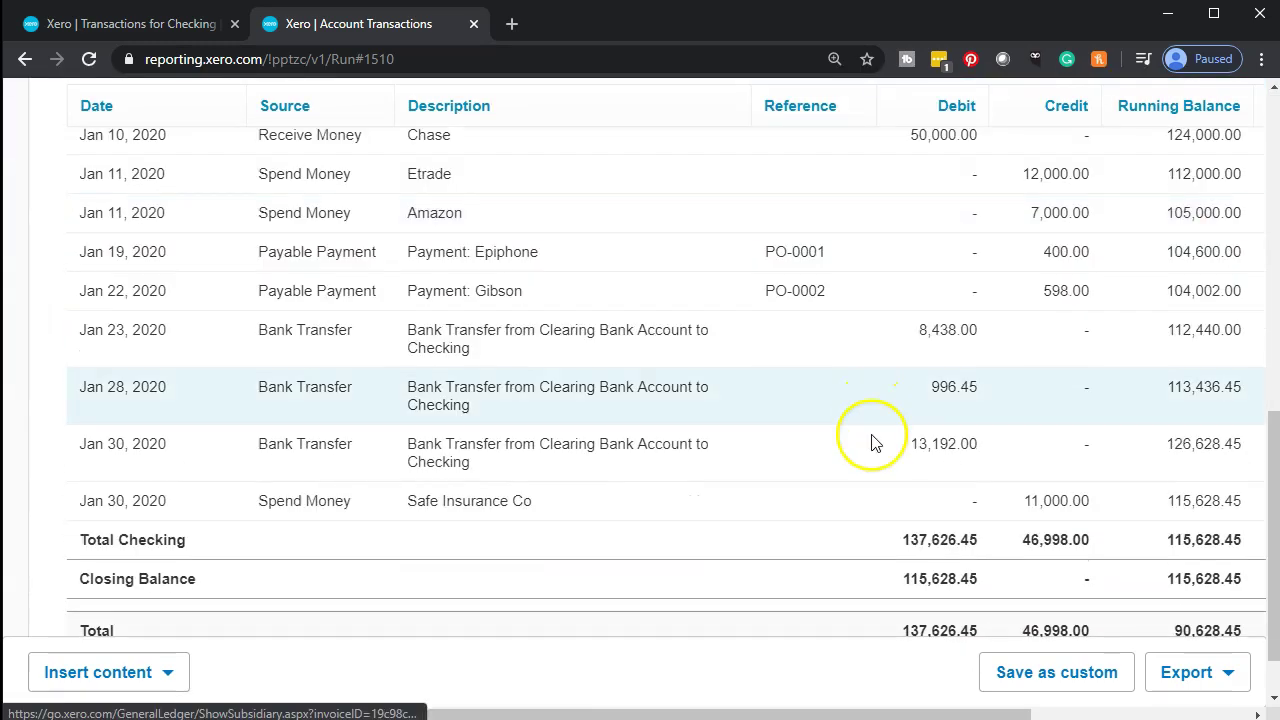
scroll(508, 408, up, 8)
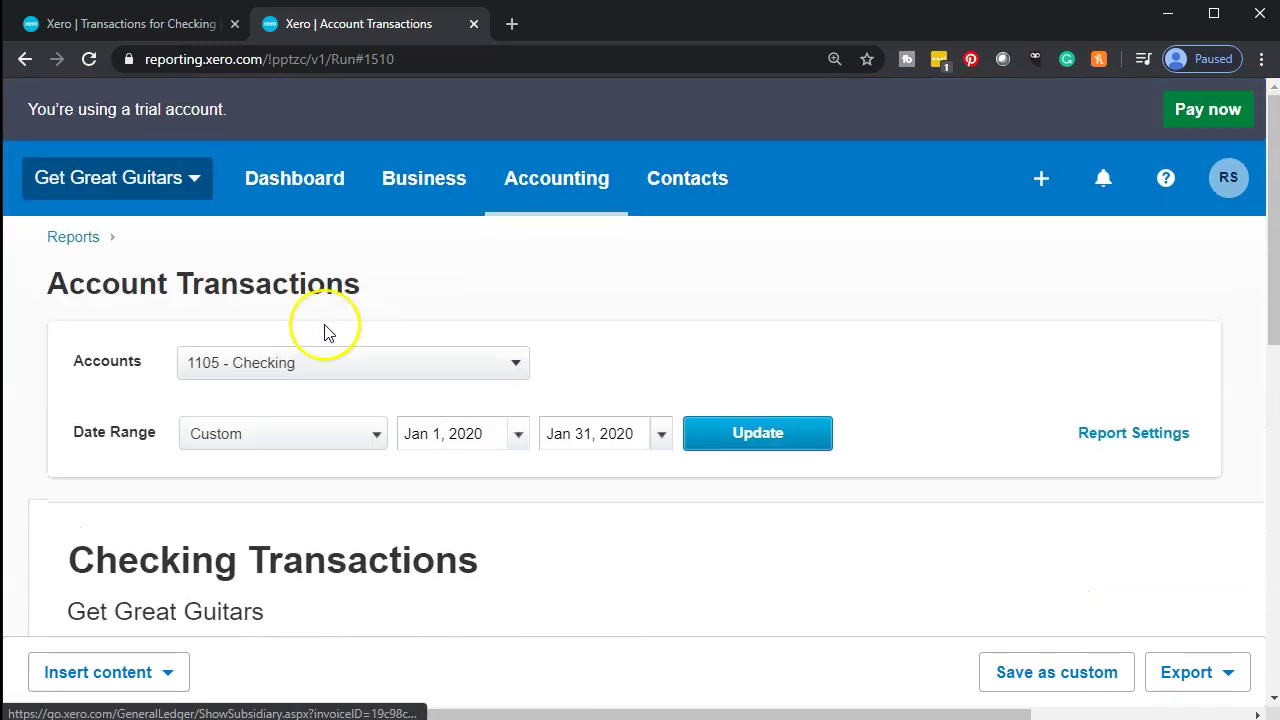
click(24, 62)
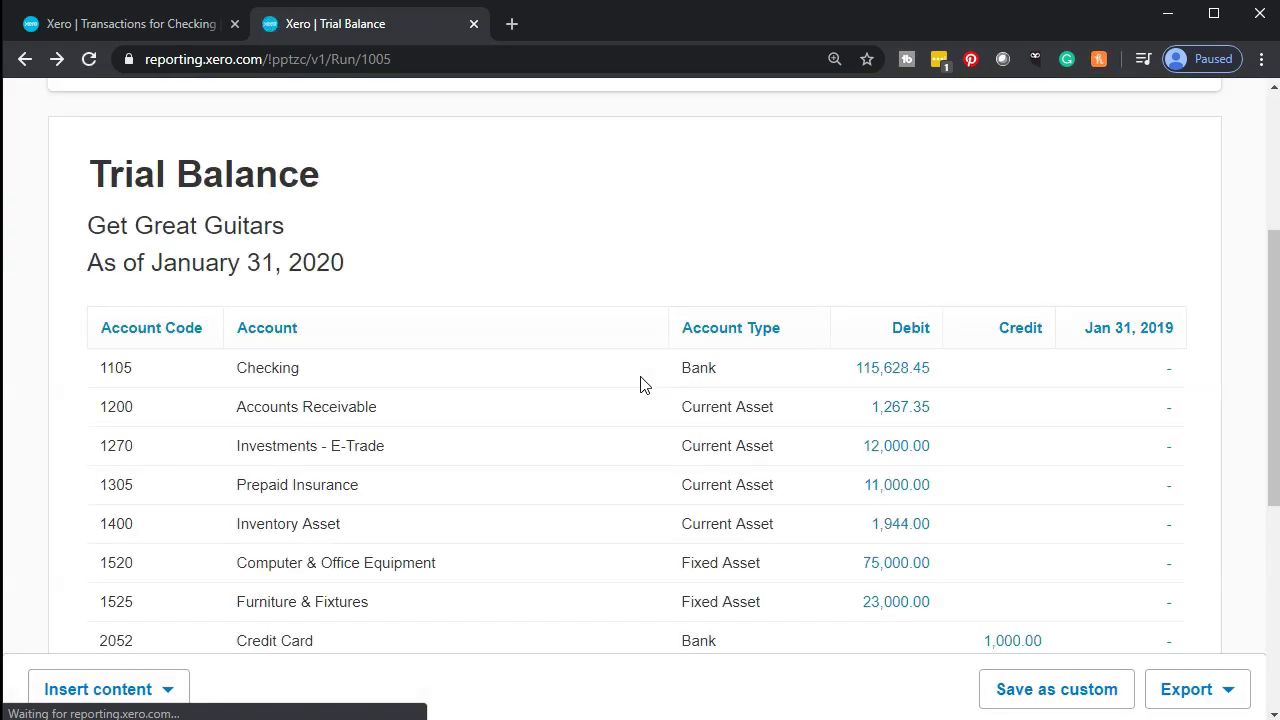
Look through the Trial Balance accounts from the assets down to Cost of Goods Sold
scroll(644, 386, down, 1)
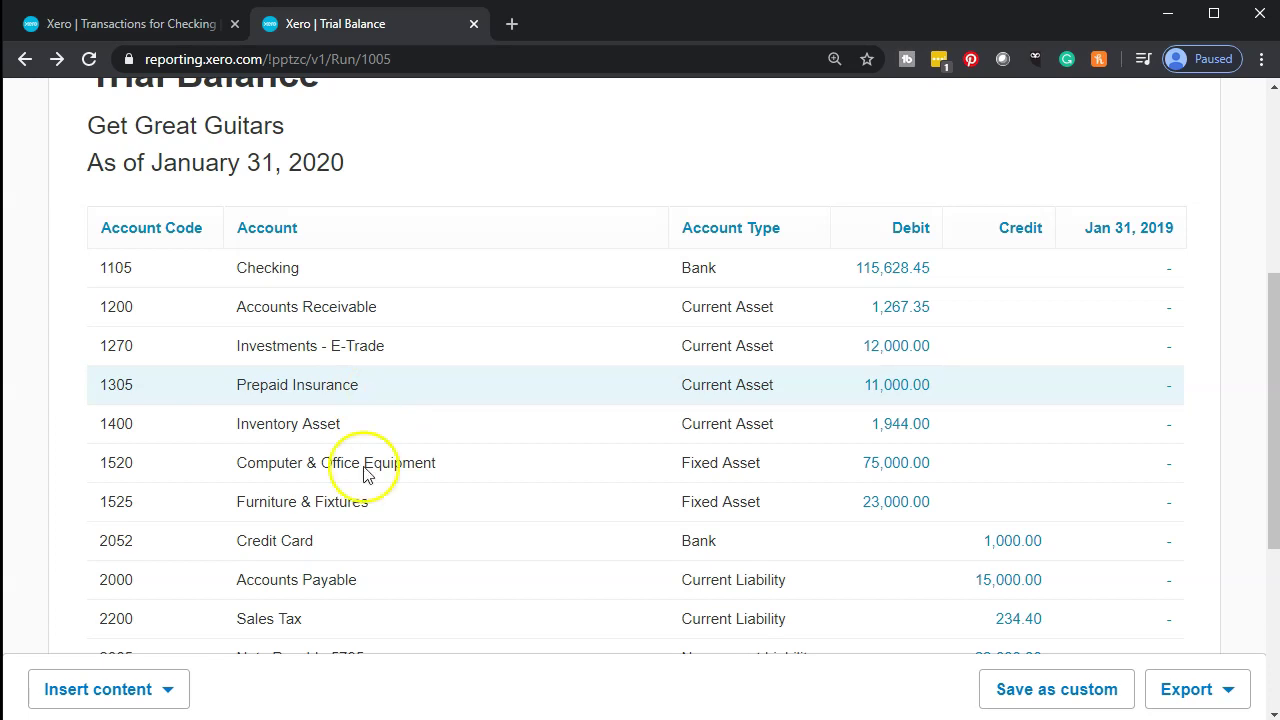
click(170, 690)
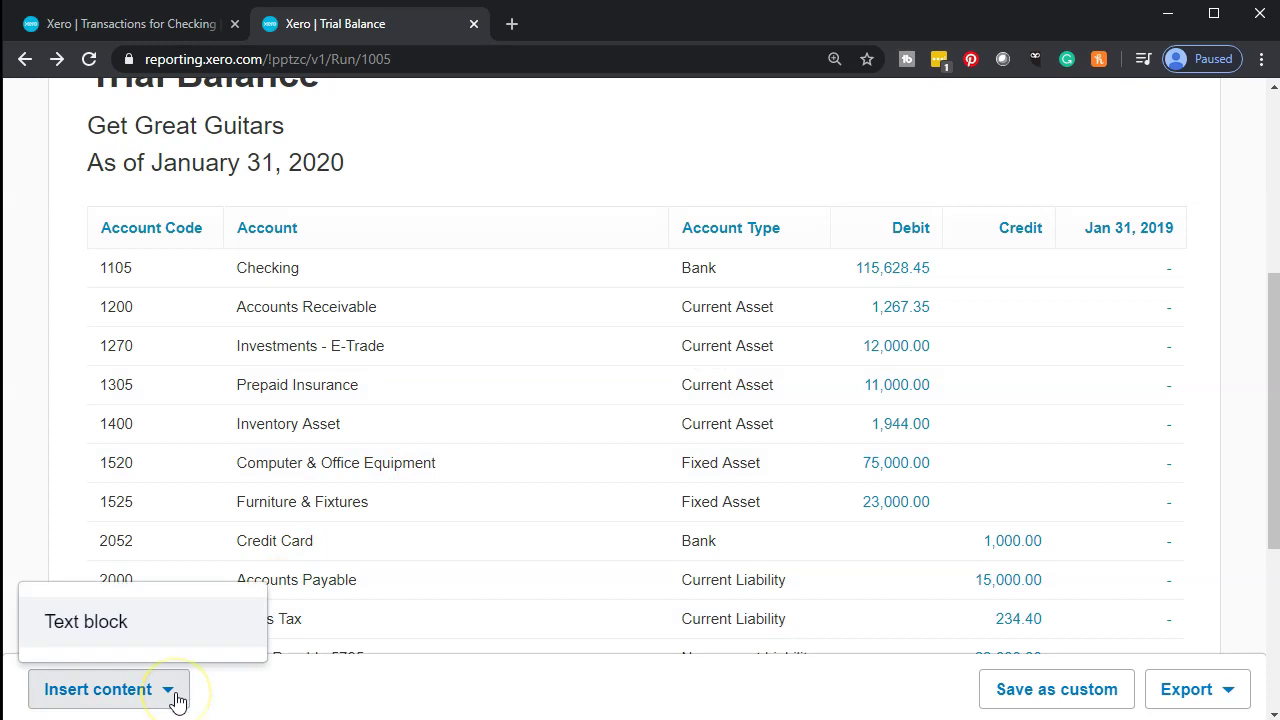
scroll(234, 571, down, 3)
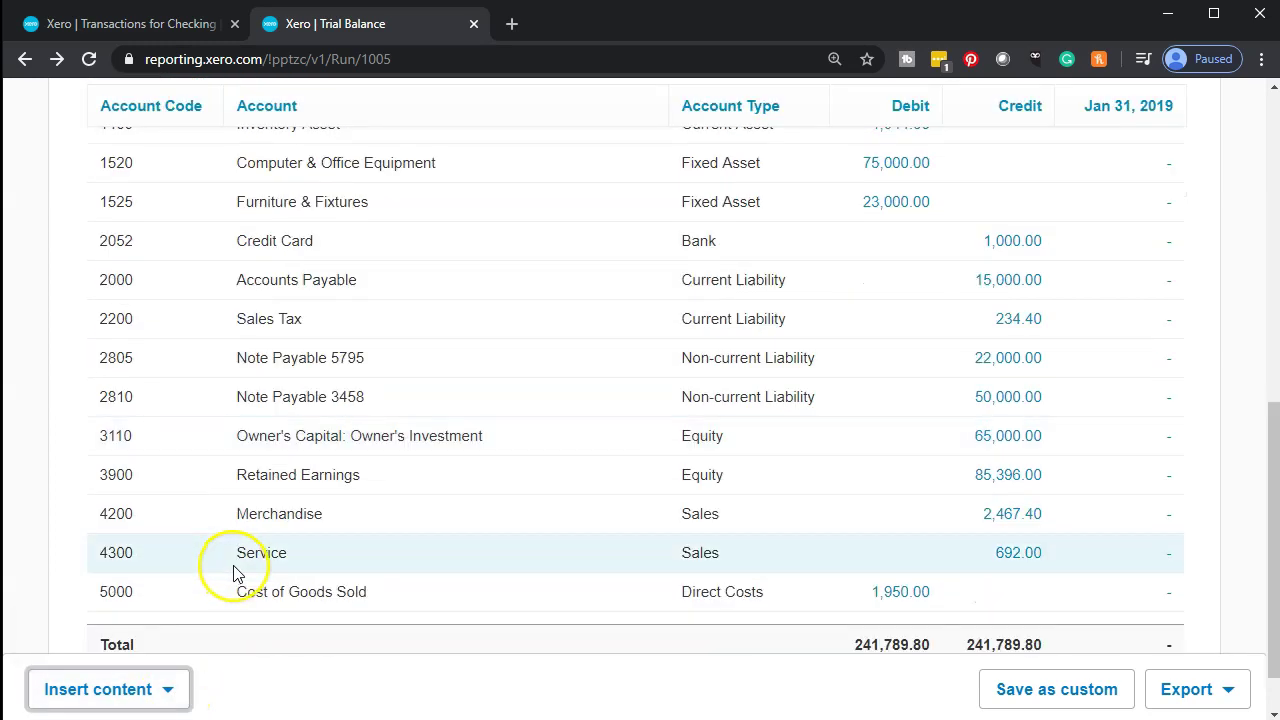
scroll(234, 571, up, 2)
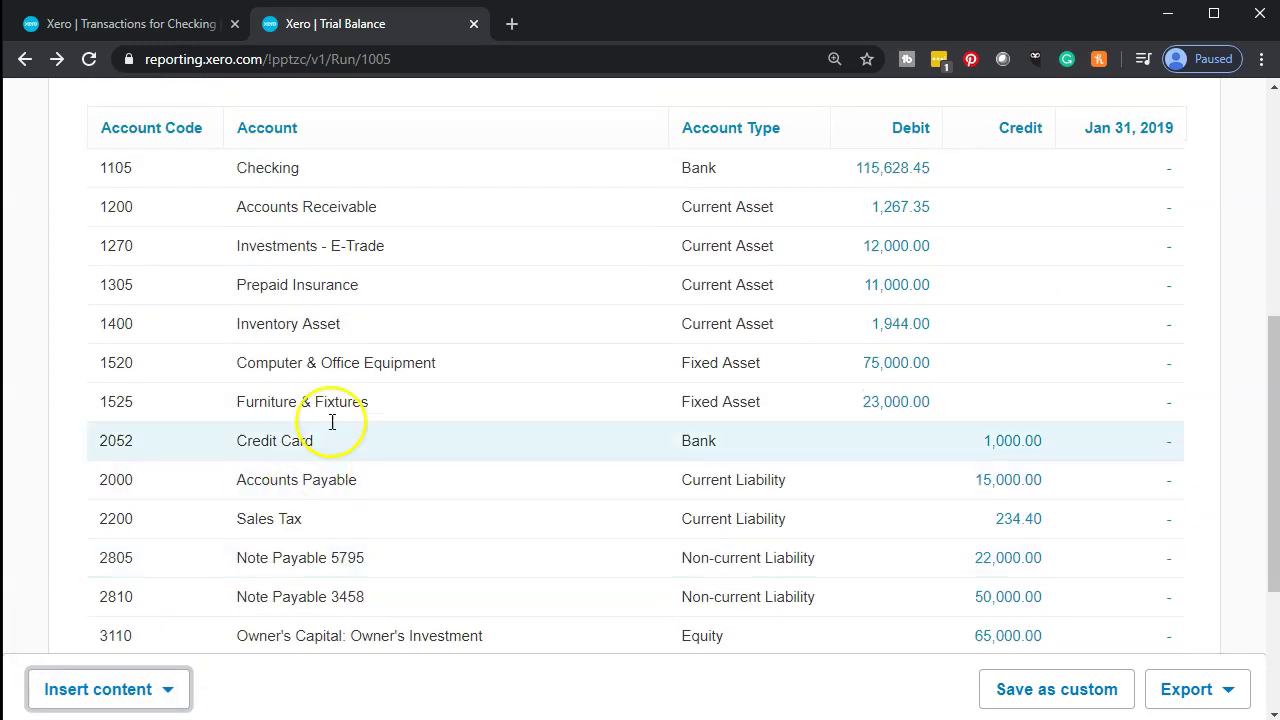
click(345, 341)
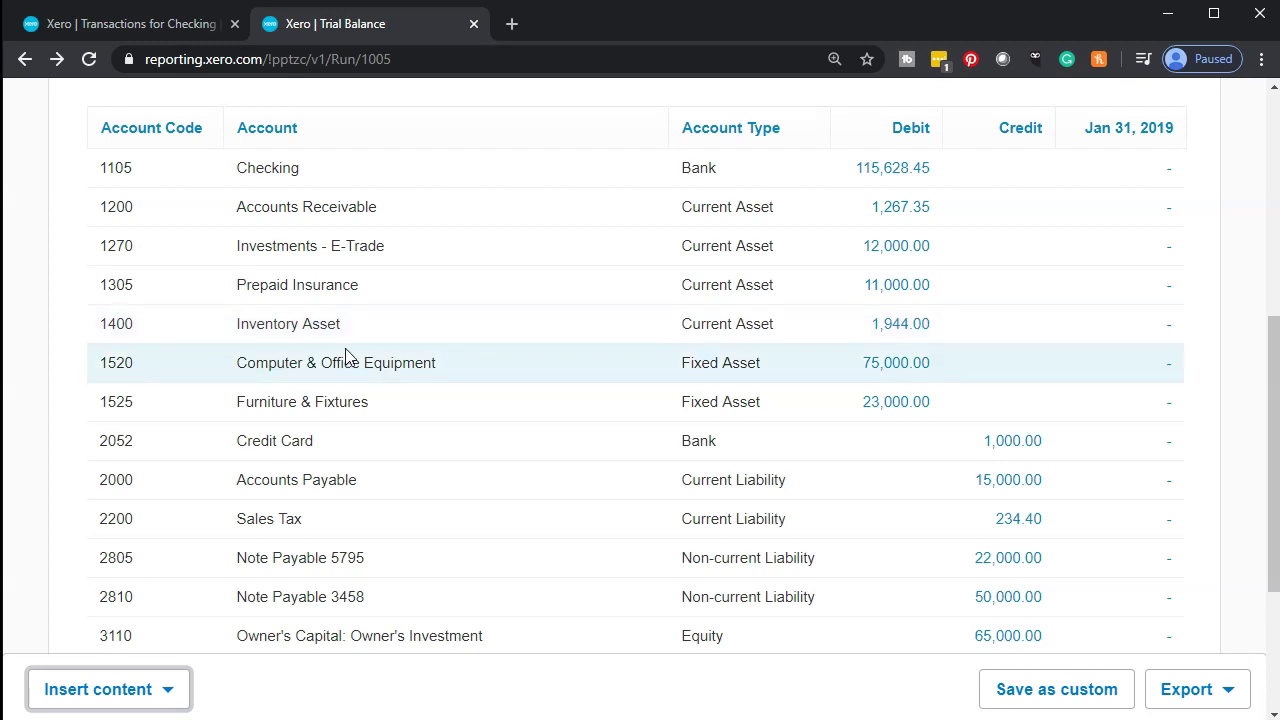
Start a new Spend Money transaction paid from the Checking bank account
click(153, 27)
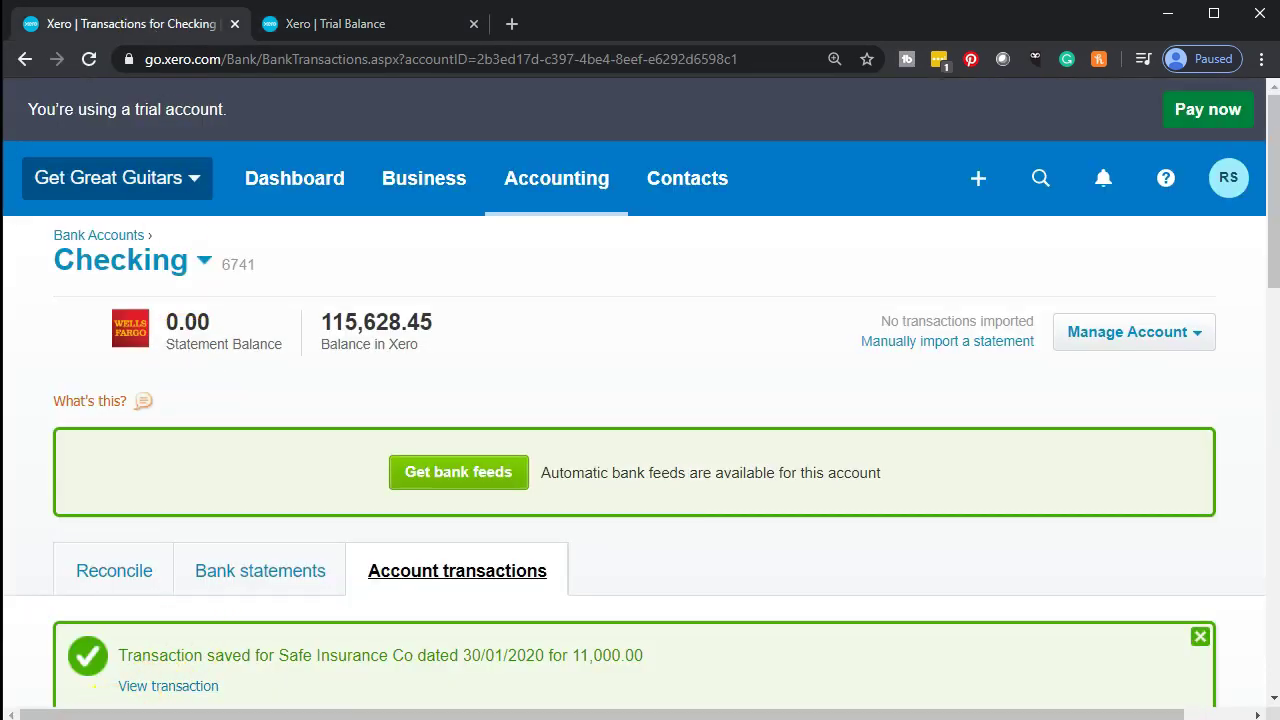
click(976, 185)
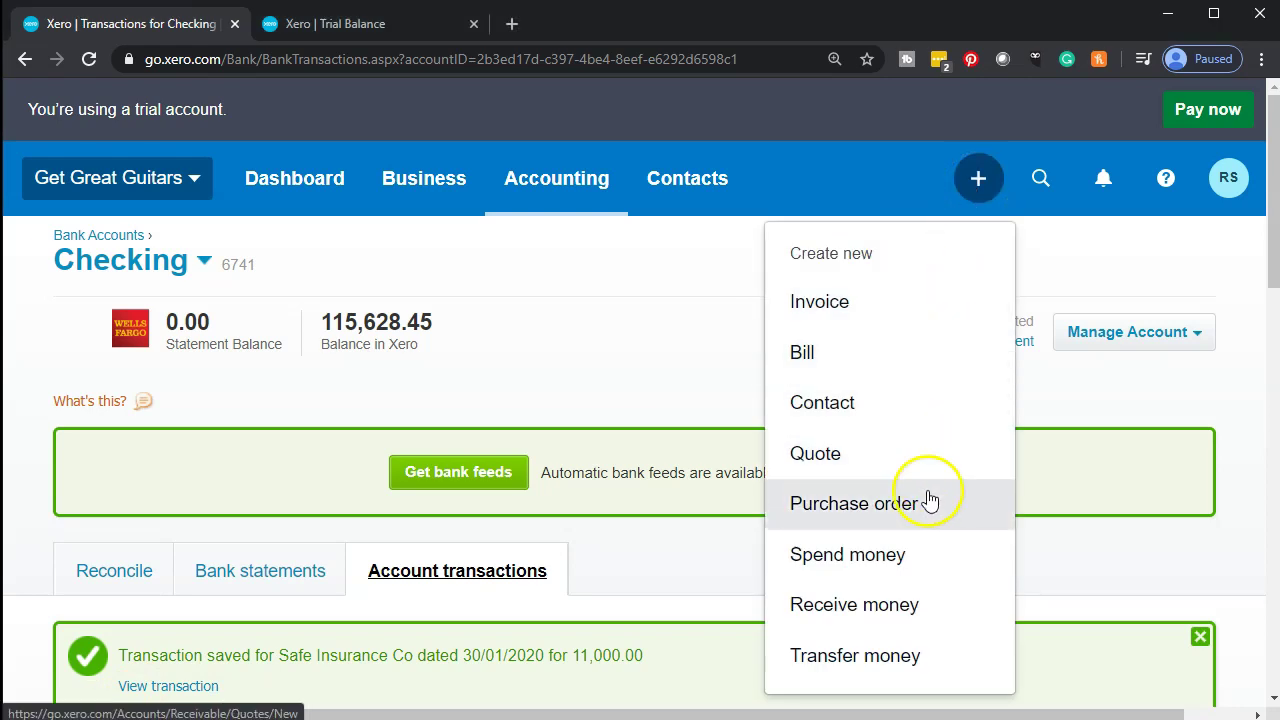
click(910, 556)
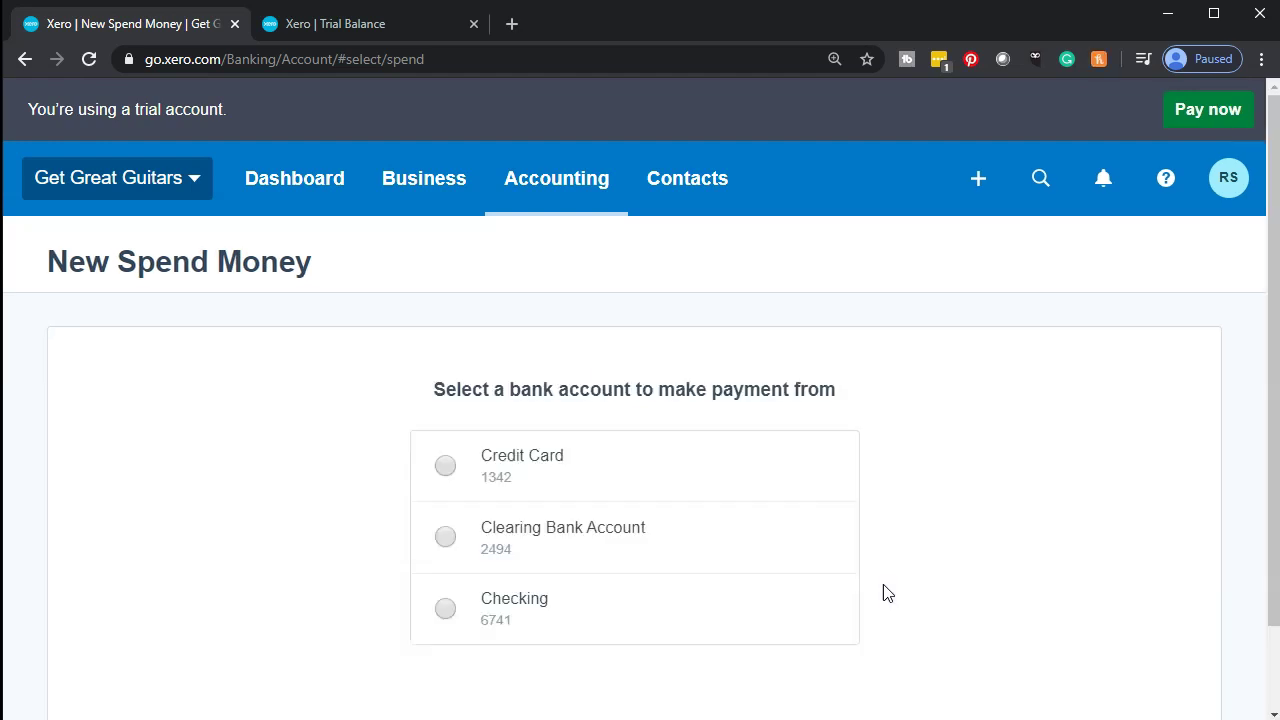
click(575, 570)
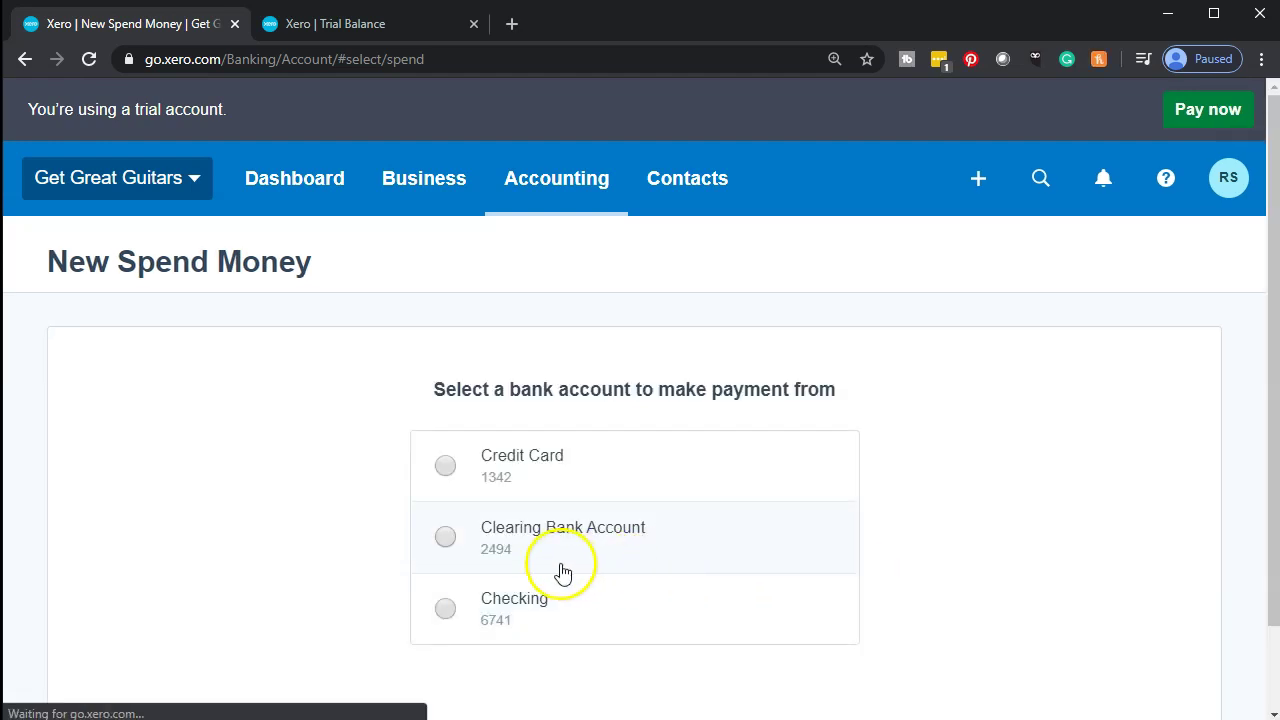
click(551, 612)
scroll(334, 597, down, 1)
click(1143, 646)
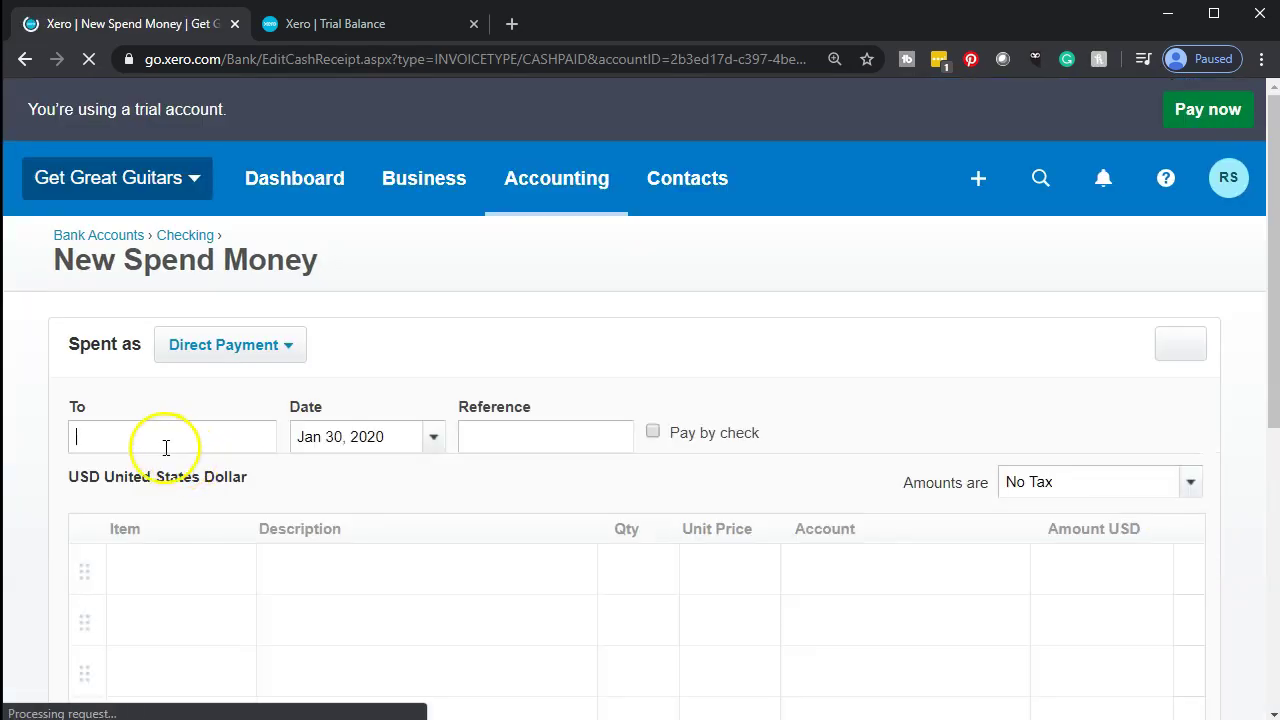
Enter Staples as the new payee of the payment, keeping the date Jan 30, 2020
click(113, 443)
text(Staples)
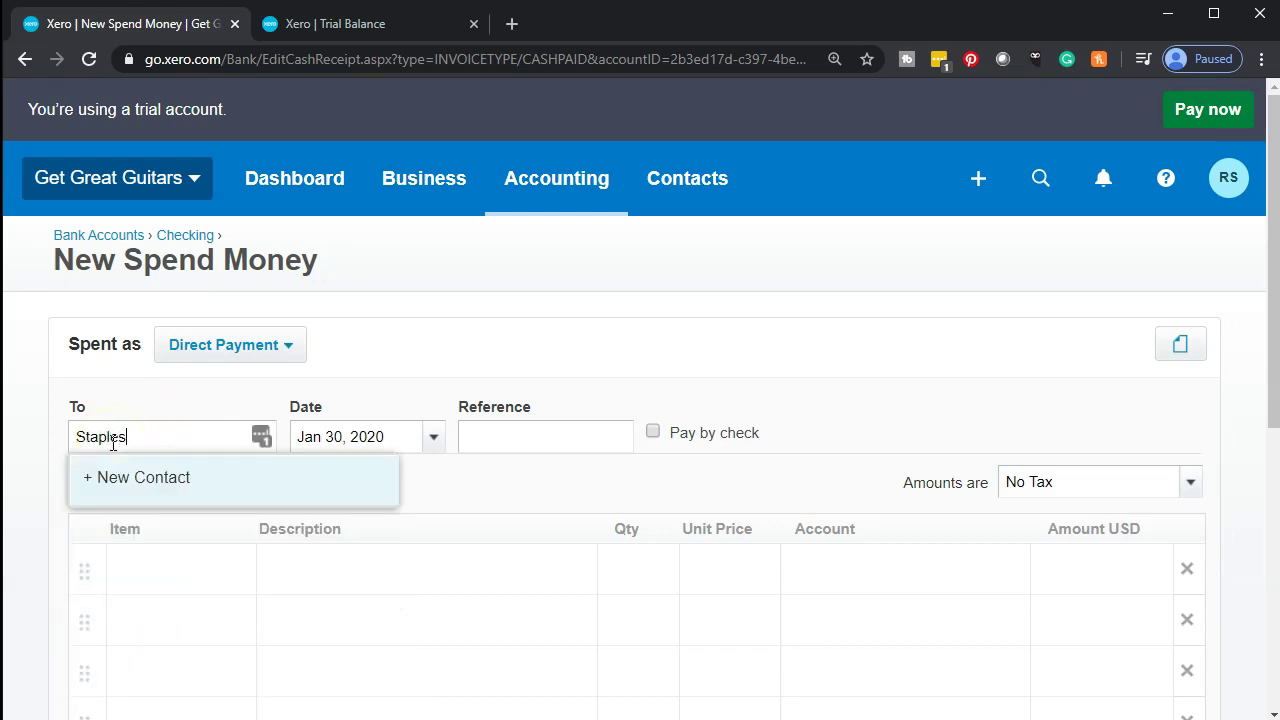
key(Tab)
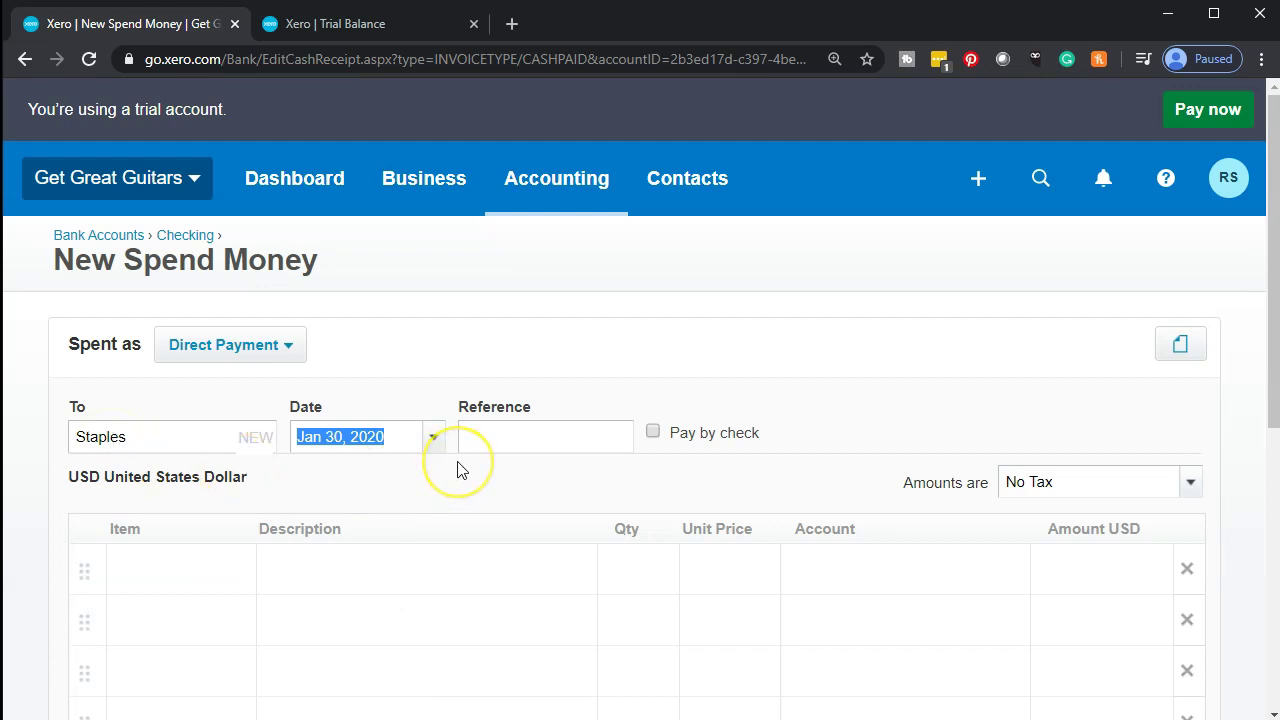
key(Tab)
key(Tab)
key(Tab)
key(Tab)
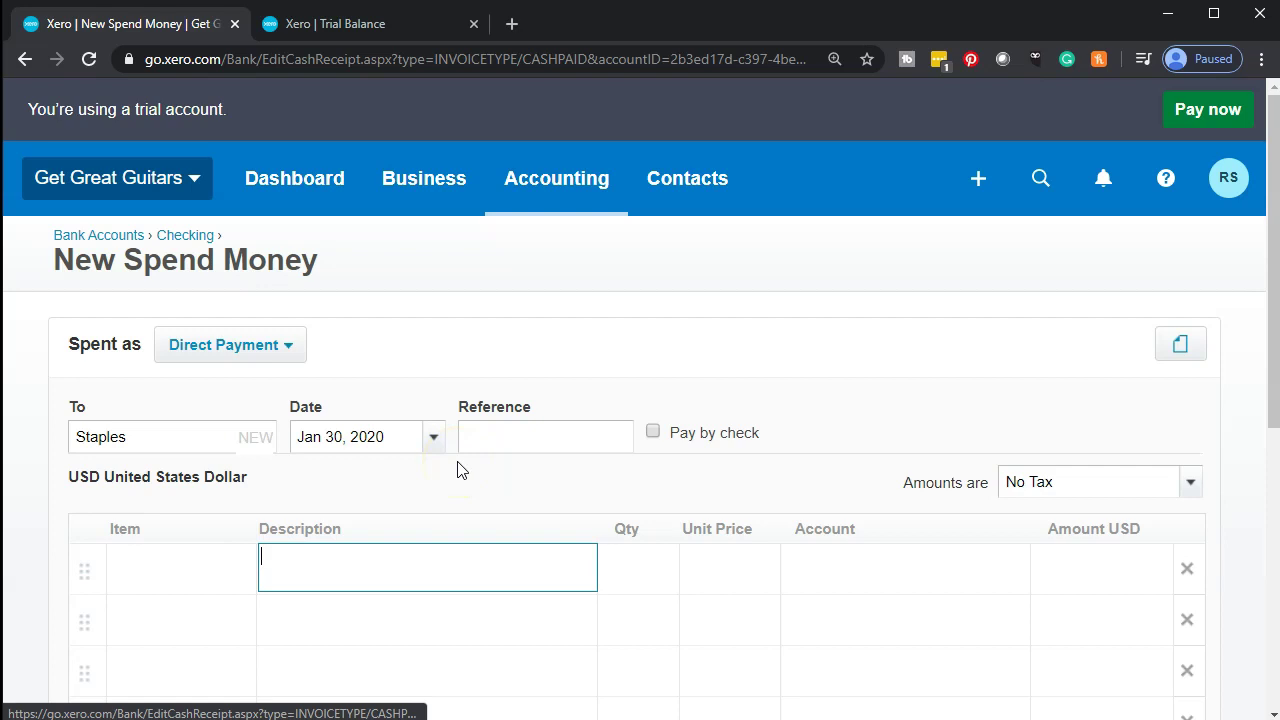
Fill in the first line with the description Office supplies, quantity 1.00 and unit price 500.00
text(Offic)
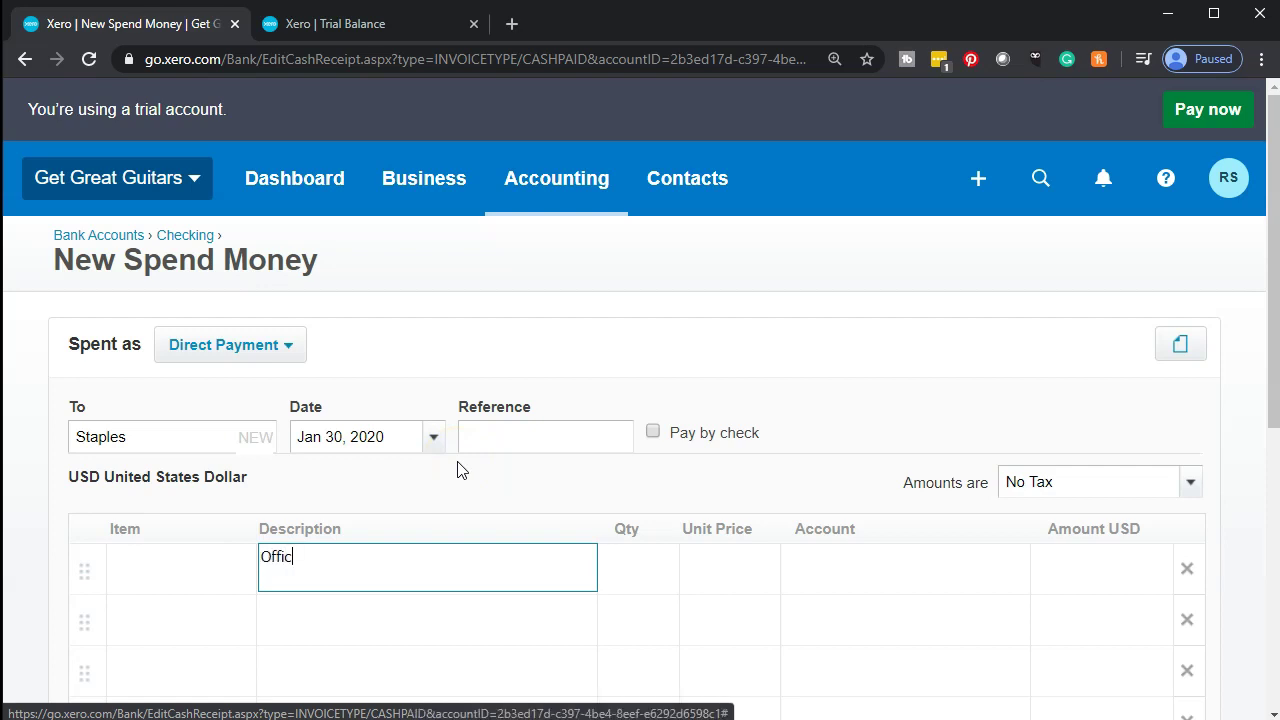
text(e supplies)
key(Tab)
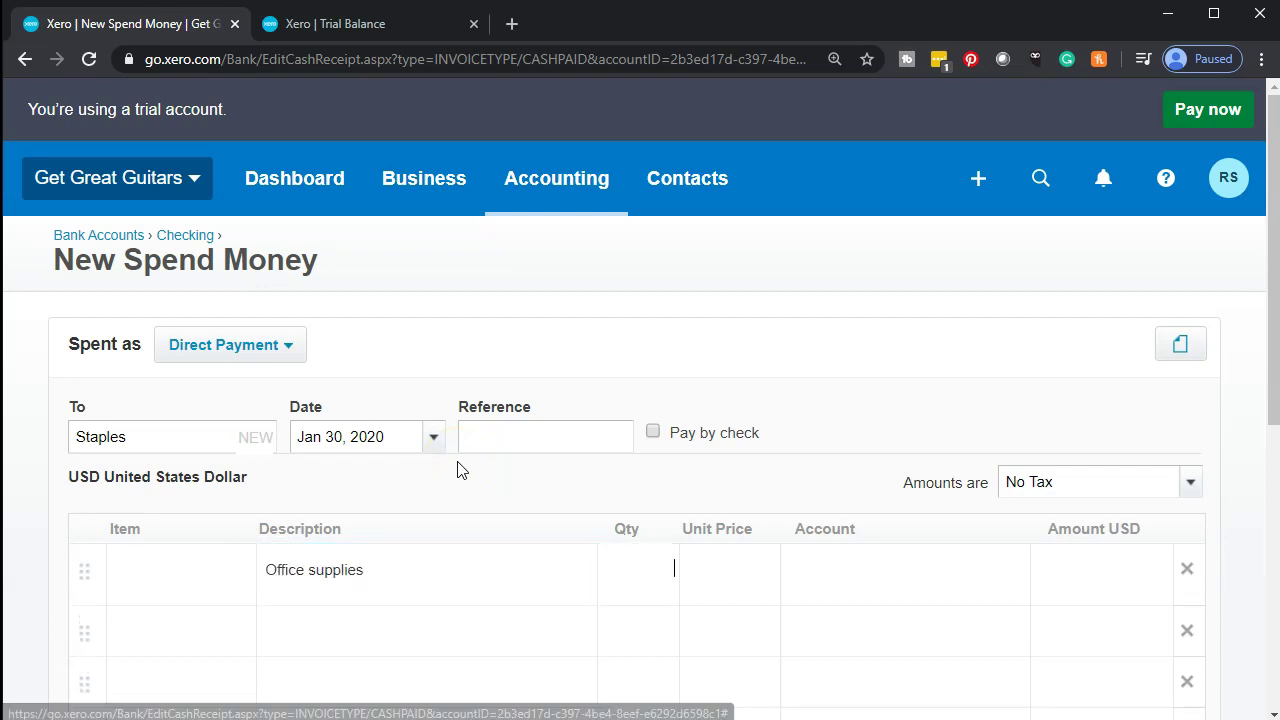
key(Tab)
text(5)
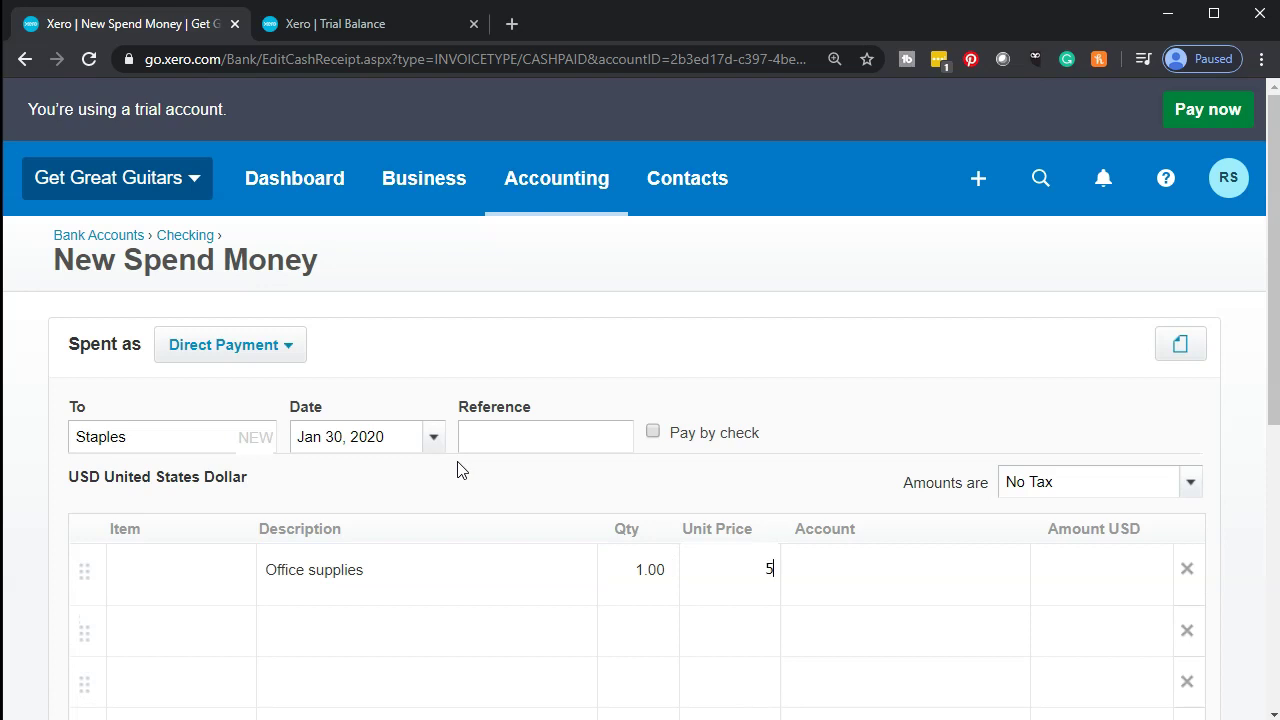
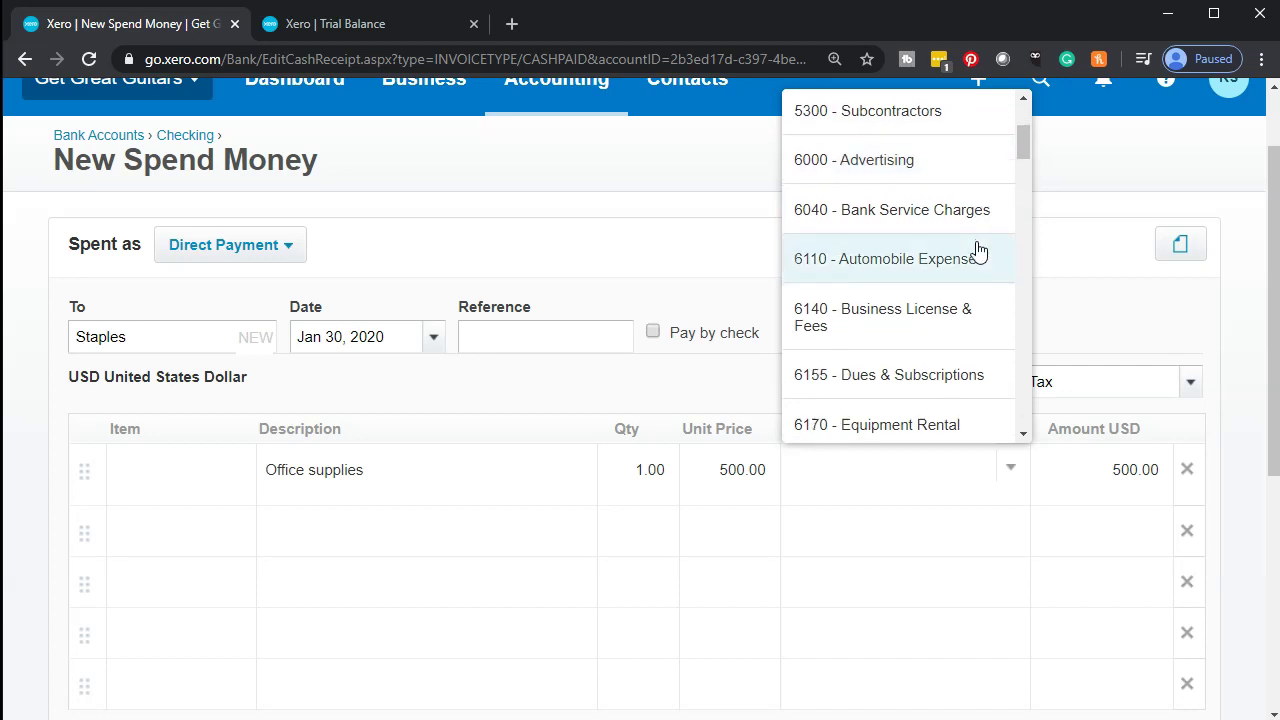
Search the account choices for the Office supplies line for an existing supplies or office account
scroll(978, 251, down, 5)
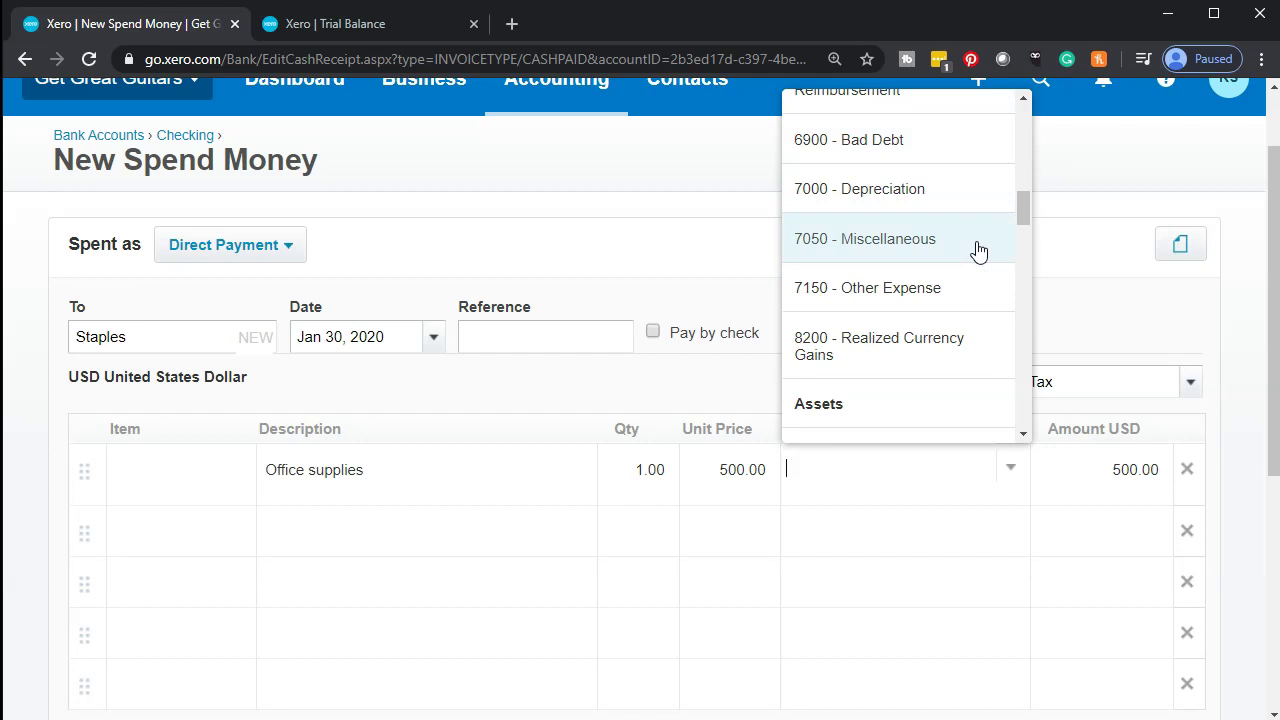
text(Sup)
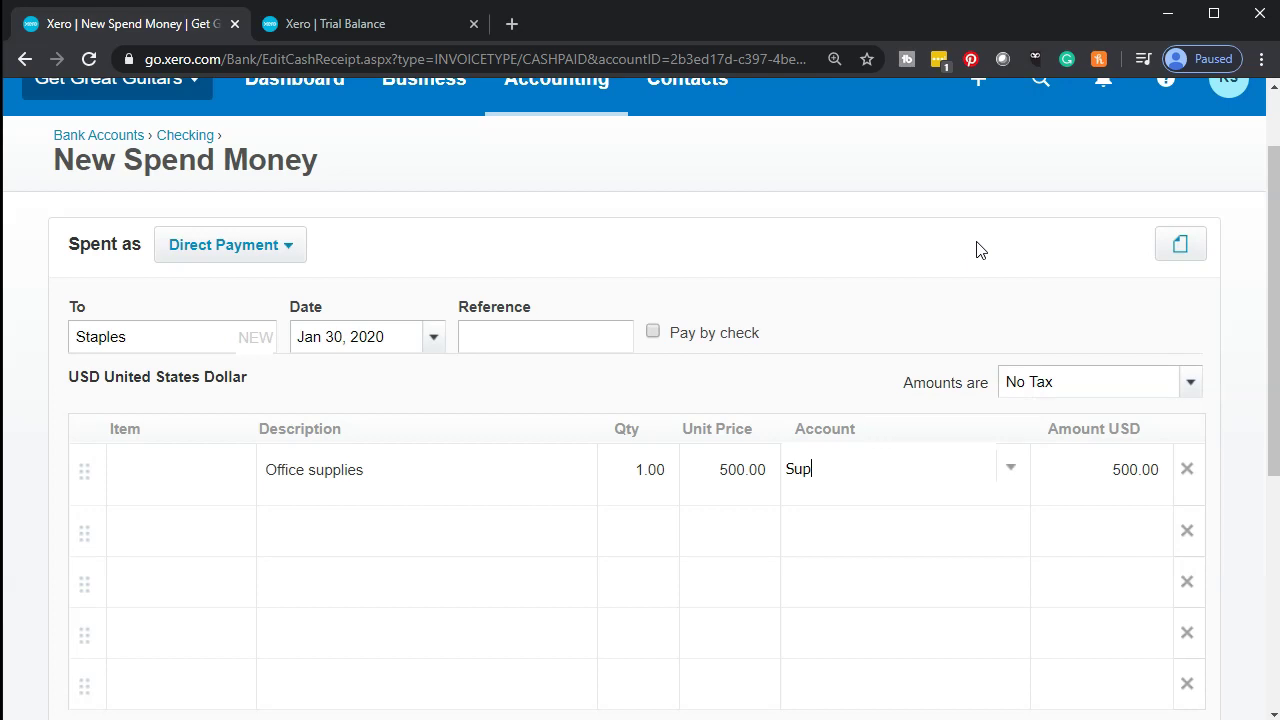
key(BackSpace)
key(BackSpace)
key(BackSpace)
text(O)
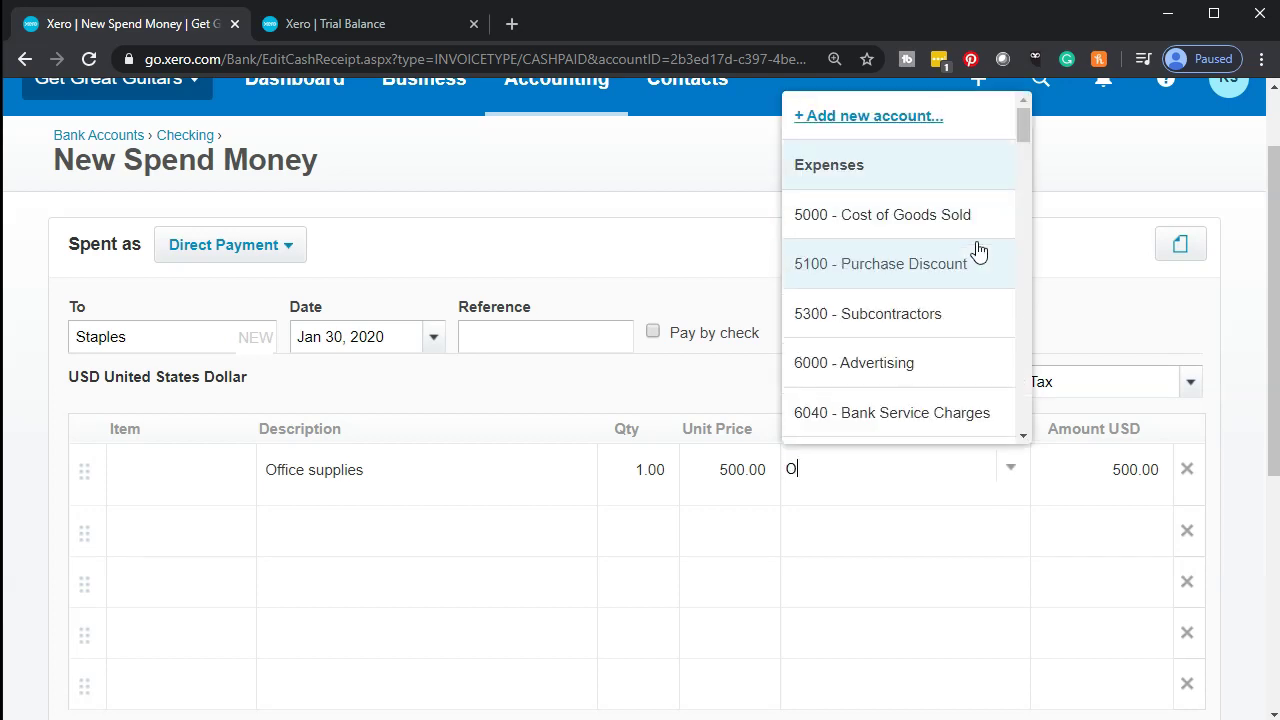
text(ff)
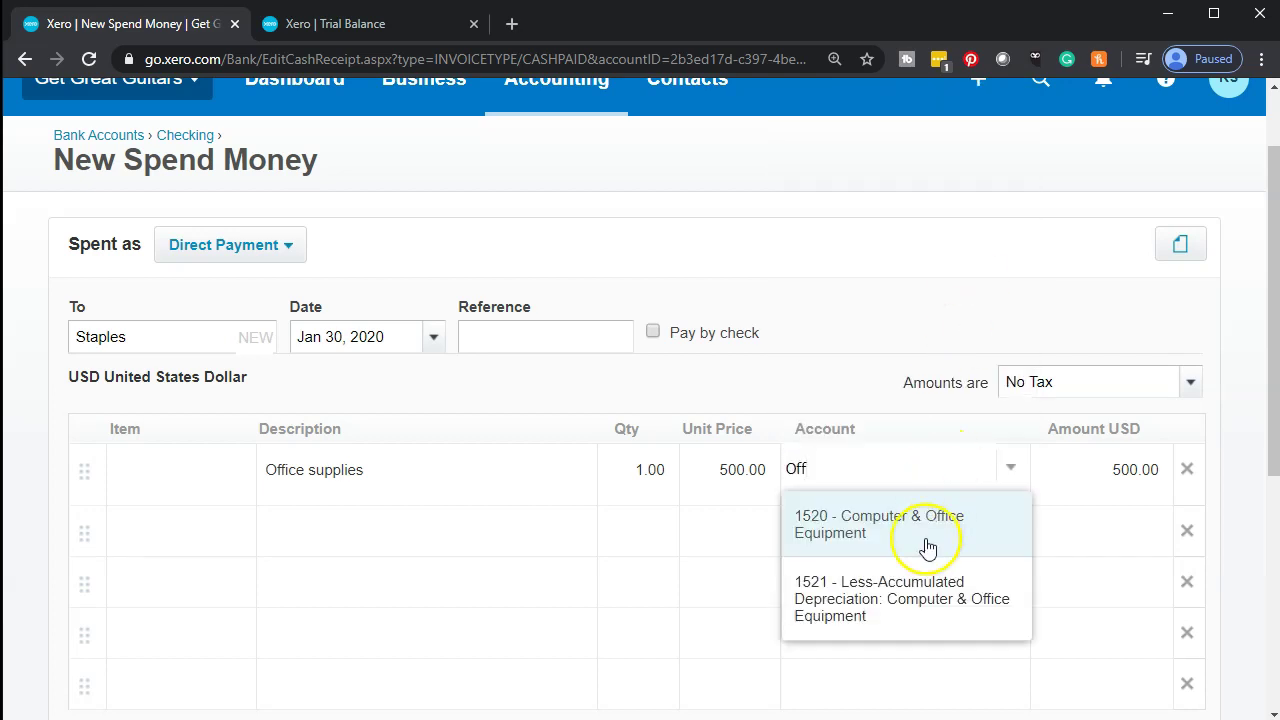
click(812, 538)
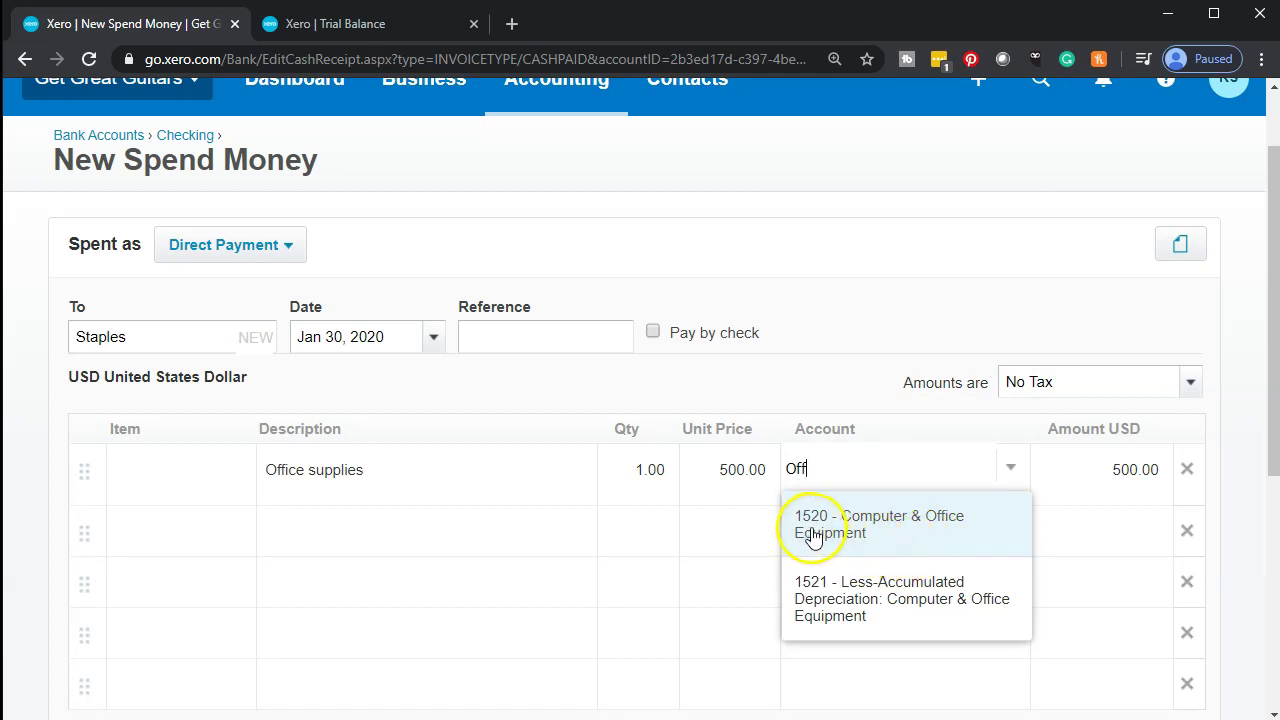
click(814, 535)
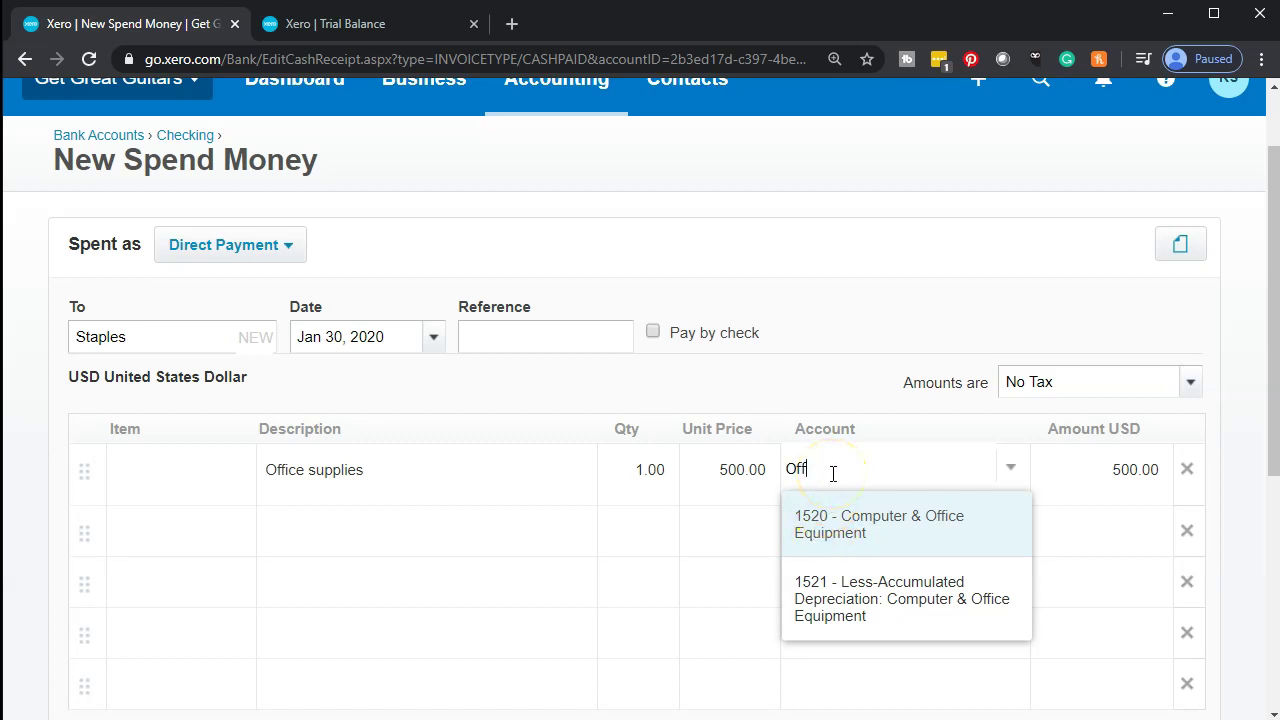
key(BackSpace)
key(BackSpace)
key(BackSpace)
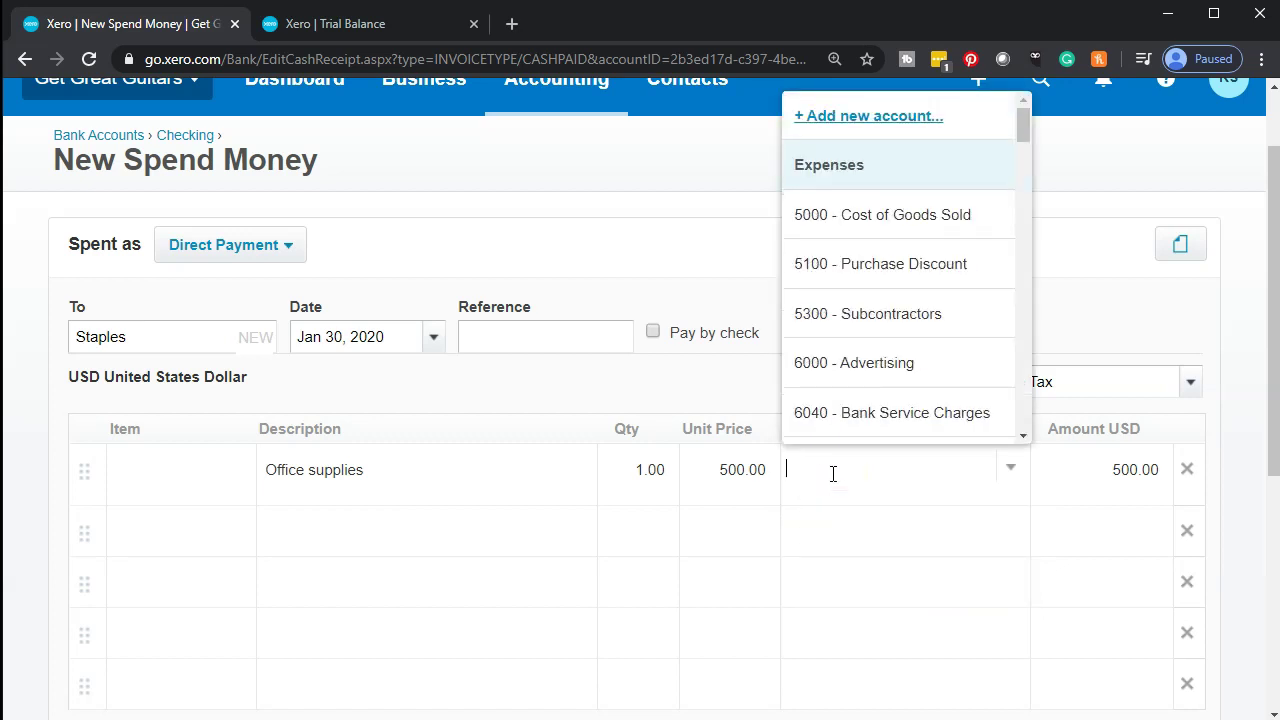
text(O)
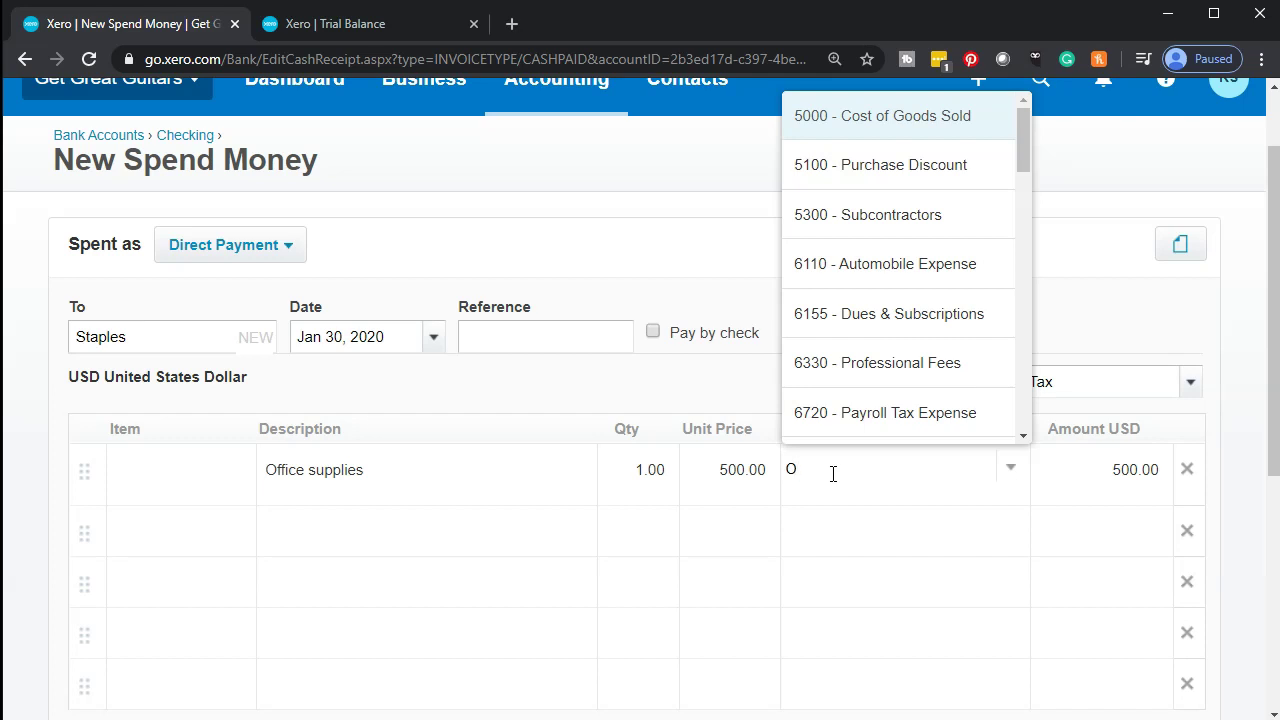
key(BackSpace)
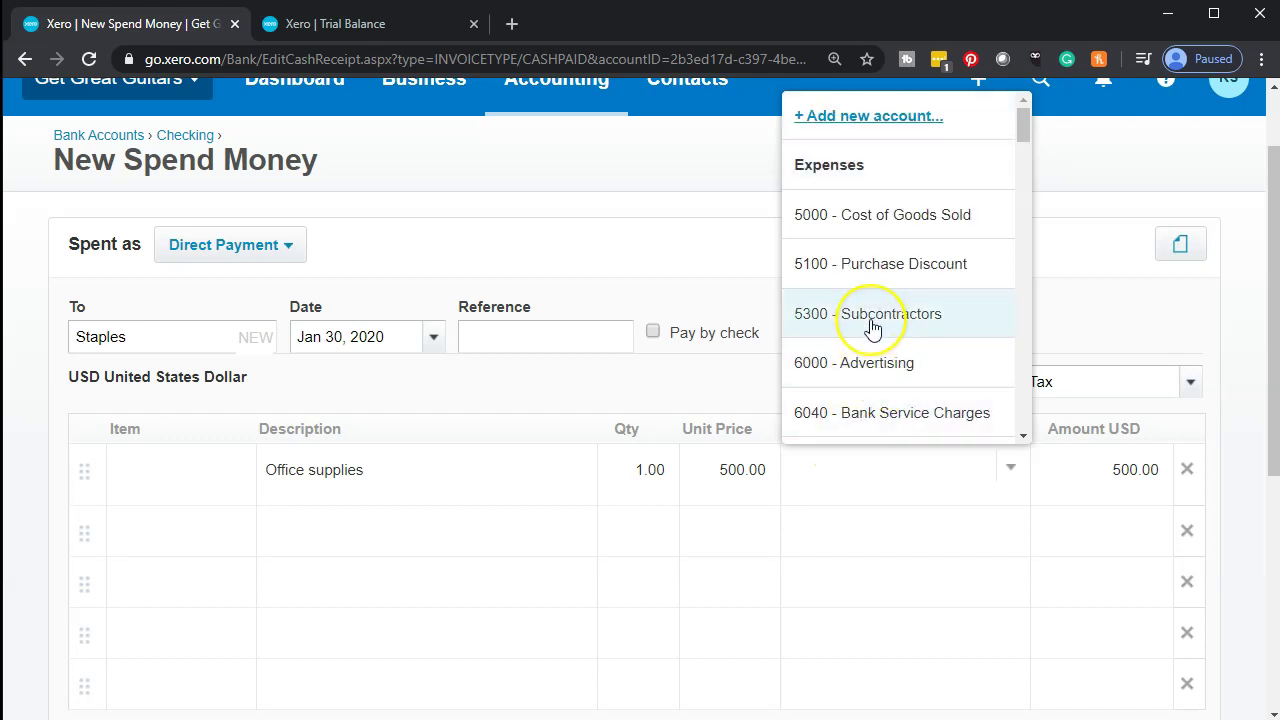
Examine the codes of the existing expense accounts to find a suitable gap for an office supplies account
scroll(872, 329, down, 6)
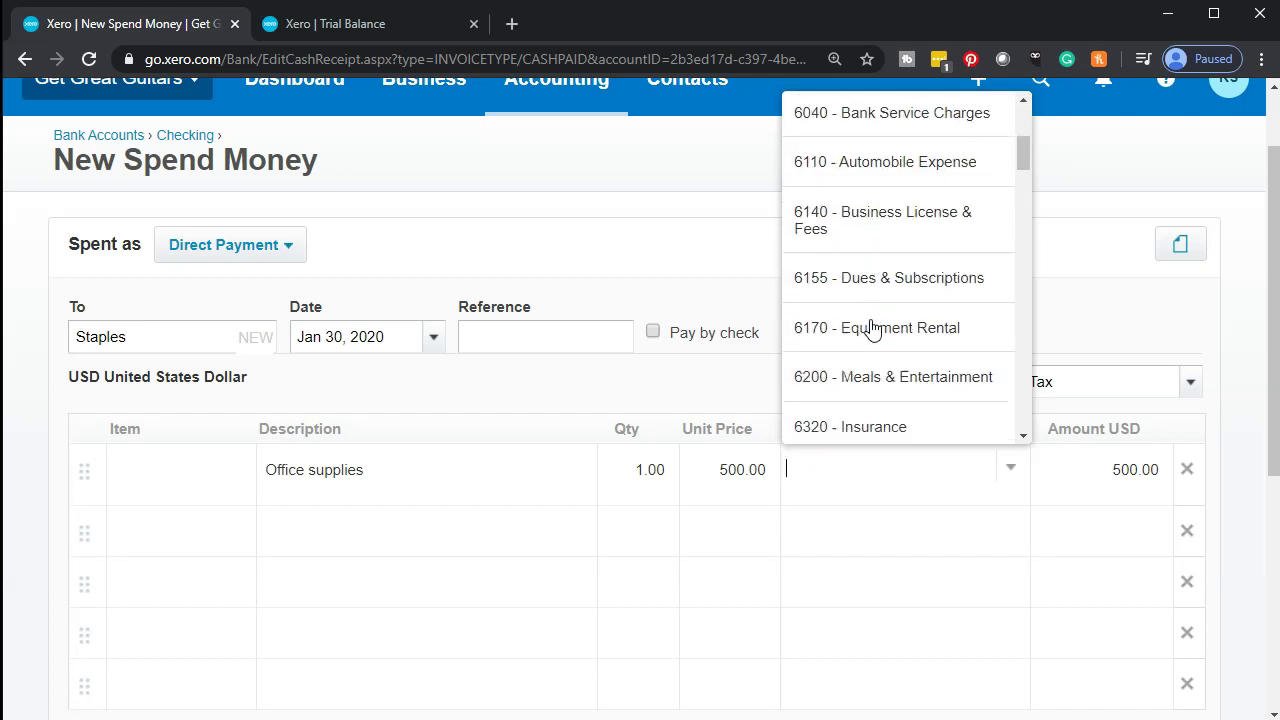
scroll(872, 329, up, 7)
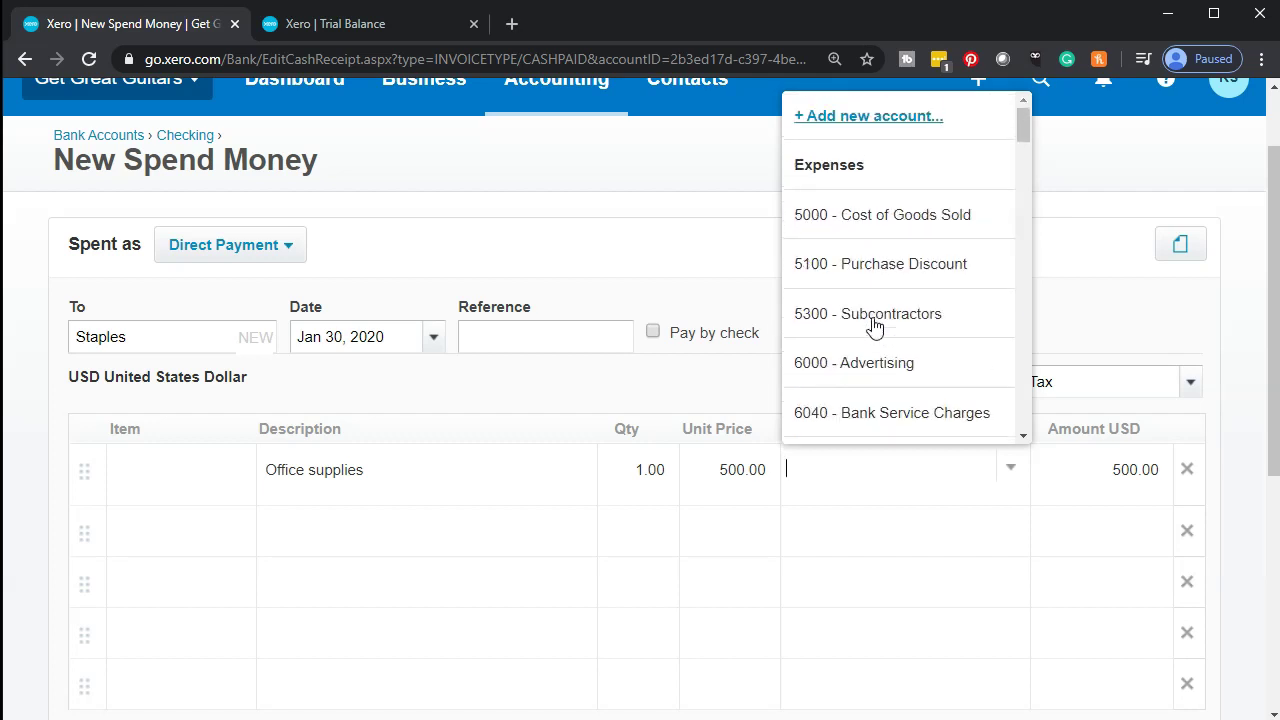
scroll(873, 327, down, 3)
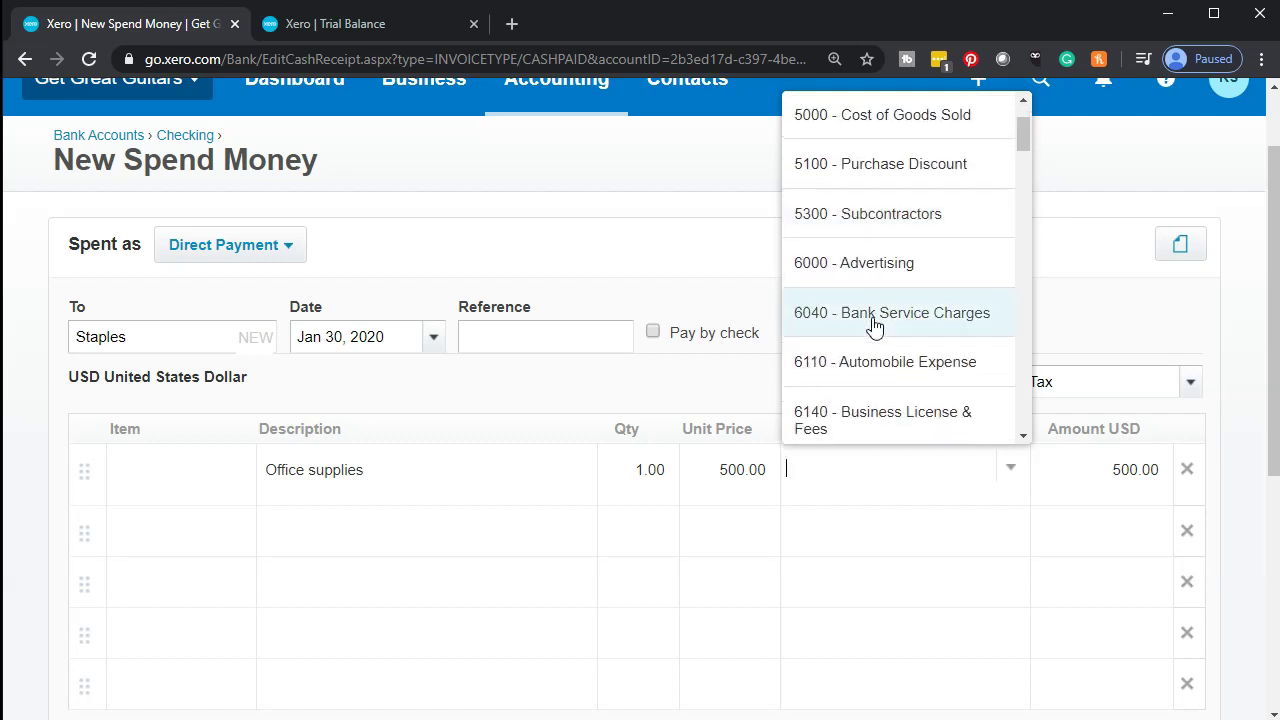
scroll(873, 327, down, 1)
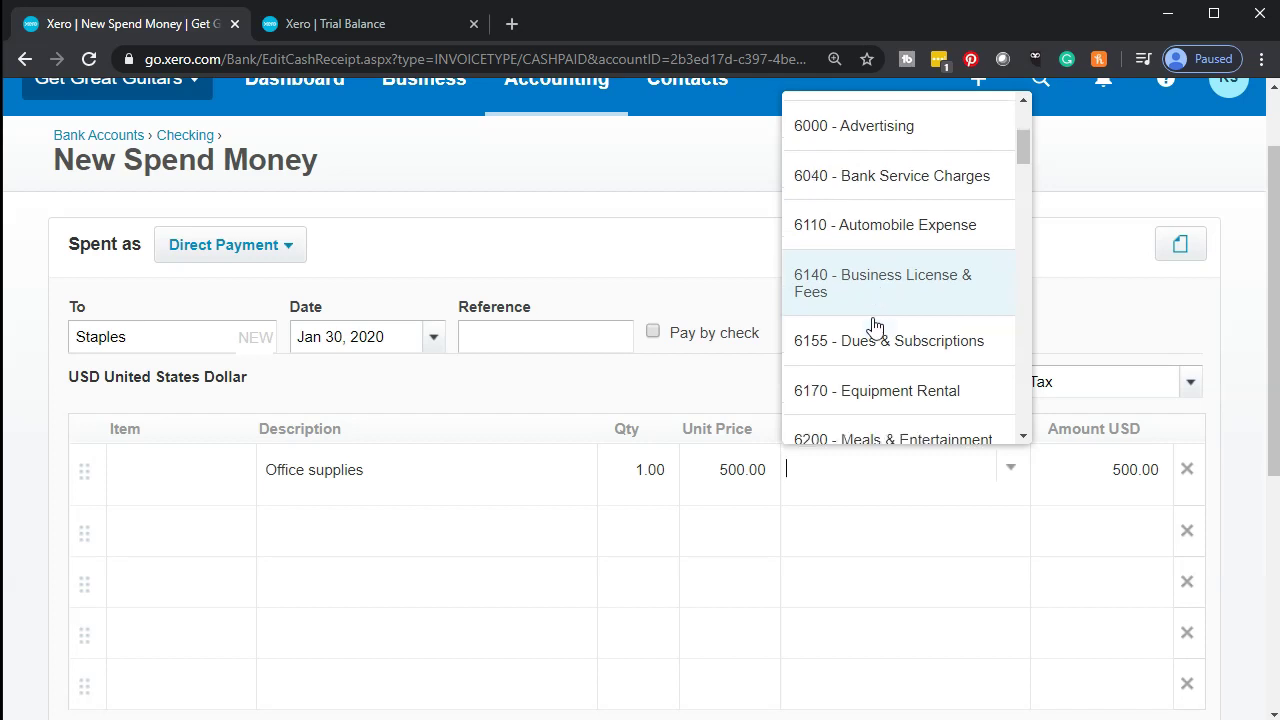
scroll(873, 325, up, 1)
scroll(875, 325, down, 2)
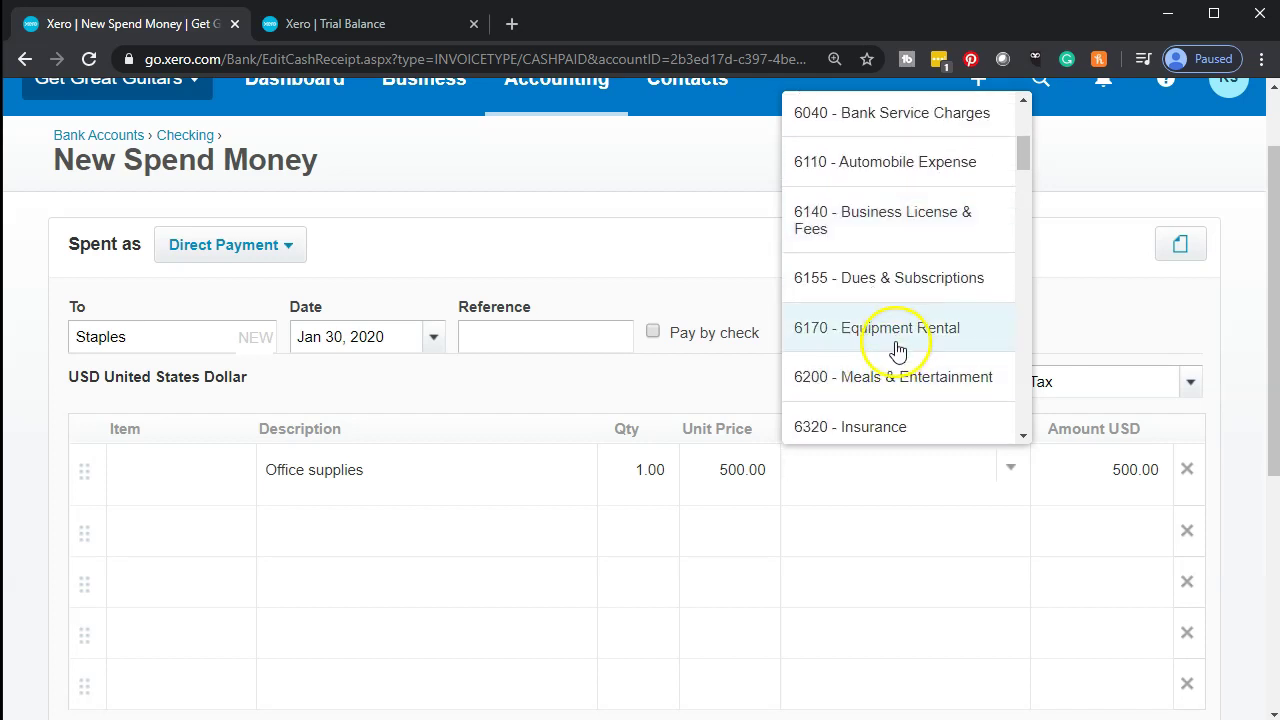
click(900, 312)
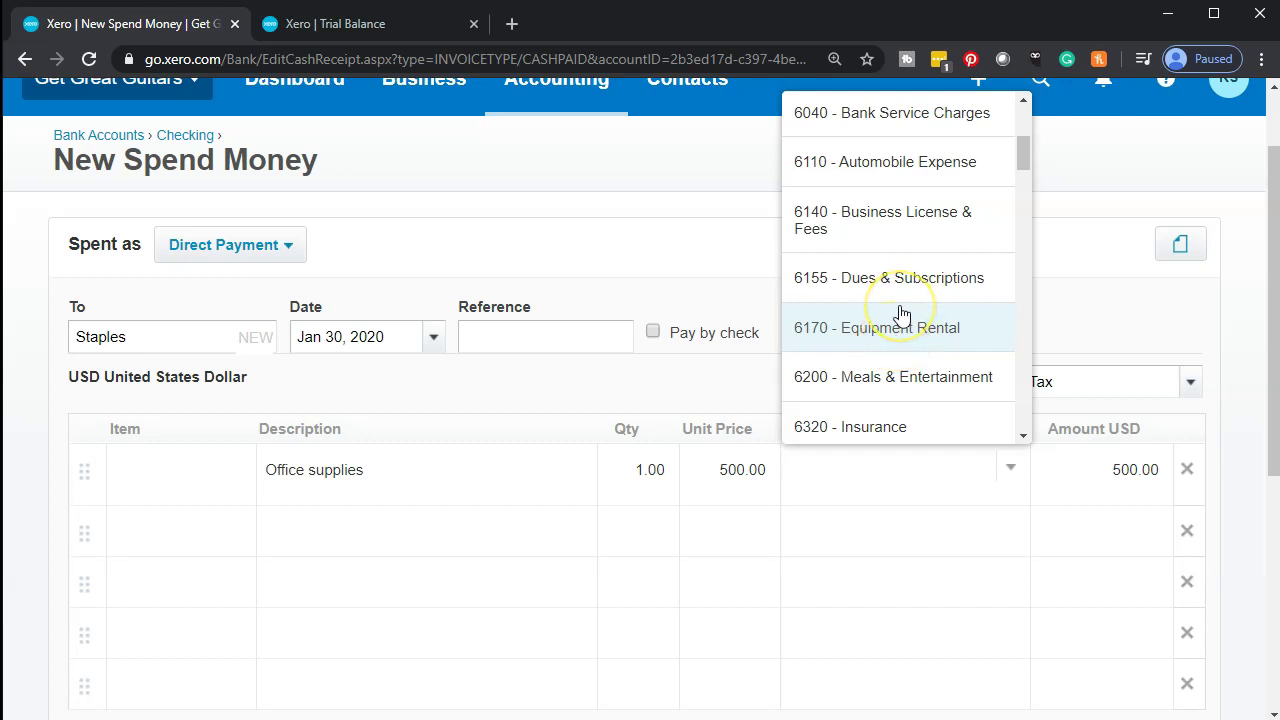
click(892, 314)
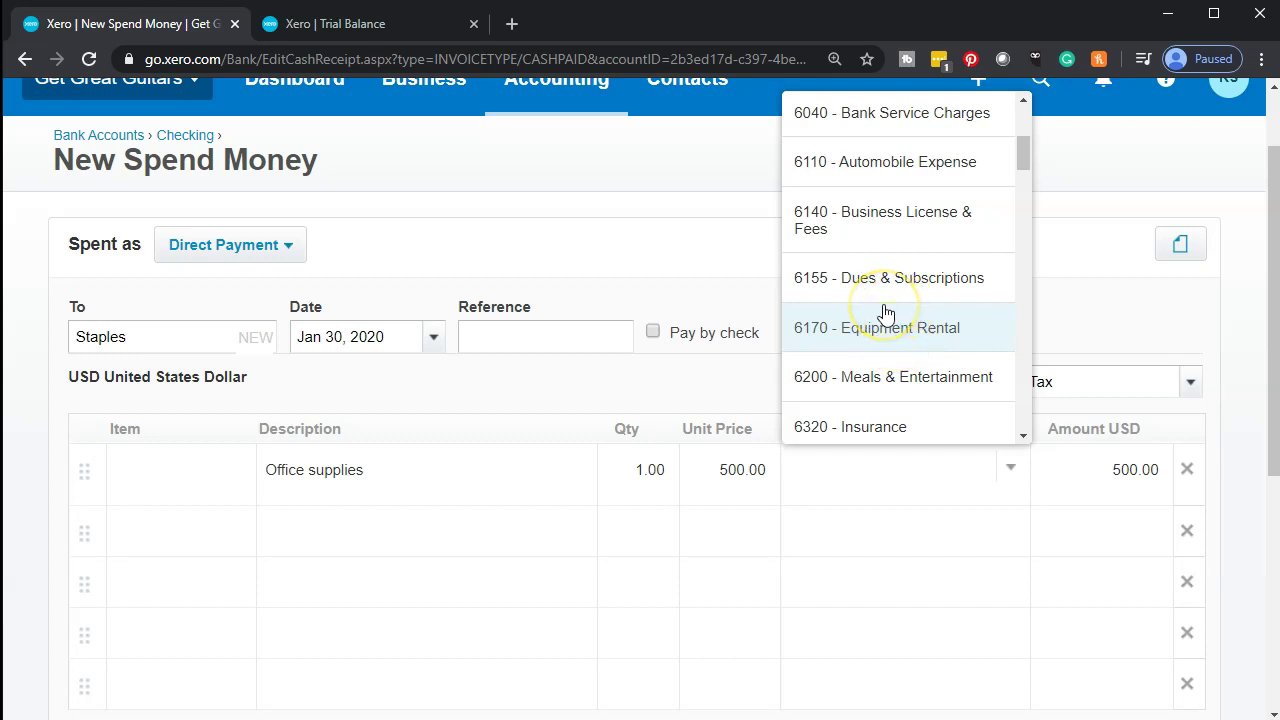
click(857, 294)
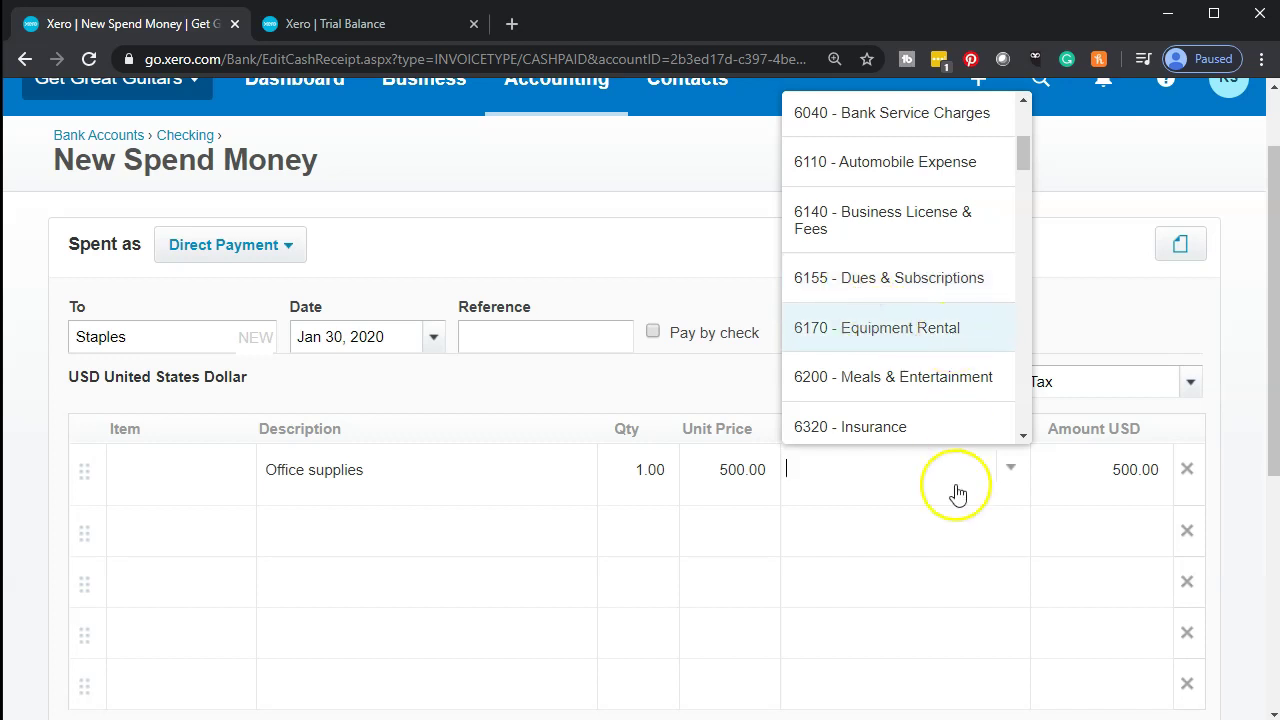
click(908, 548)
click(962, 471)
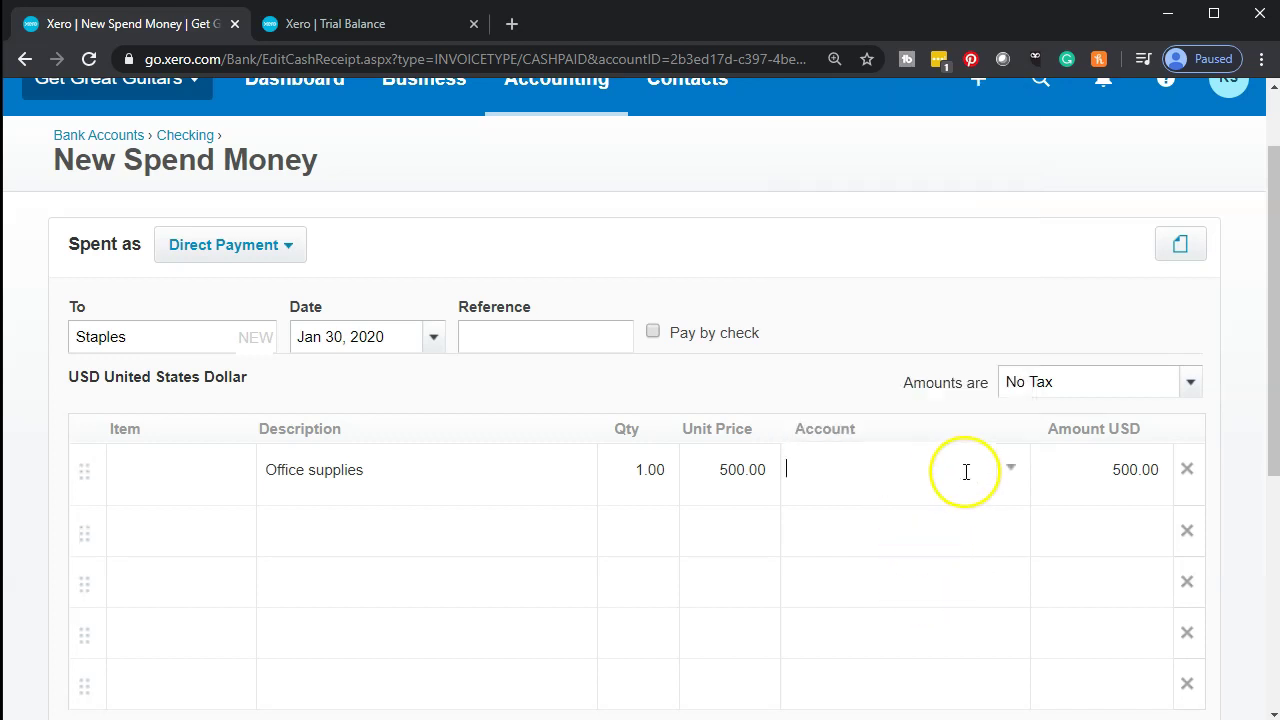
Start a new account from the payment line with code 6160 and account type Expense
click(1010, 469)
click(860, 117)
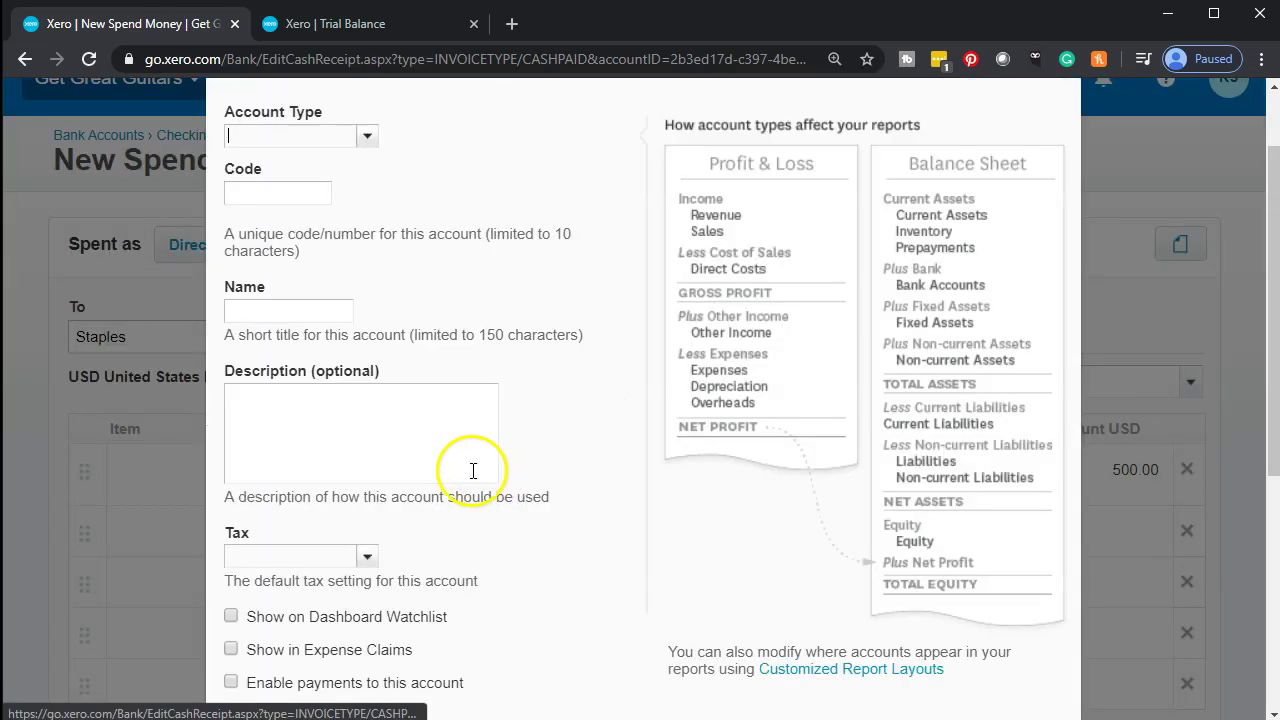
click(273, 196)
text(6160)
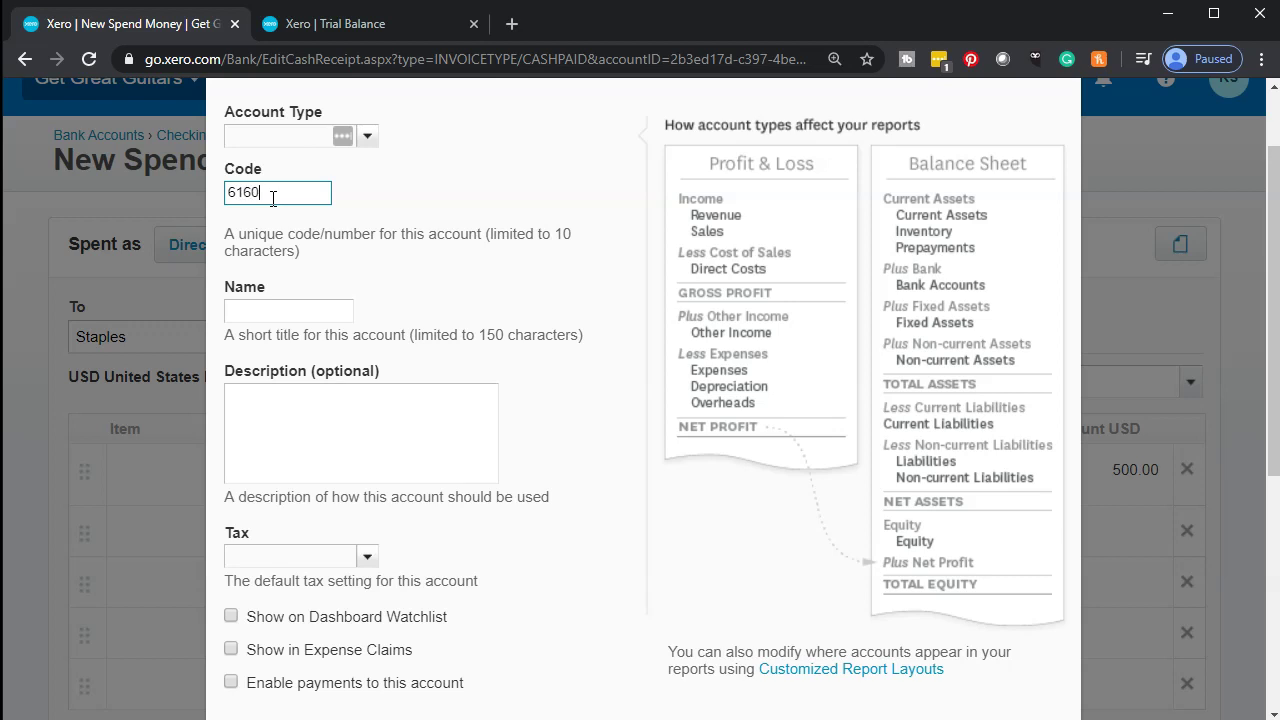
click(366, 138)
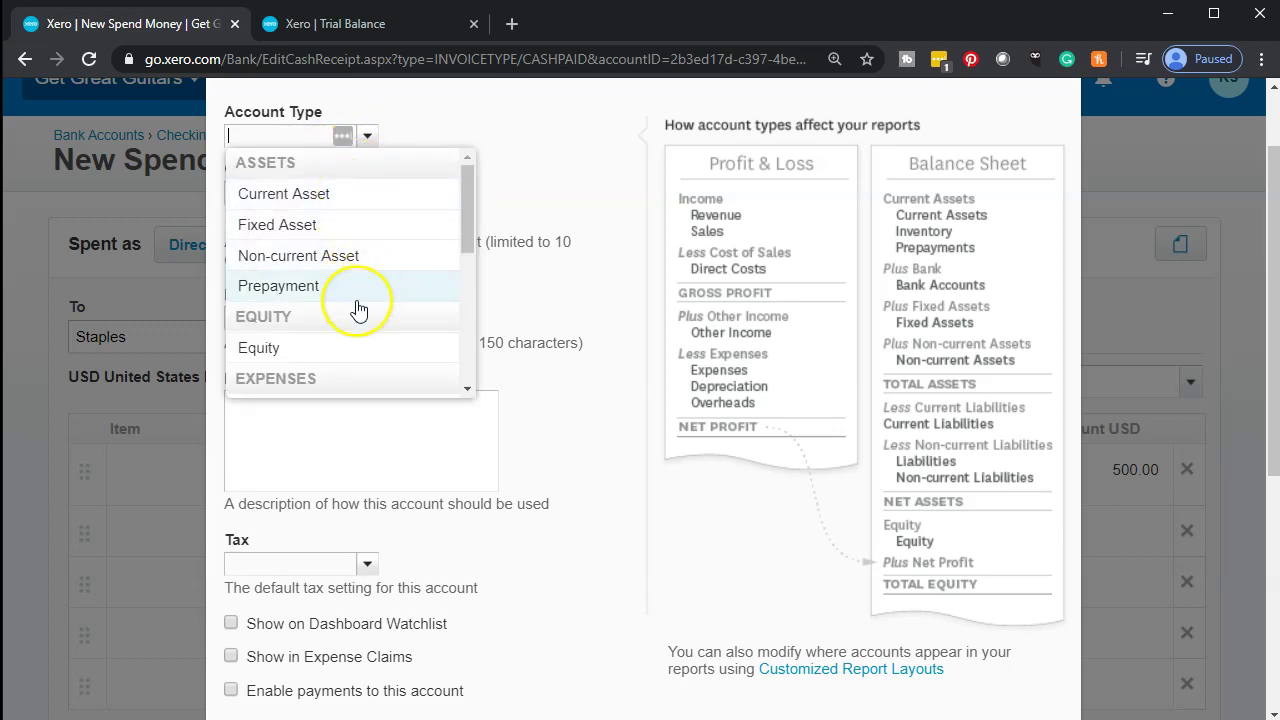
scroll(359, 311, down, 1)
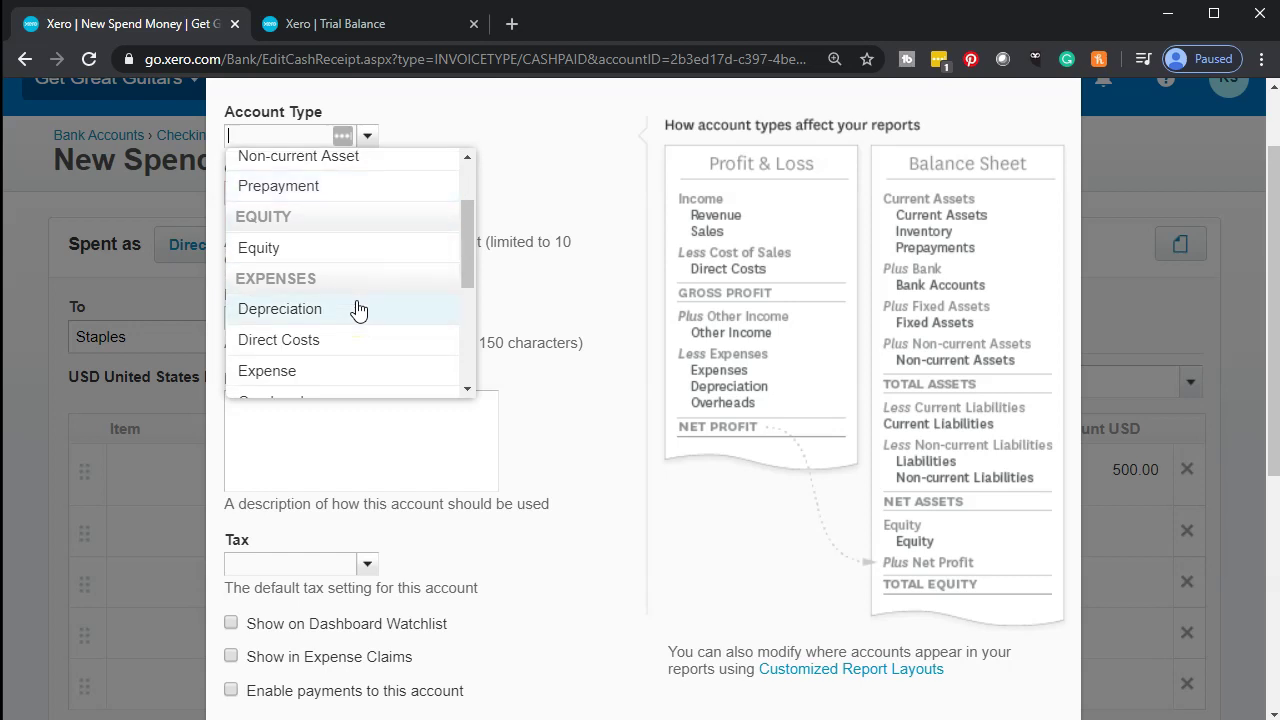
click(340, 371)
Name the new account Office Supplies and save it to the payment line
click(288, 320)
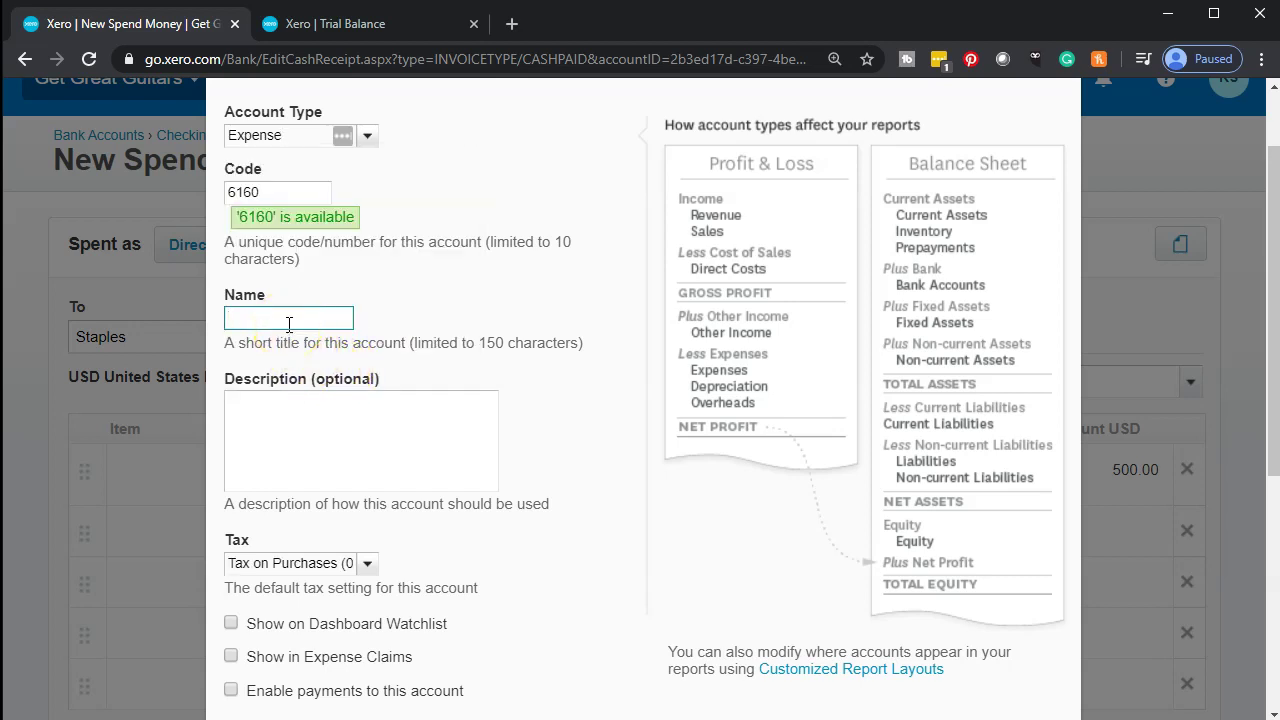
text(Office Supplies)
key(Tab)
scroll(349, 246, down, 2)
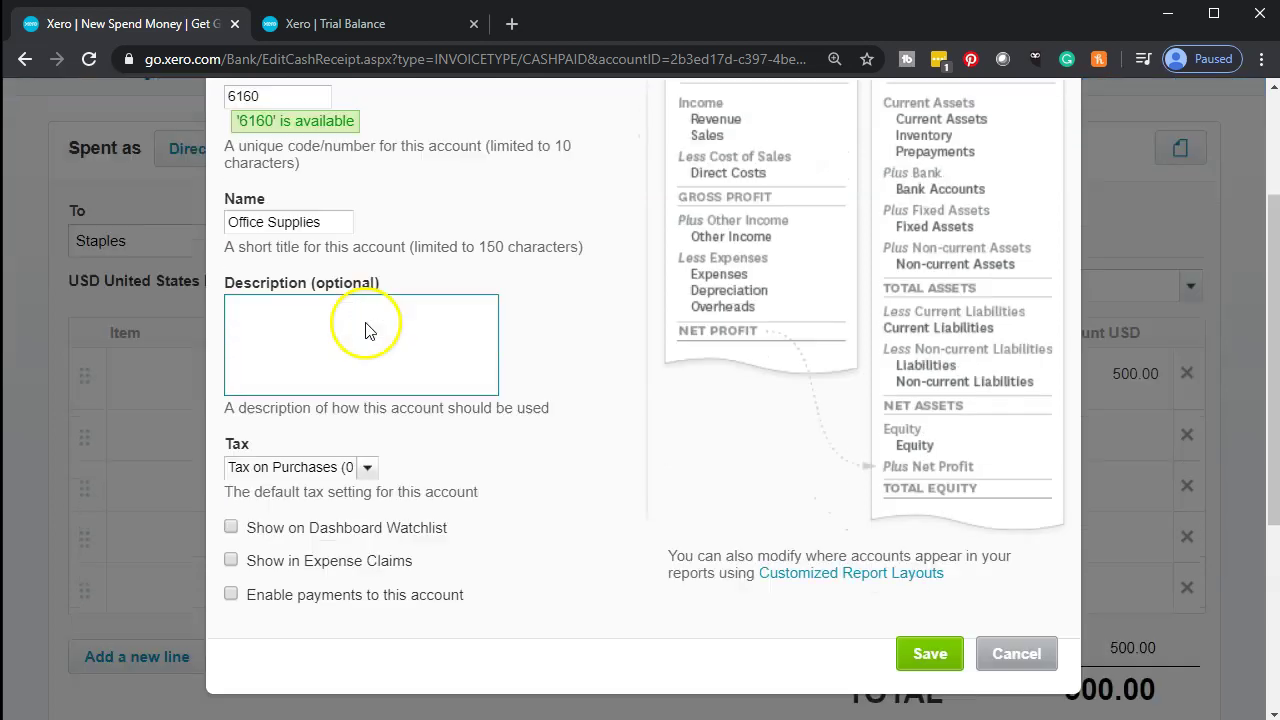
click(929, 571)
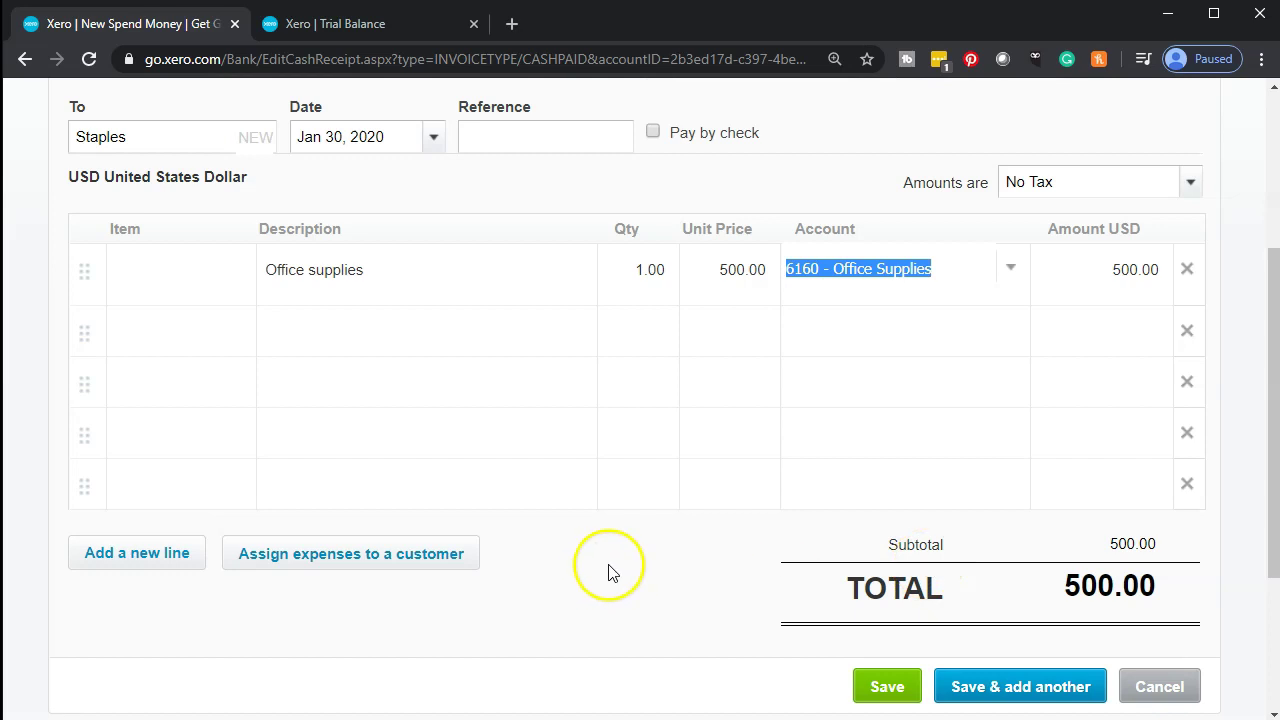
Save the Staples payment and update the Trial Balance report as of Jan 31, 2020
click(874, 680)
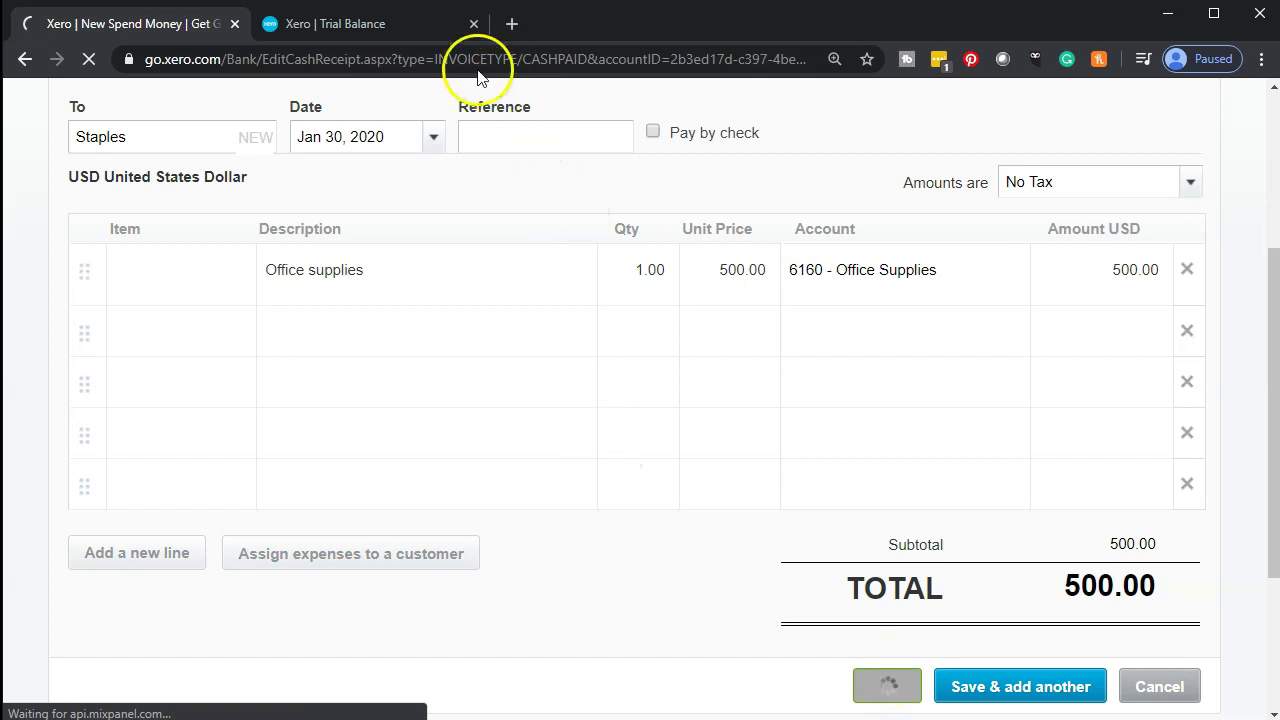
click(406, 28)
scroll(480, 240, up, 5)
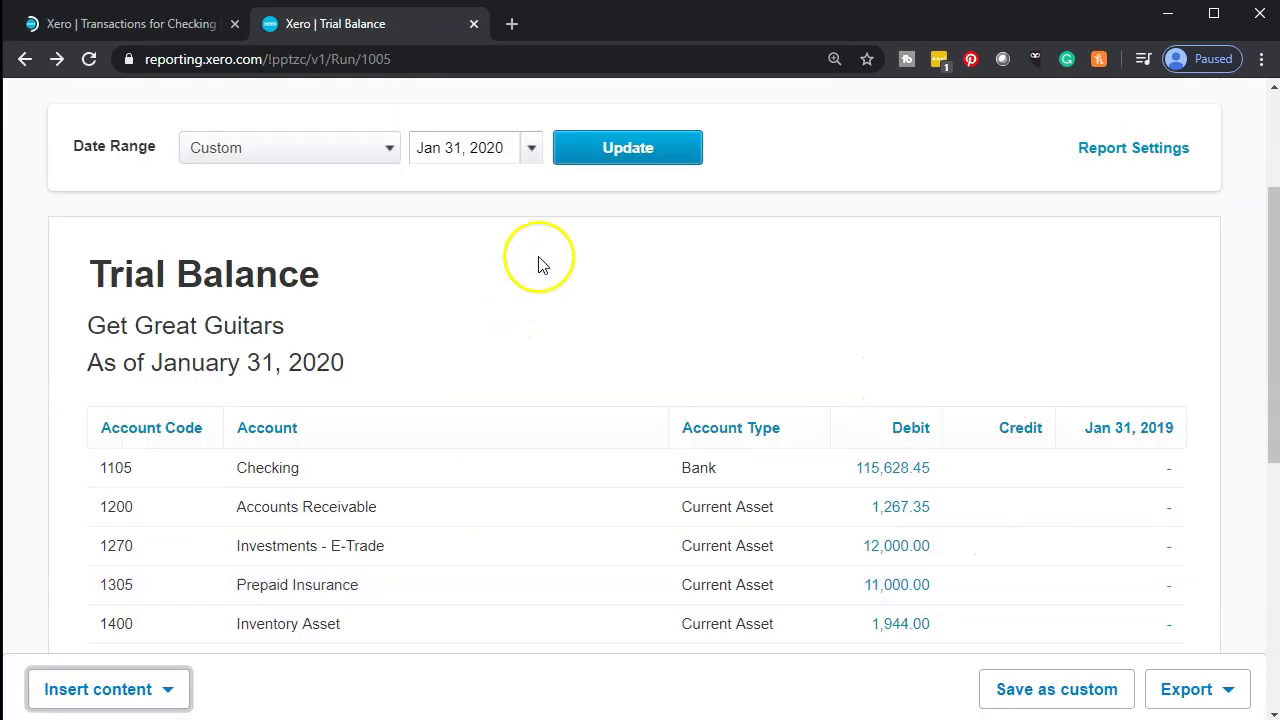
click(614, 158)
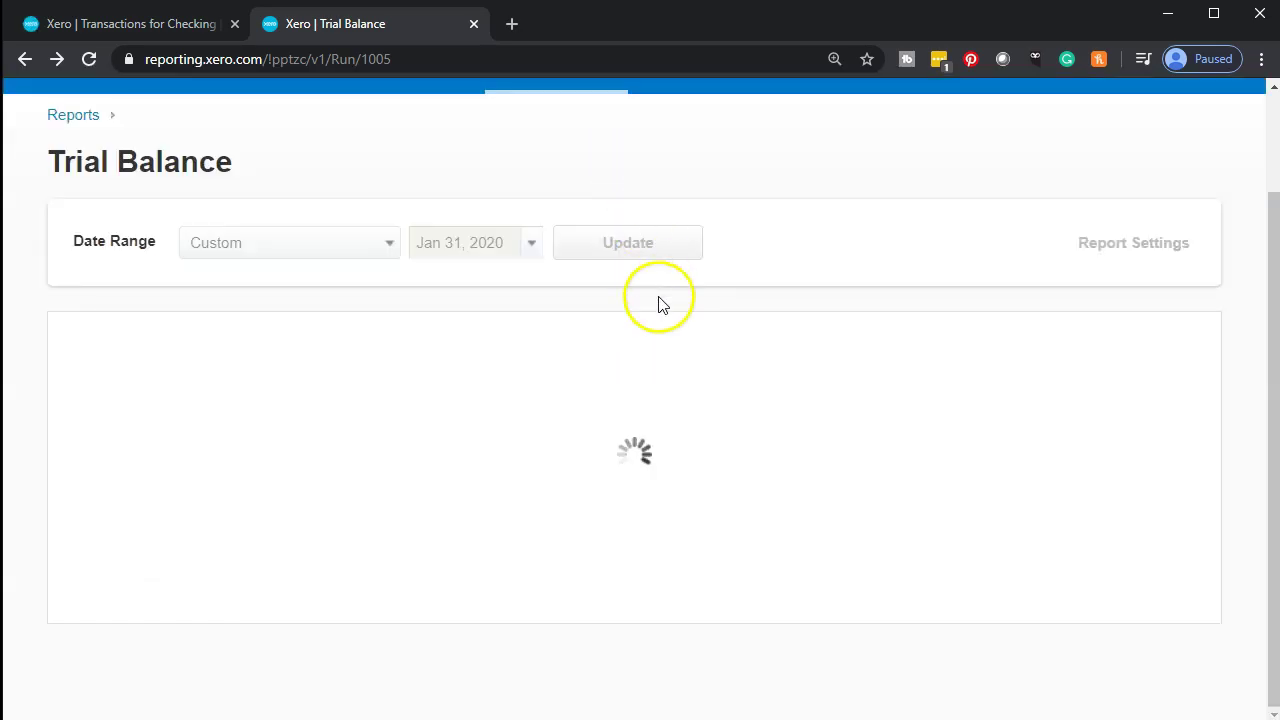
Open the Checking account's transactions from the Trial Balance and look for the Staples payment
scroll(659, 305, down, 3)
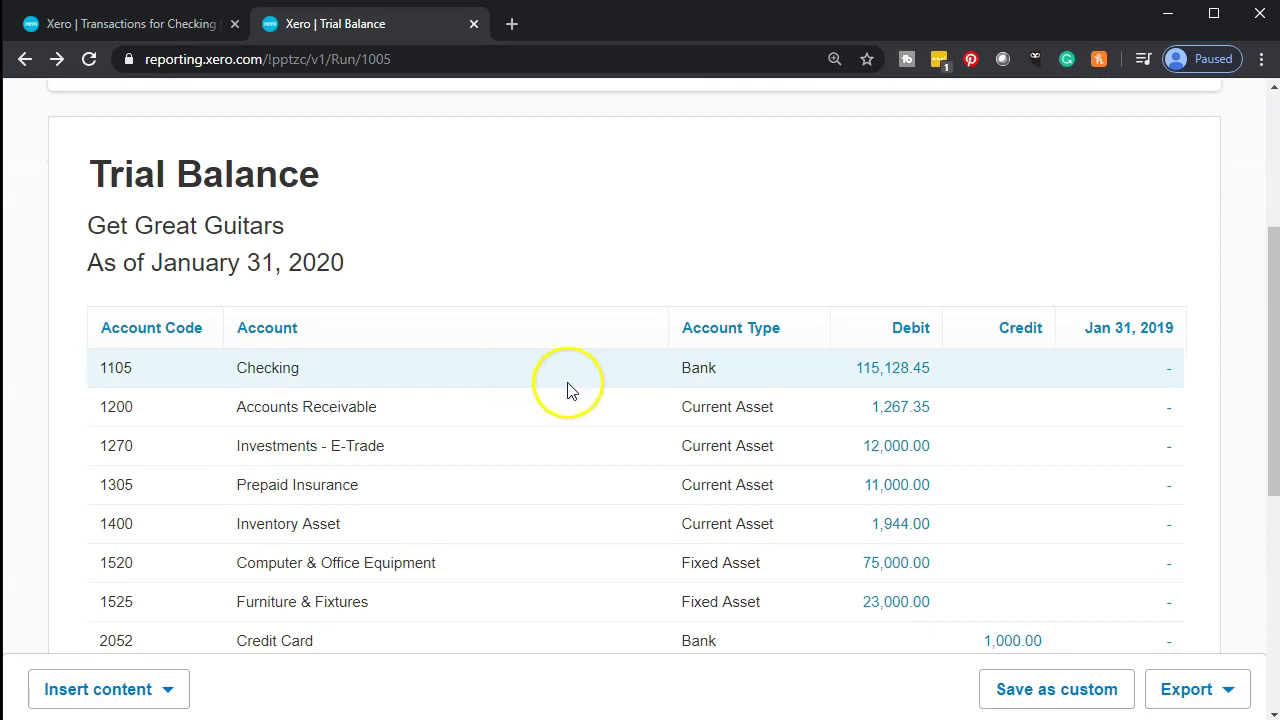
click(864, 375)
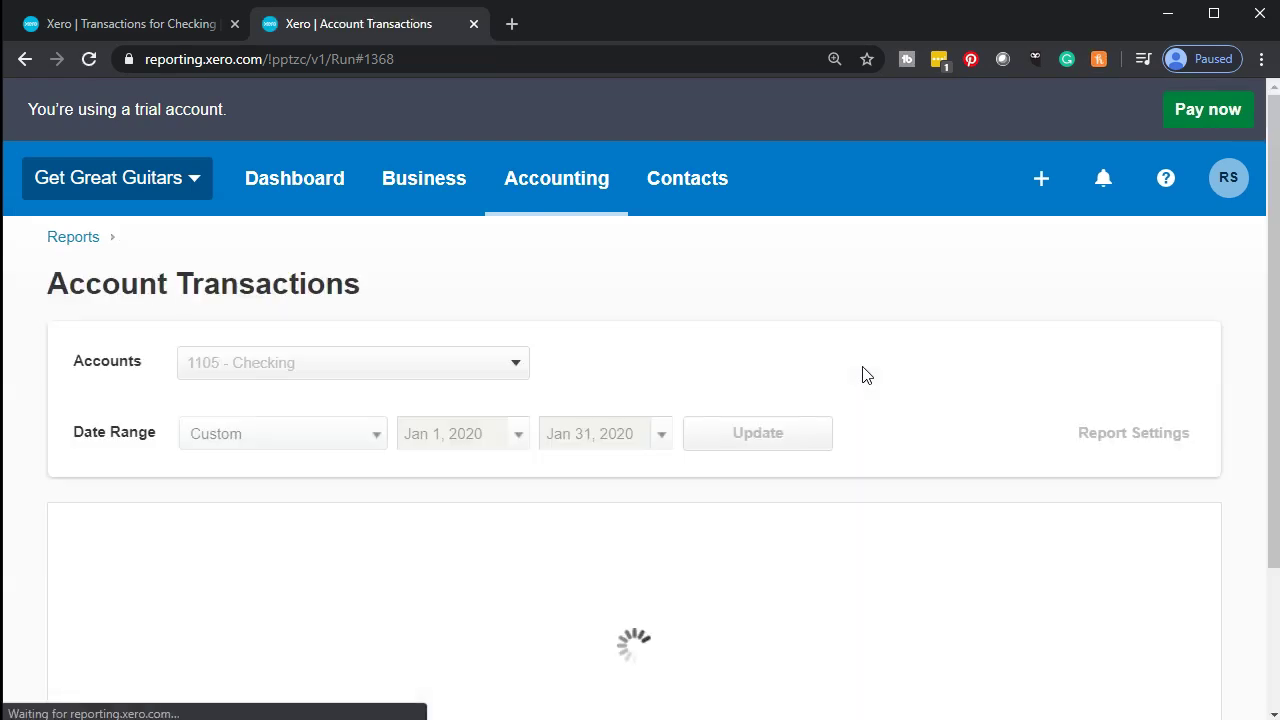
scroll(866, 375, down, 10)
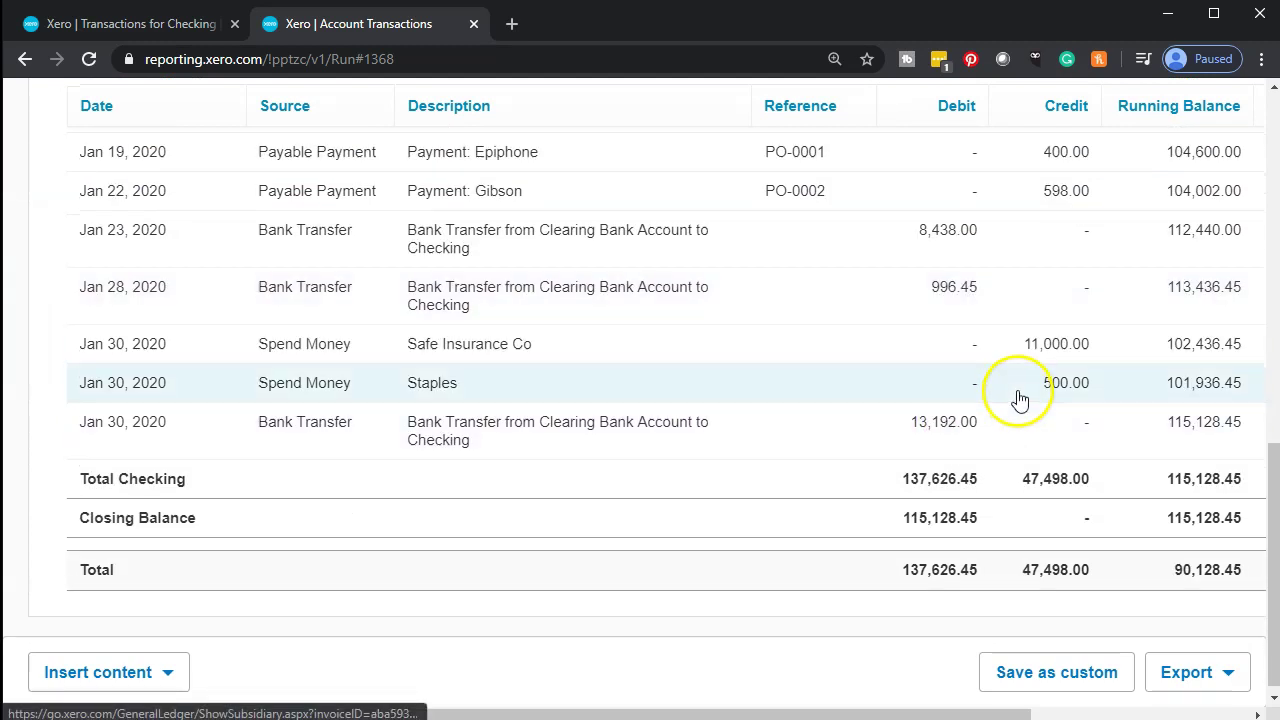
scroll(370, 505, up, 10)
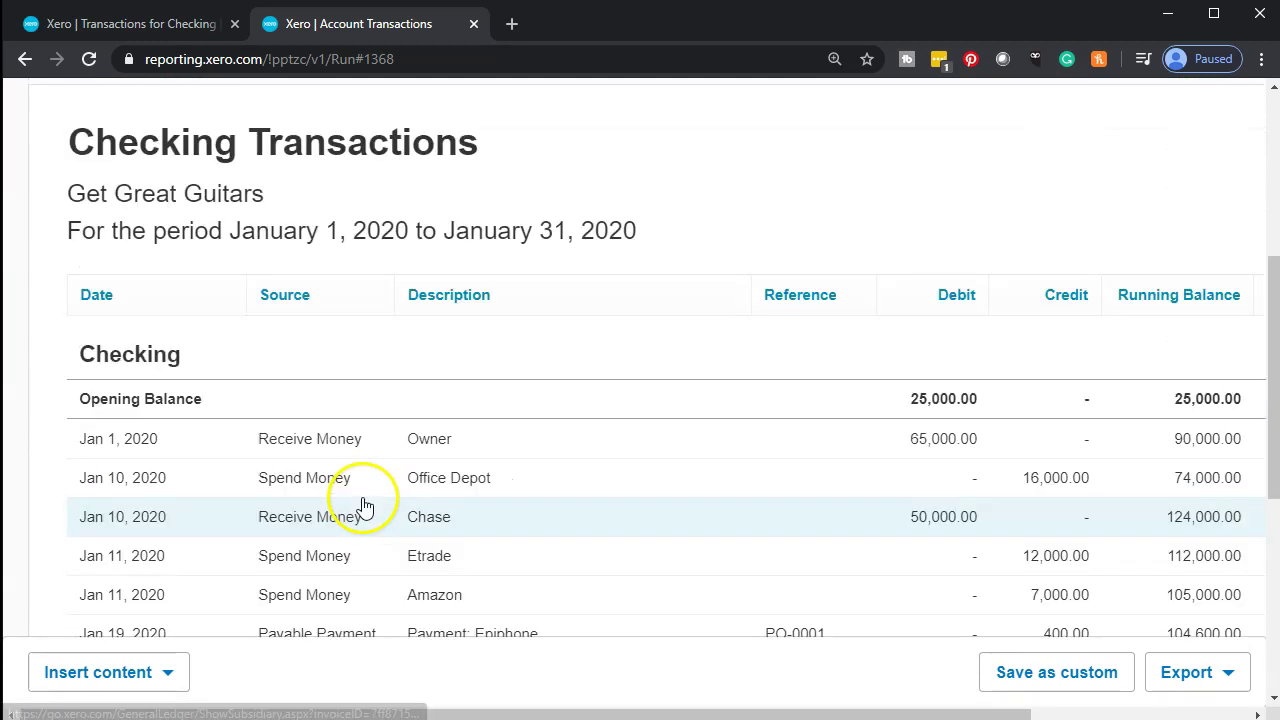
Return to the Trial Balance to check the Office Supplies account, and switch back to the Checking bank account page
click(27, 59)
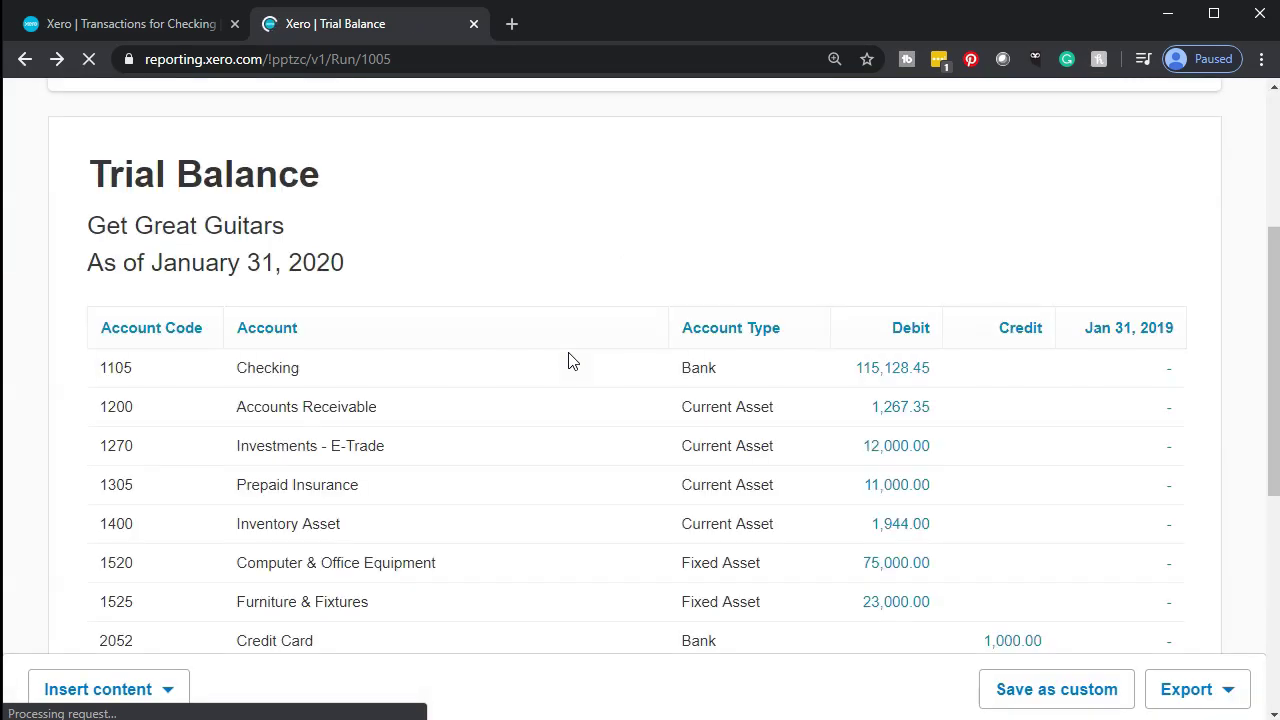
scroll(568, 360, down, 5)
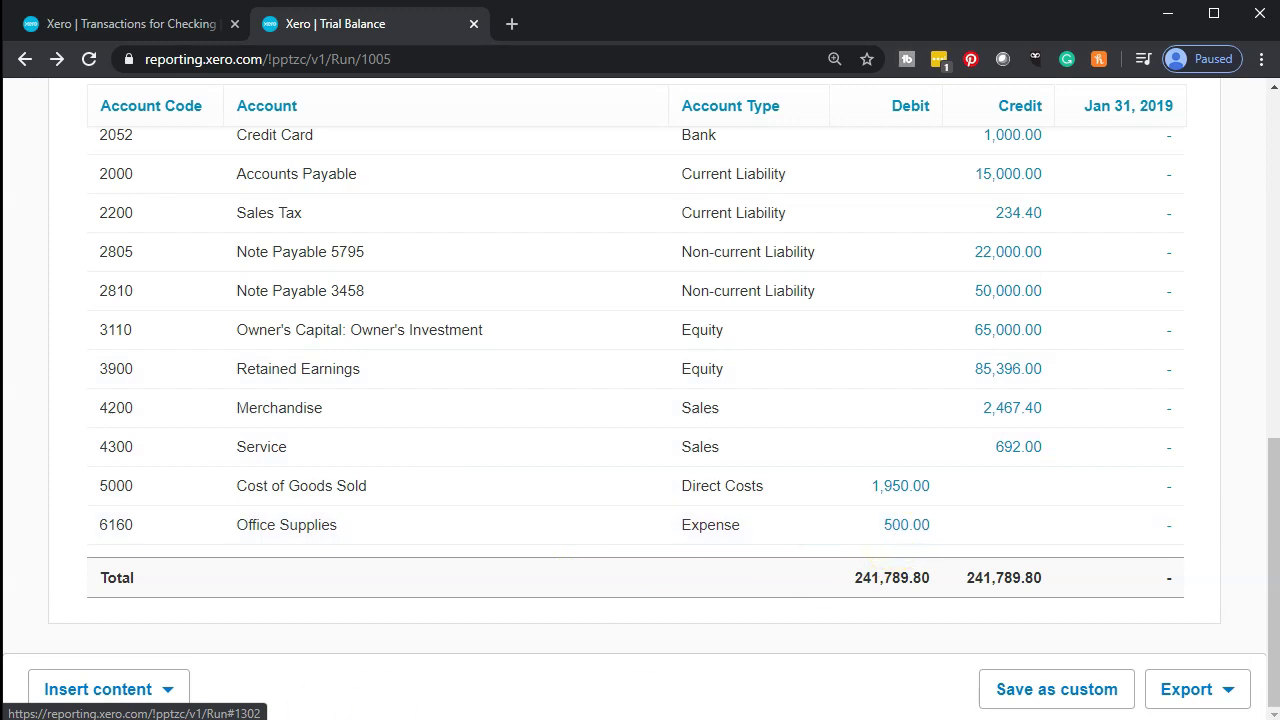
click(150, 33)
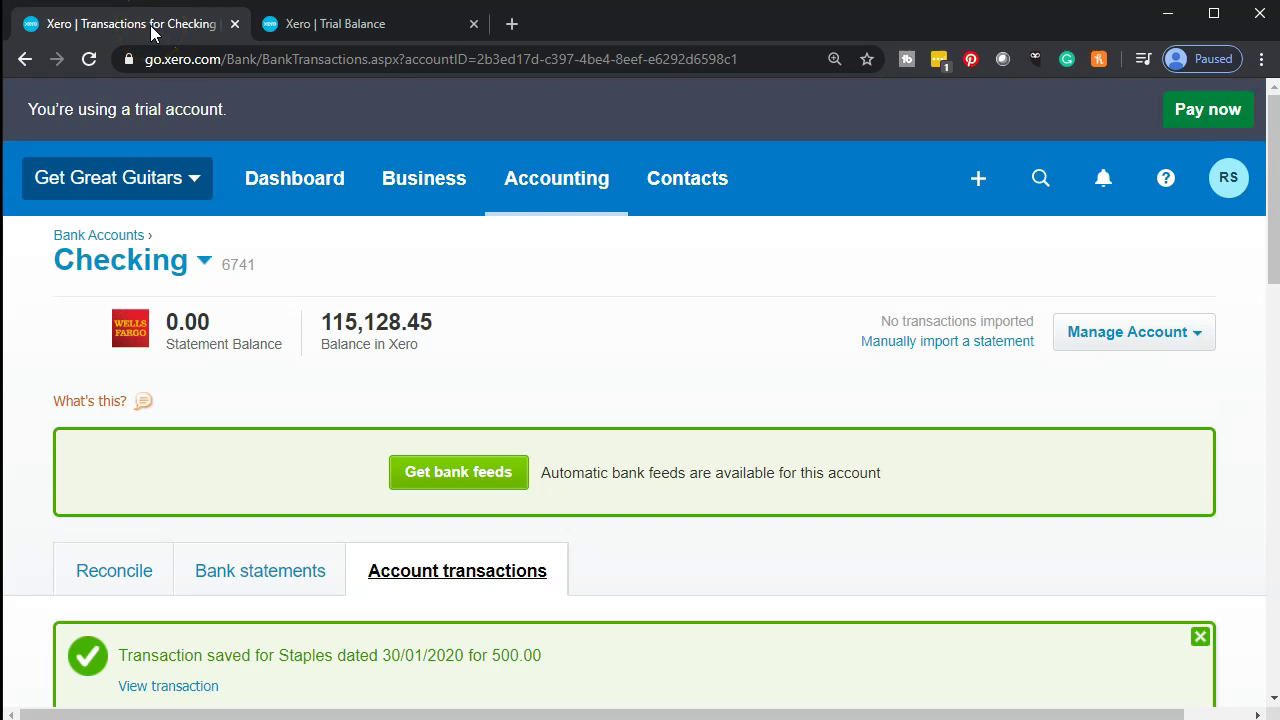
Start a new Spend Money transaction paid from the Checking account
click(980, 180)
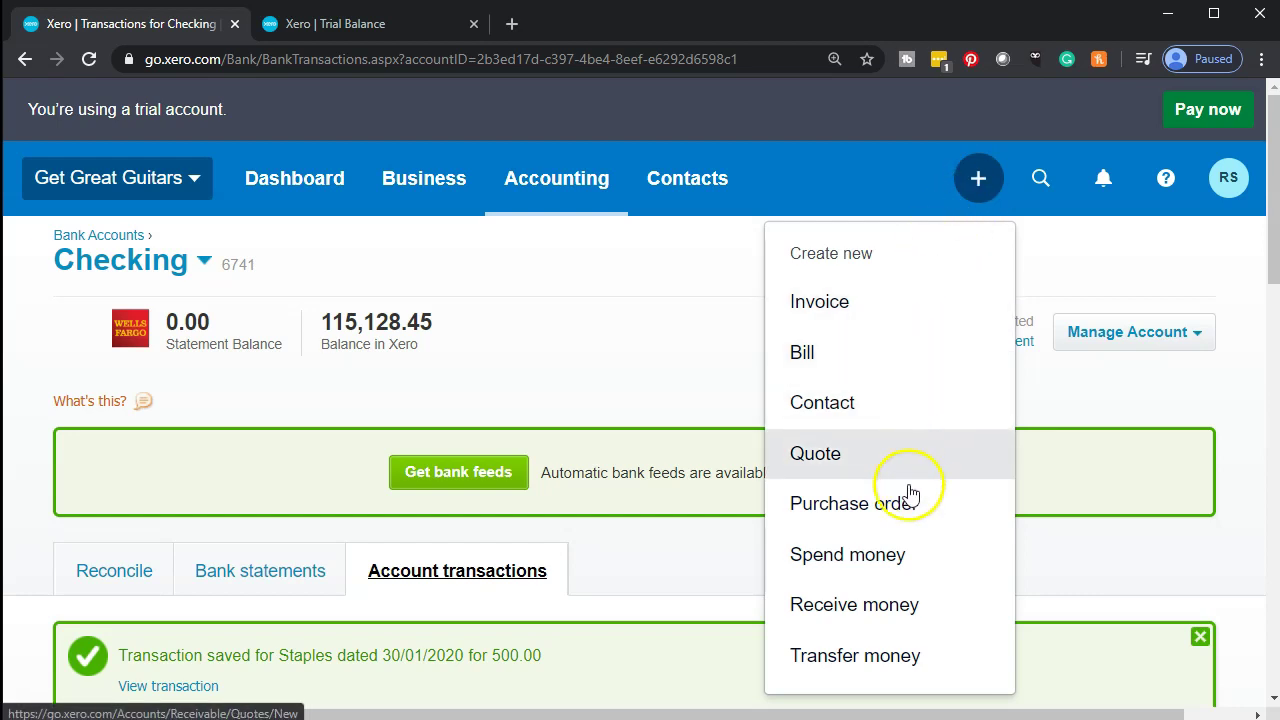
click(908, 566)
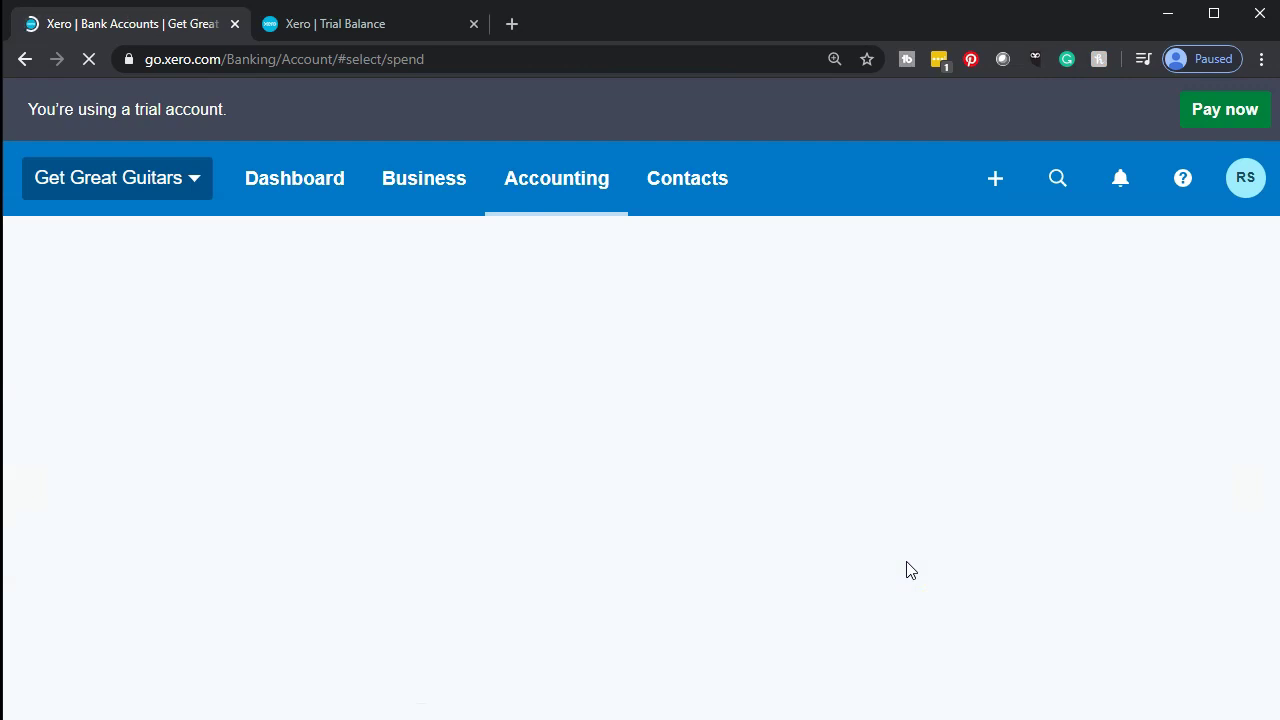
click(687, 574)
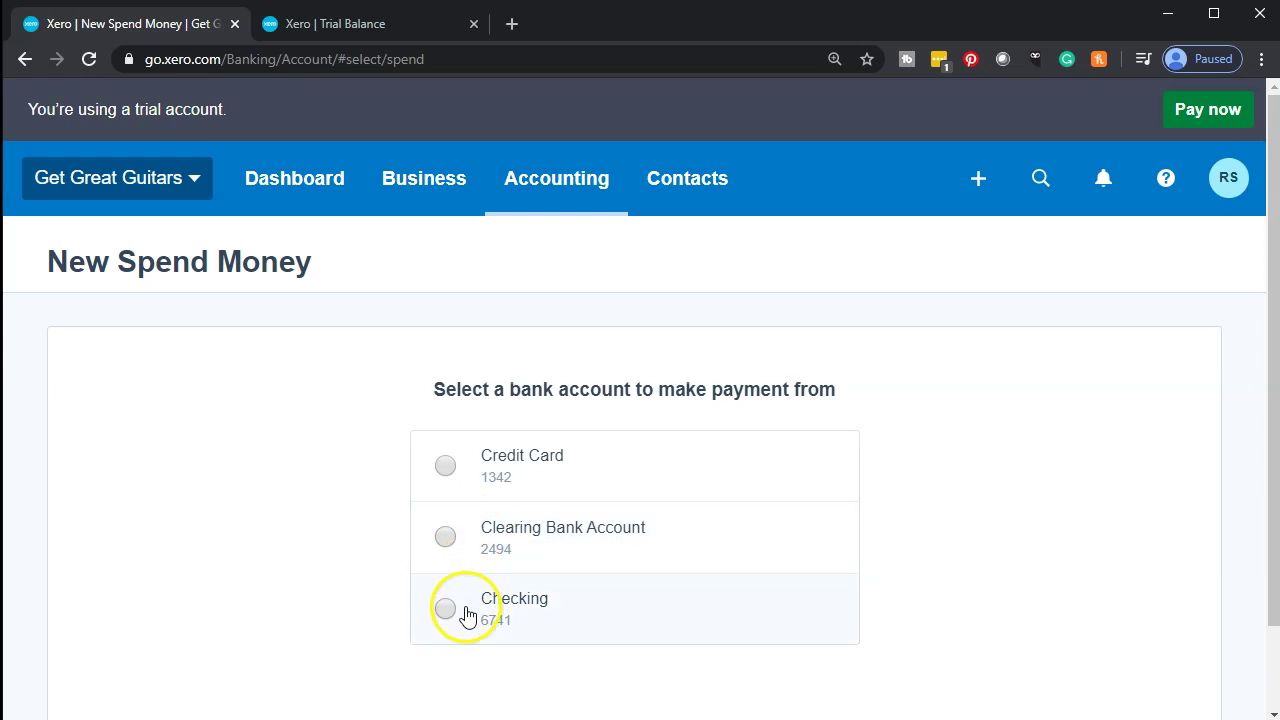
scroll(468, 615, down, 1)
click(1138, 643)
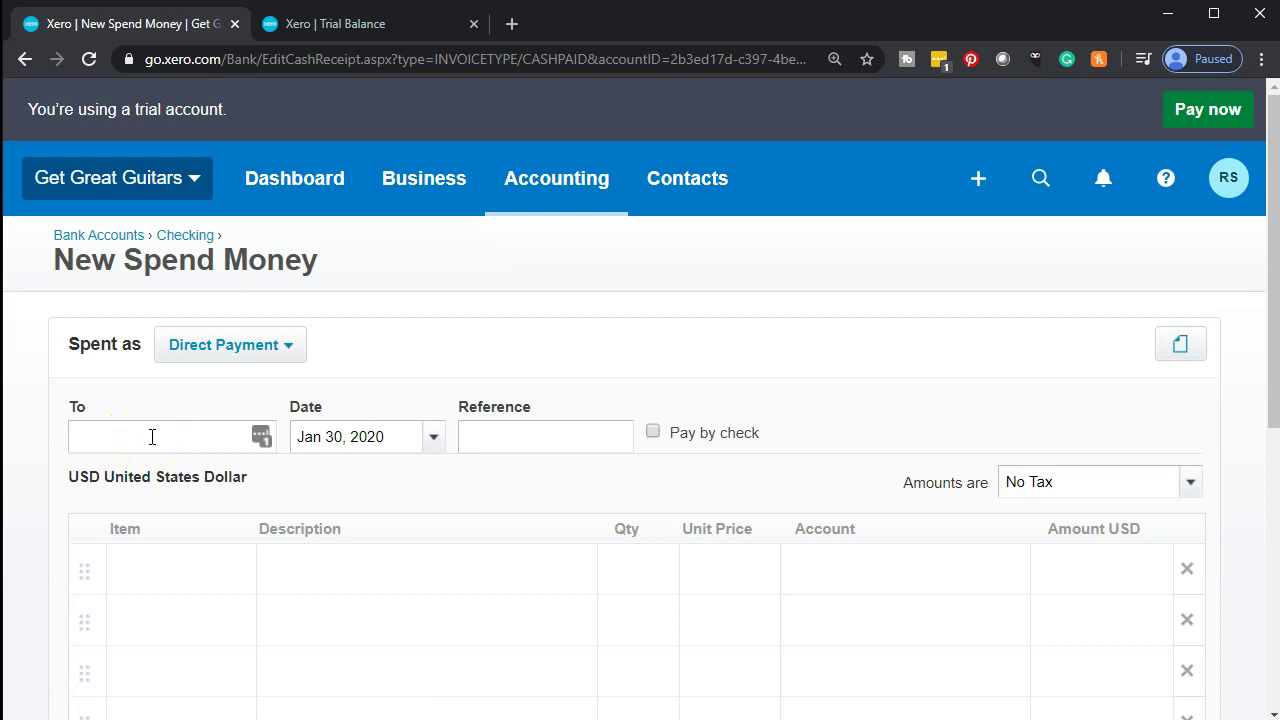
Enter Edison as a new contact to pay and go to the first line's description
text(dison)
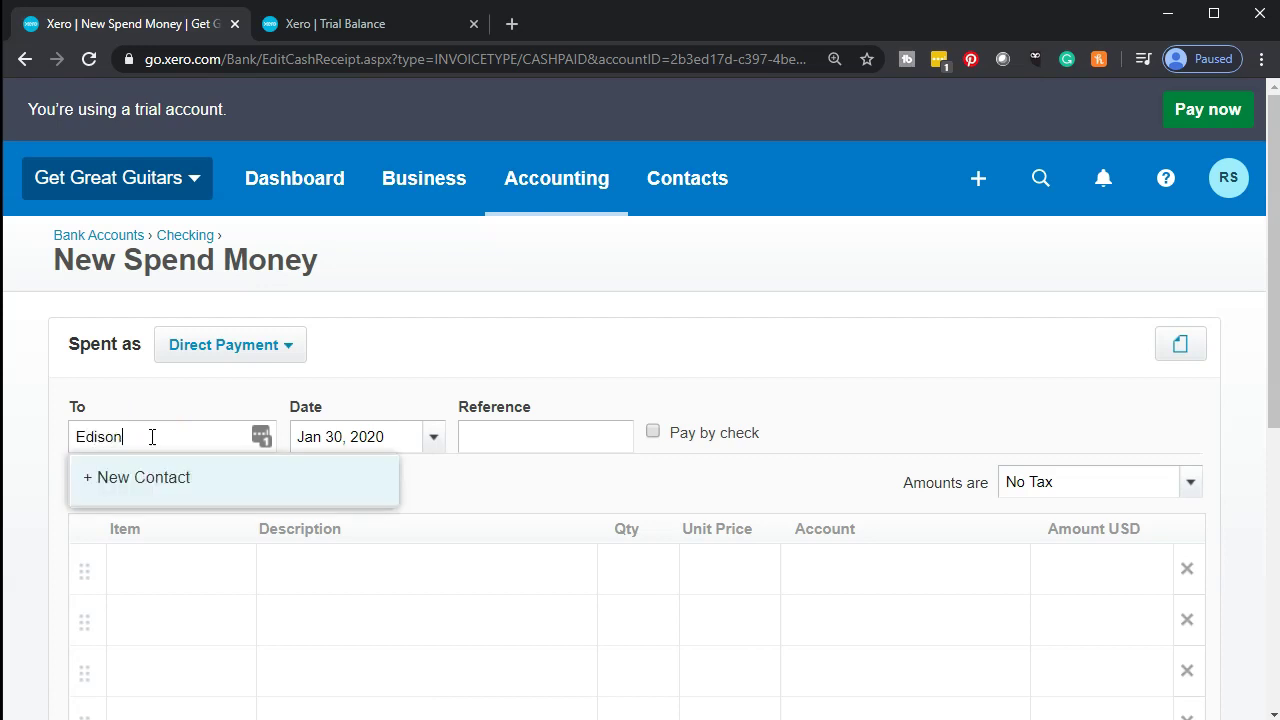
click(156, 495)
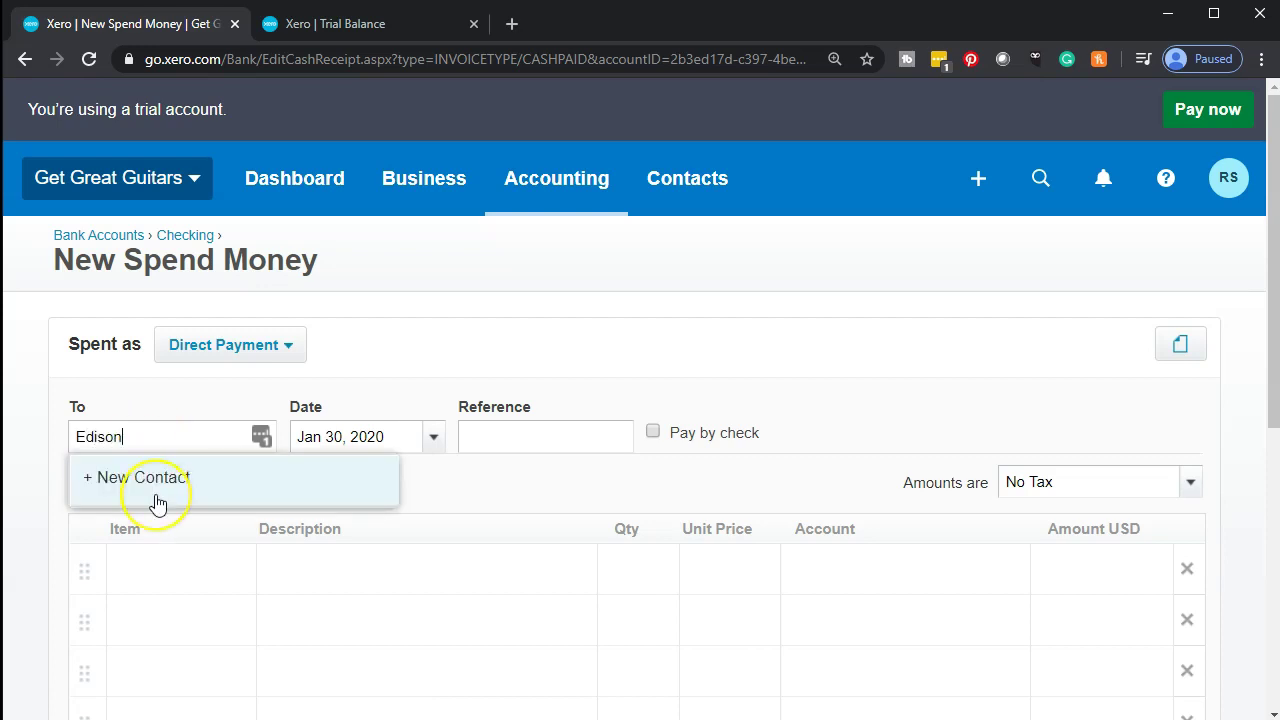
key(Tab)
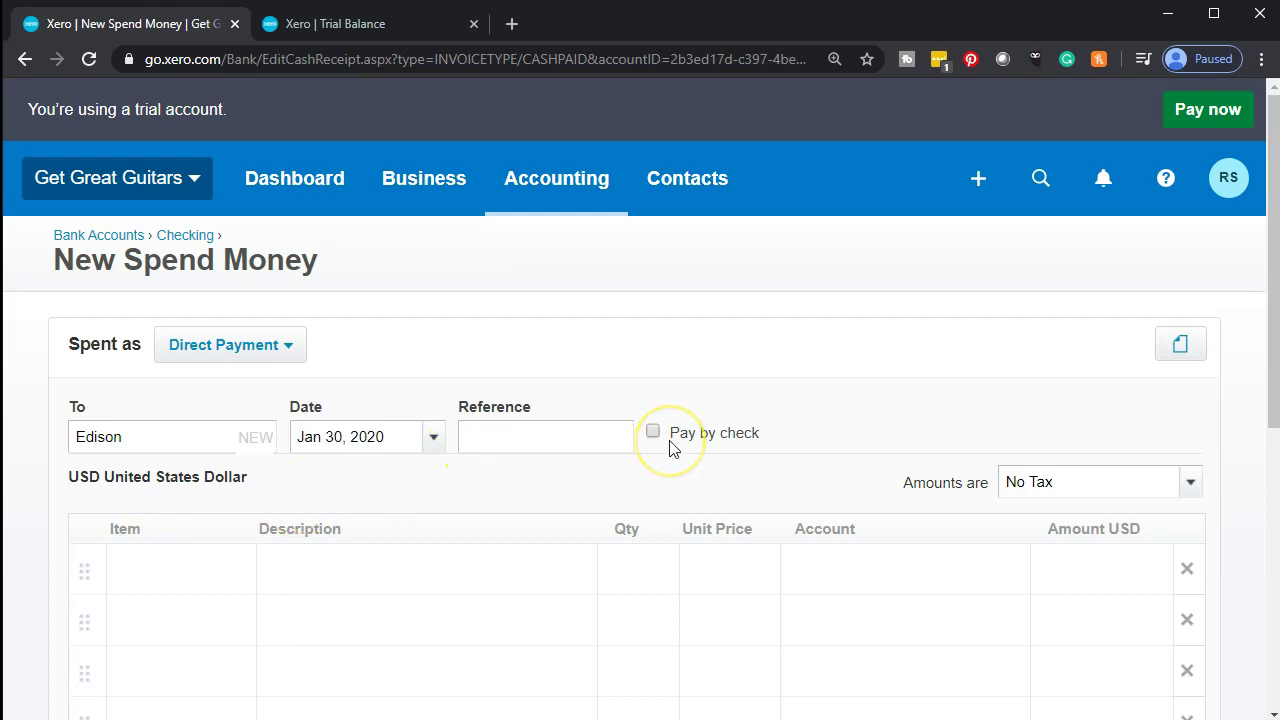
key(Tab)
key(Tab)
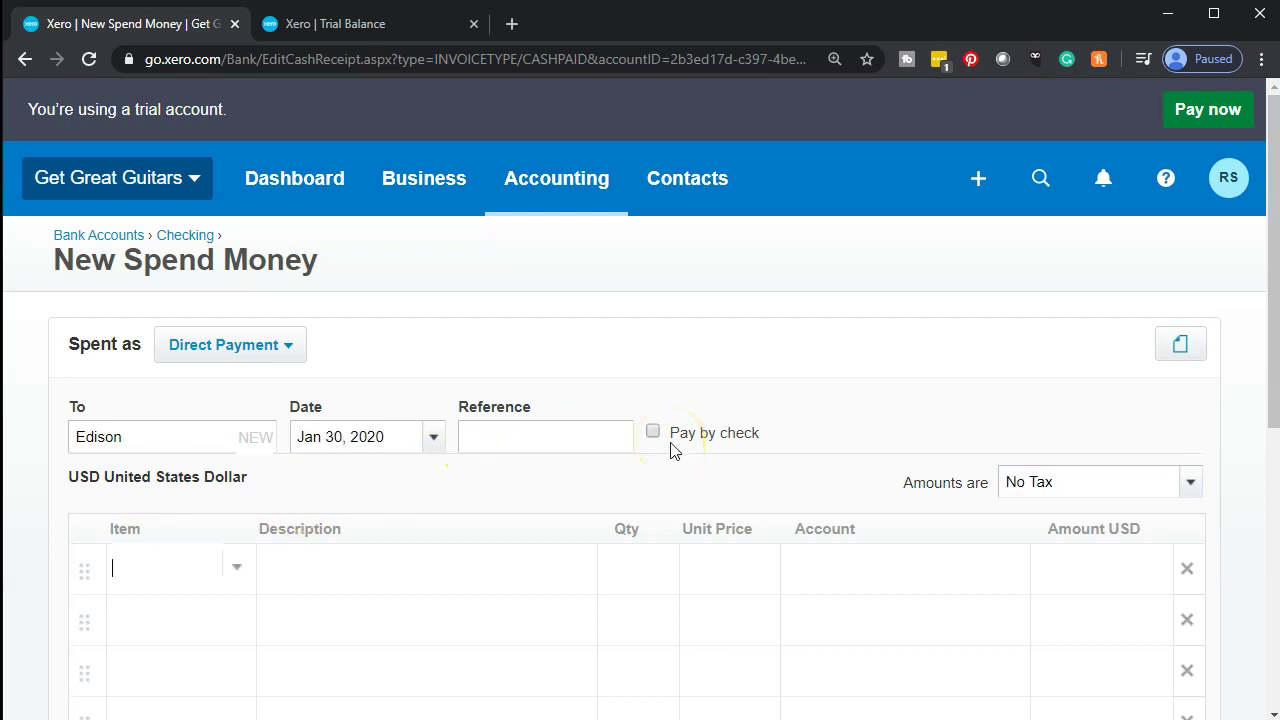
key(Tab)
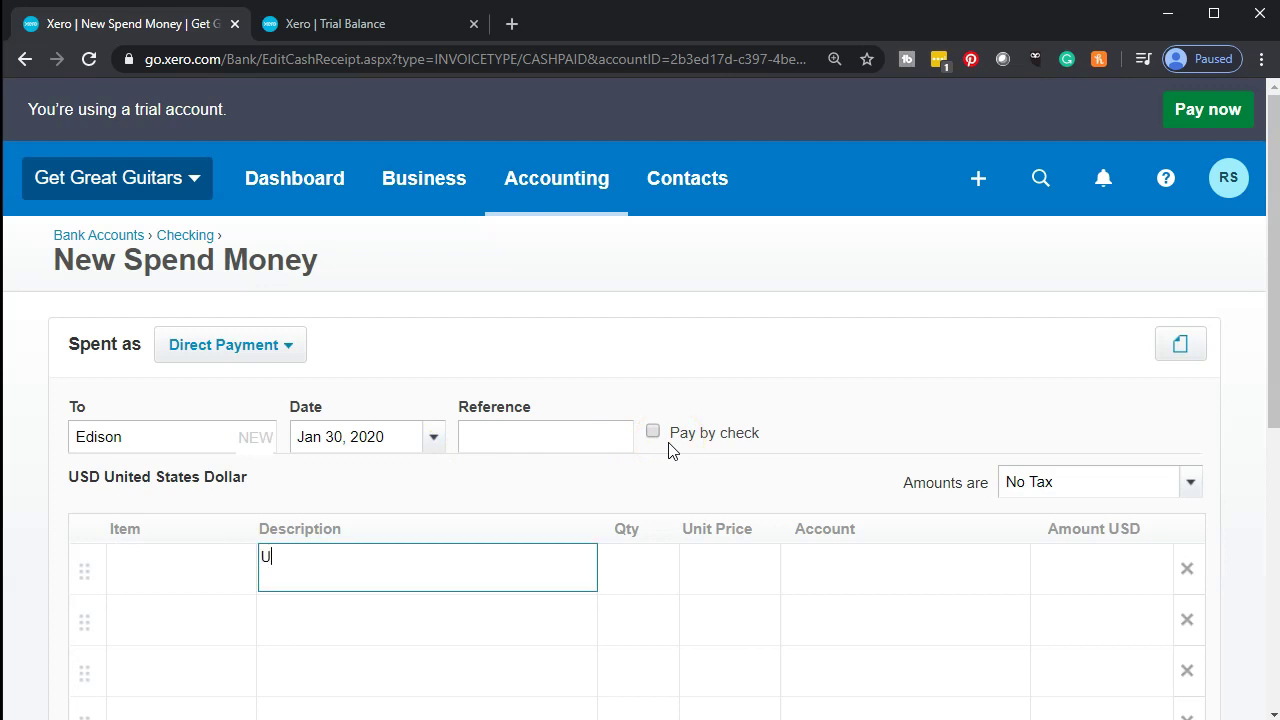
text(Utilitie)
key(BackSpace)
key(BackSpace)
key(BackSpace)
key(BackSpace)
key(BackSpace)
key(BackSpace)
key(BackSpace)
Fill in the first payment line with the description Electric, quantity 1 and unit price 620
text(Eleectric)
key(Tab)
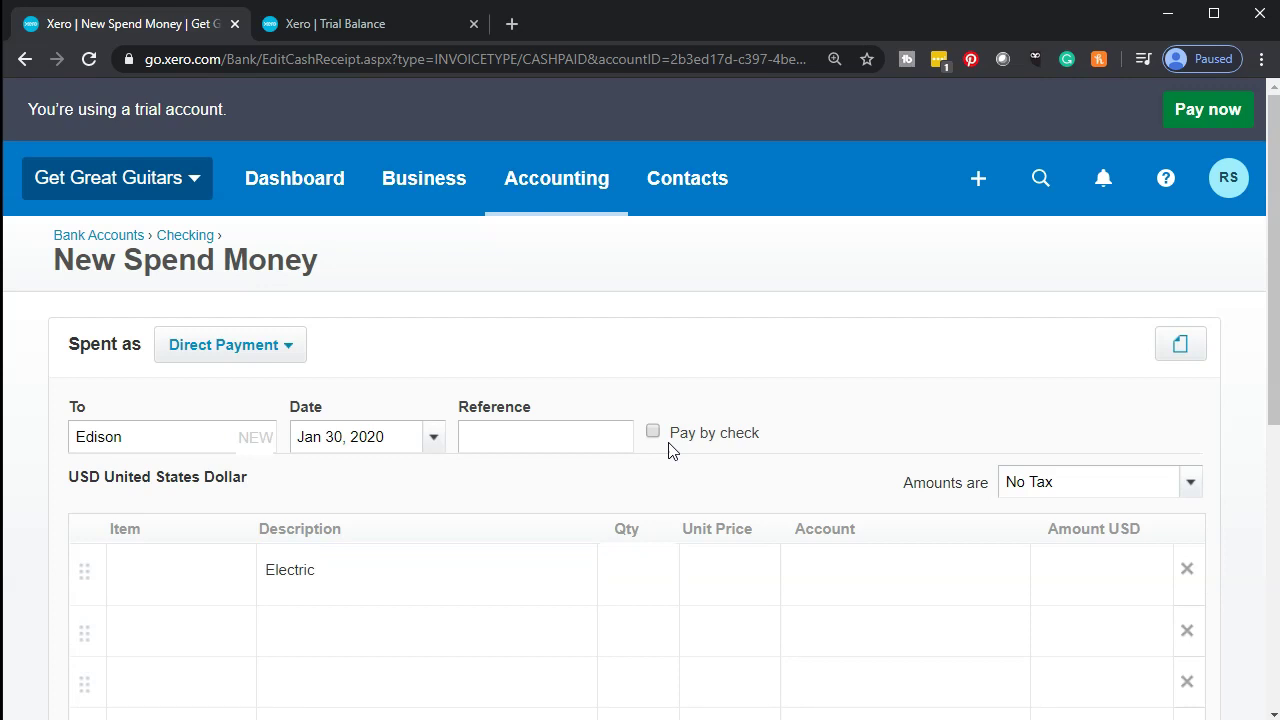
text(1)
key(Tab)
text(620)
key(Tab)
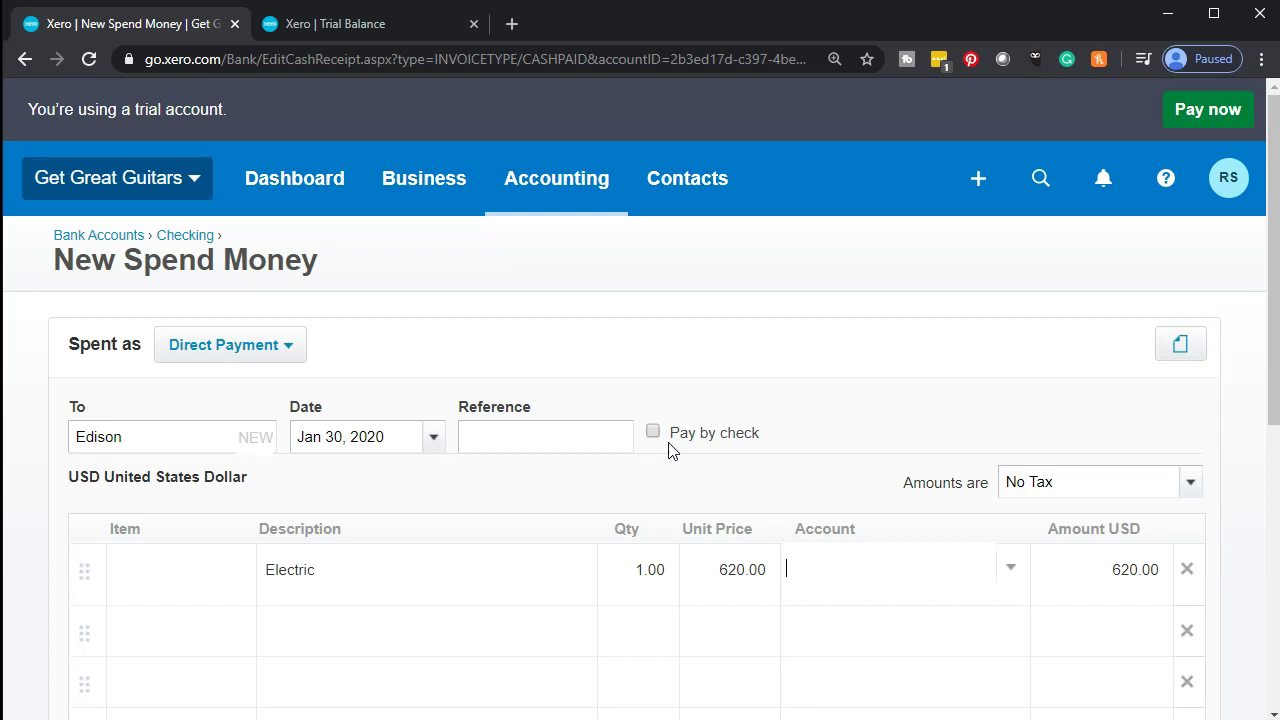
Look through the account list of the Electric line for a utilities expense account
click(1012, 585)
click(1016, 567)
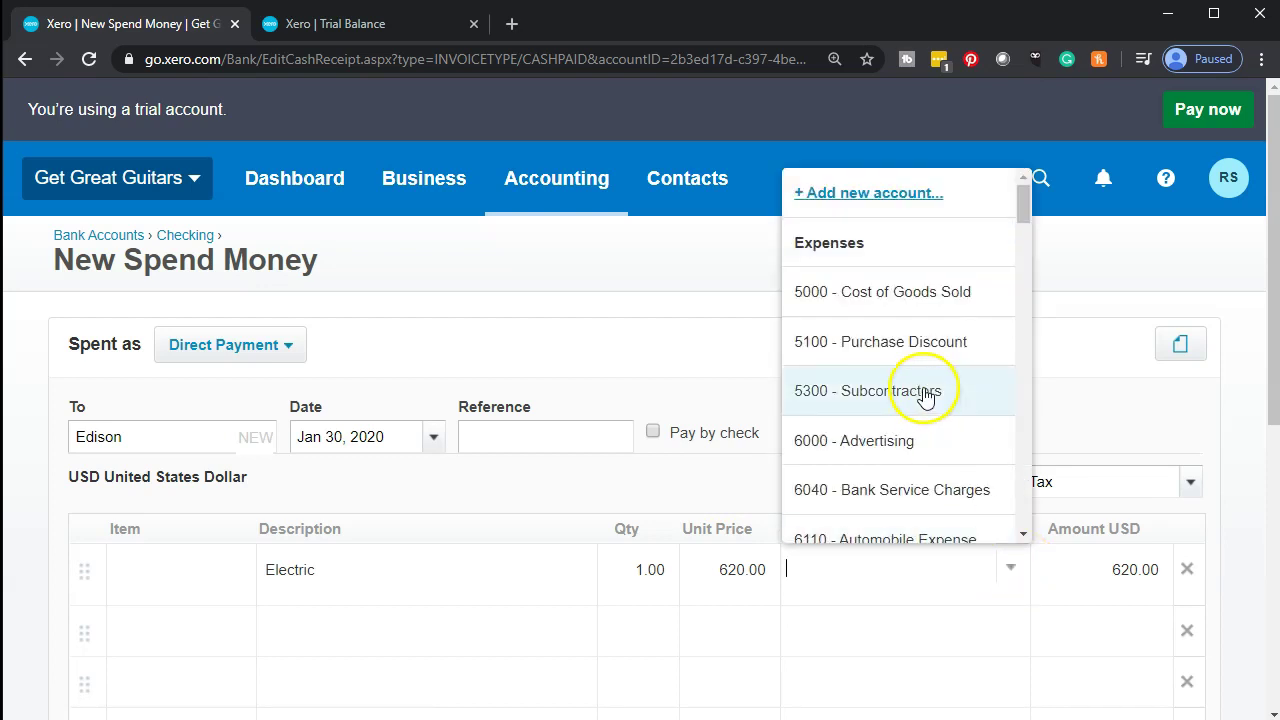
scroll(913, 303, down, 1)
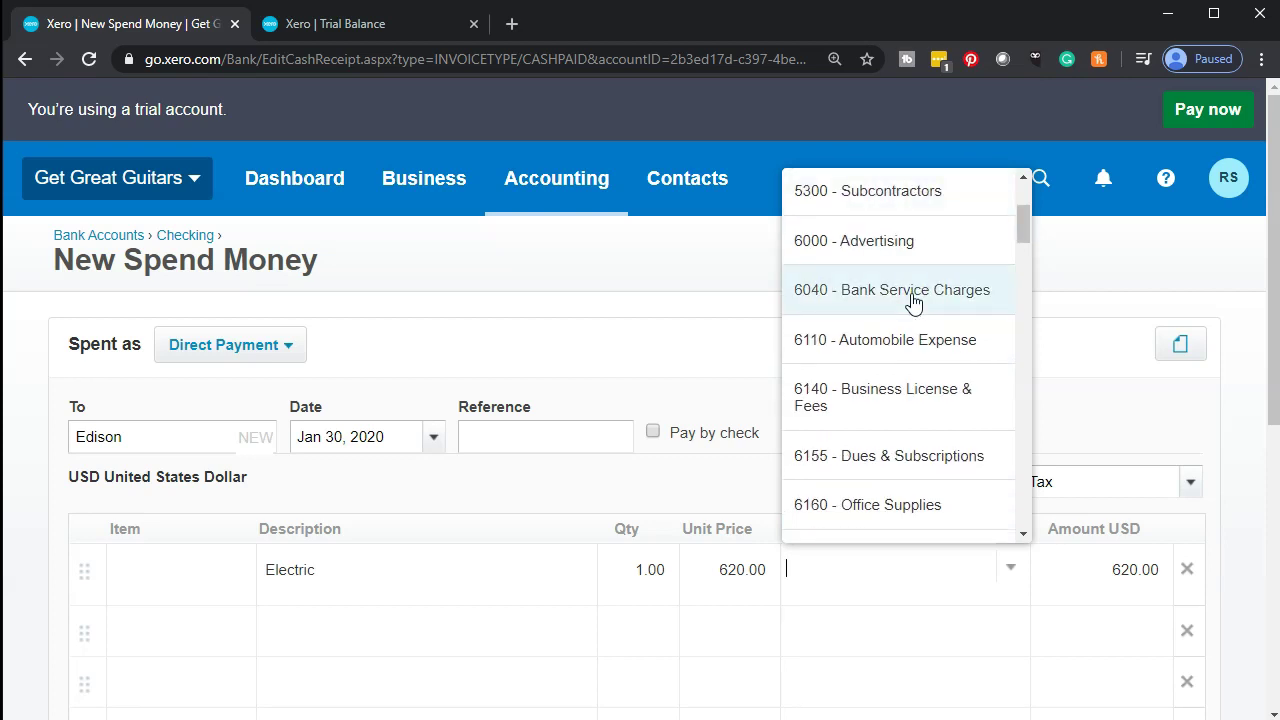
scroll(913, 303, down, 4)
scroll(913, 303, down, 1)
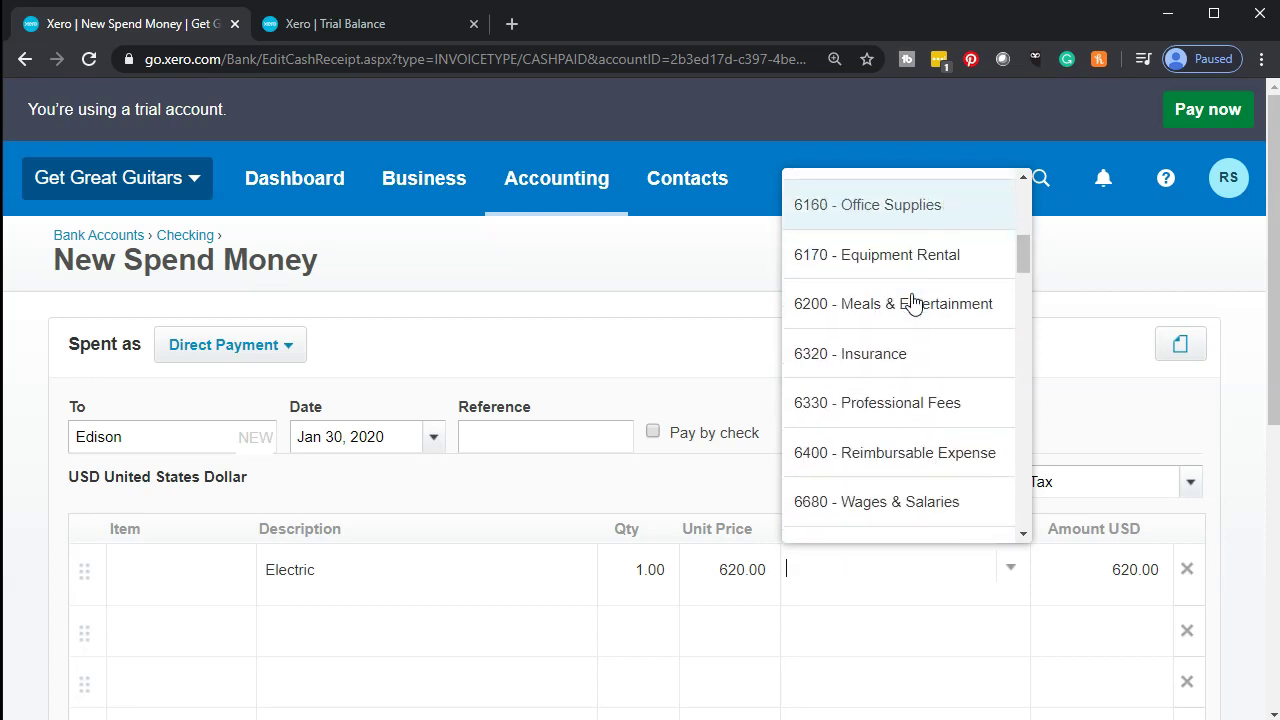
scroll(913, 303, down, 1)
scroll(913, 303, down, 1)
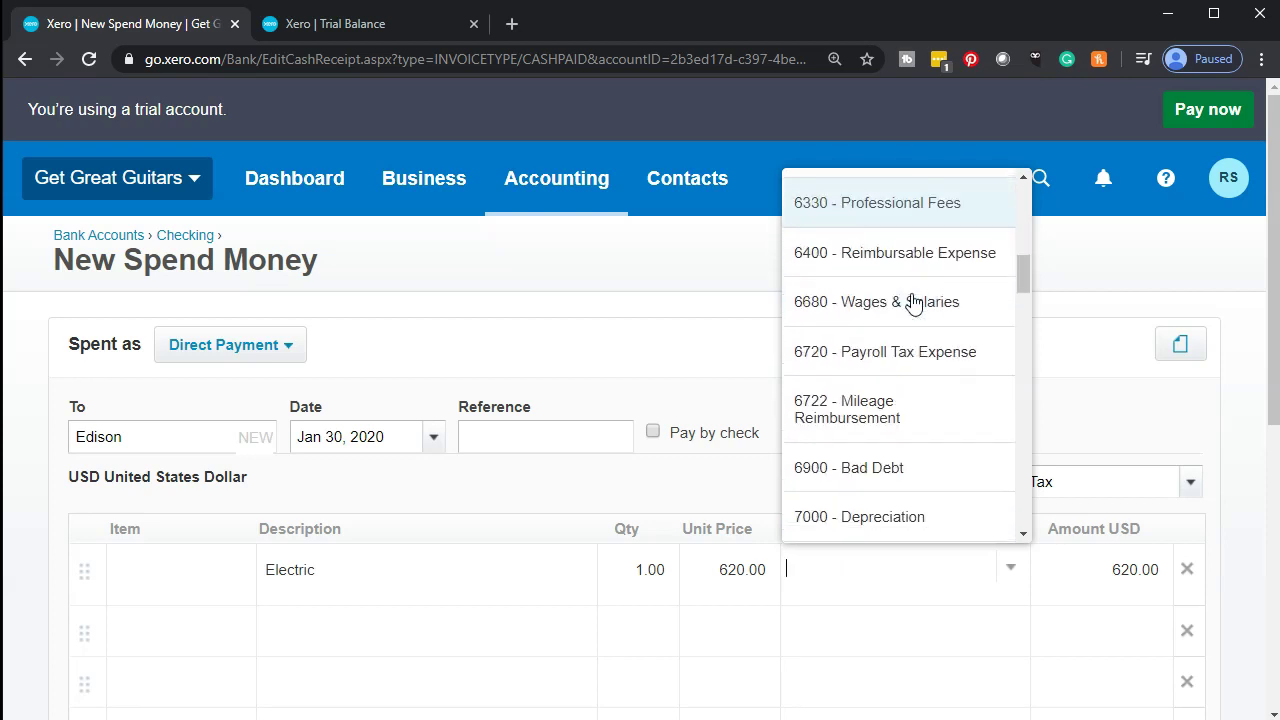
scroll(913, 303, down, 3)
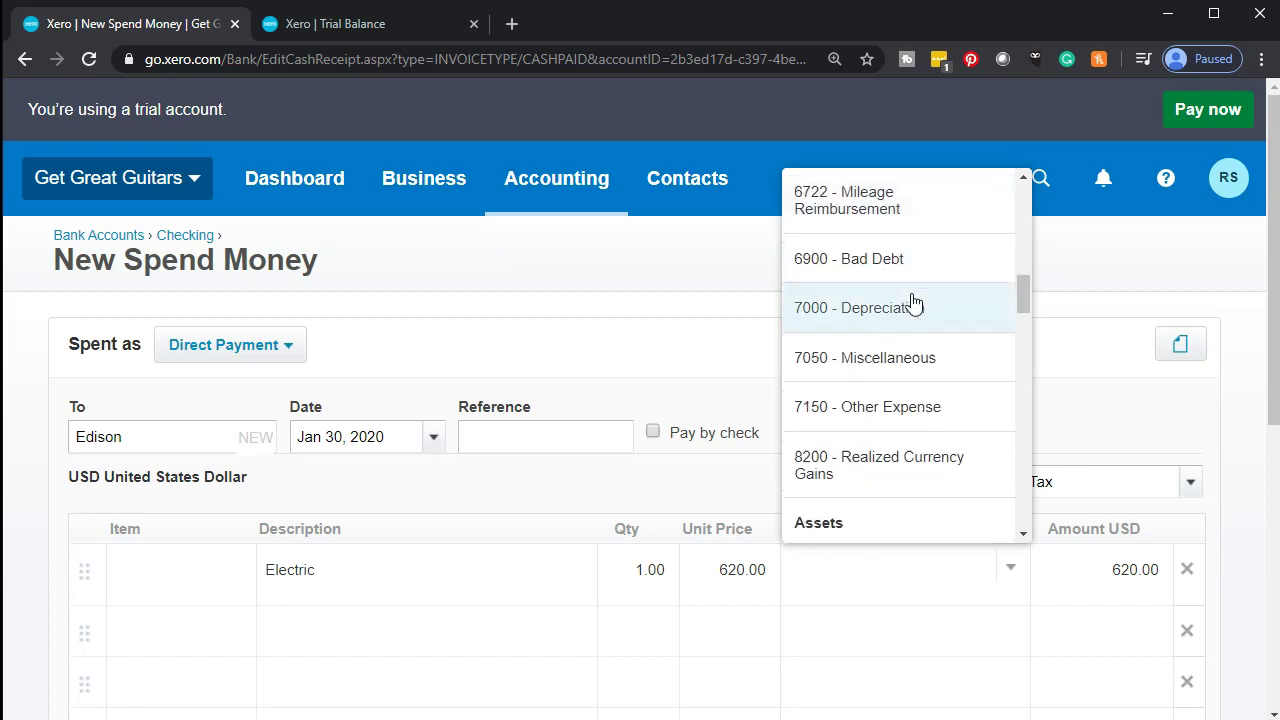
scroll(913, 303, down, 1)
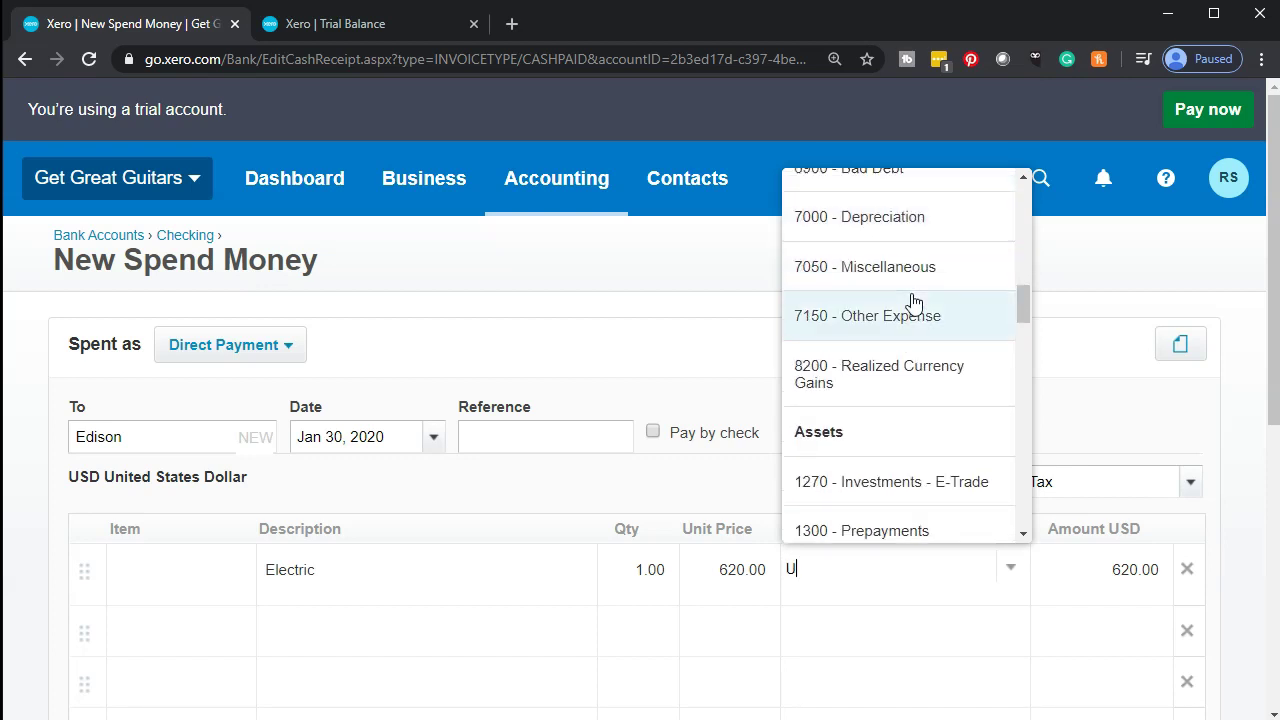
Search the line's accounts for Util and clear the search text
text(ti)
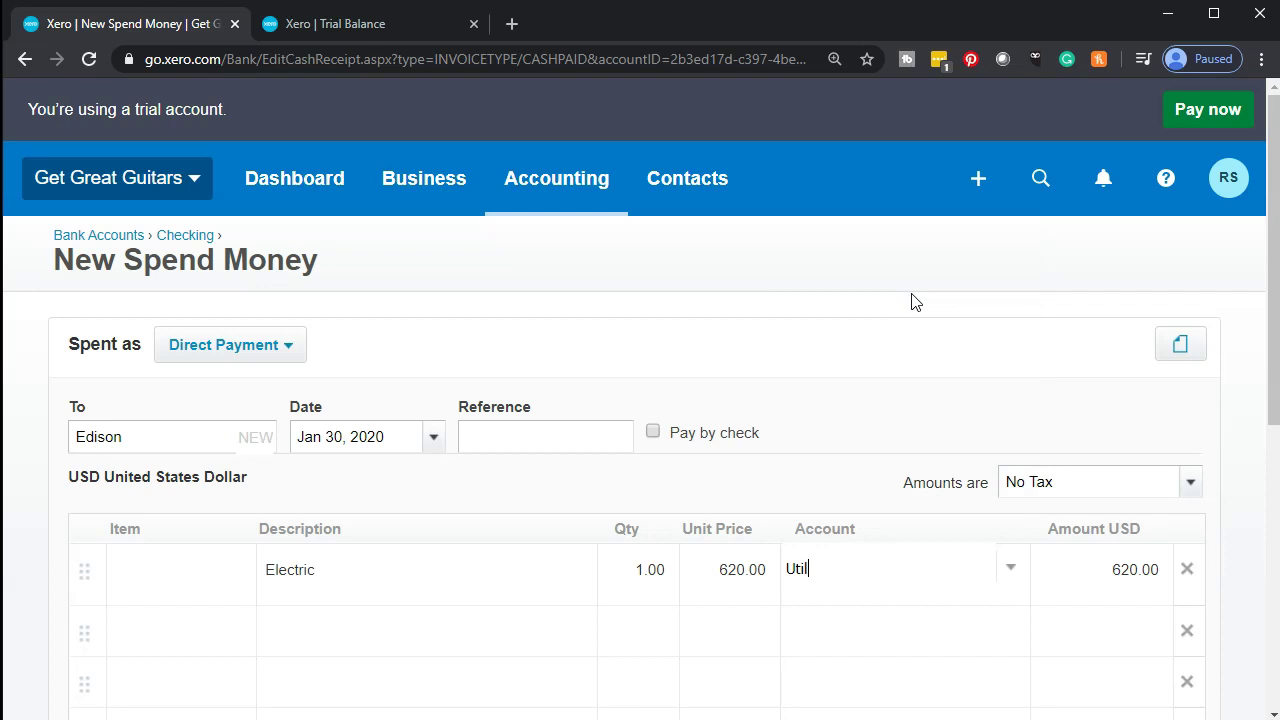
text(l)
key(BackSpace)
key(BackSpace)
key(BackSpace)
key(BackSpace)
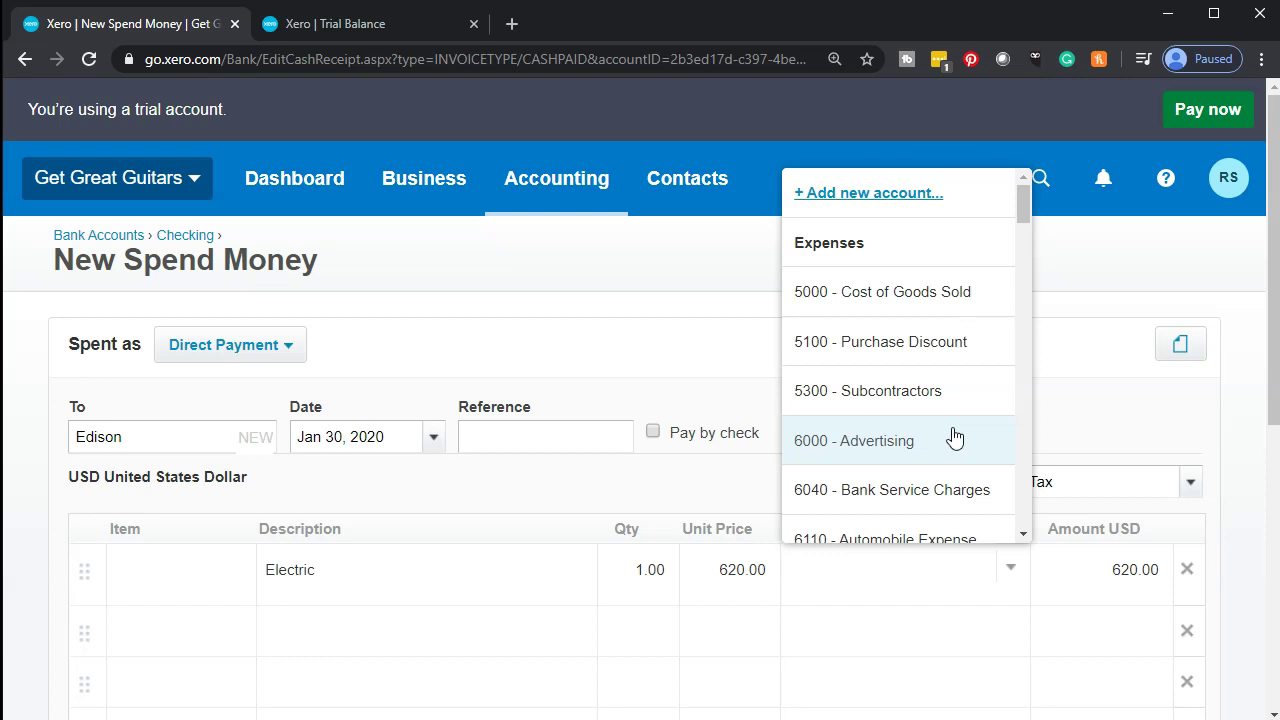
Examine the expense account codes in the list for a suitable number for a new utilities account
scroll(955, 438, down, 1)
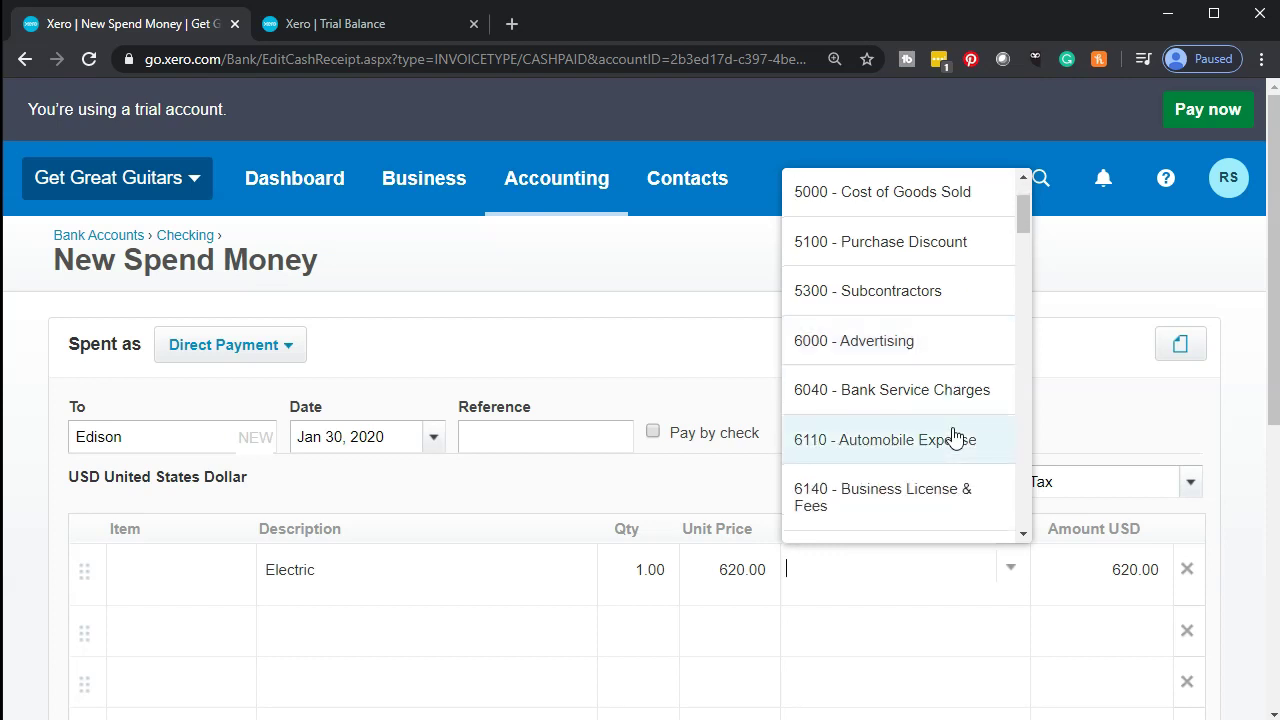
scroll(955, 438, up, 1)
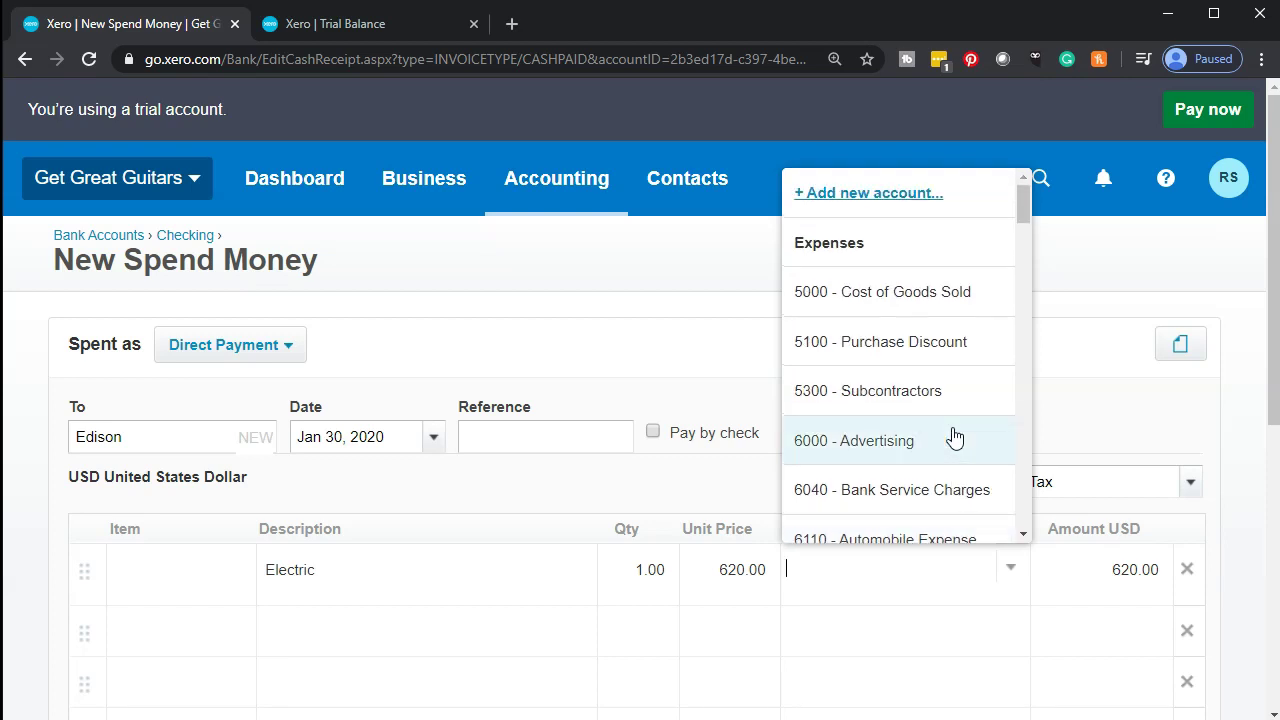
scroll(955, 438, down, 2)
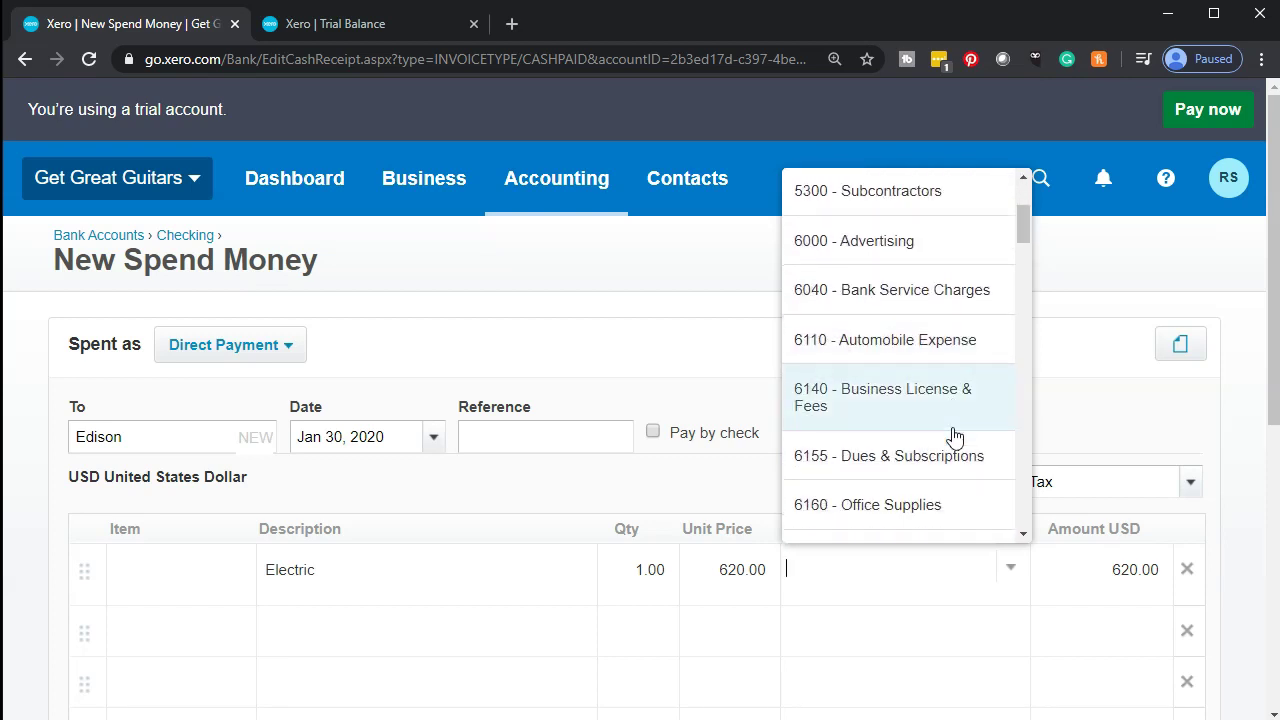
scroll(955, 438, down, 2)
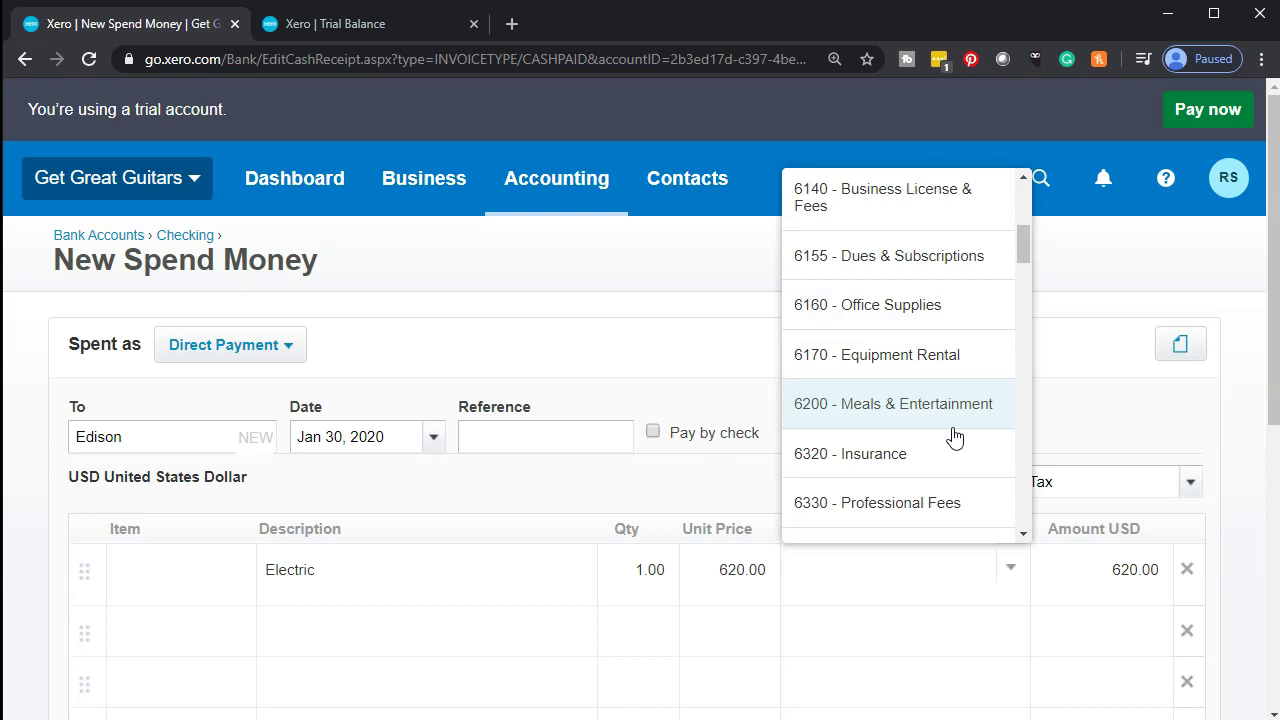
mouse_move(955, 438)
mouse_down()
mouse_move(903, 403)
mouse_move(860, 398)
mouse_up()
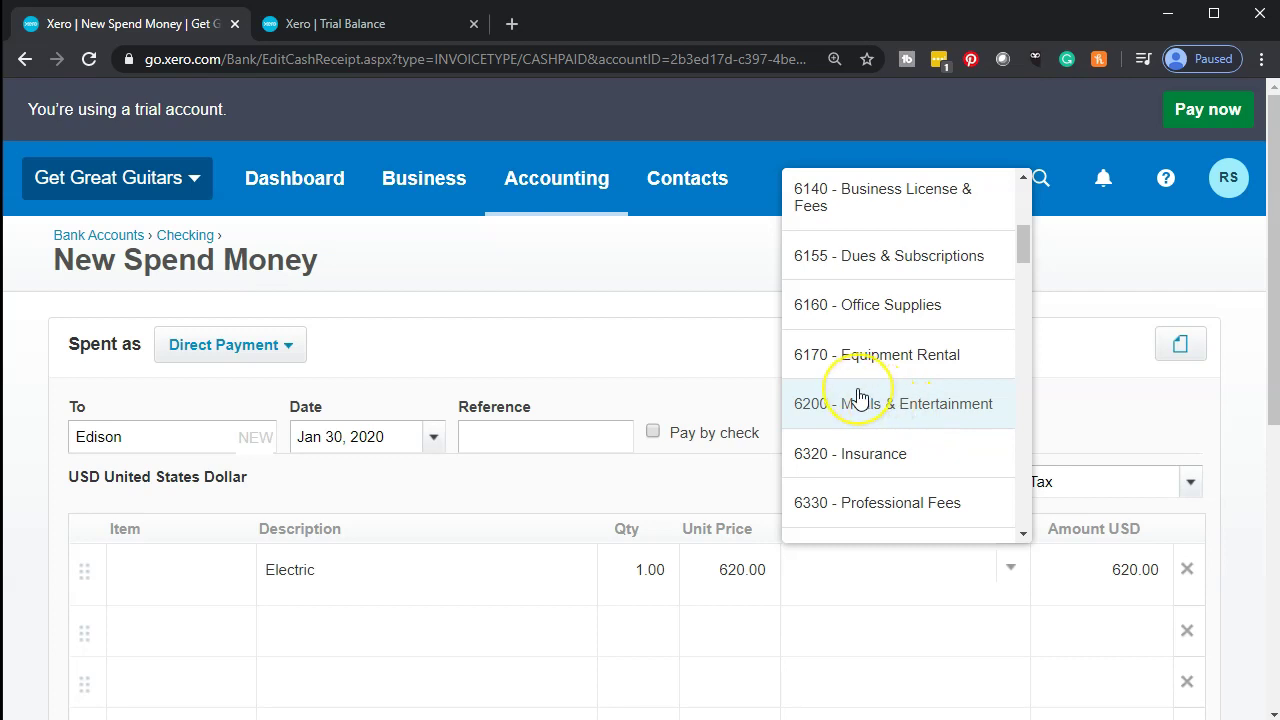
scroll(862, 415, down, 2)
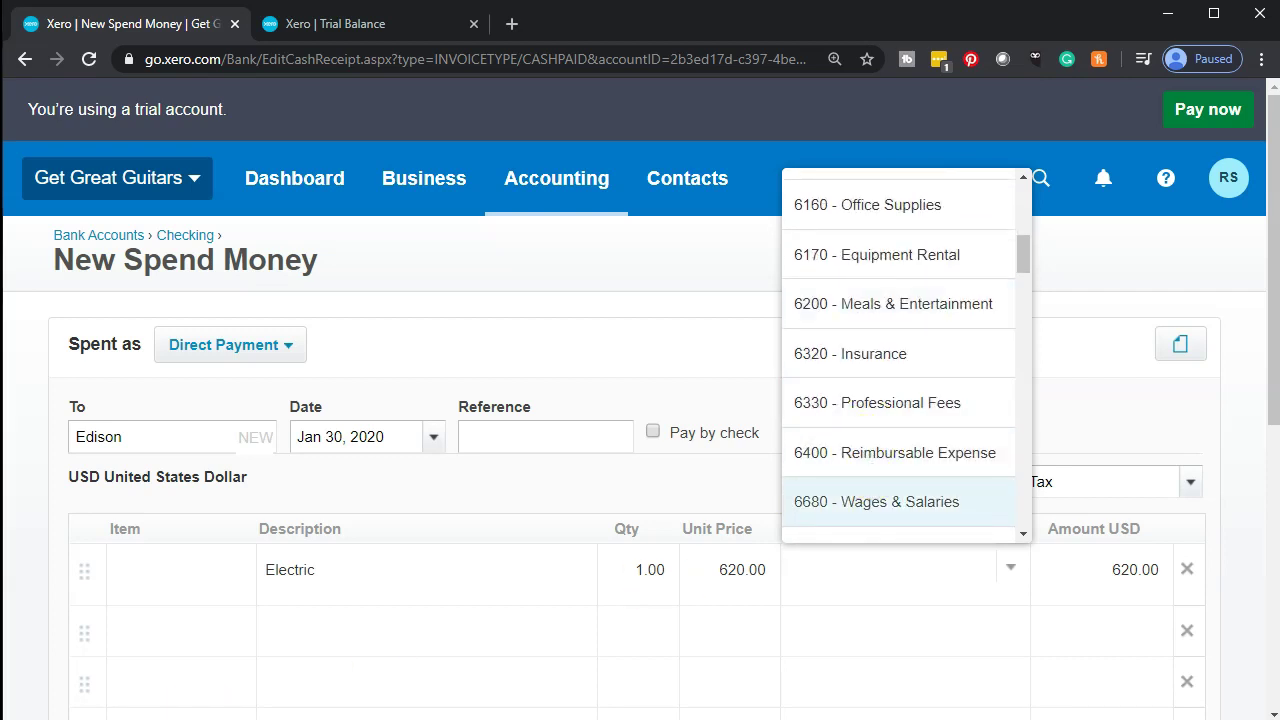
scroll(826, 520, down, 2)
scroll(898, 390, up, 6)
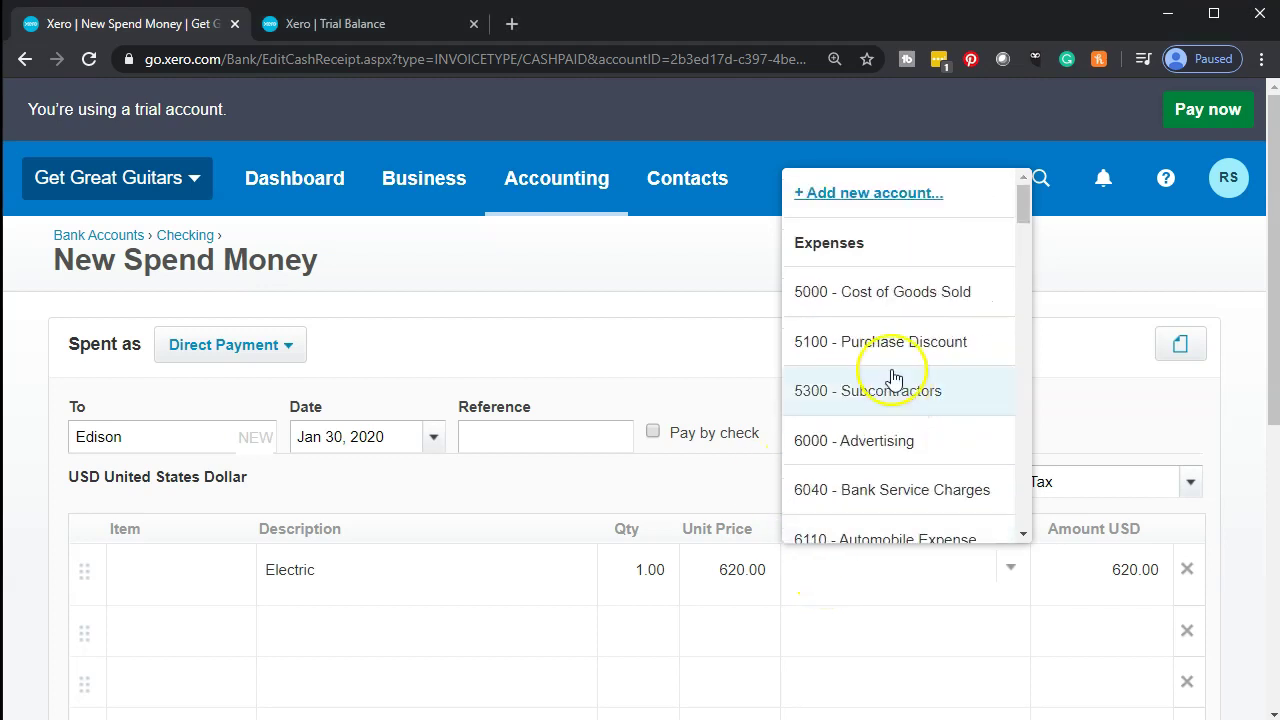
Add a new Expense account with code 6180 named Utilities and save it to the Electric line
click(852, 192)
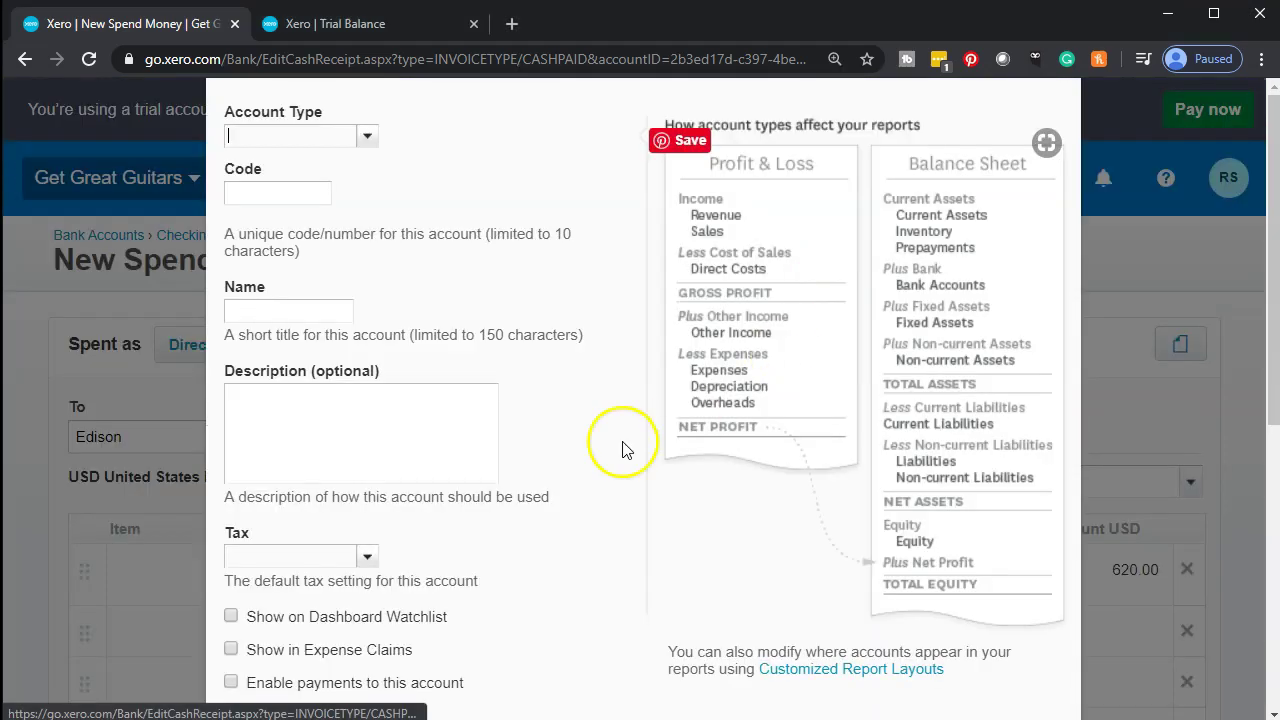
click(276, 193)
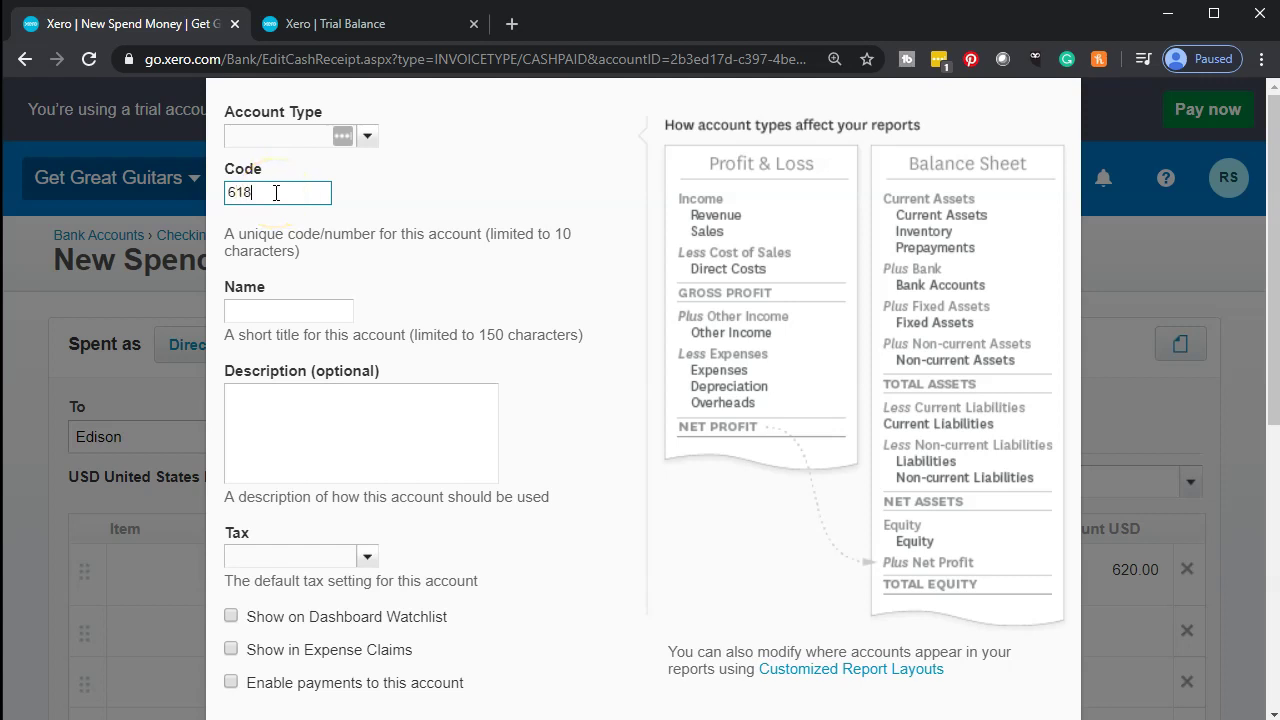
key(Tab)
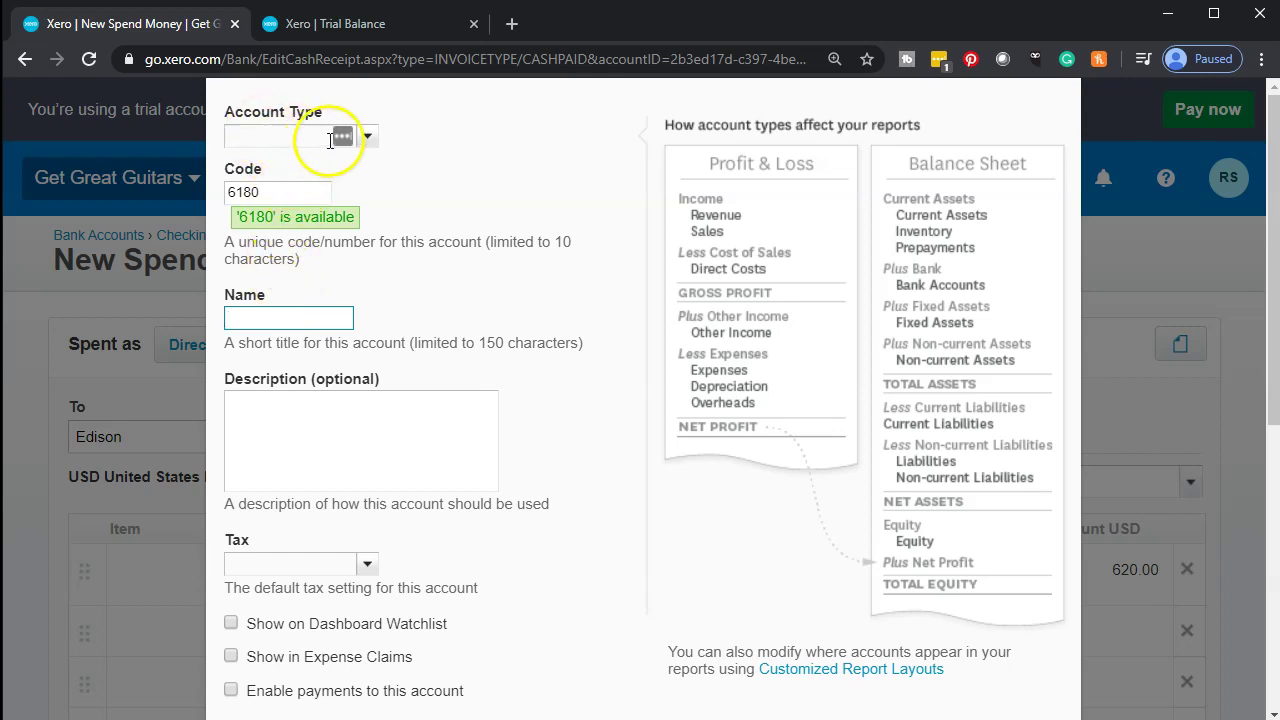
click(367, 137)
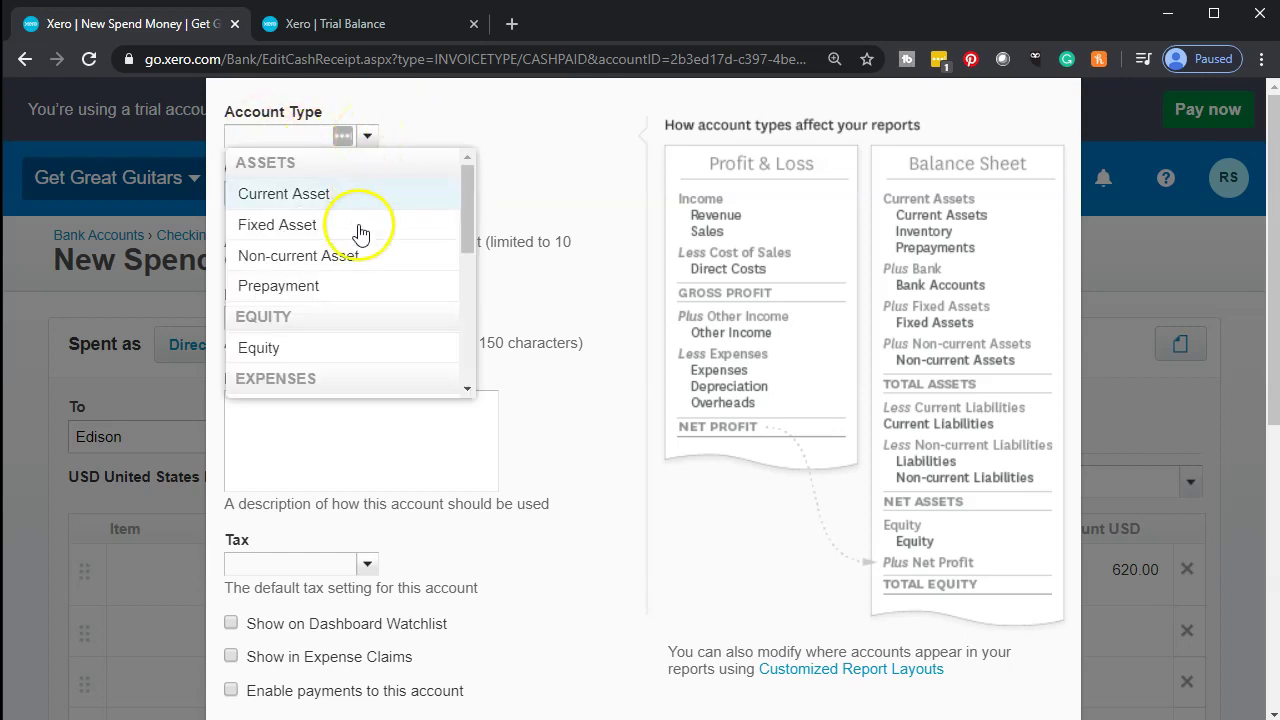
scroll(360, 236, down, 1)
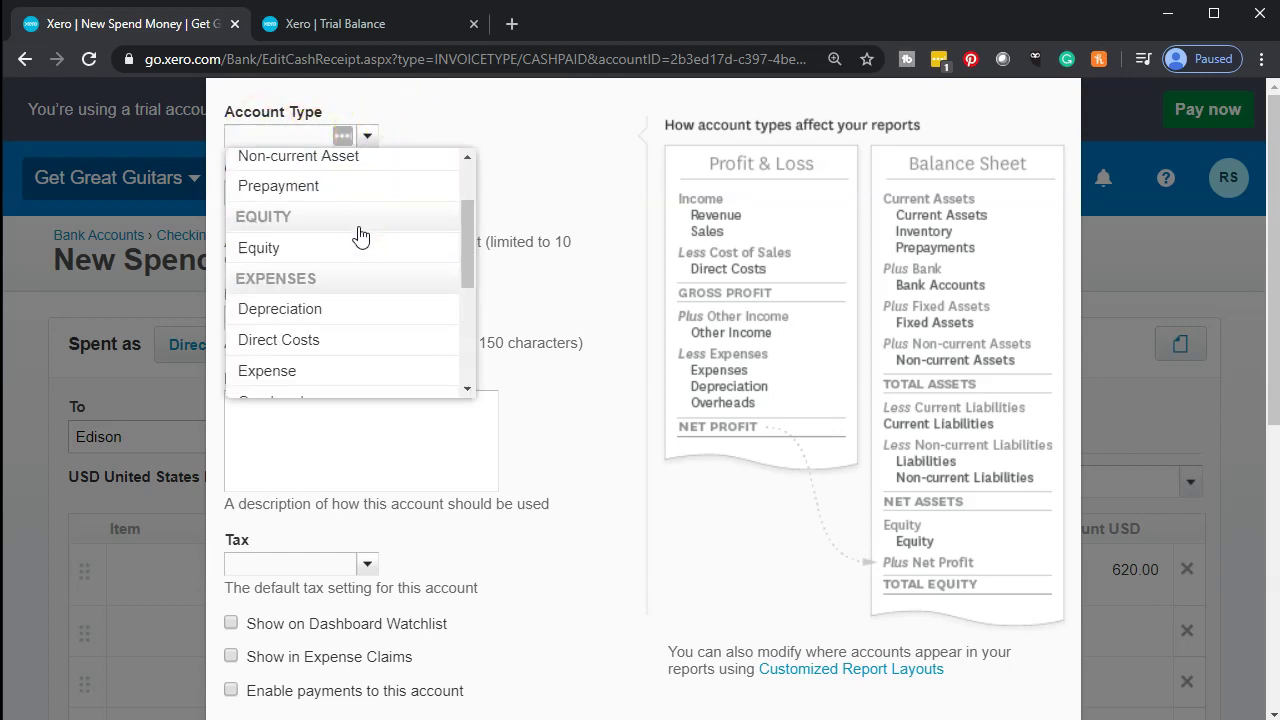
click(305, 375)
click(261, 319)
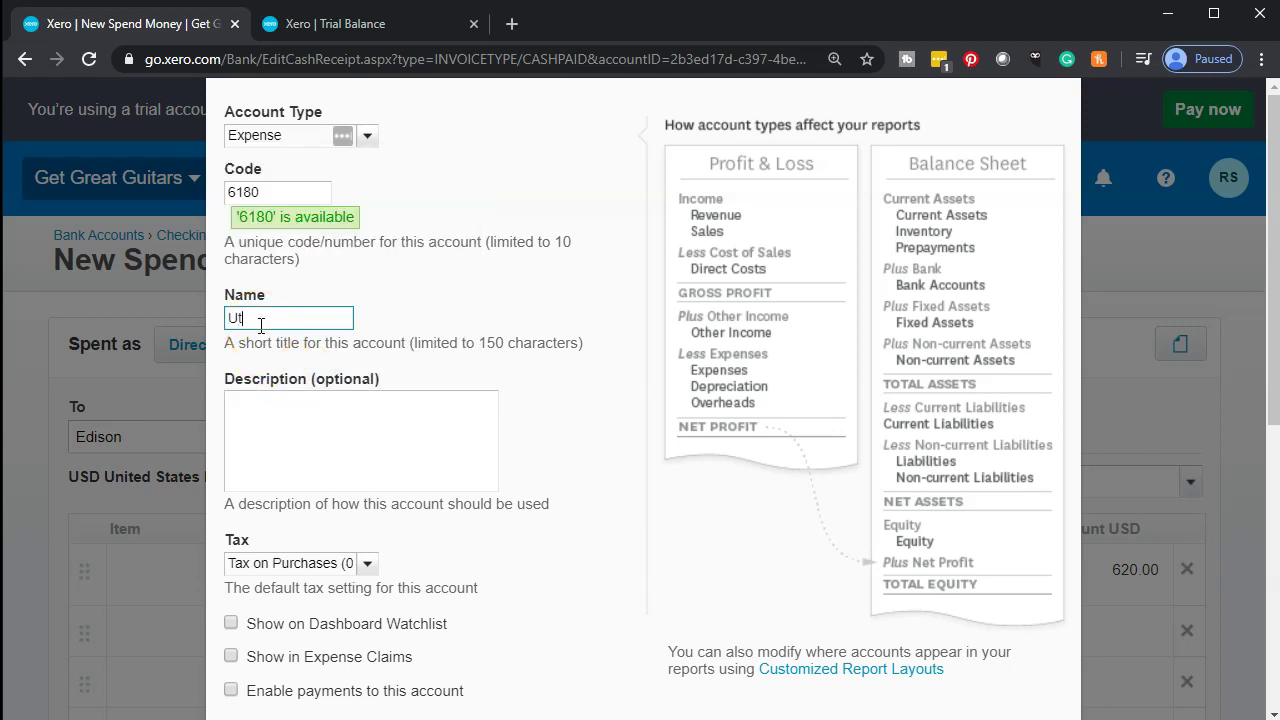
key(Tab)
scroll(643, 508, down, 2)
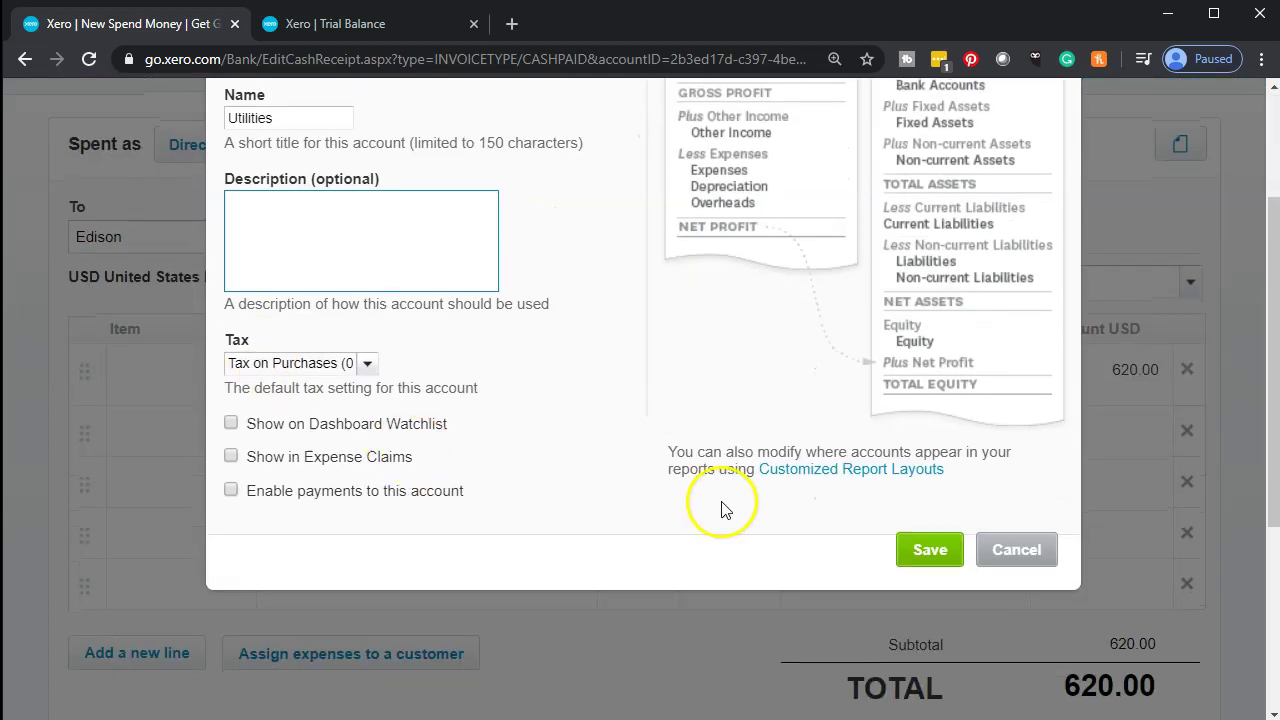
click(928, 550)
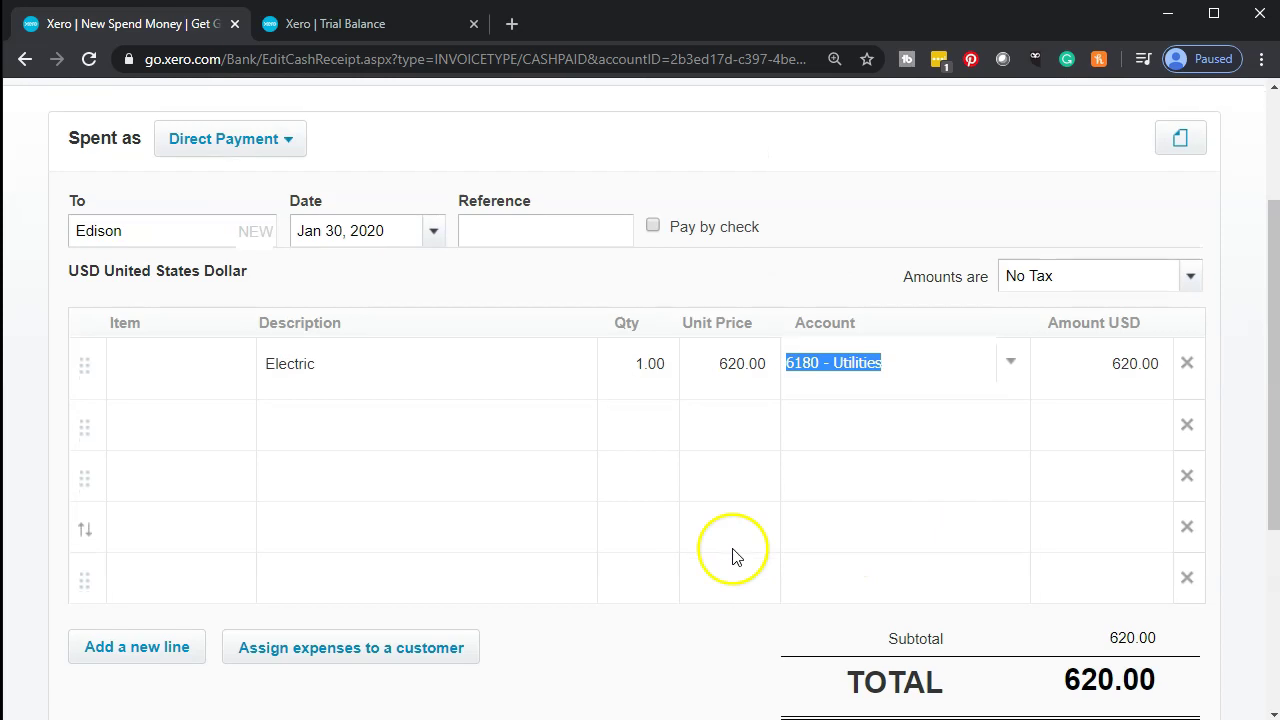
Save the Edison payment to the Checking account
scroll(734, 554, down, 2)
click(880, 605)
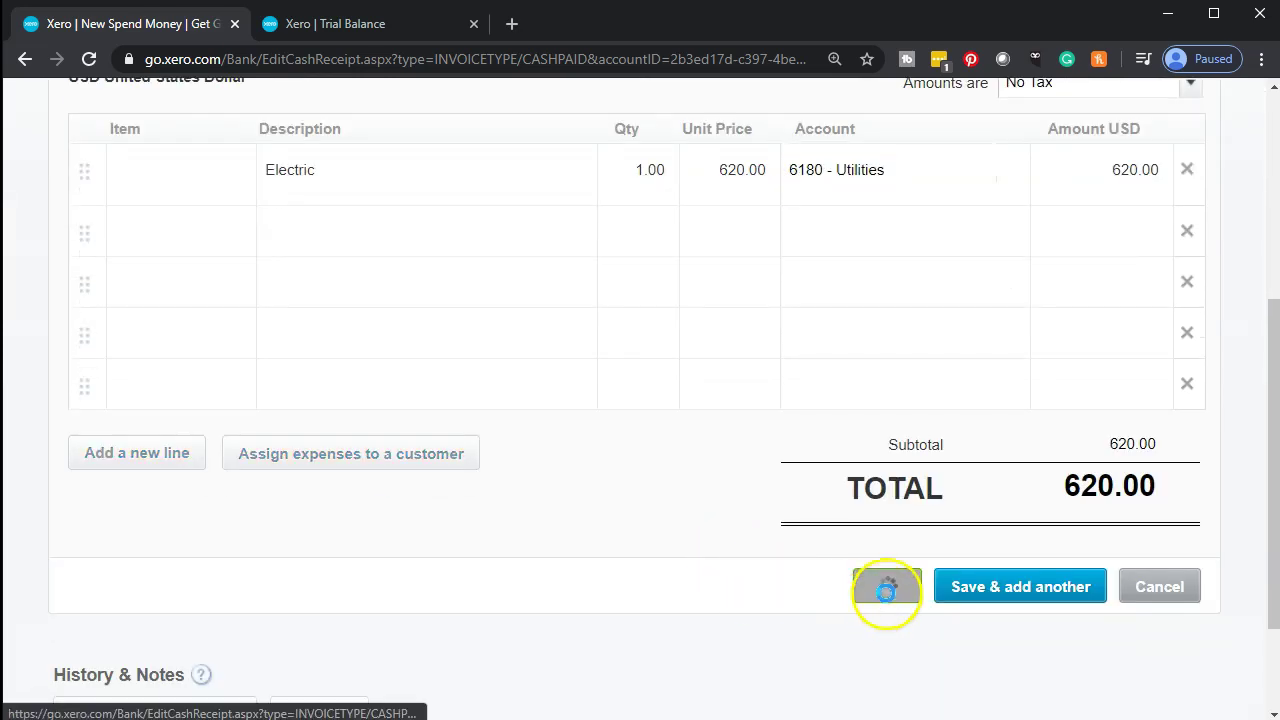
Refresh the trial balance report as of Jan 31, 2020 to include the saved Edison payment
click(370, 26)
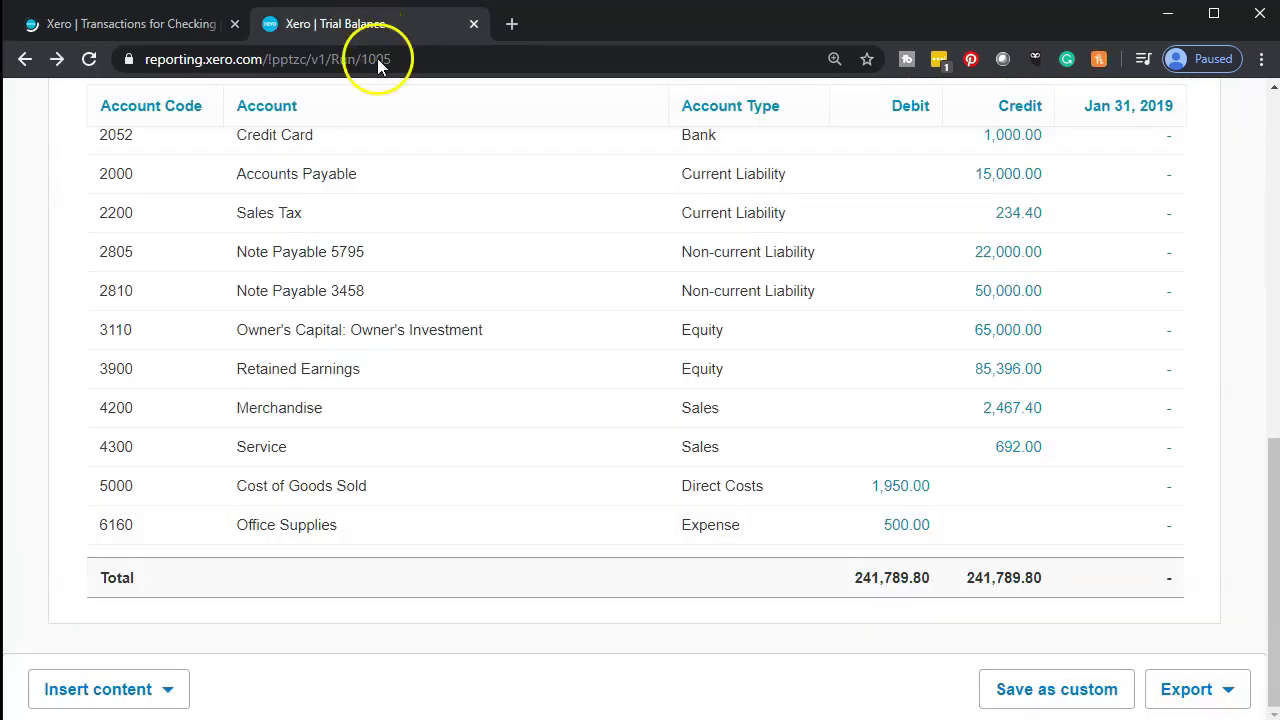
scroll(645, 475, up, 7)
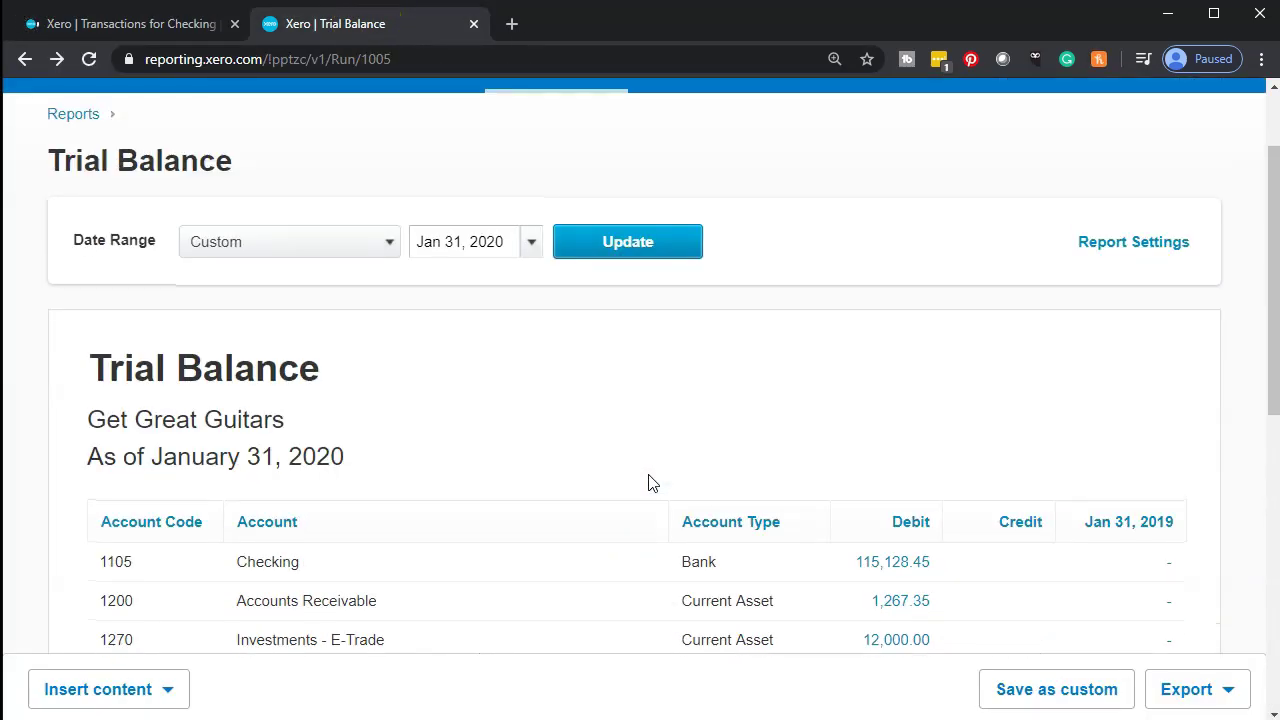
click(602, 255)
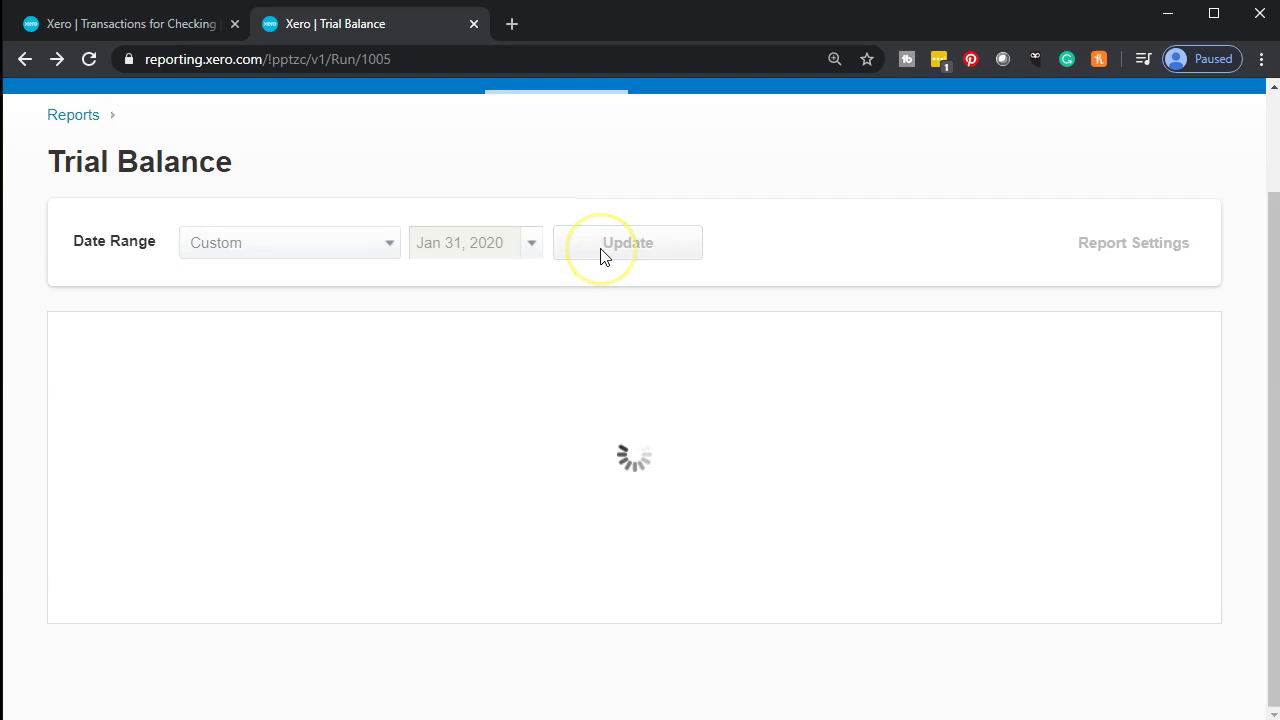
scroll(612, 316, down, 2)
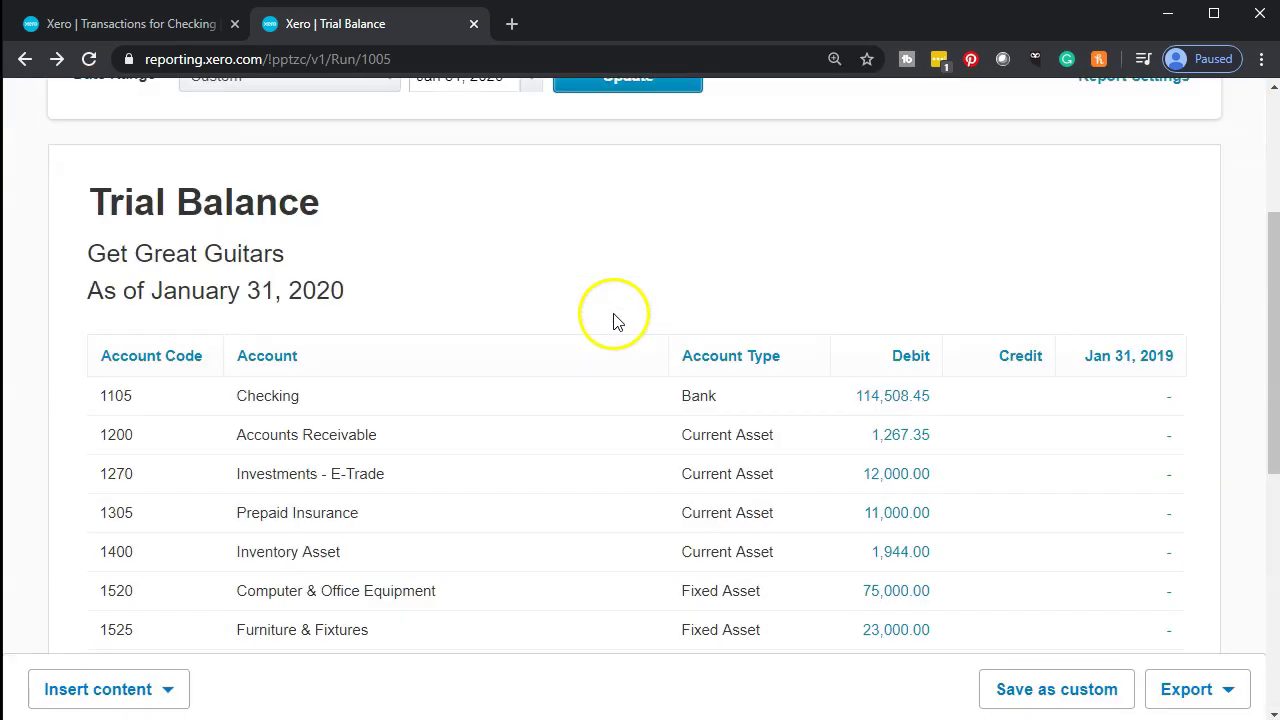
Review the January 2020 transactions behind the trial balance's Checking amount and return to the trial balance
click(902, 372)
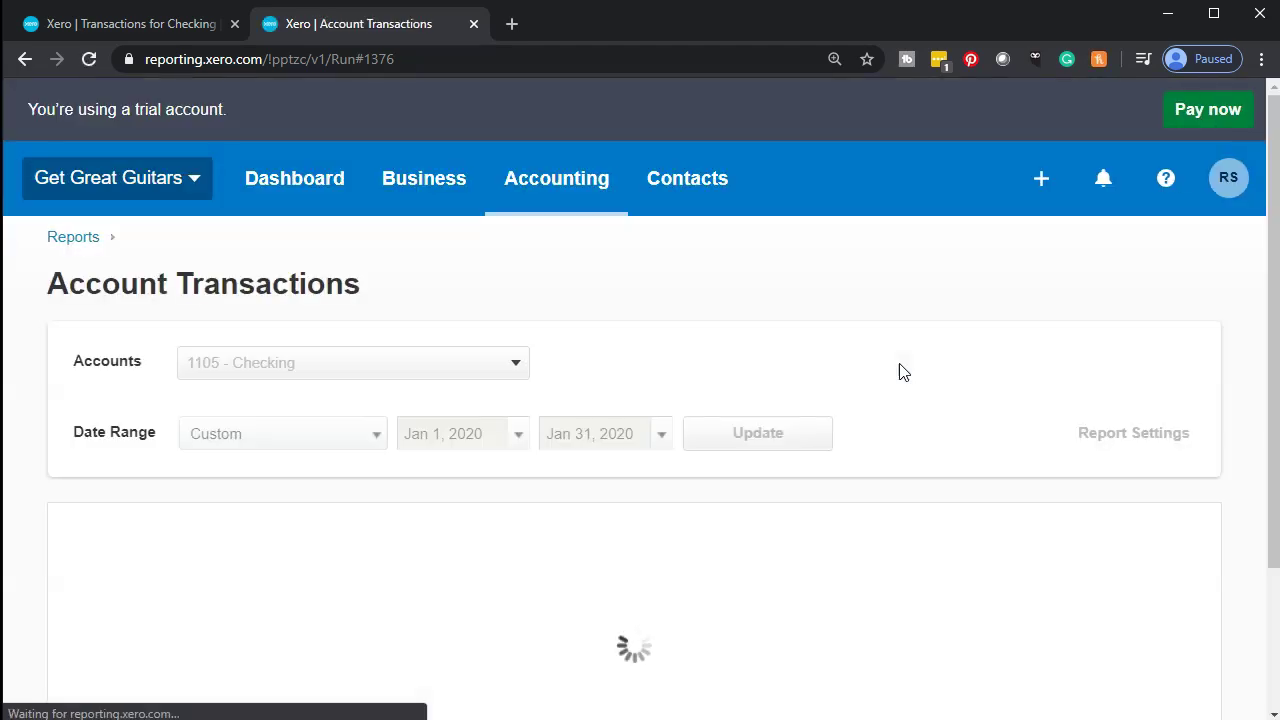
scroll(903, 372, down, 7)
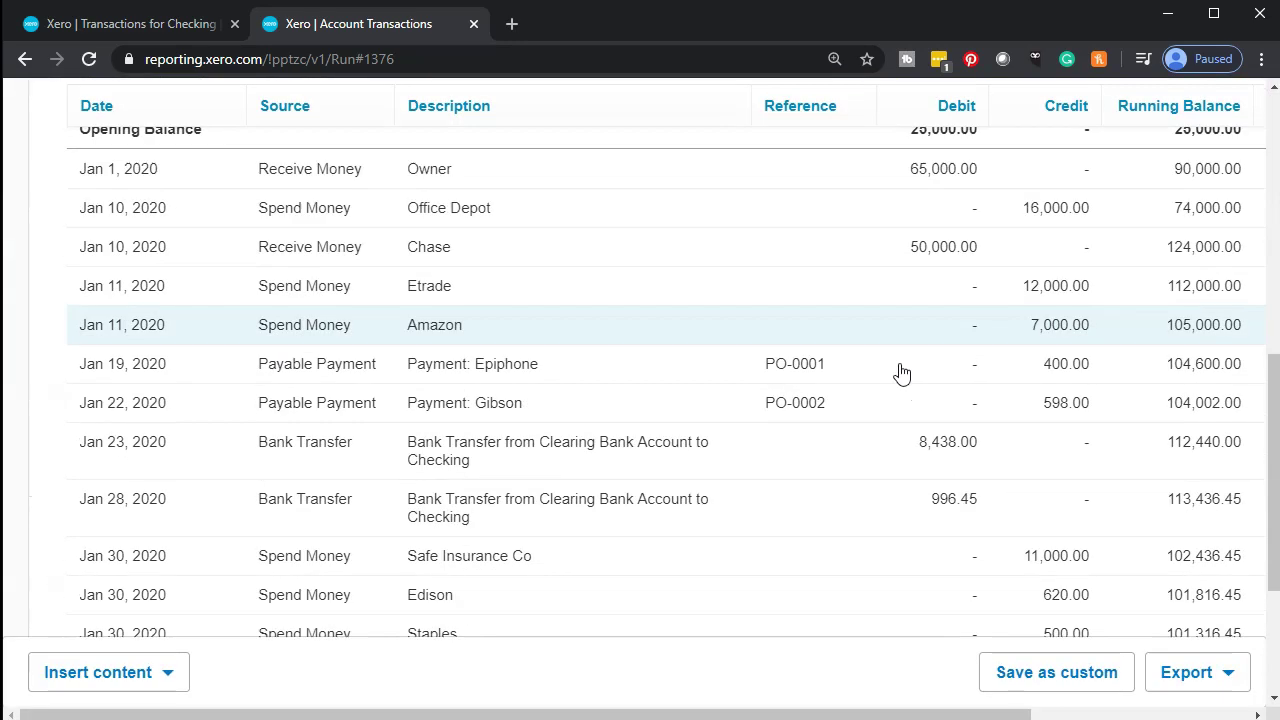
scroll(900, 372, down, 2)
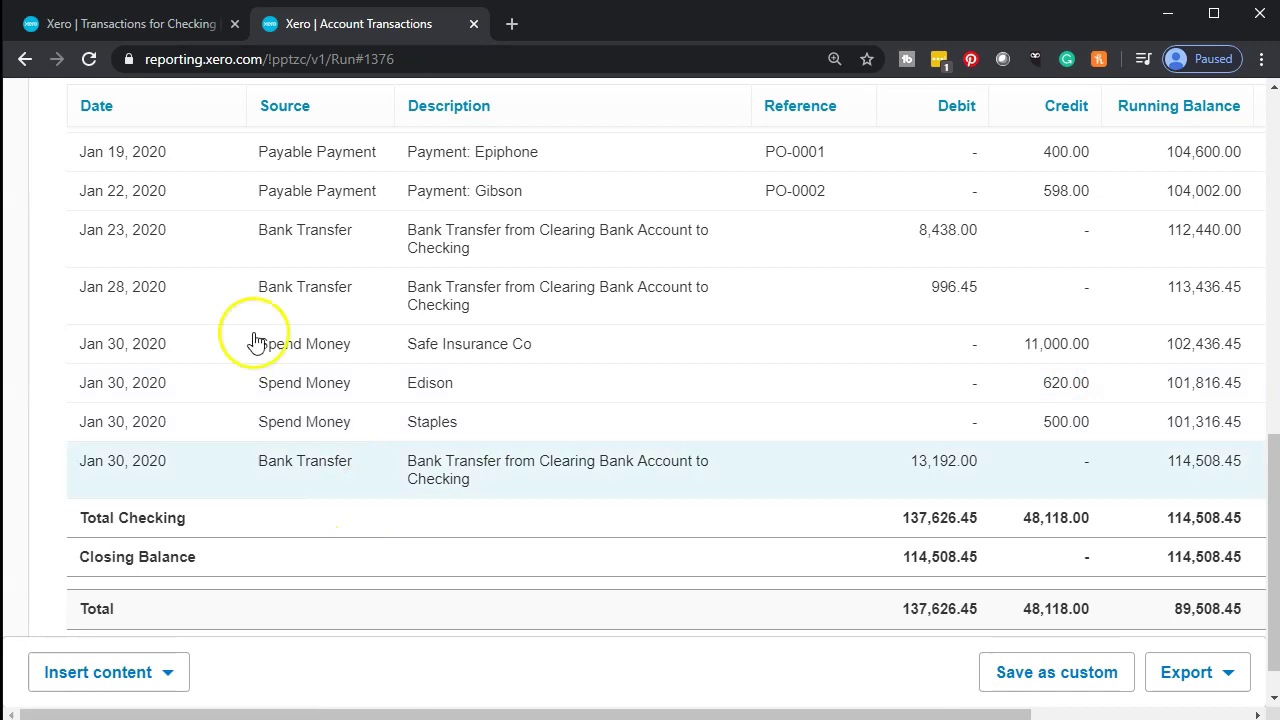
click(25, 59)
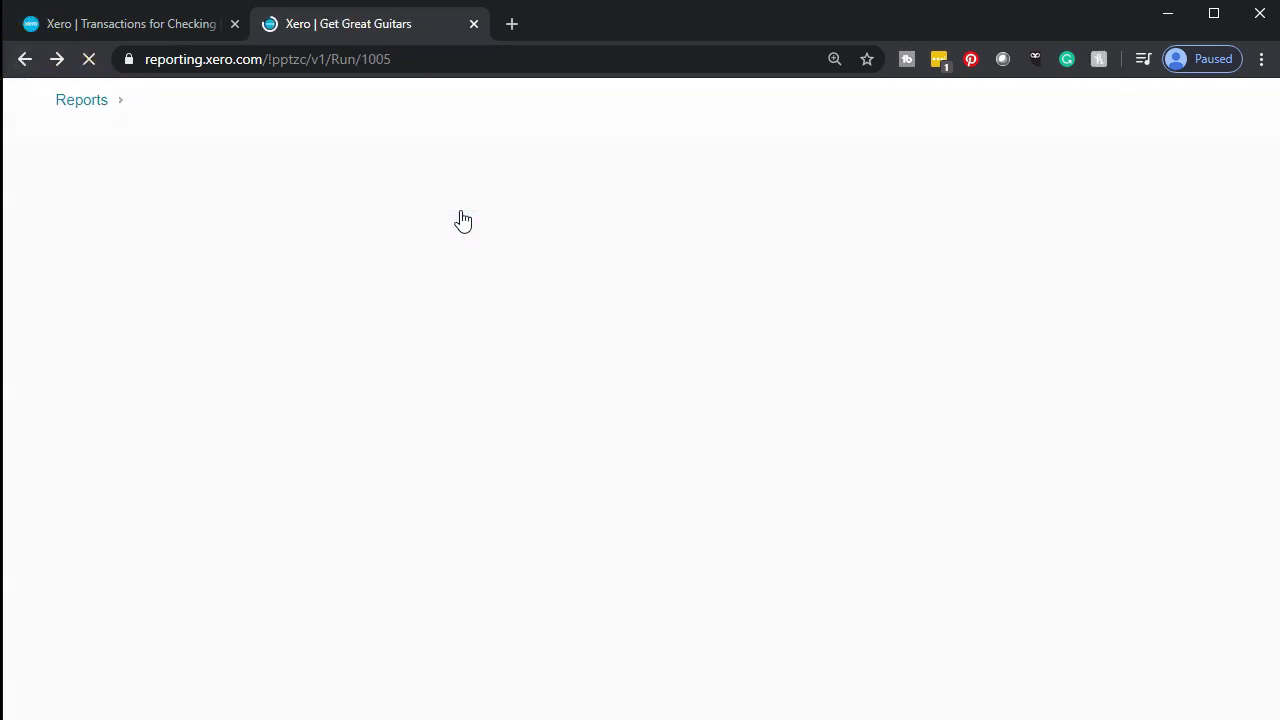
click(601, 350)
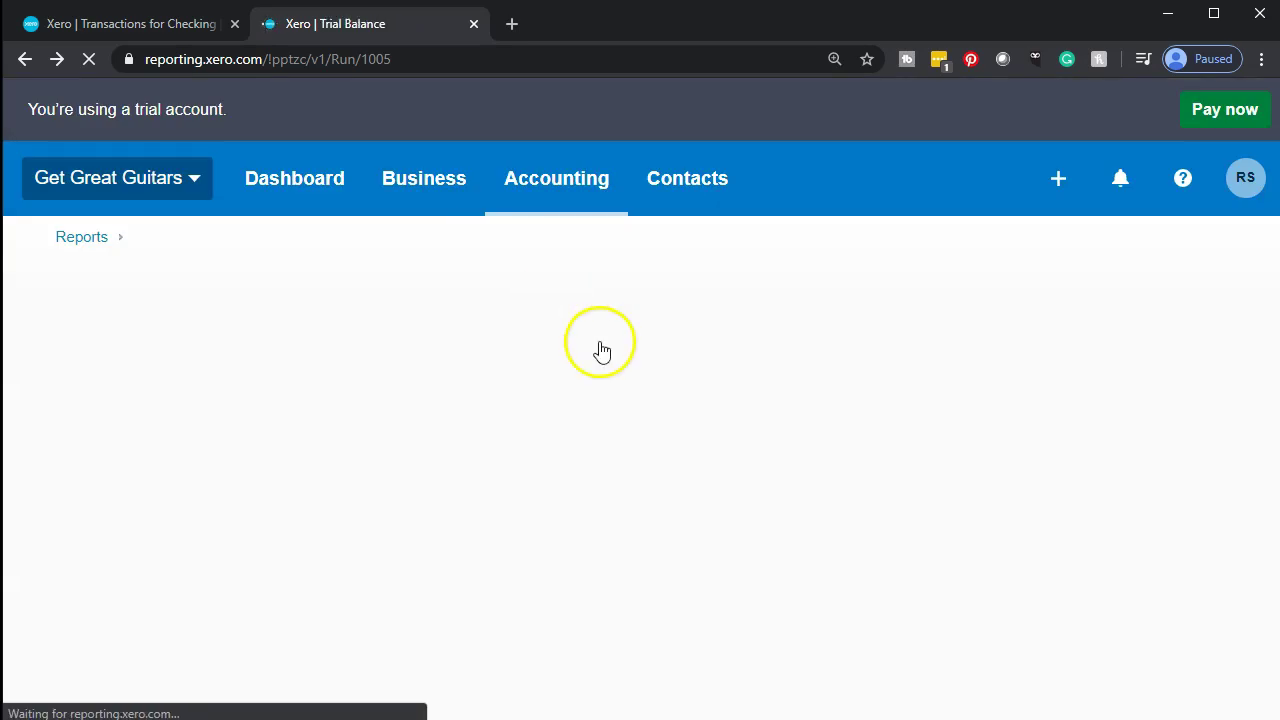
Review the trial balance accounts from Checking down to the Office Supplies and Utilities expense lines
scroll(601, 350, down, 5)
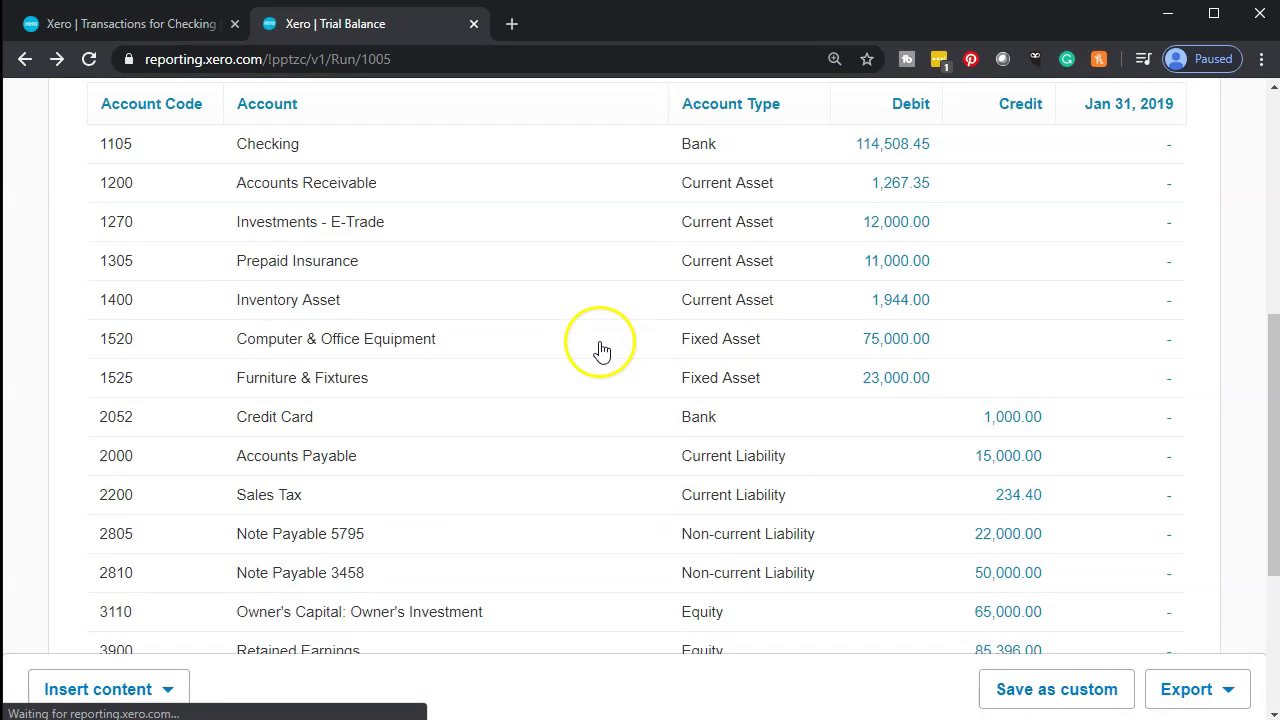
scroll(601, 350, down, 2)
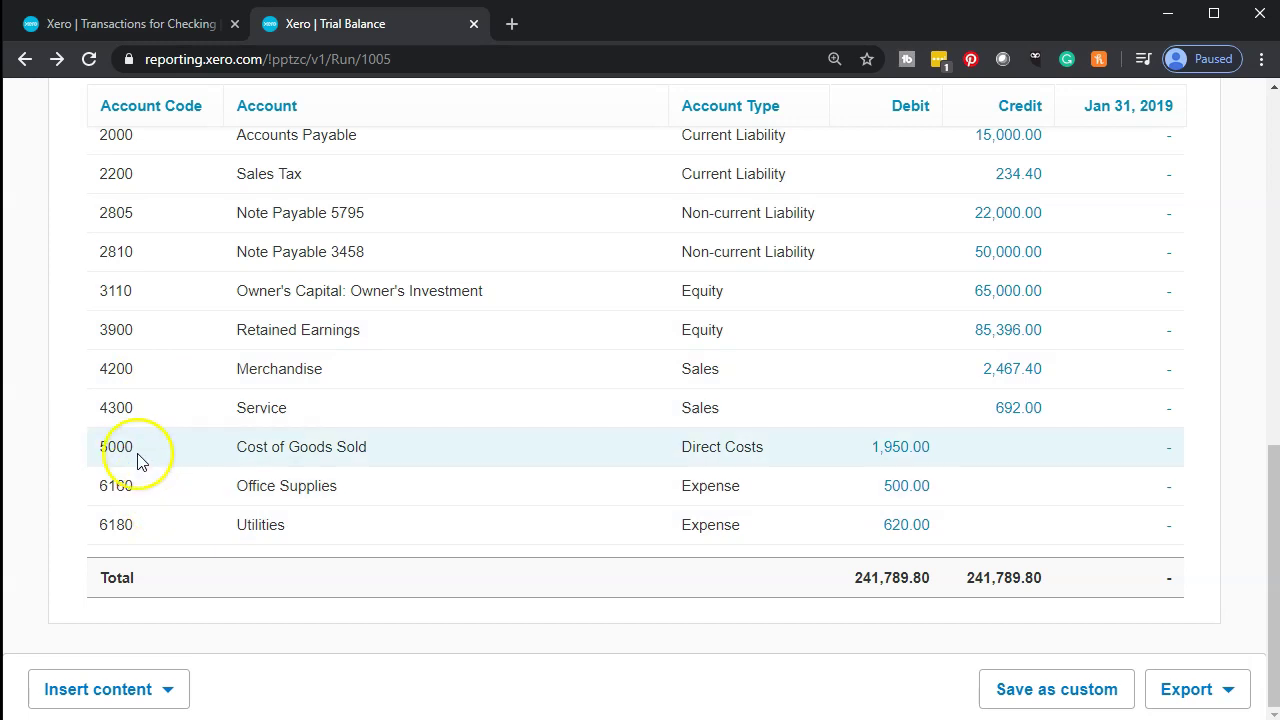
scroll(143, 451, up, 2)
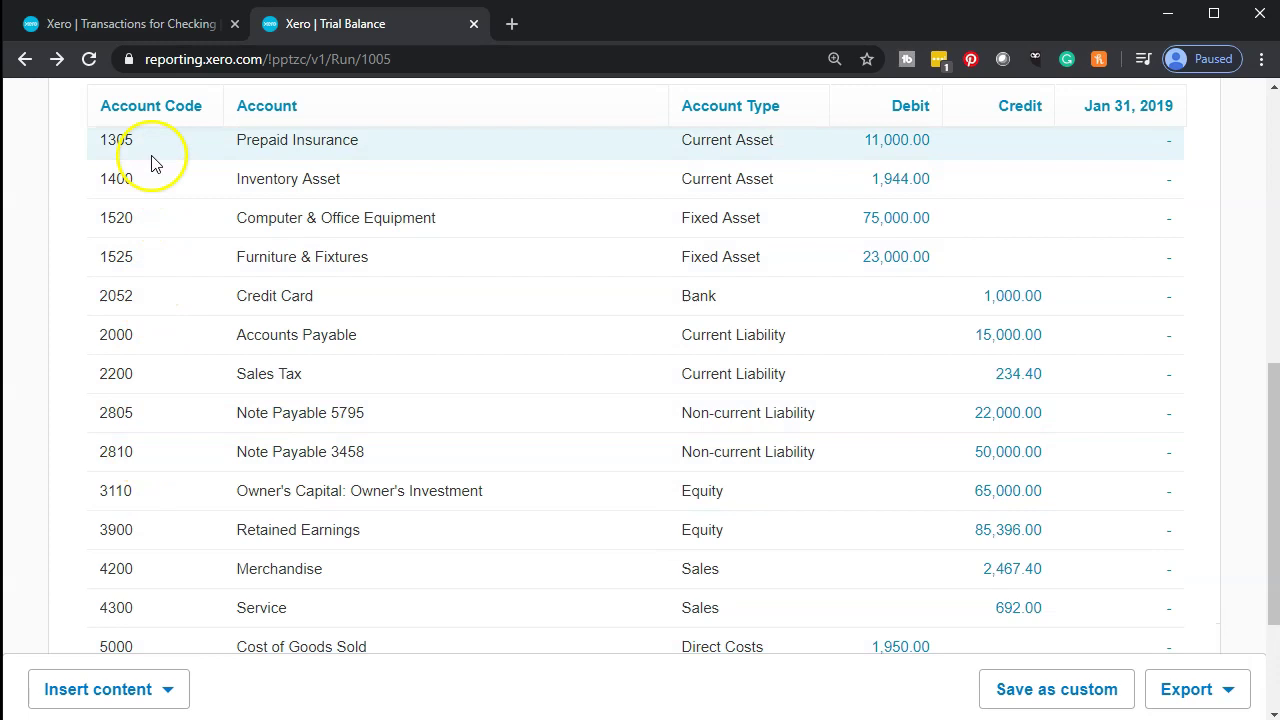
scroll(158, 375, down, 2)
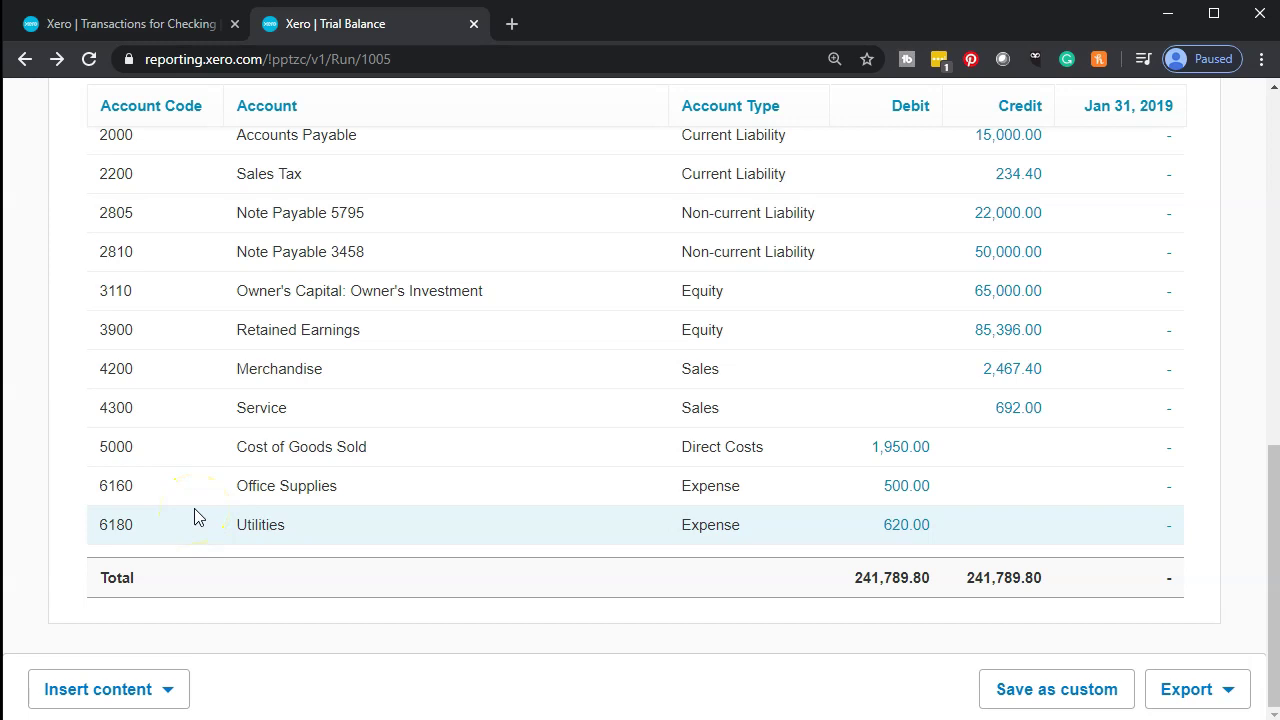
click(194, 526)
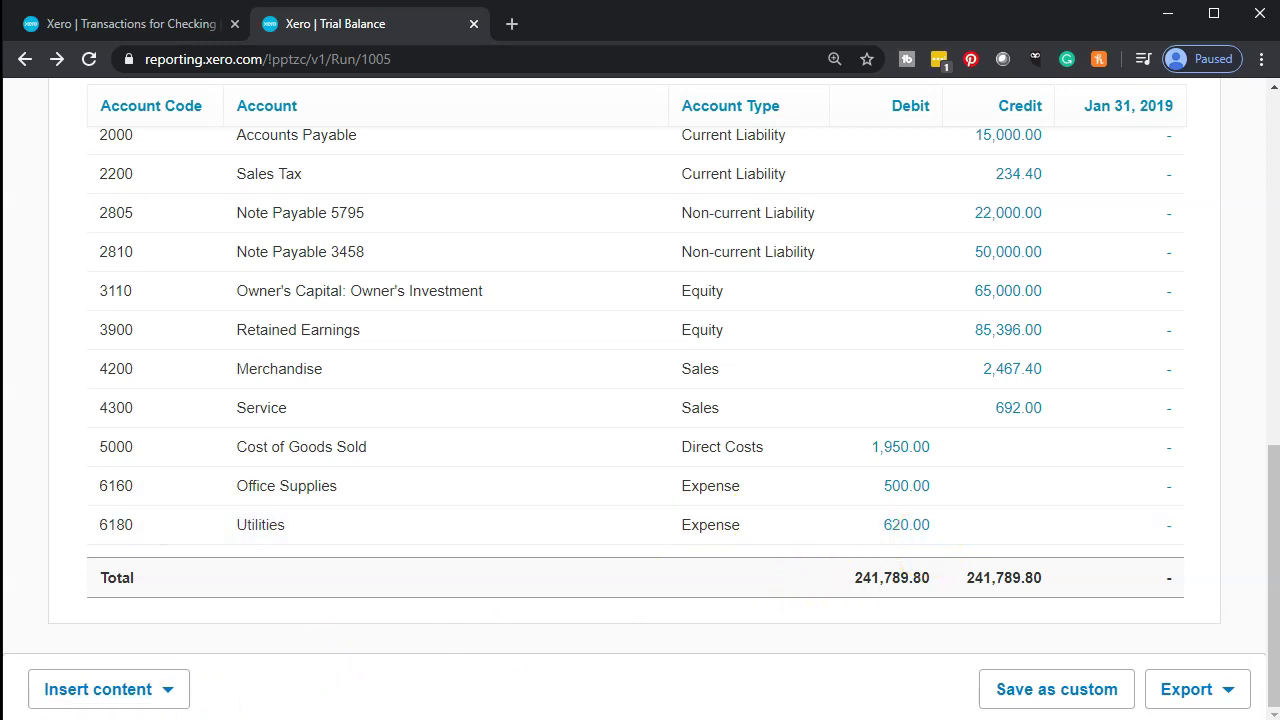
Start a new Spend Money transaction paid from the Checking account
click(180, 30)
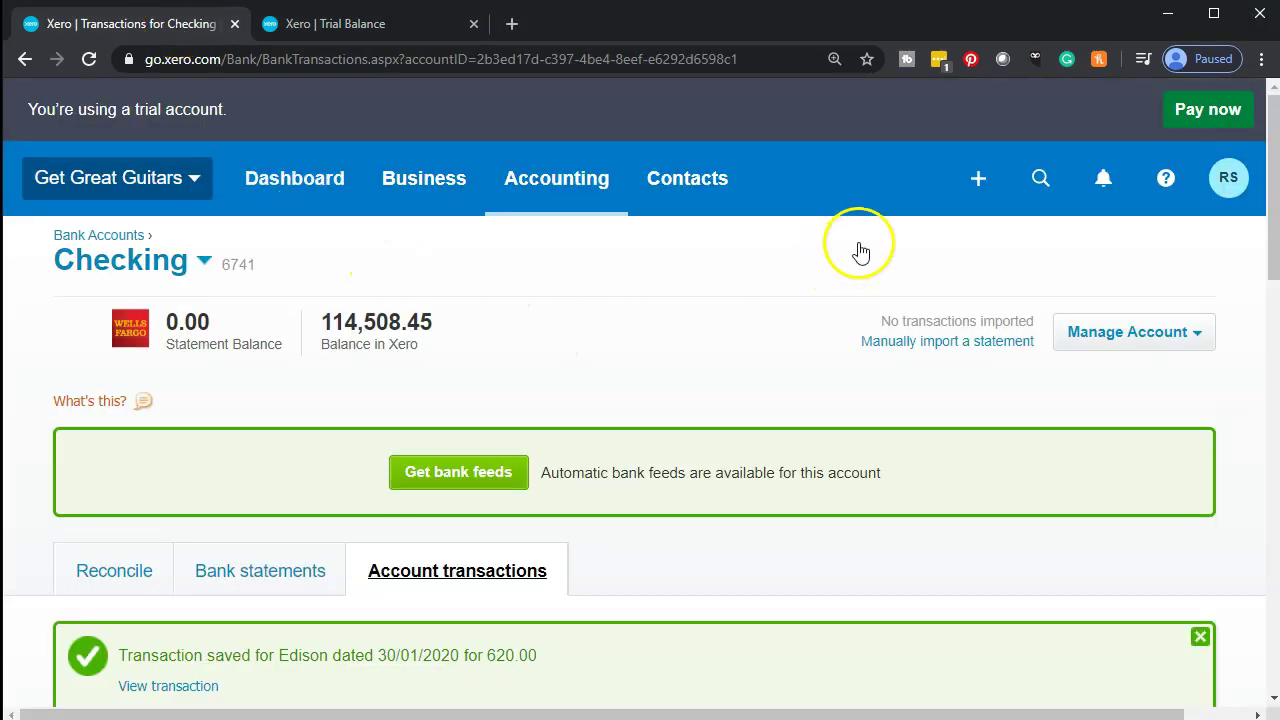
click(975, 182)
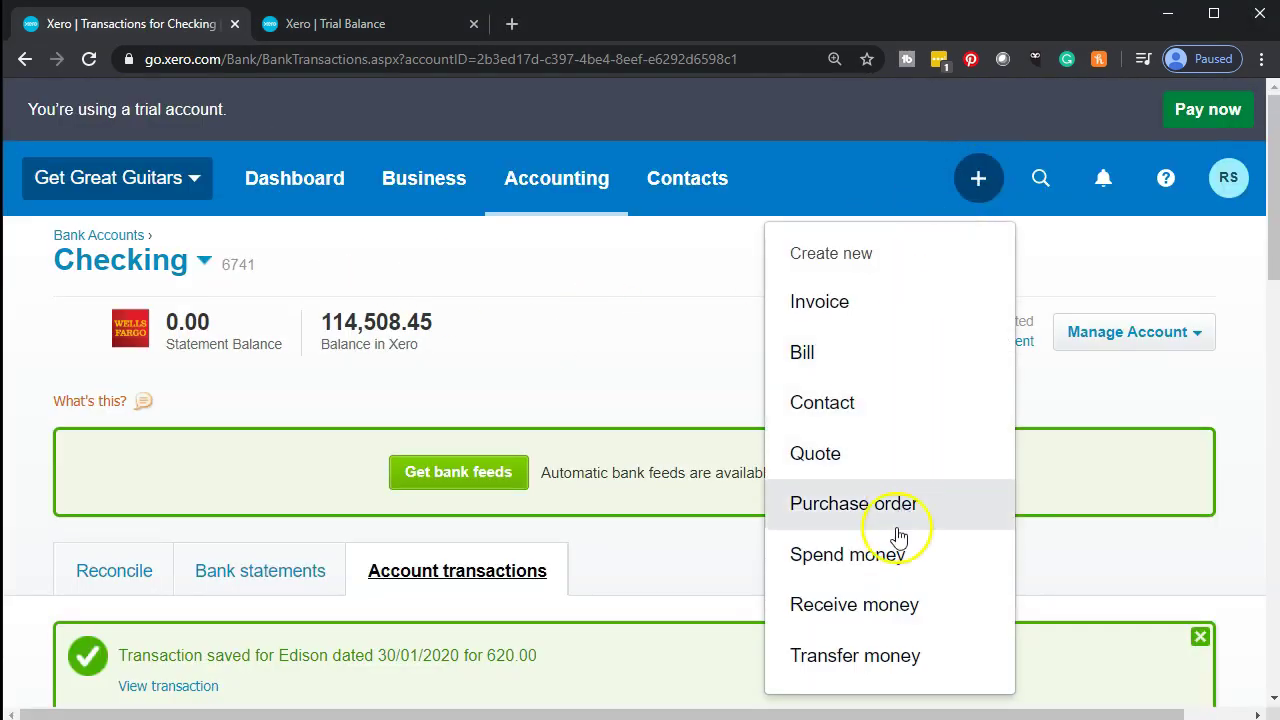
click(888, 566)
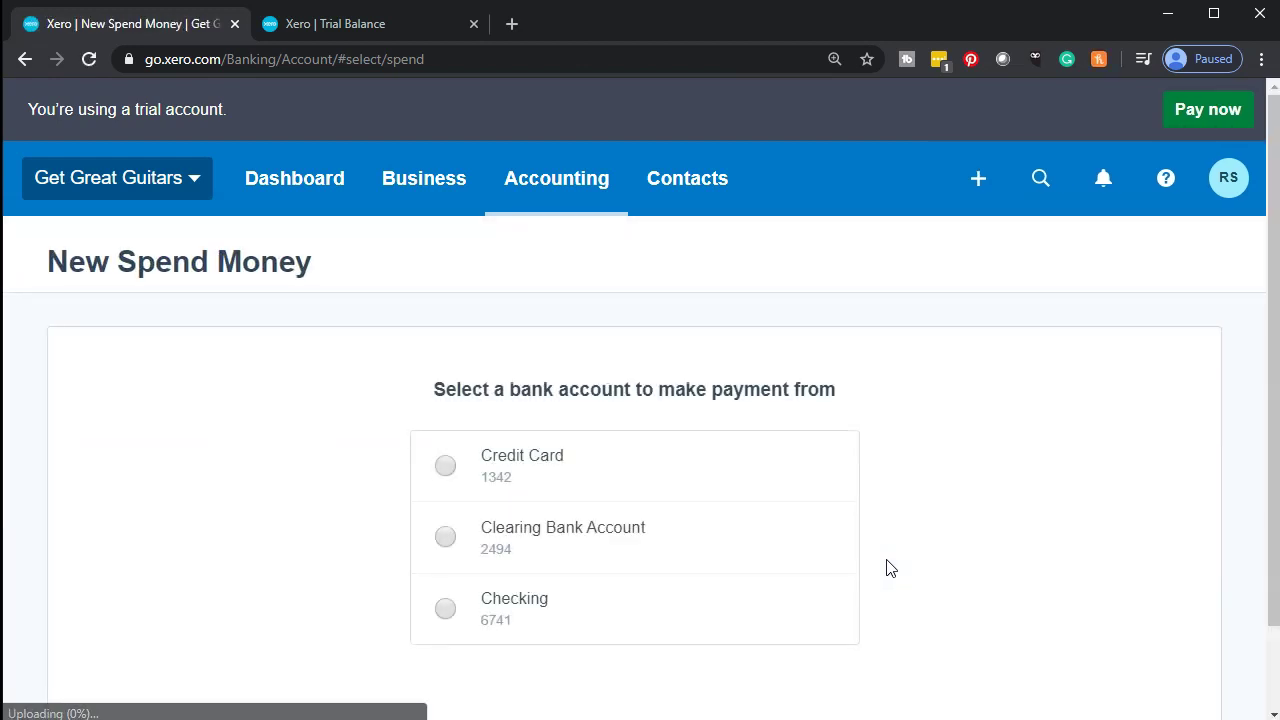
click(440, 608)
scroll(1037, 641, down, 1)
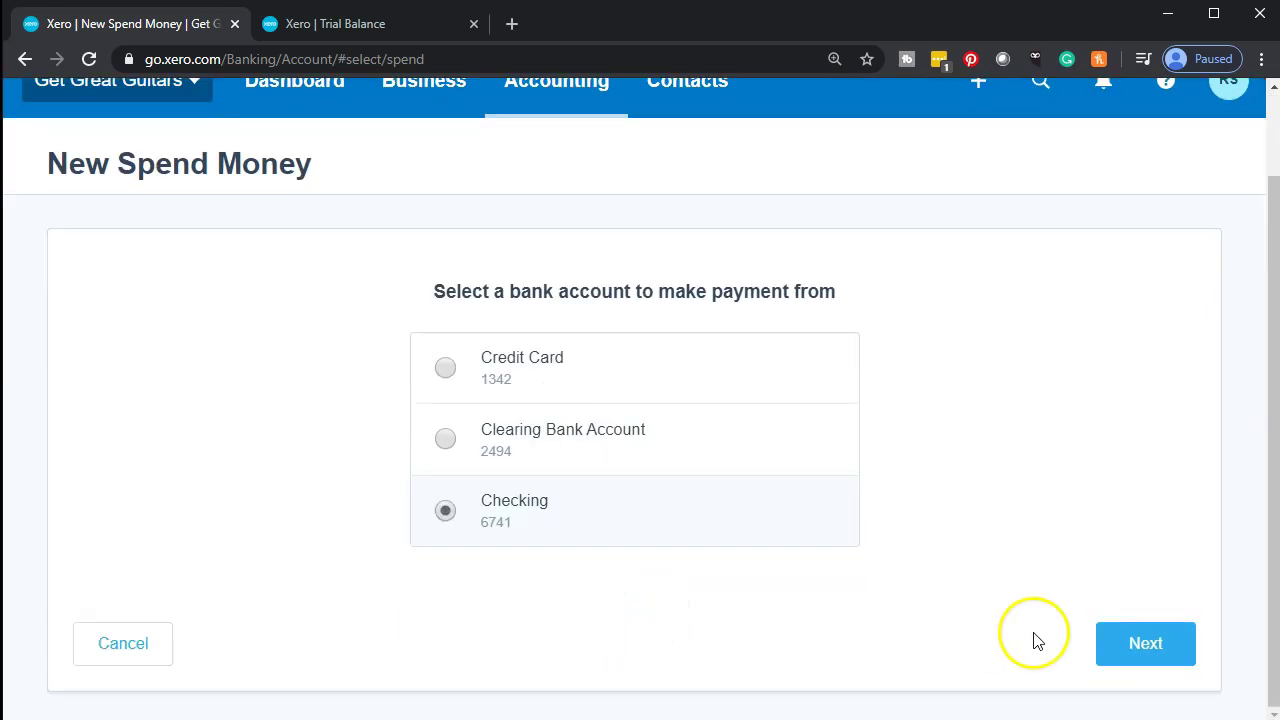
click(1160, 648)
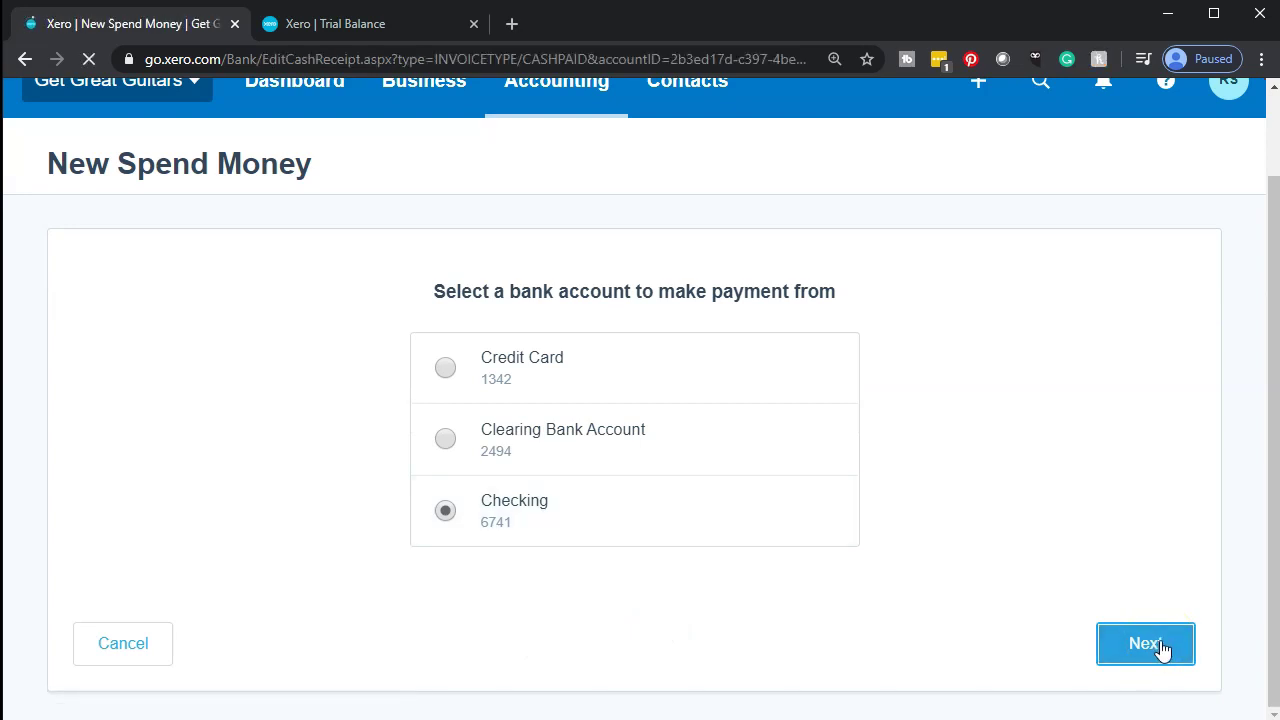
Enter Verizon as a new contact for the payment's payee
scroll(945, 565, down, 4)
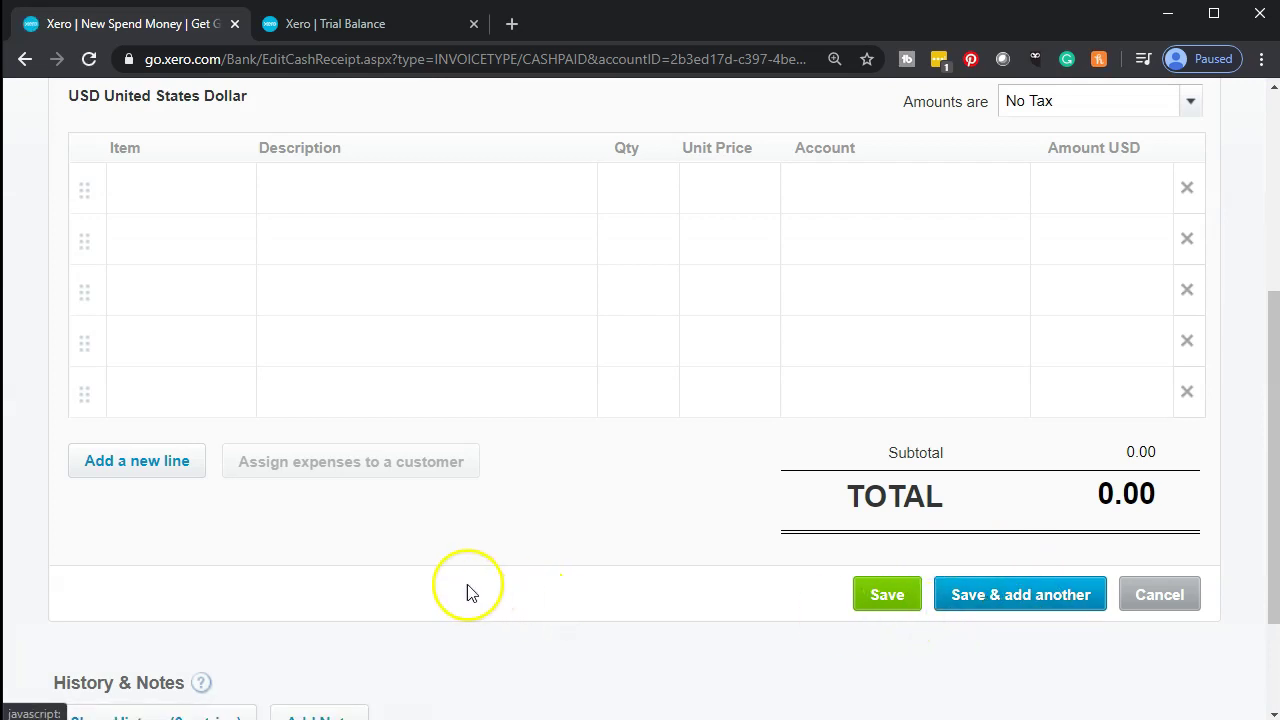
scroll(466, 591, up, 4)
click(220, 437)
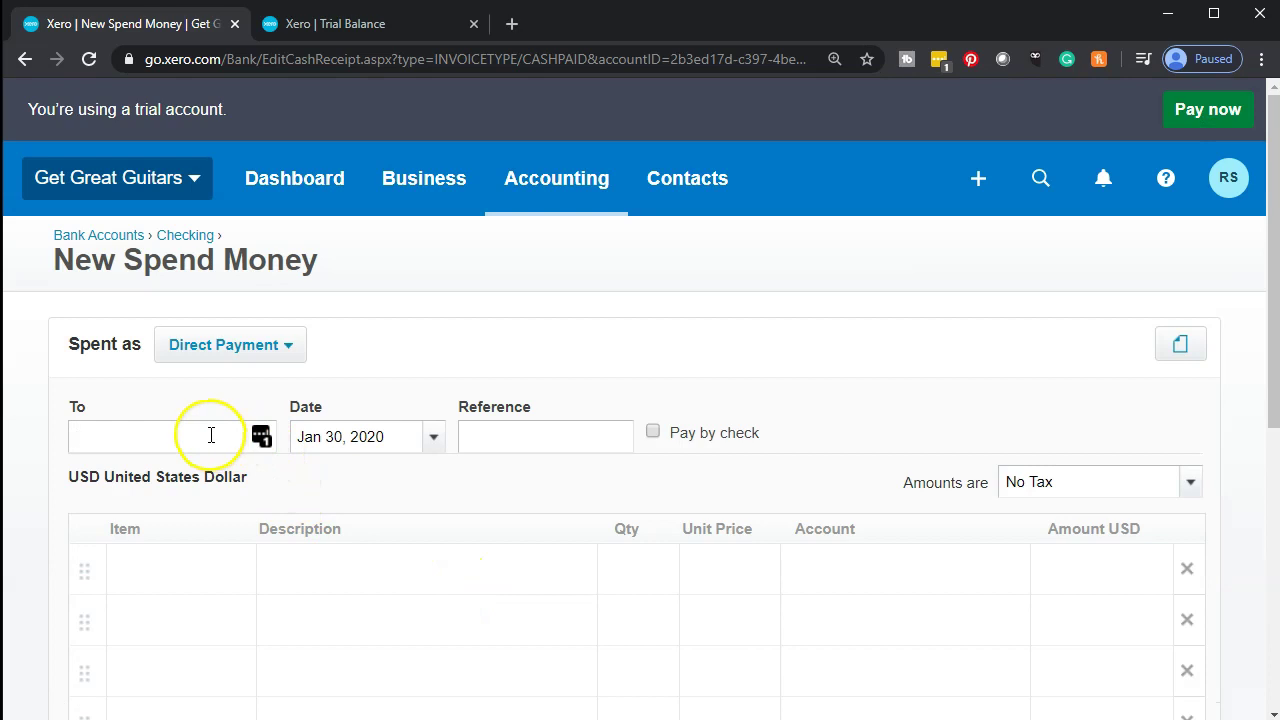
text(Ve)
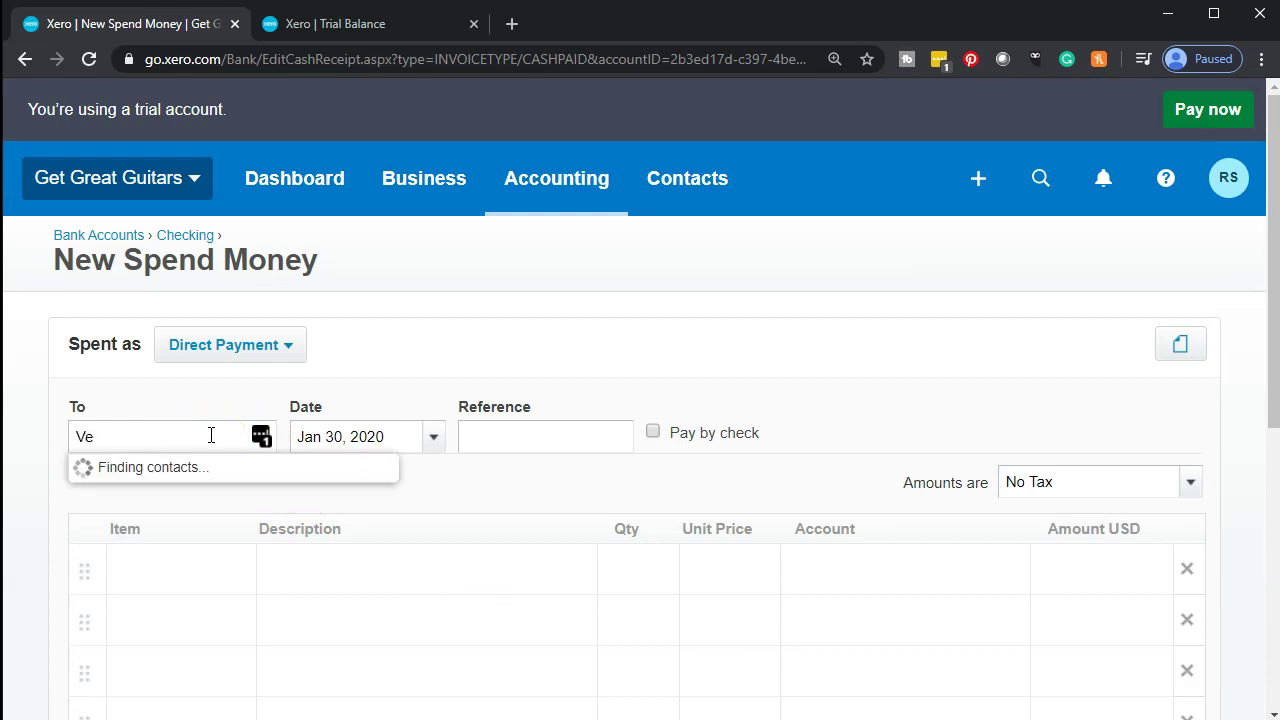
text(r)
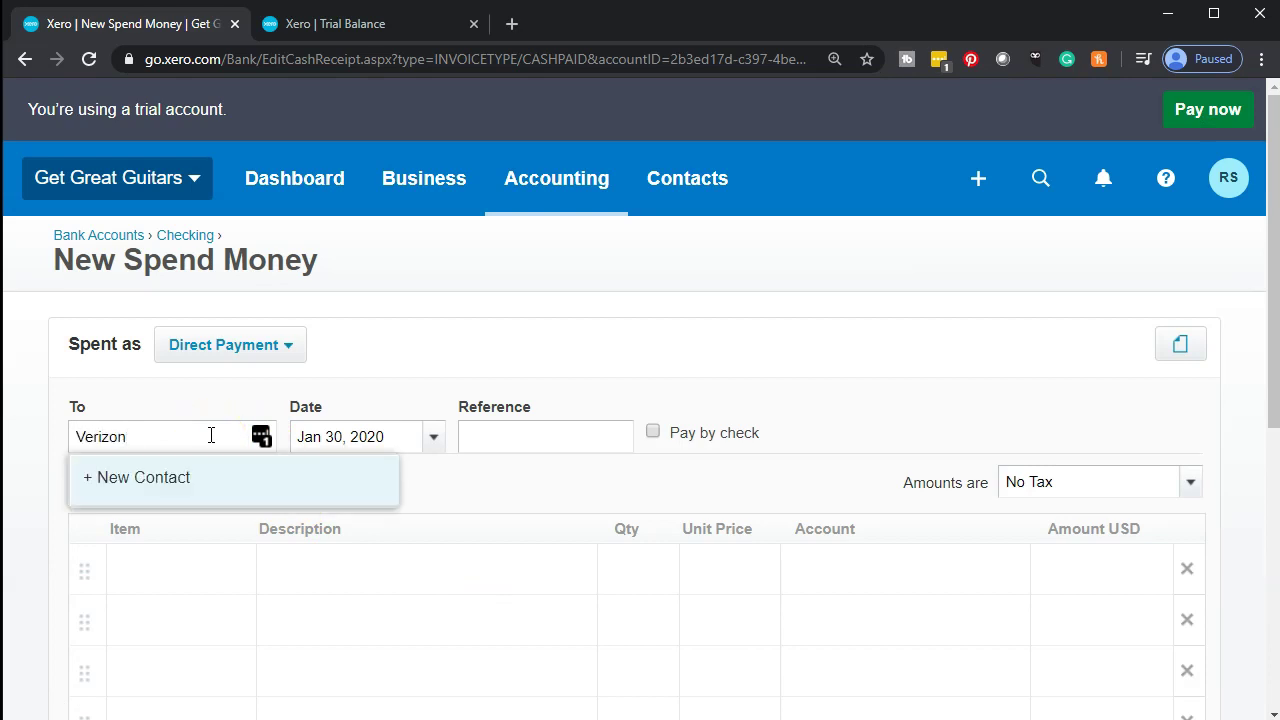
text(izon)
key(Tab)
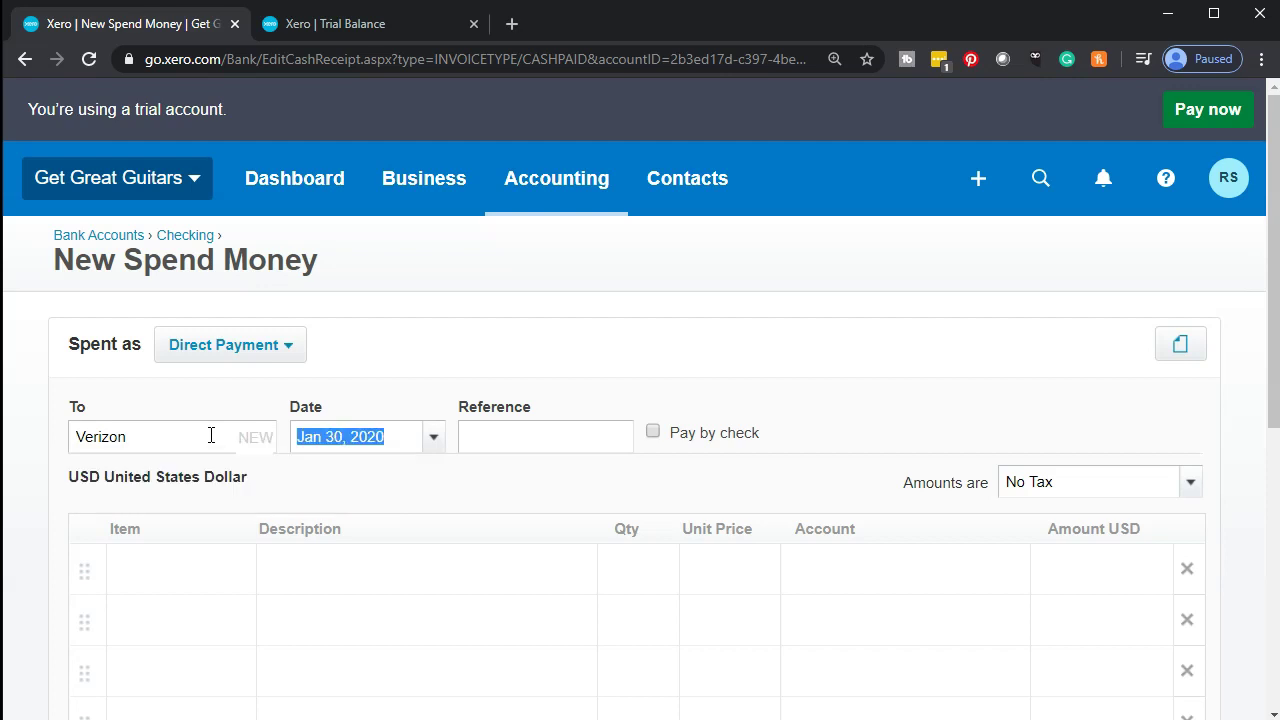
Fill the first line of the Verizon payment with the description Telephone and a unit price of 360
key(Tab)
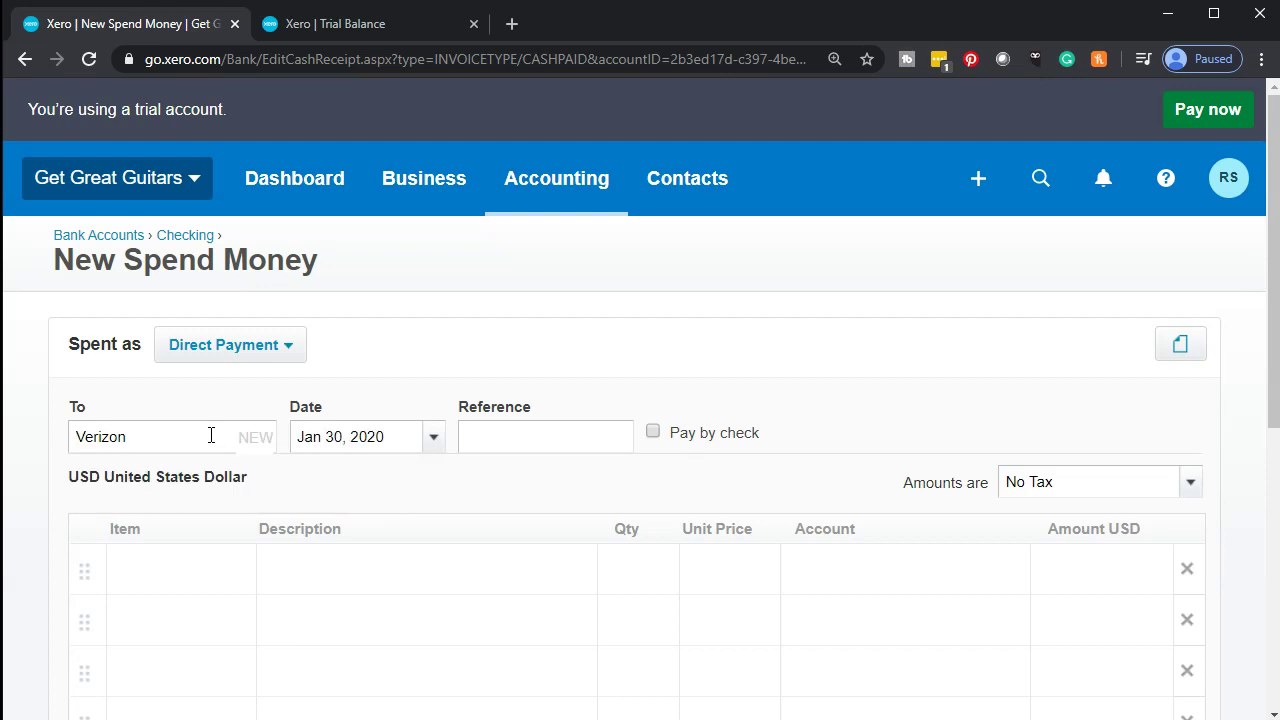
key(Tab)
key(Tab)
key(Tab)
text(Tele)
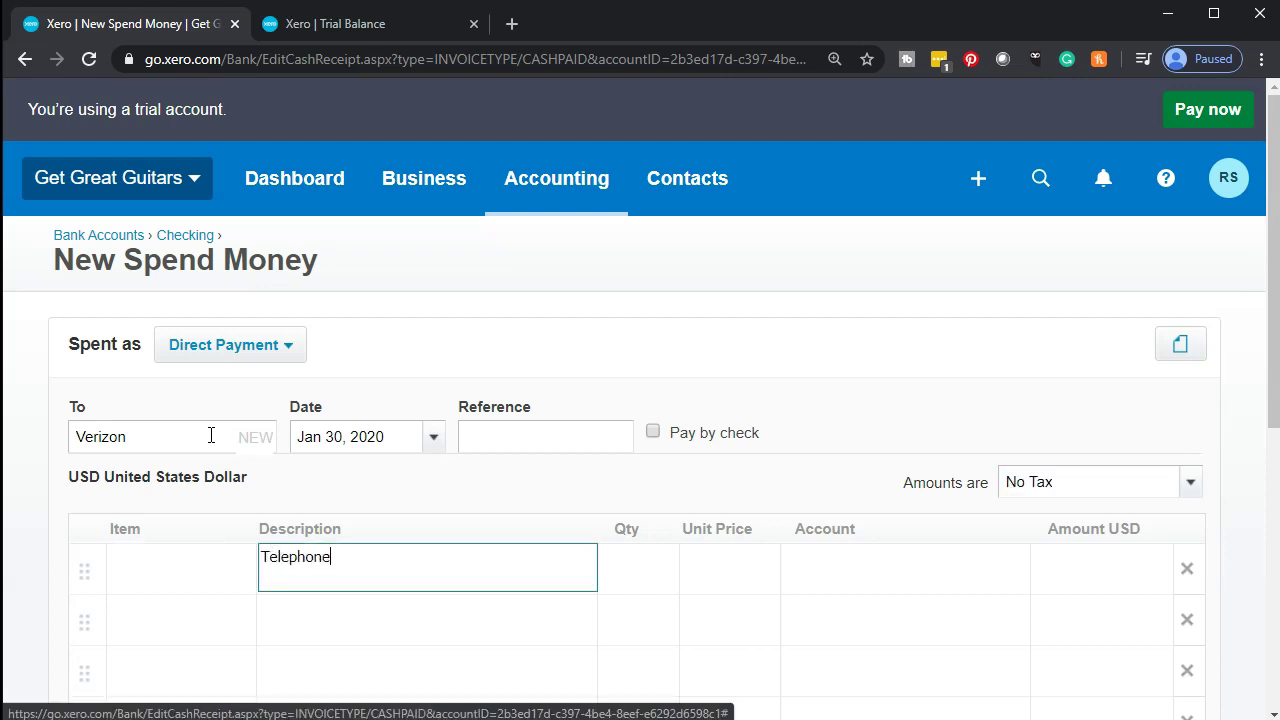
key(Tab)
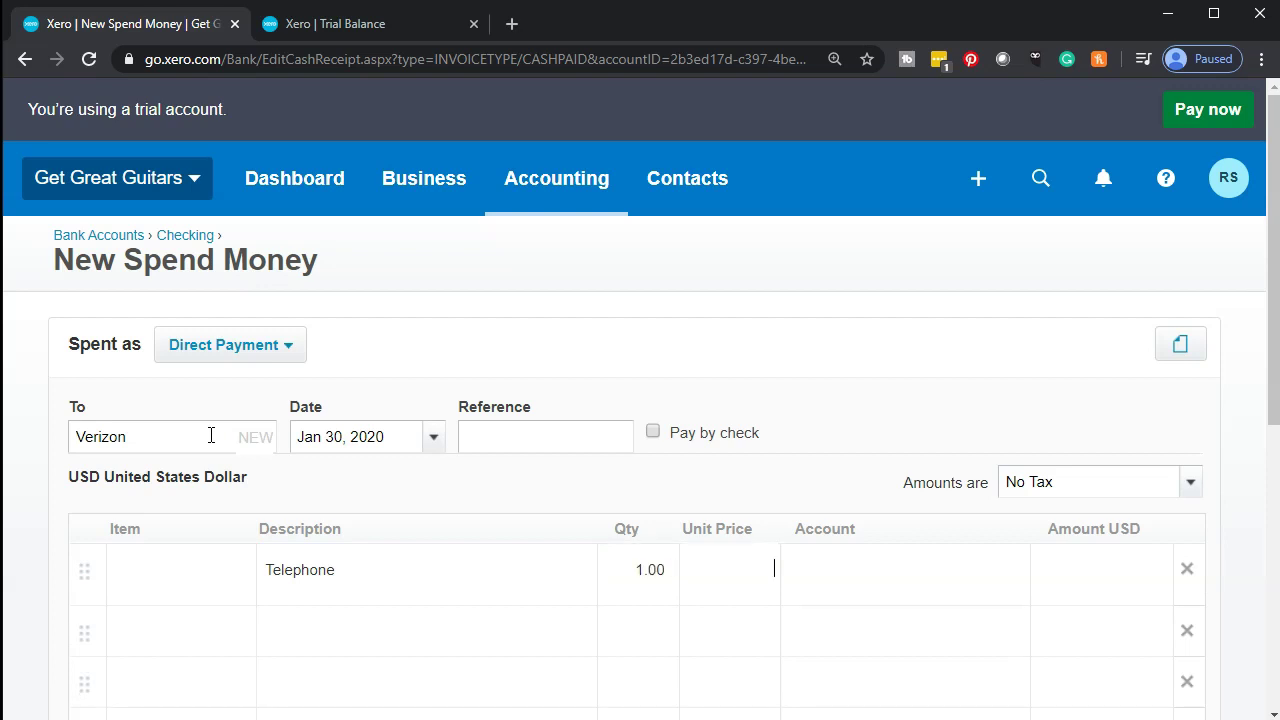
text(360)
key(Tab)
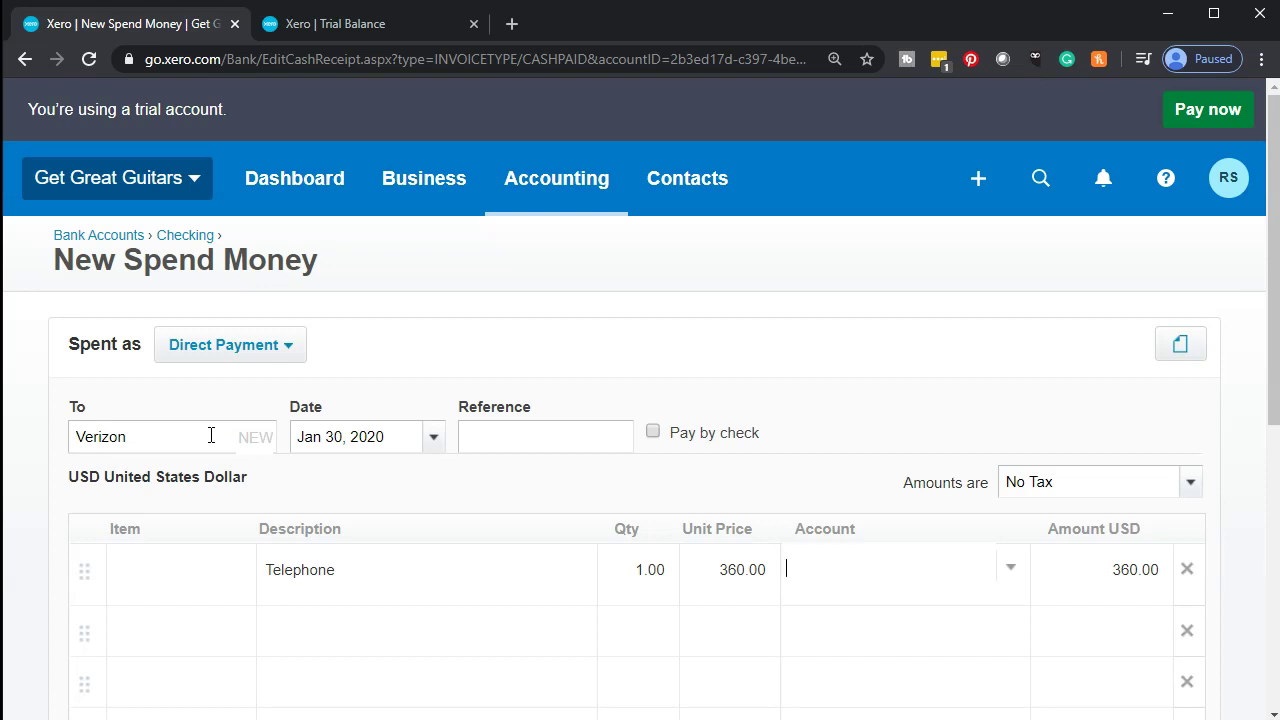
Examine the expense accounts available for the Telephone line for a suitable telephone account
scroll(211, 436, down, 1)
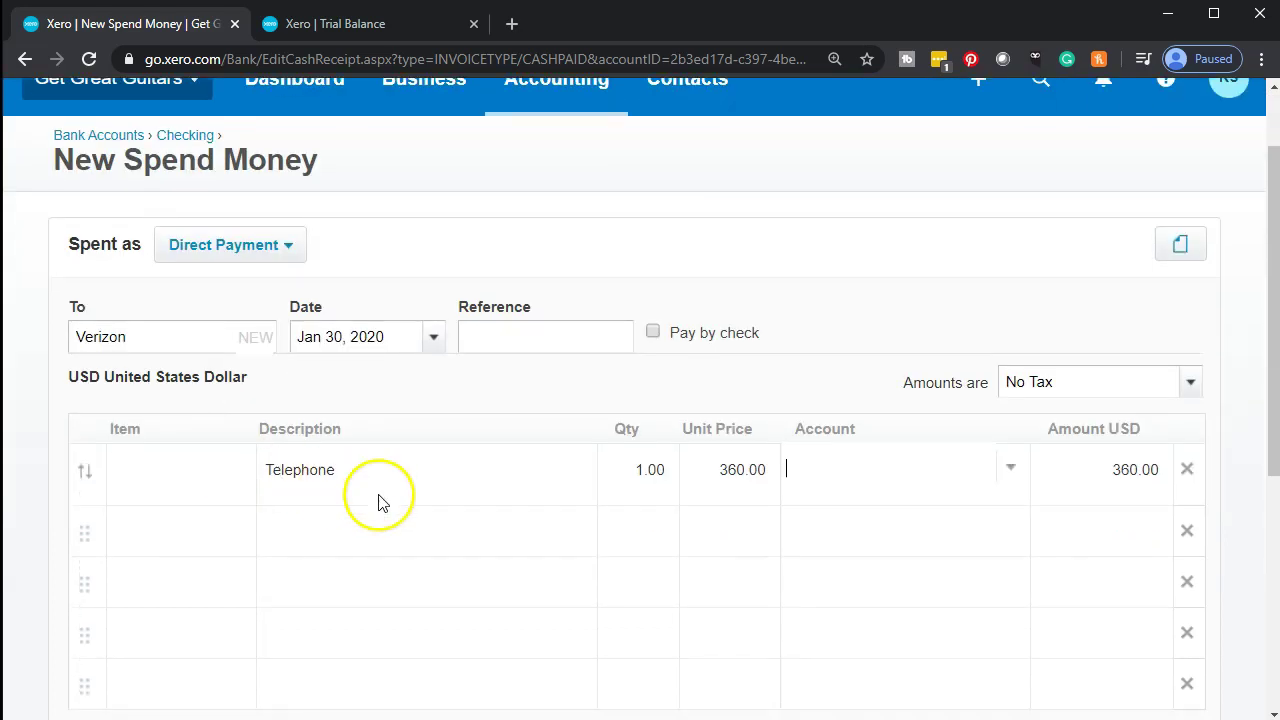
click(1017, 475)
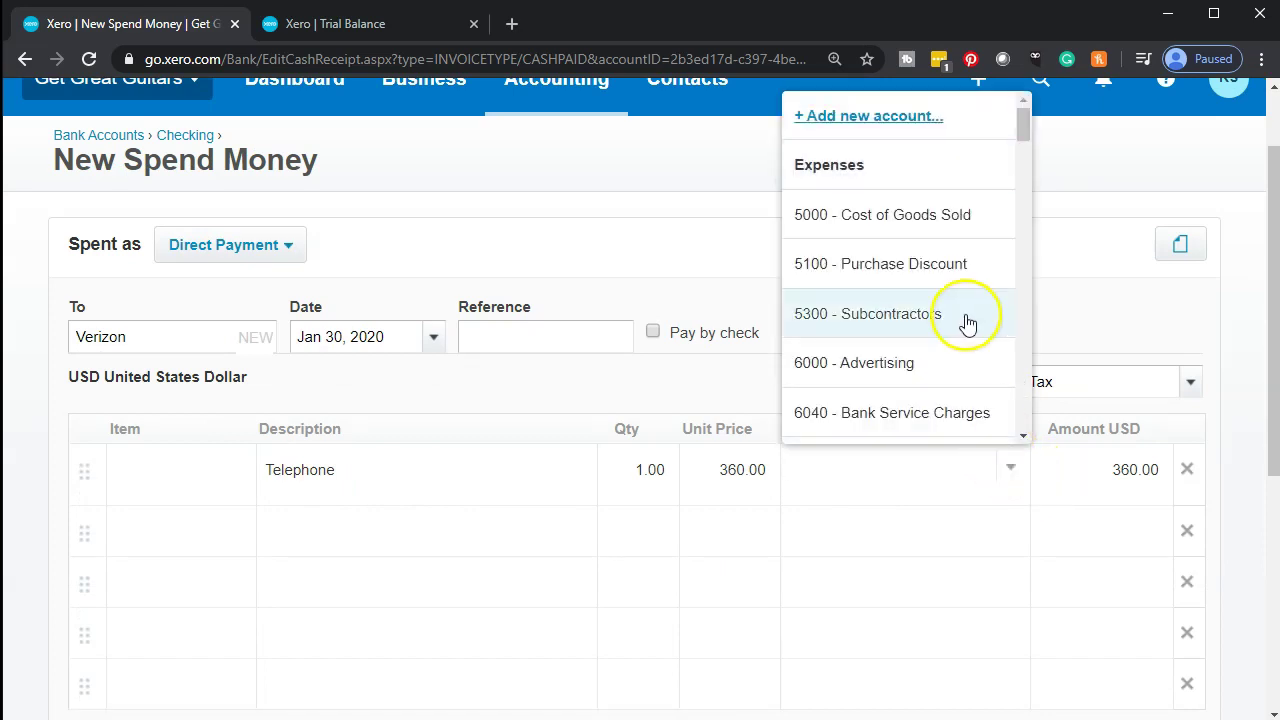
scroll(963, 260, down, 1)
scroll(963, 260, down, 4)
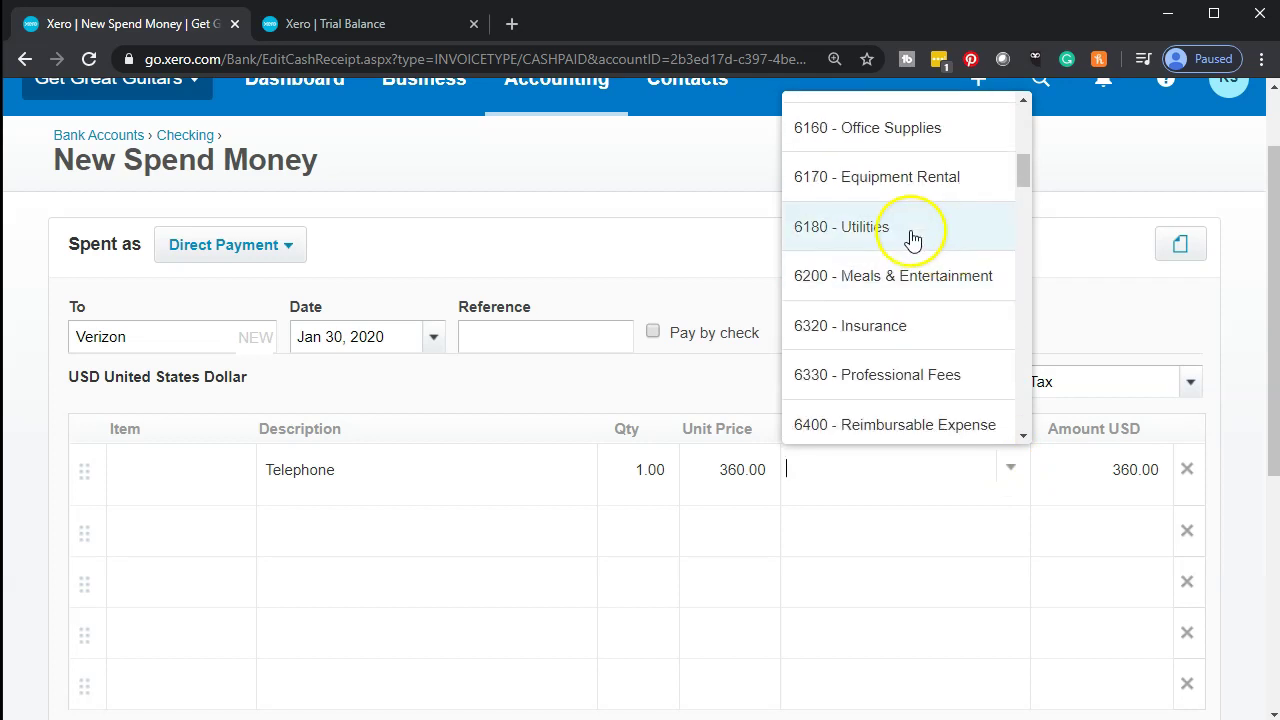
scroll(936, 328, down, 1)
scroll(938, 326, down, 2)
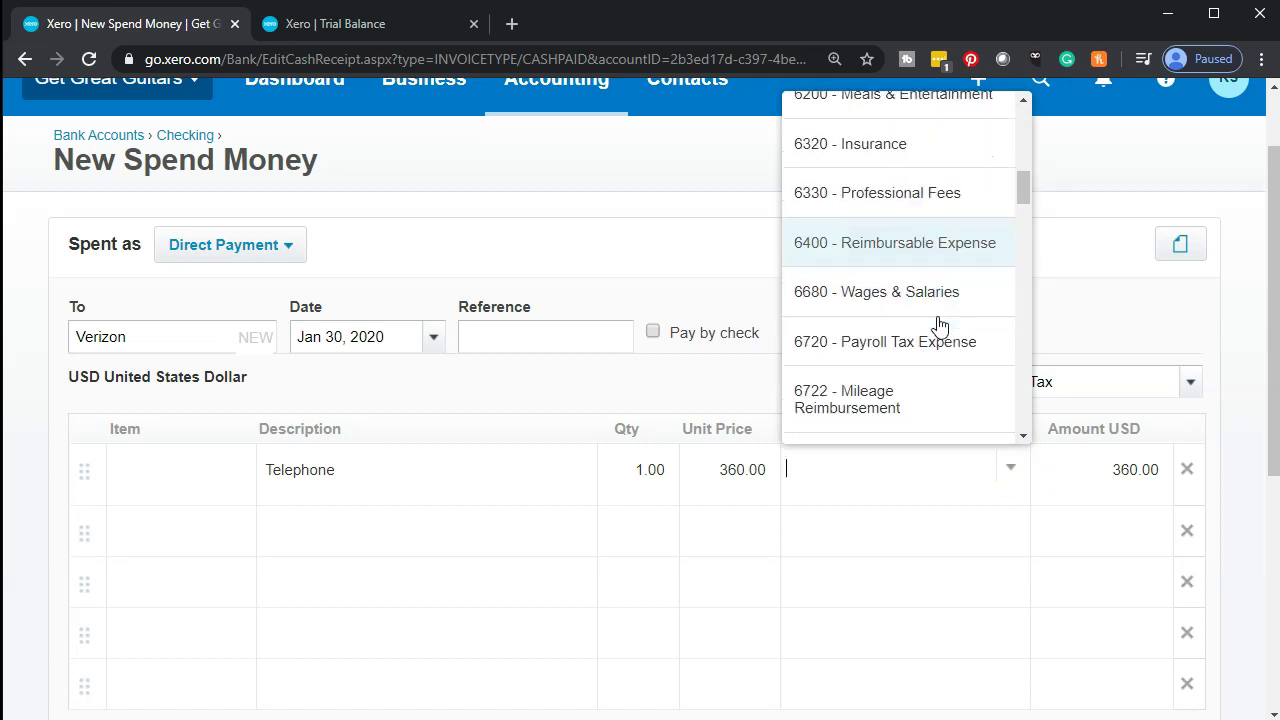
scroll(938, 325, down, 2)
scroll(938, 324, down, 3)
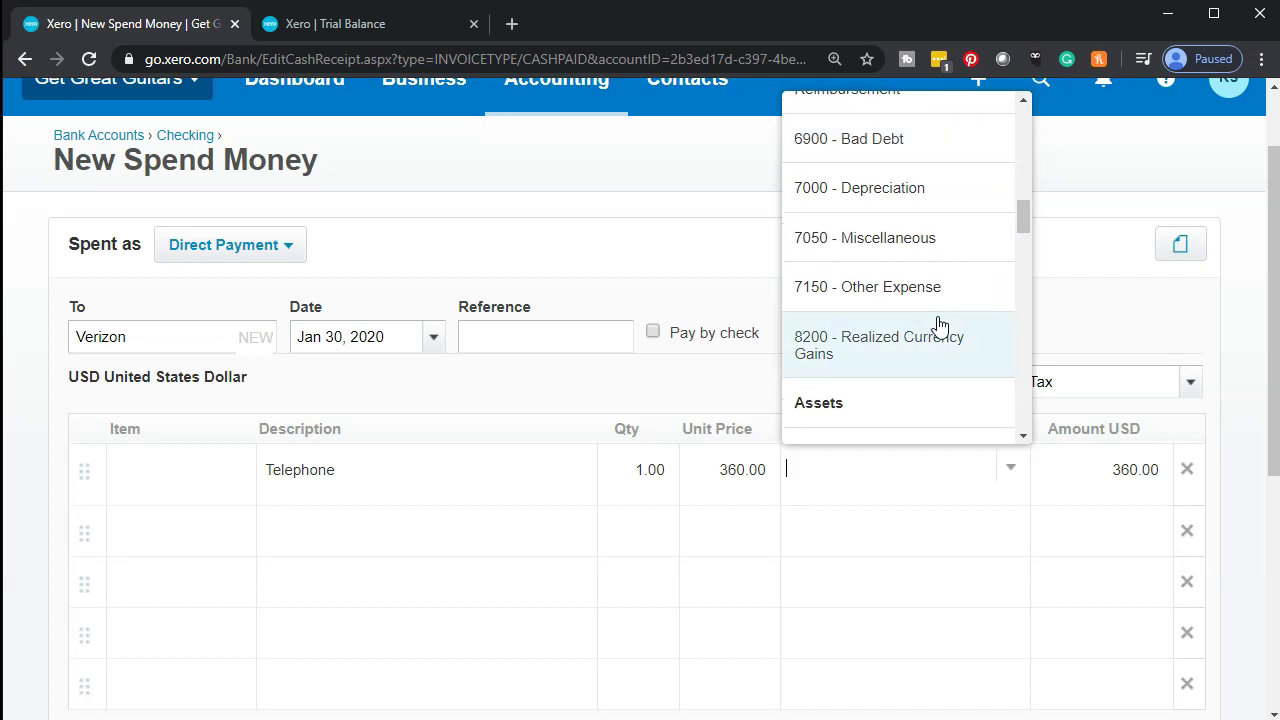
Search the account choices of the Telephone line for an account matching "Tele"
click(863, 491)
text(Tele)
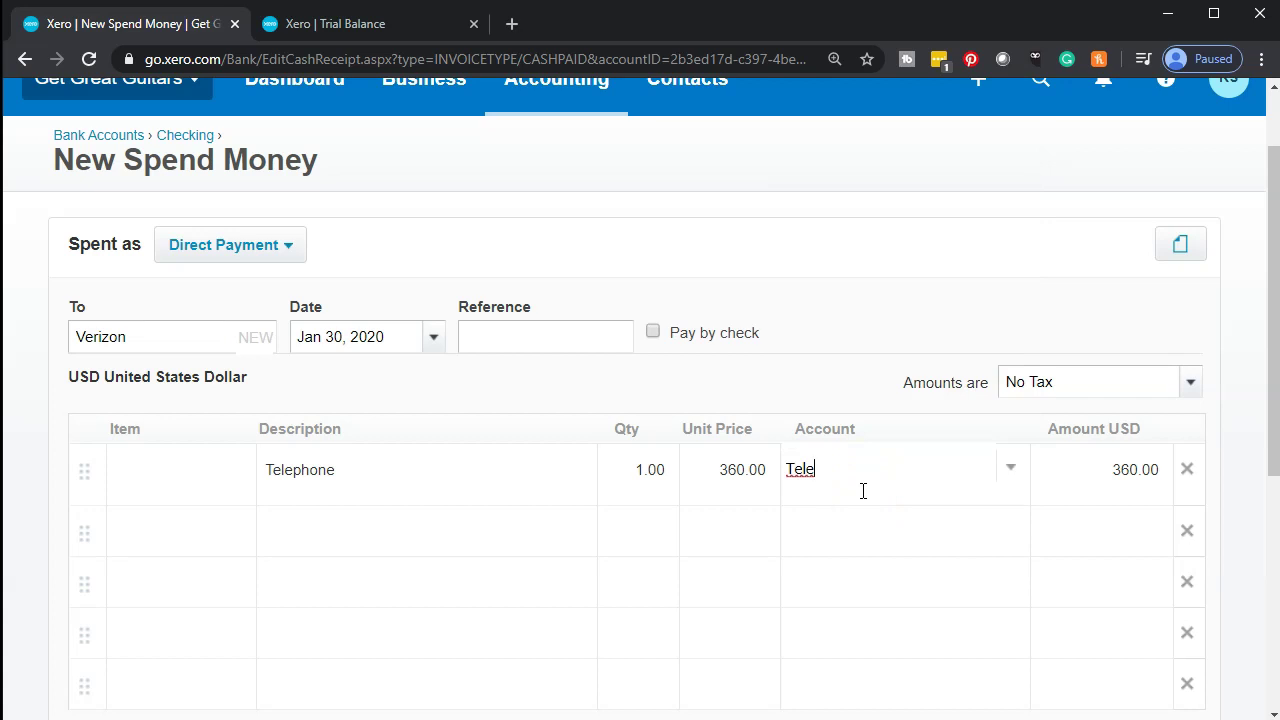
click(1012, 470)
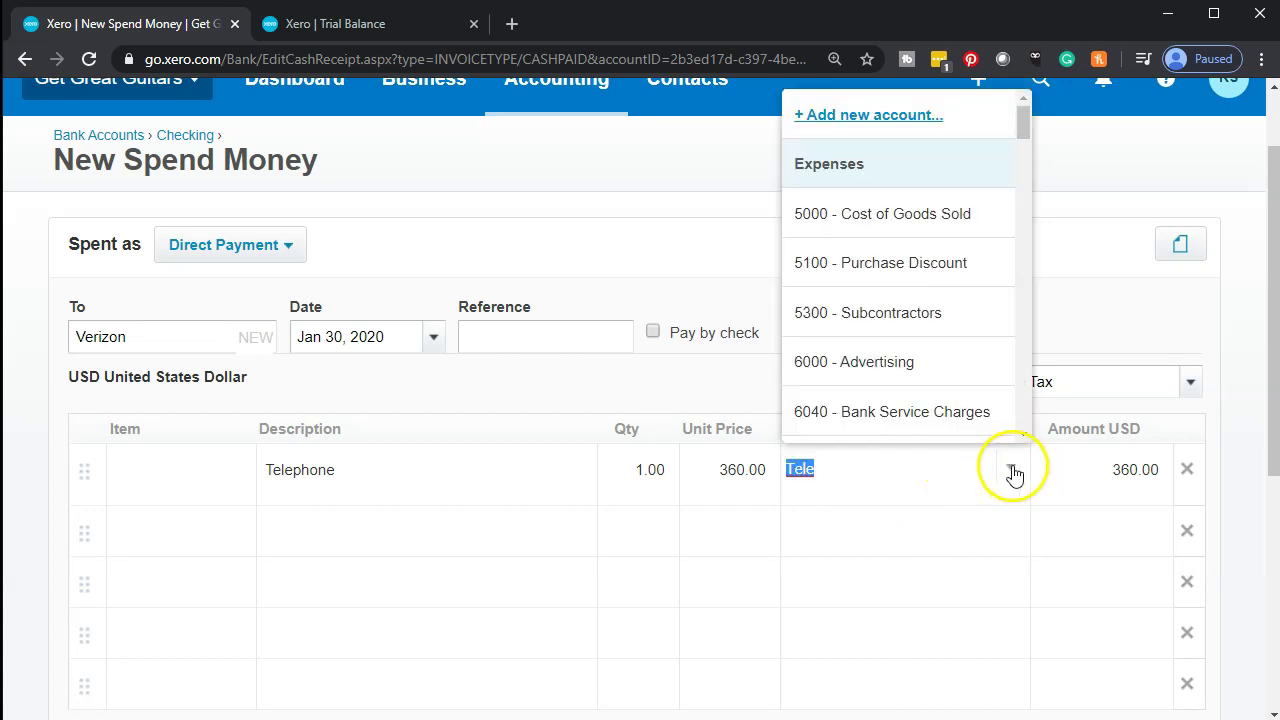
scroll(944, 335, down, 5)
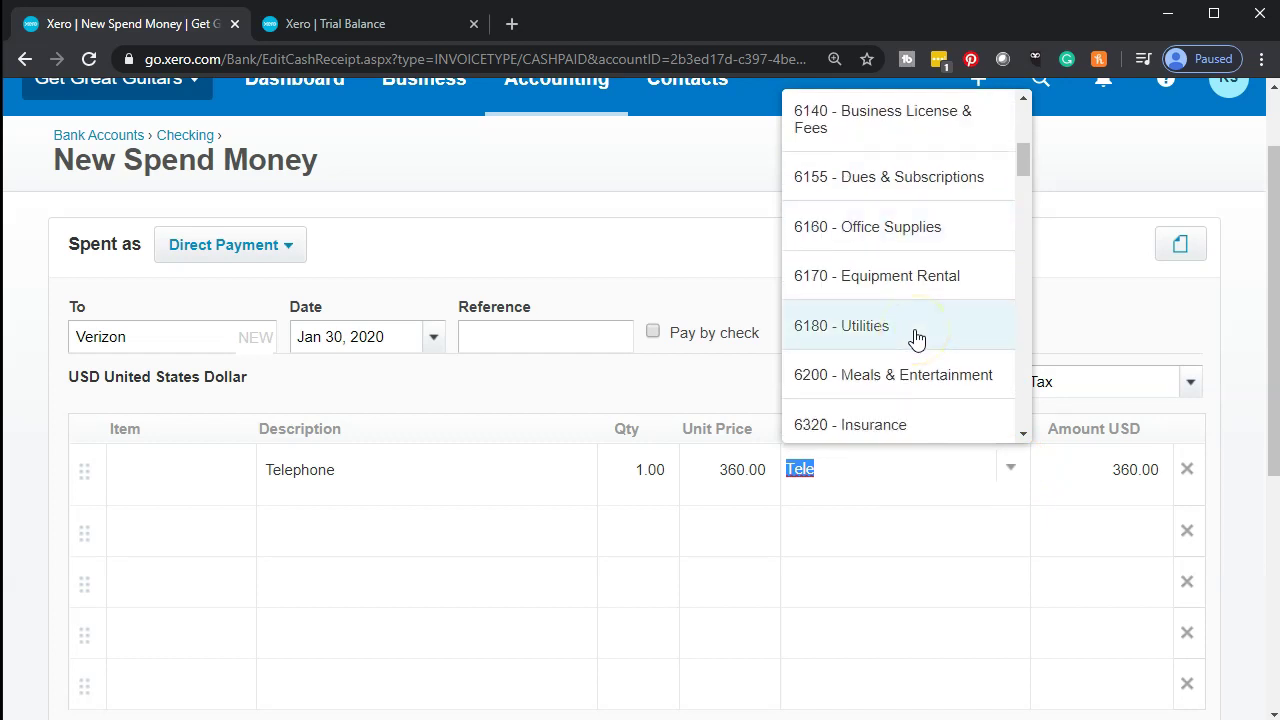
scroll(910, 335, up, 5)
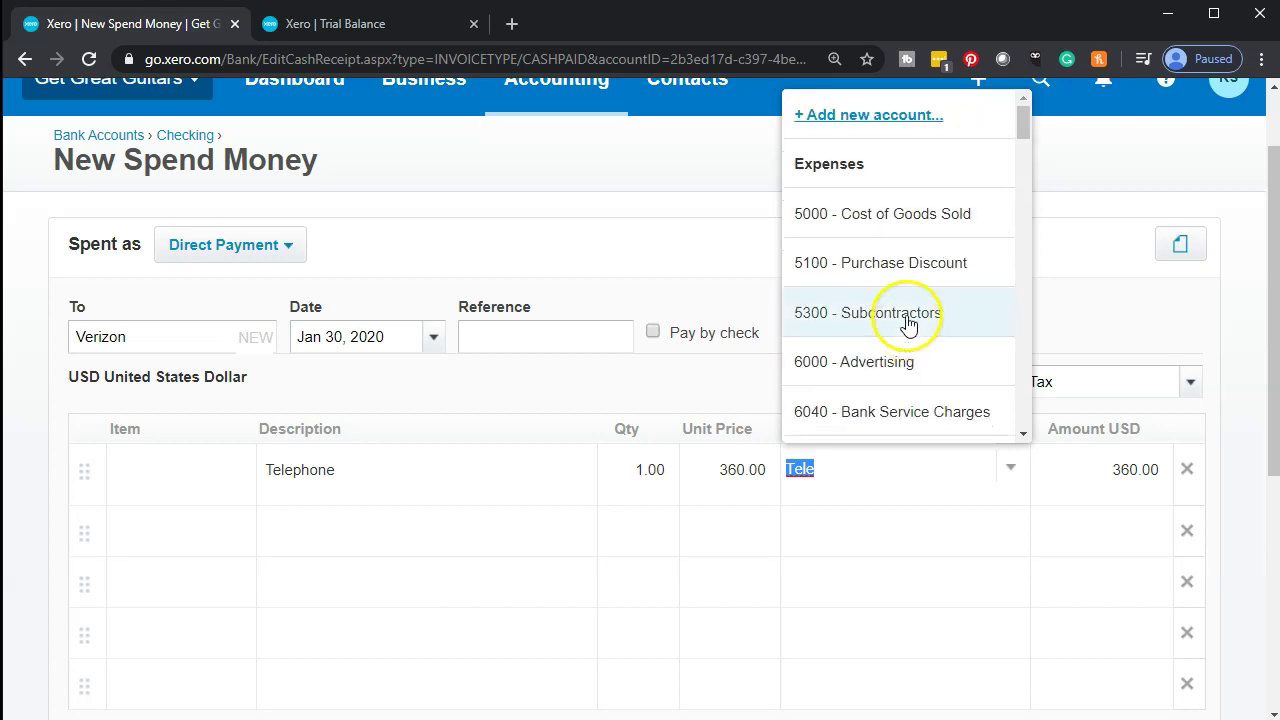
Start a new account for the Telephone line with code 6185 and account type Expense
click(884, 121)
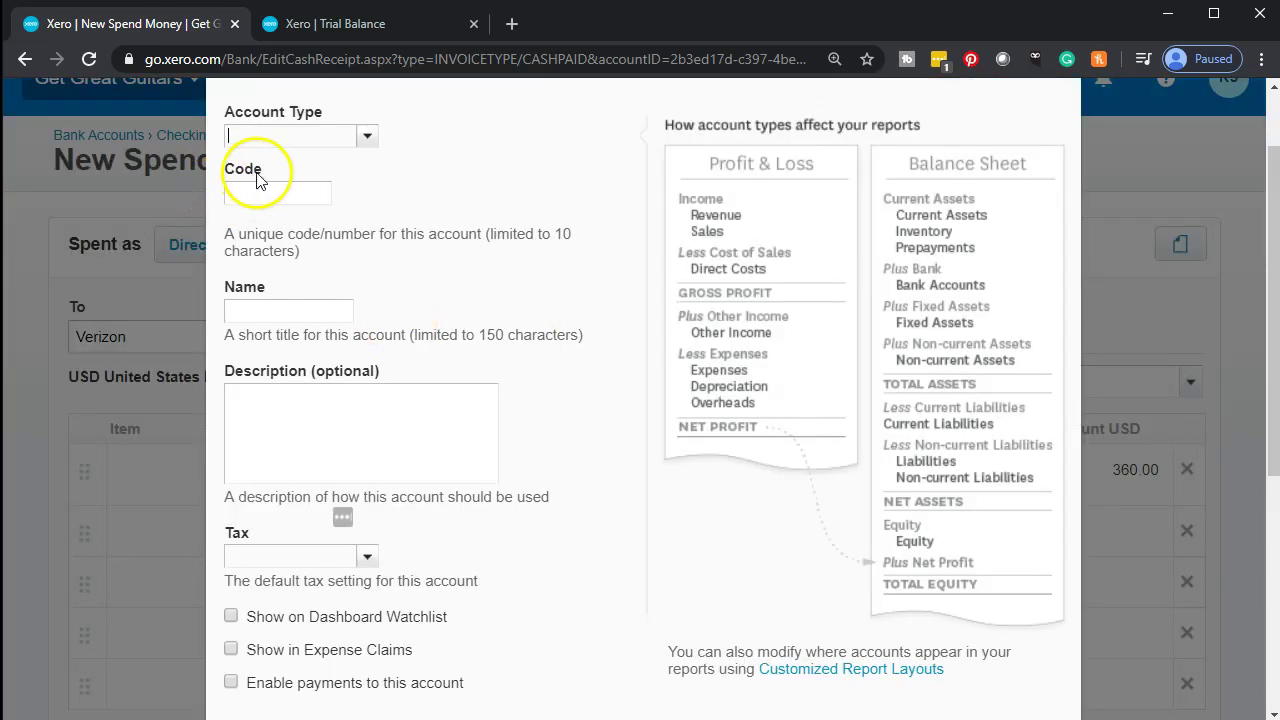
click(266, 196)
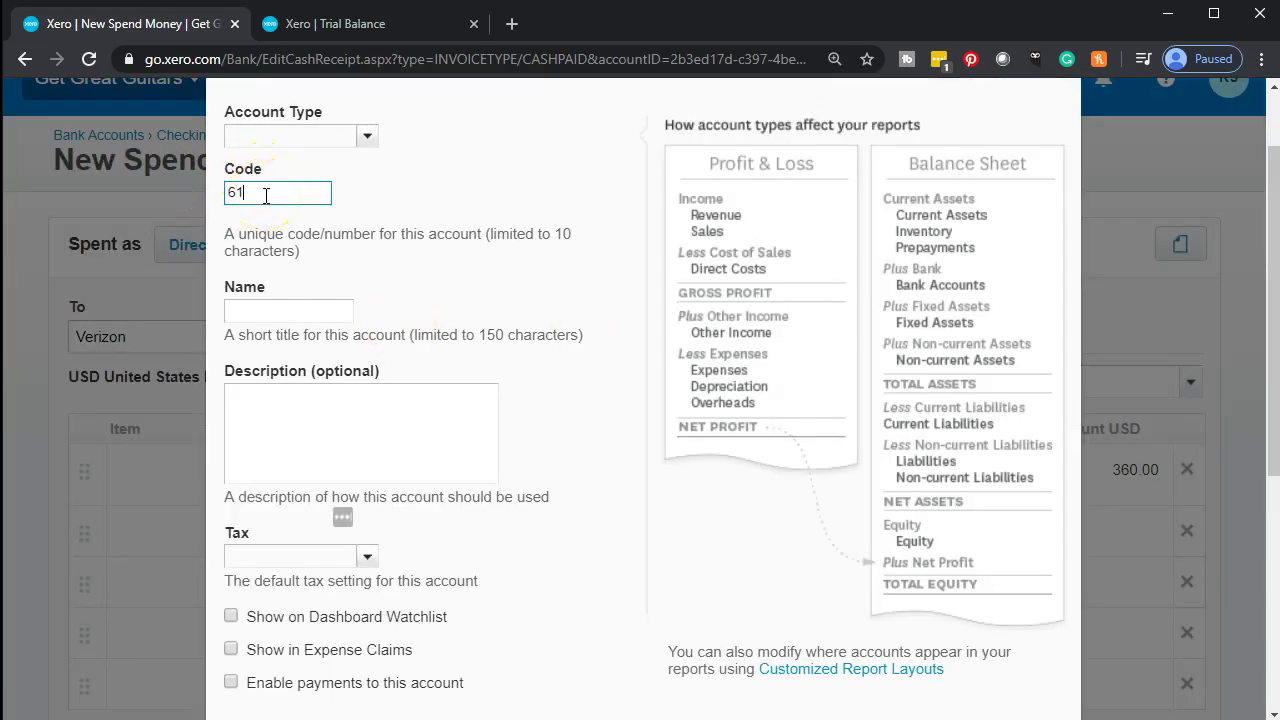
click(369, 140)
scroll(354, 273, down, 2)
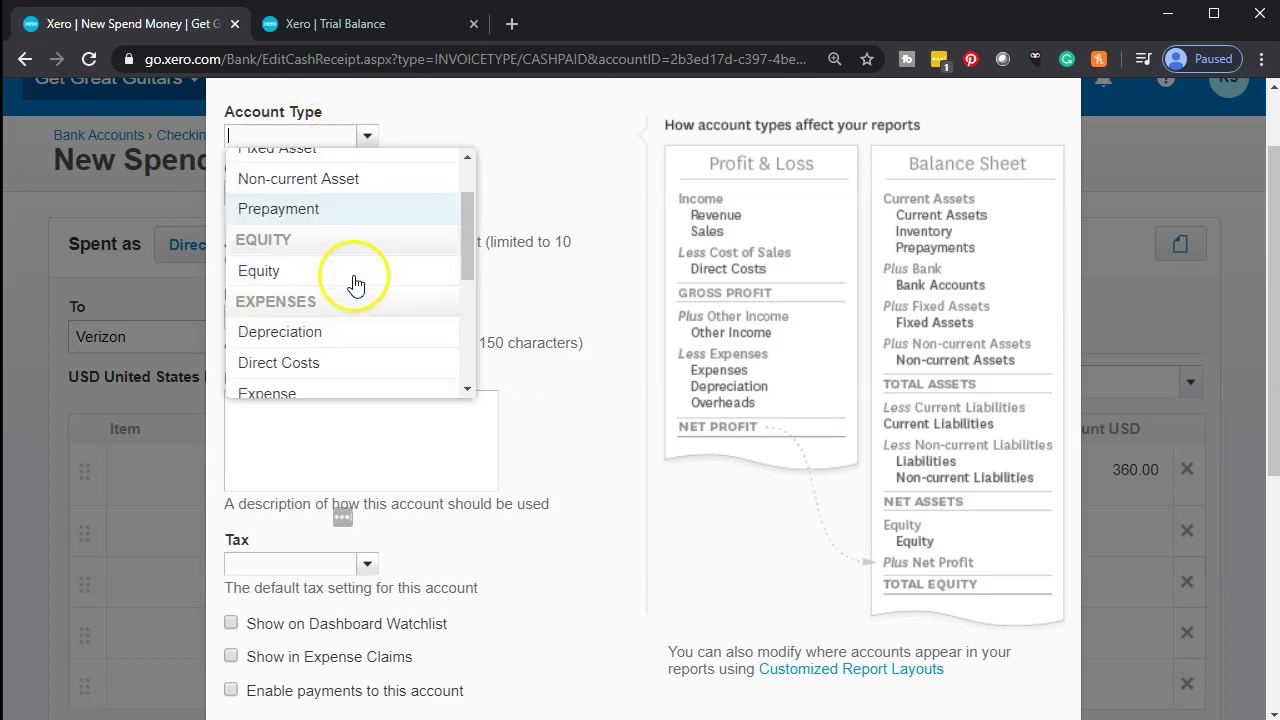
click(327, 369)
Save the new account under the name Telephone and save the Verizon payment
click(279, 319)
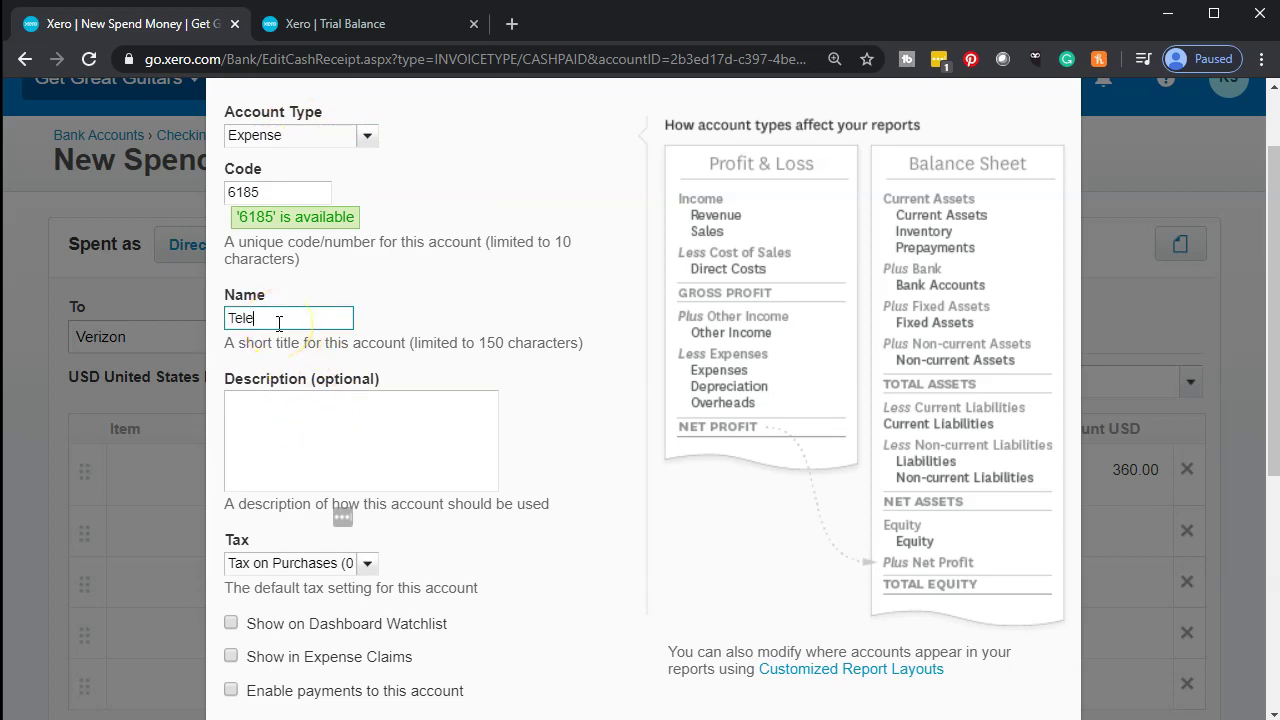
key(Tab)
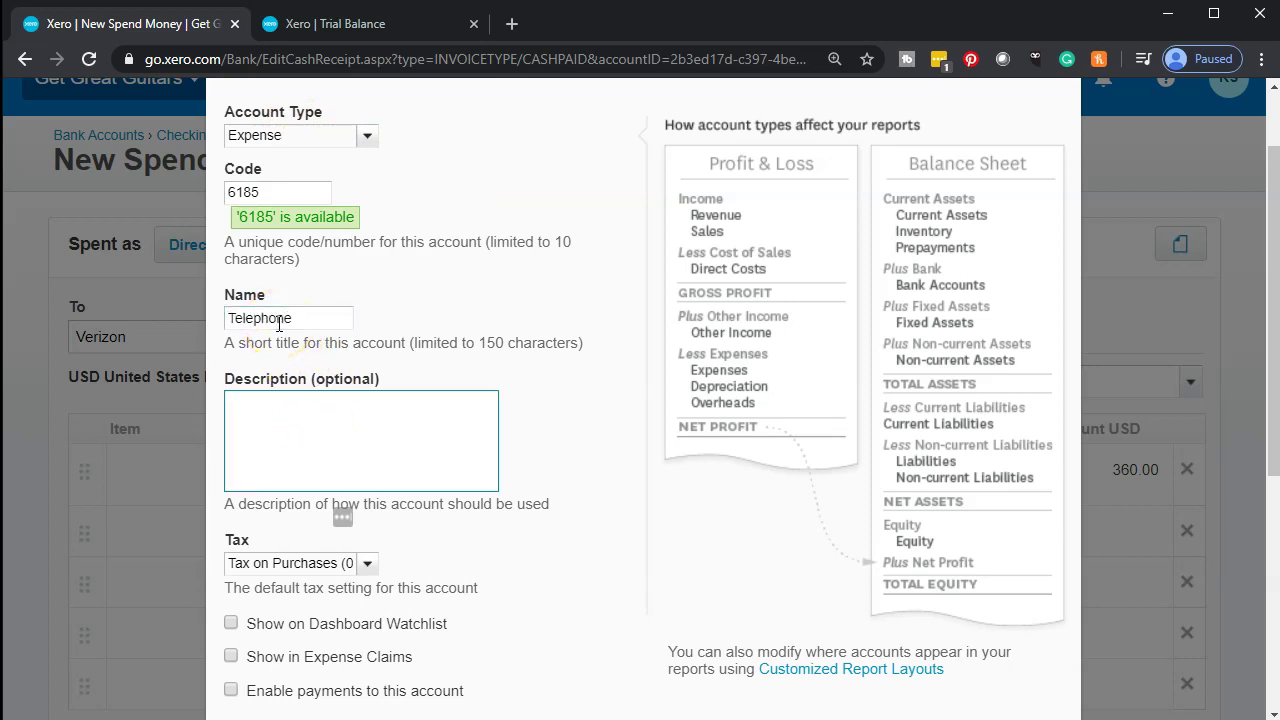
scroll(279, 318, down, 3)
click(915, 645)
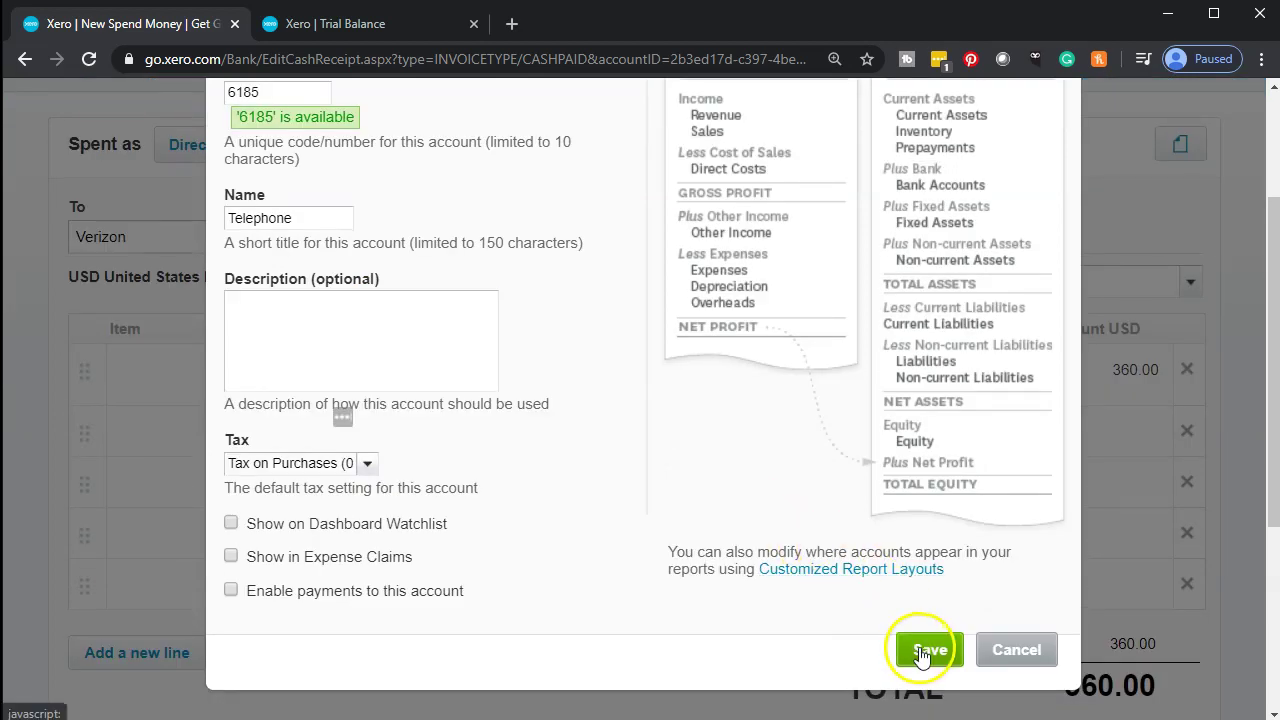
scroll(606, 503, down, 3)
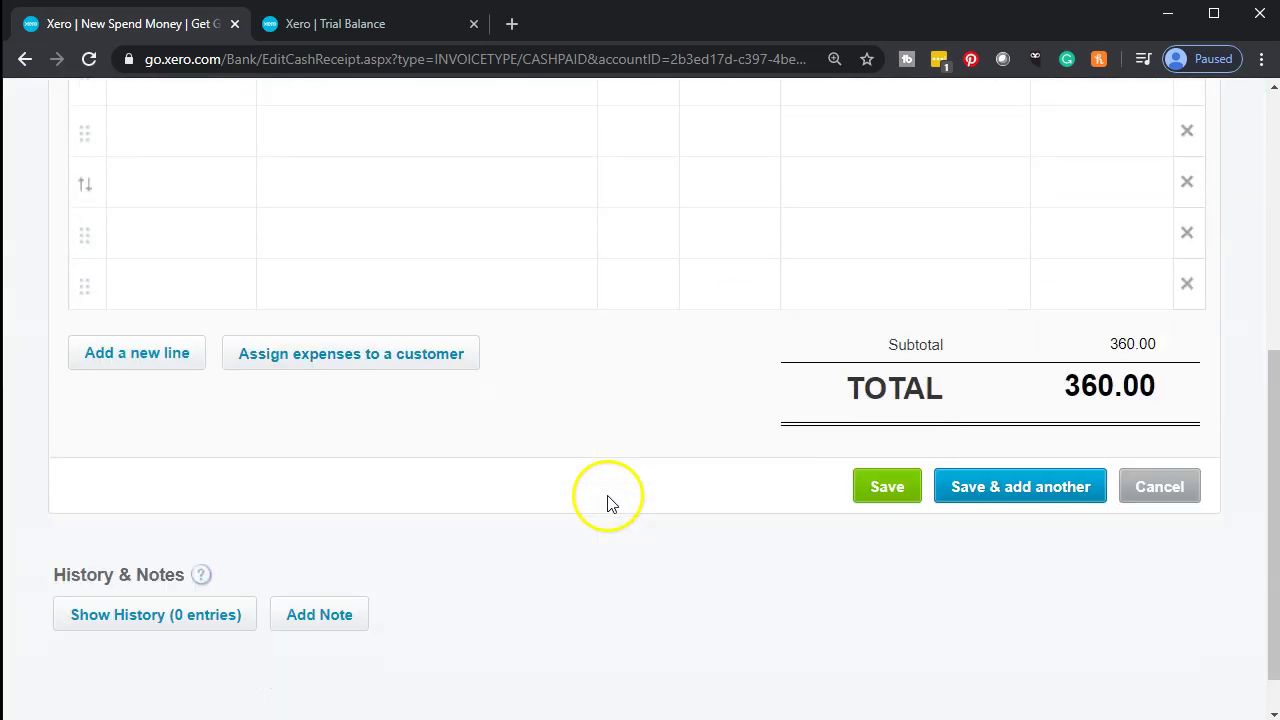
click(889, 488)
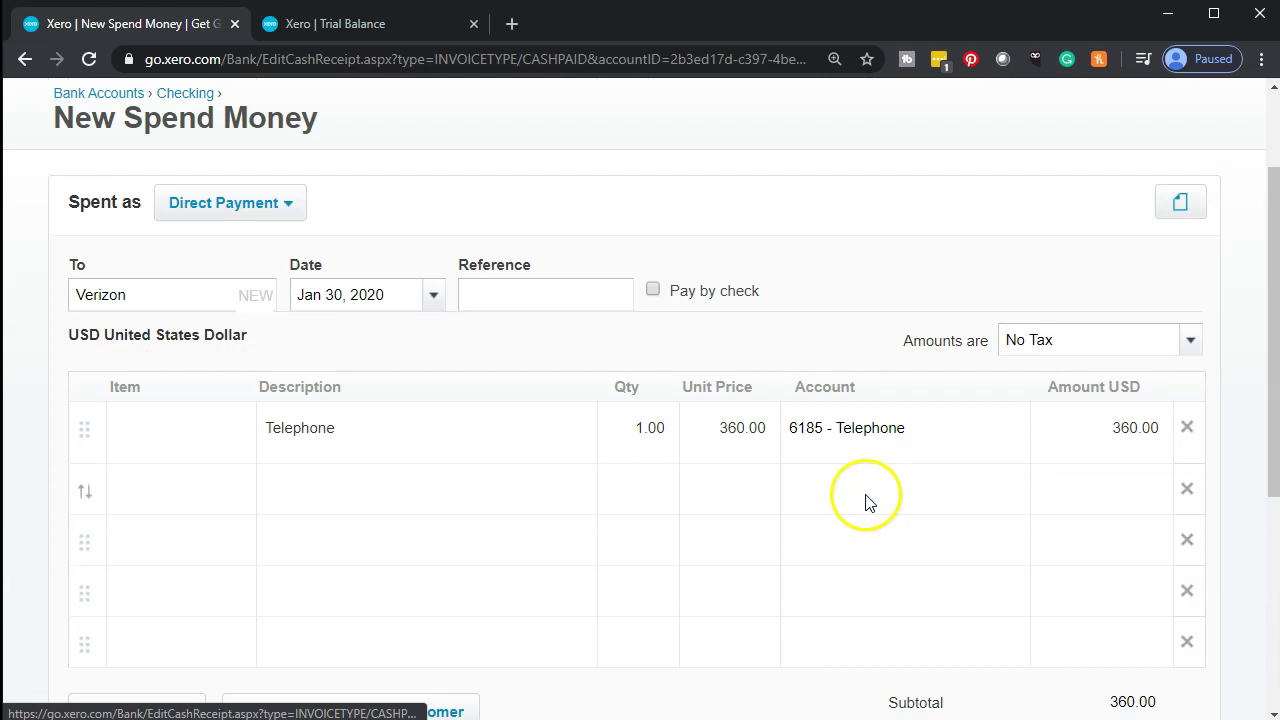
Update the trial balance as of Jan 31, 2020 and check its Checking and expense account balances
click(360, 25)
scroll(414, 257, up, 5)
scroll(734, 263, up, 2)
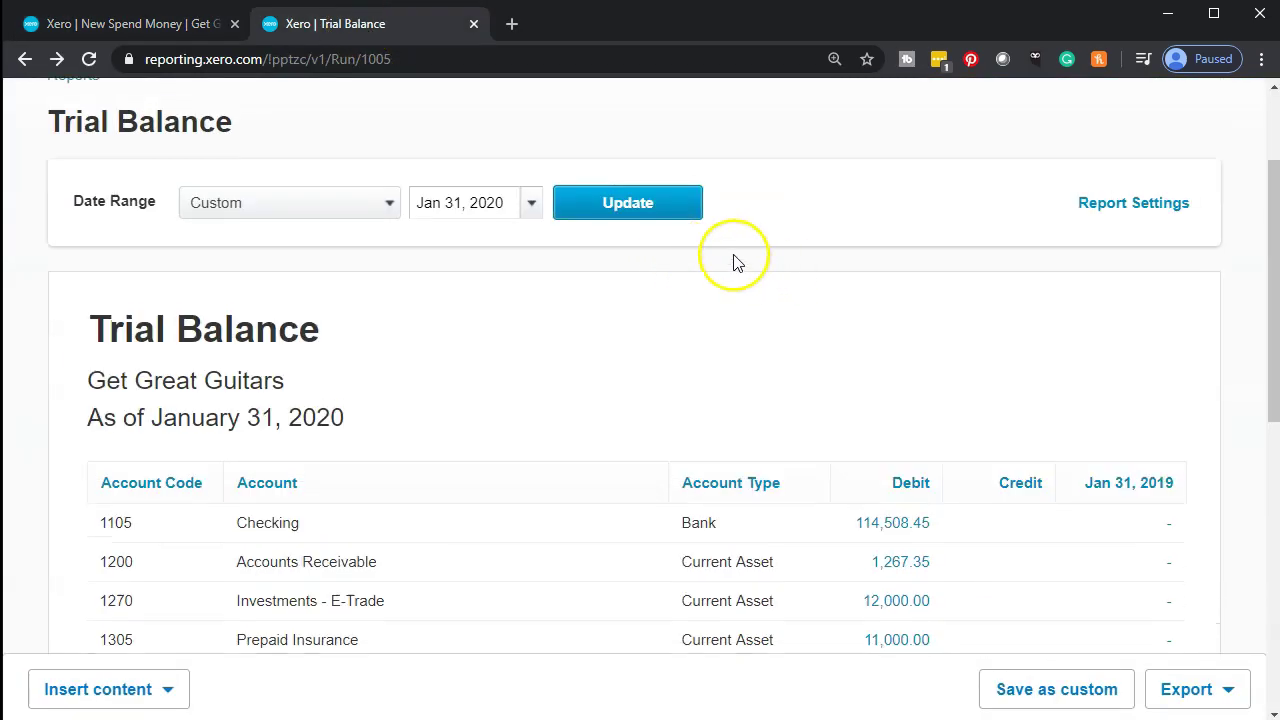
click(644, 216)
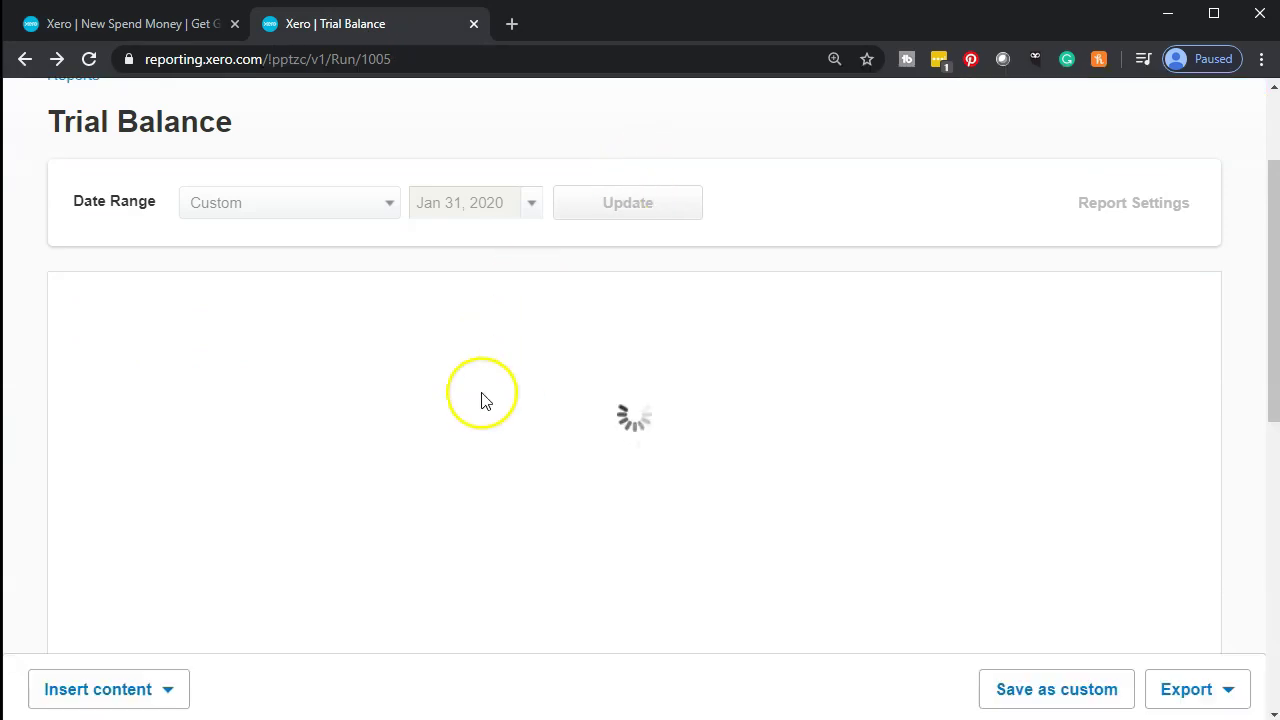
scroll(487, 420, down, 3)
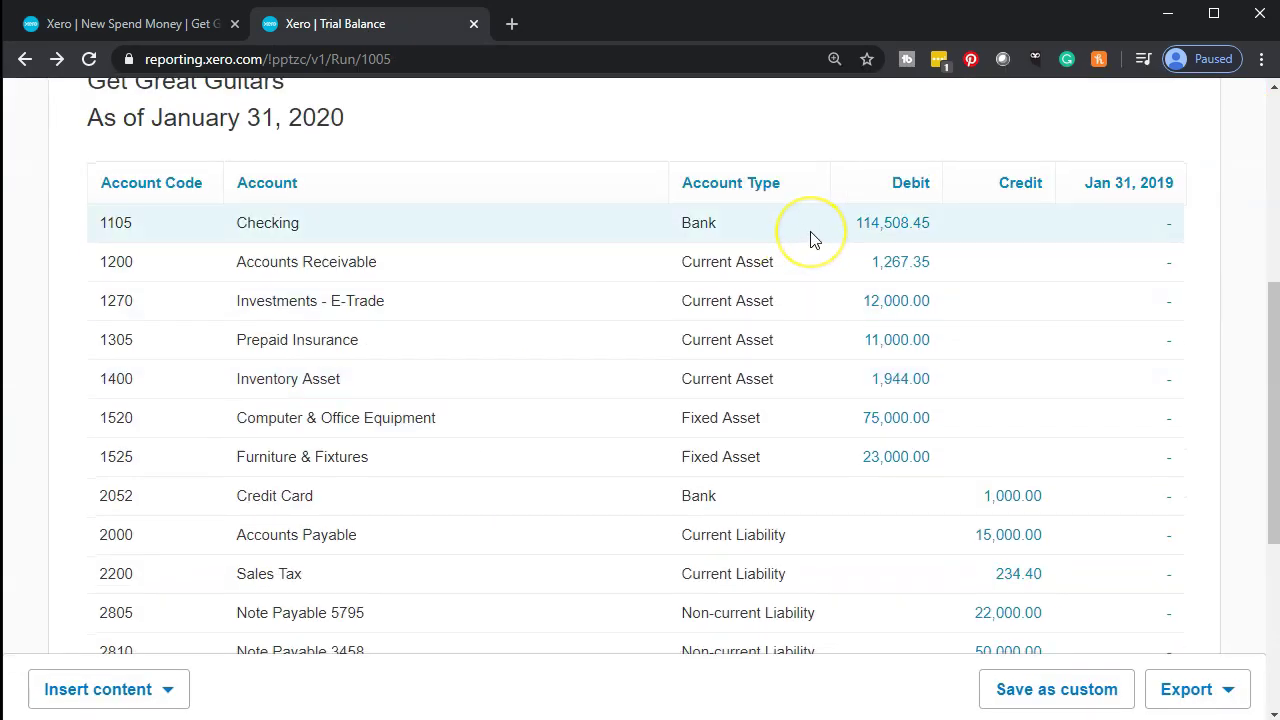
scroll(812, 240, down, 4)
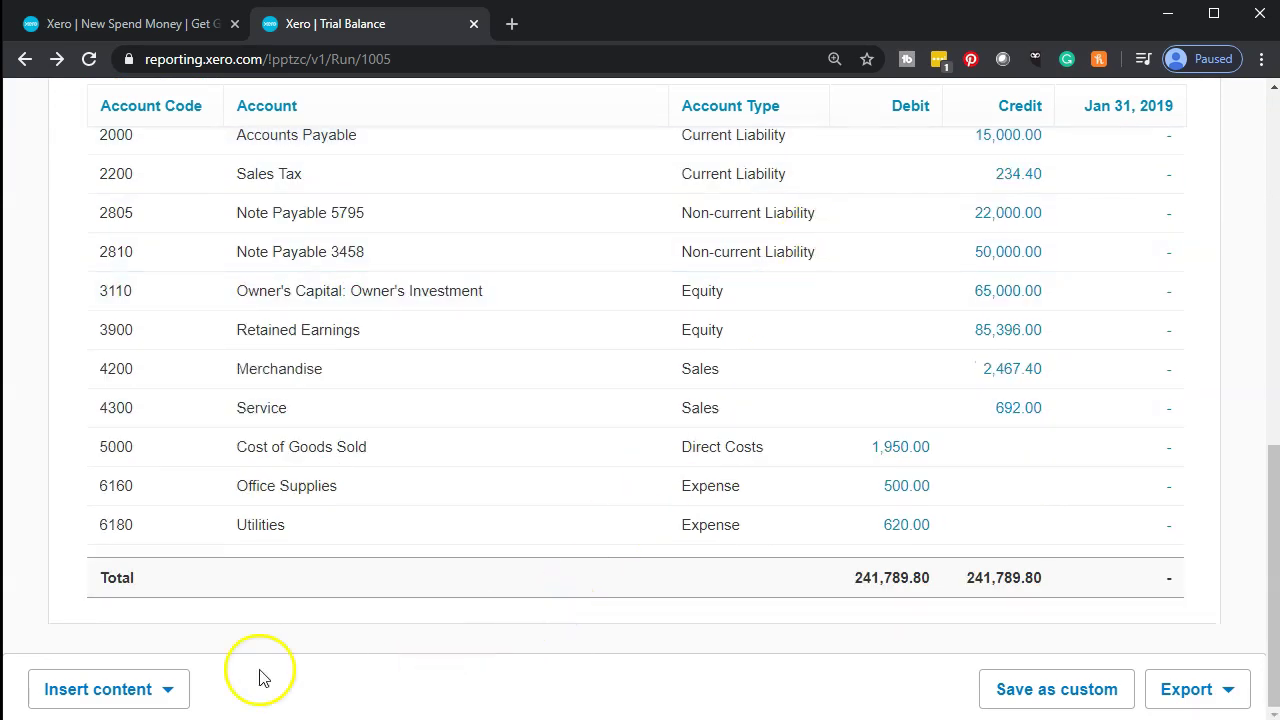
scroll(912, 455, up, 7)
scroll(912, 455, down, 6)
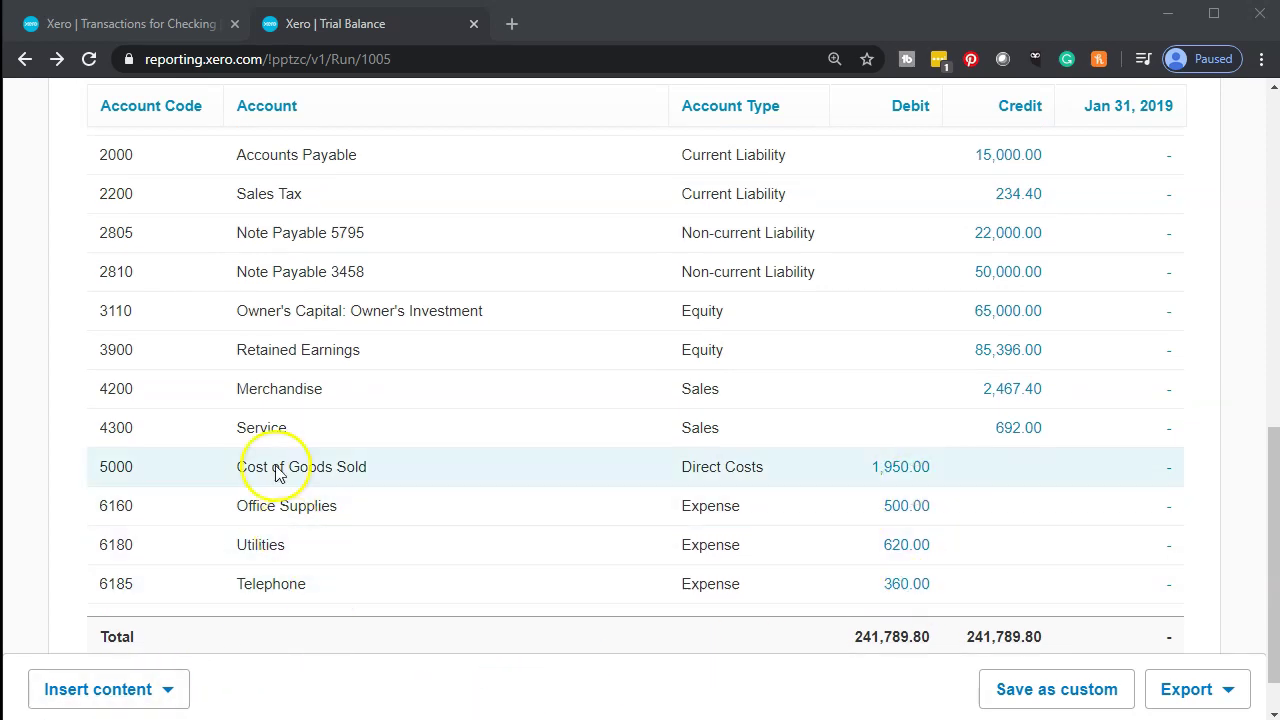
Open the Balance Sheet report in place of the Checking transactions and duplicate its browser tab
click(178, 24)
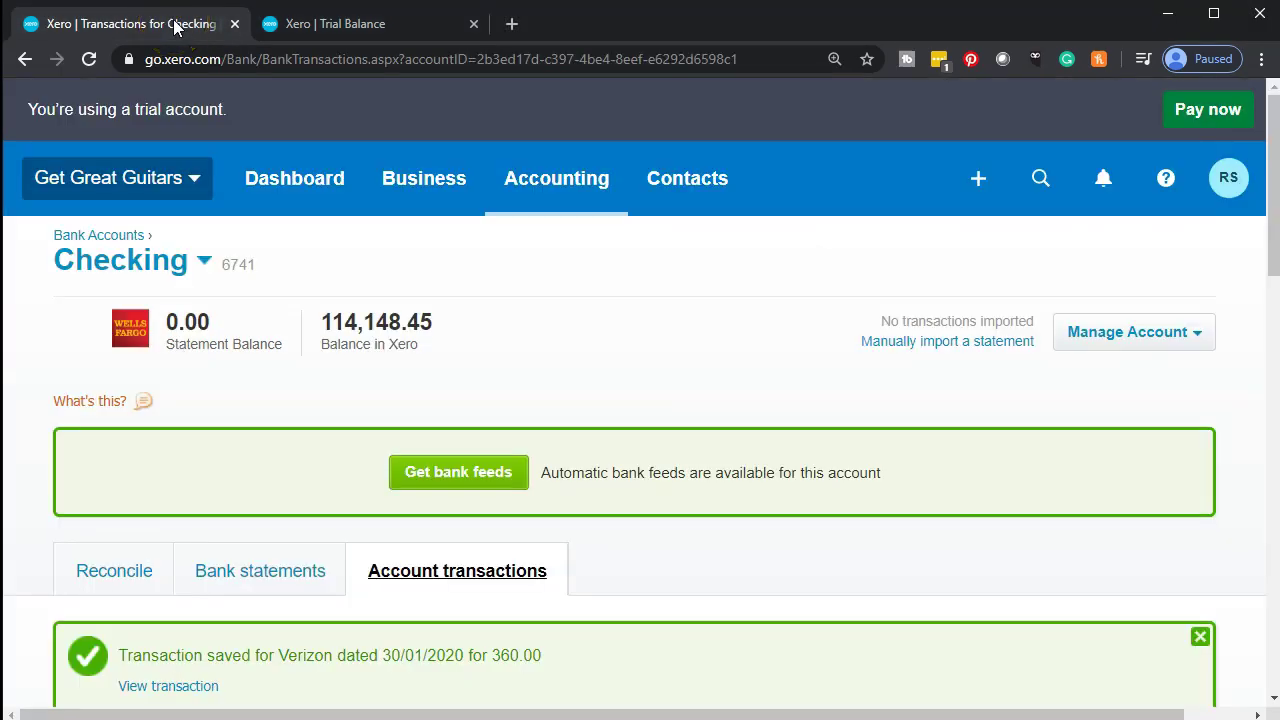
click(557, 190)
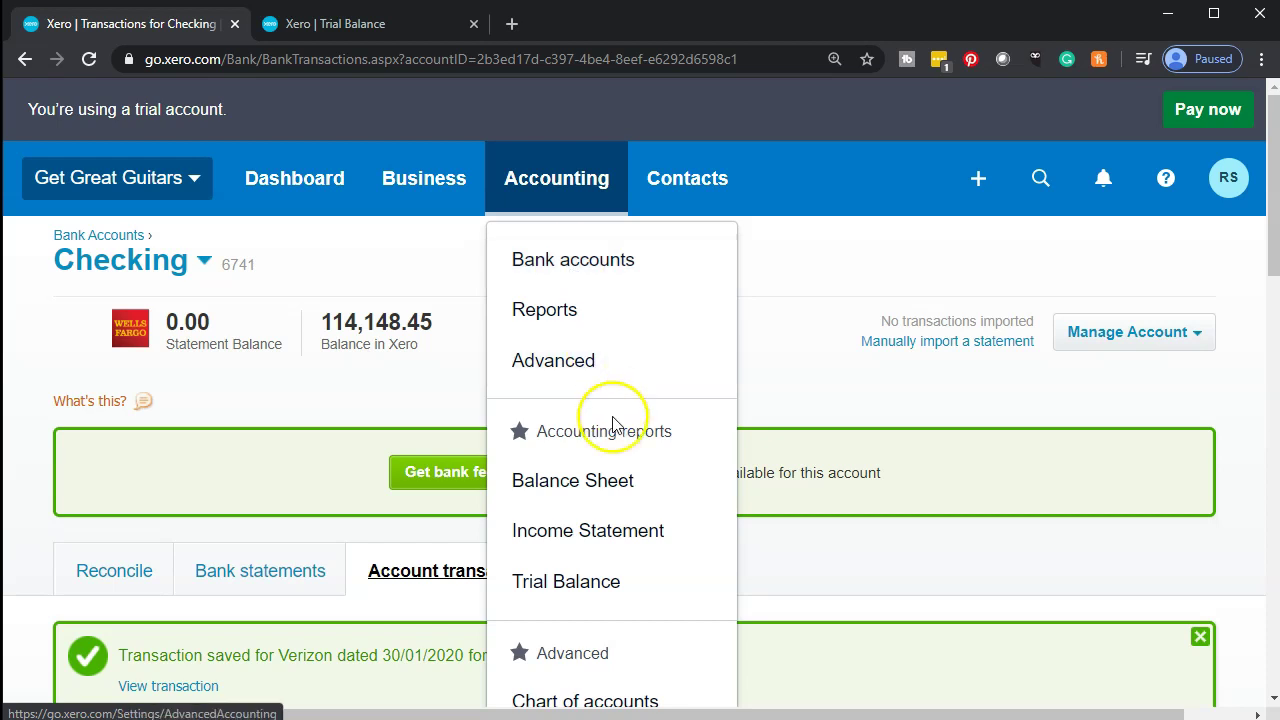
click(570, 484)
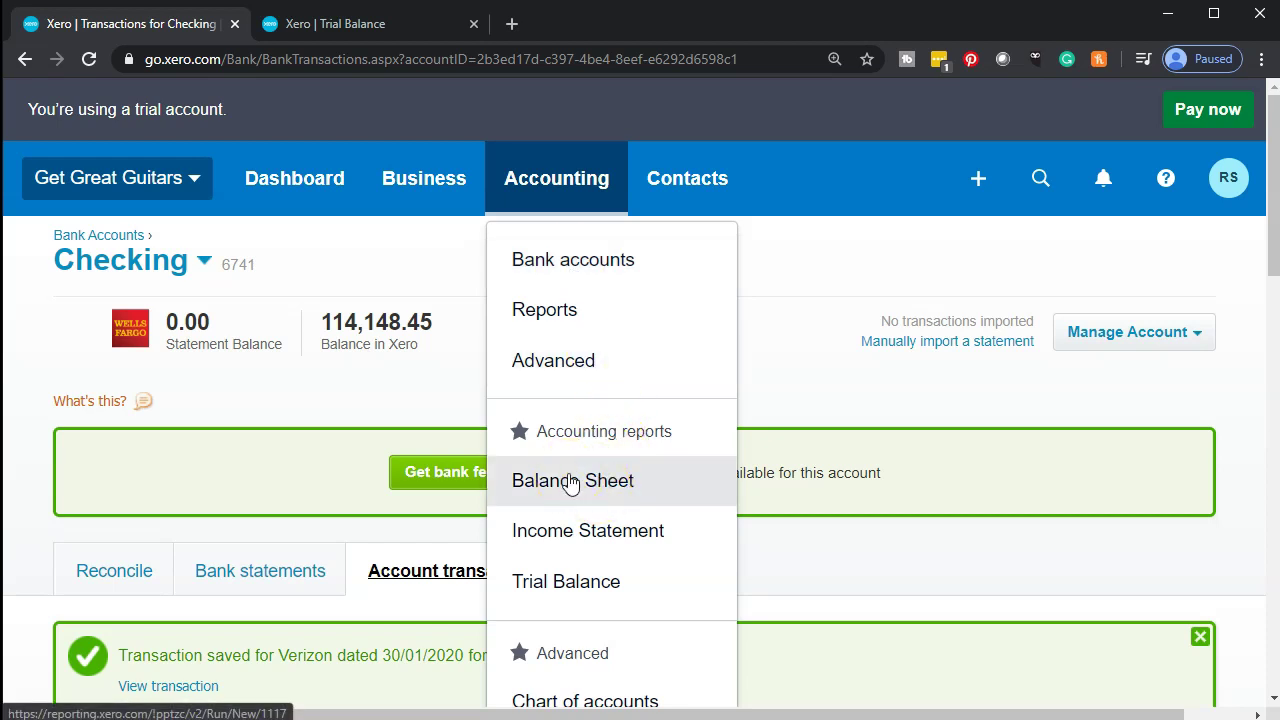
click(573, 498)
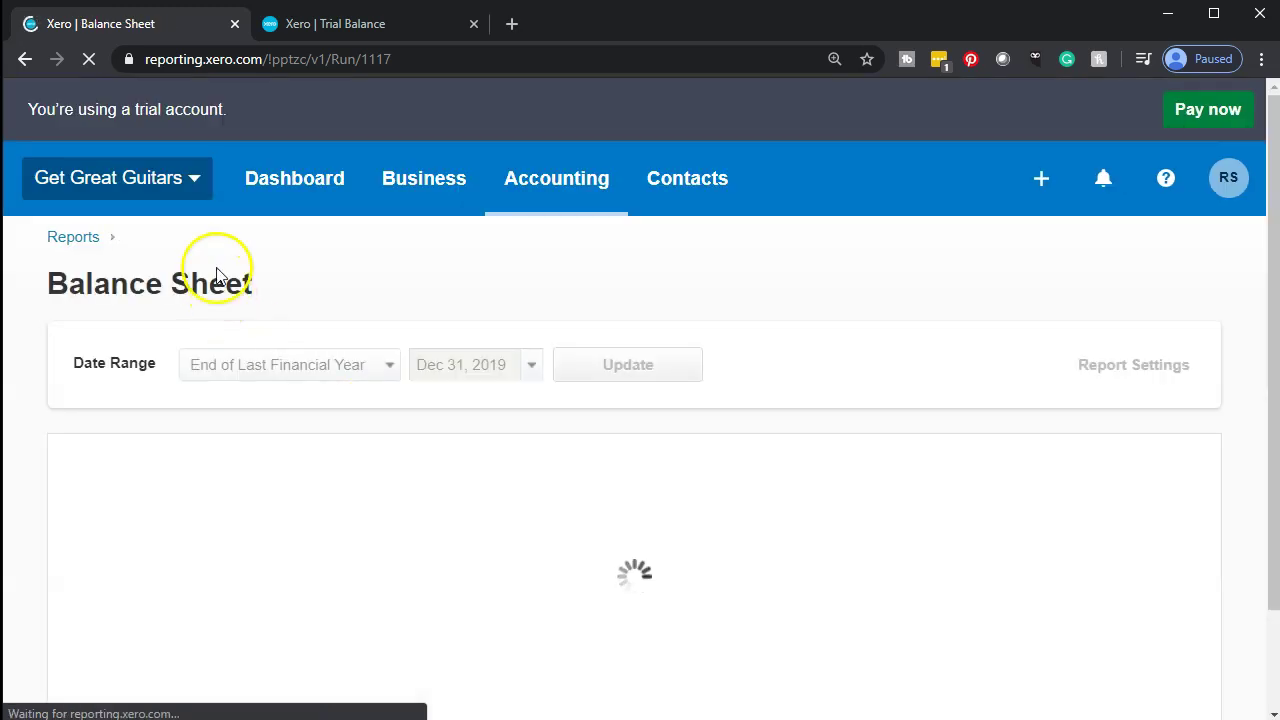
right_click(155, 23)
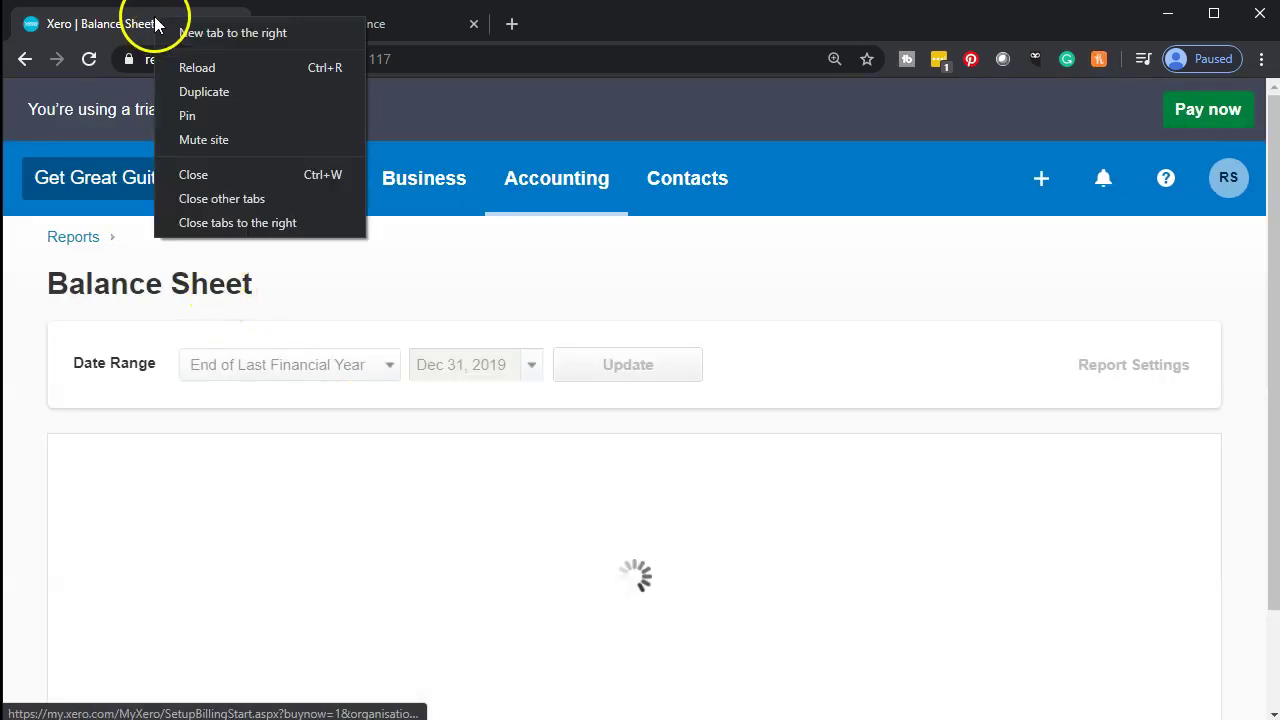
click(208, 92)
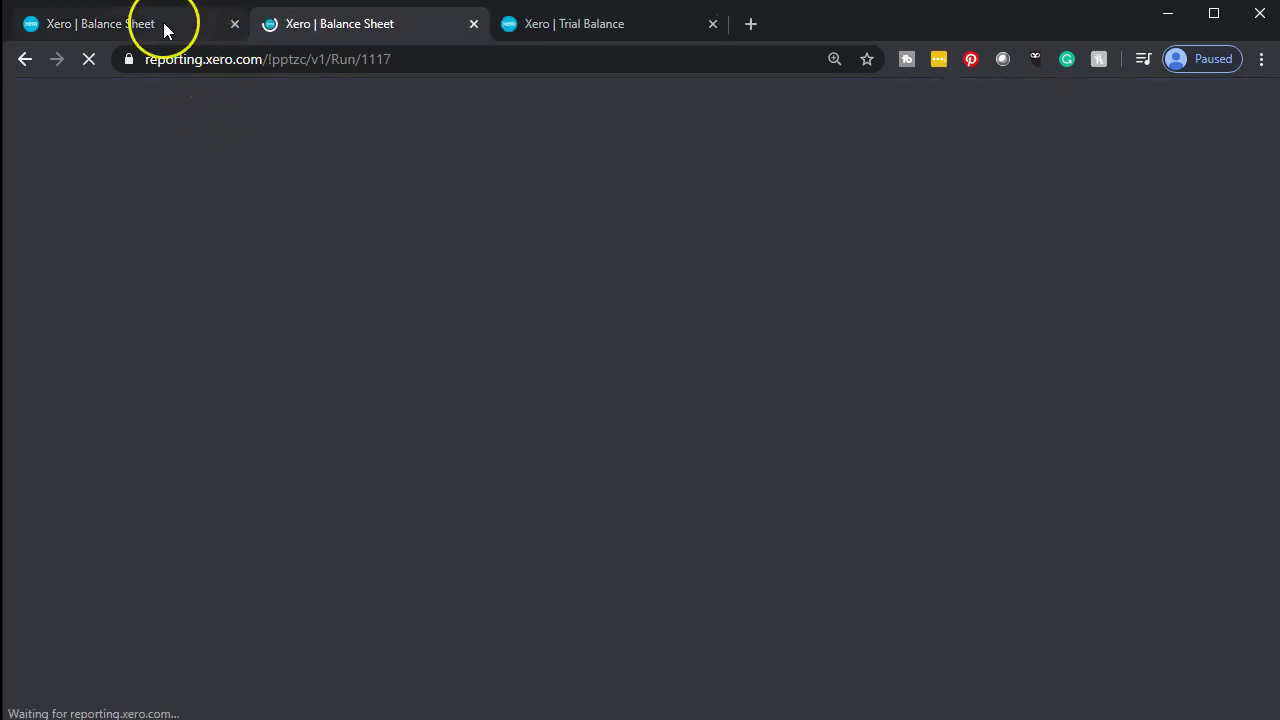
Open the Income Statement report in the original Balance Sheet tab and duplicate that browser tab
click(163, 23)
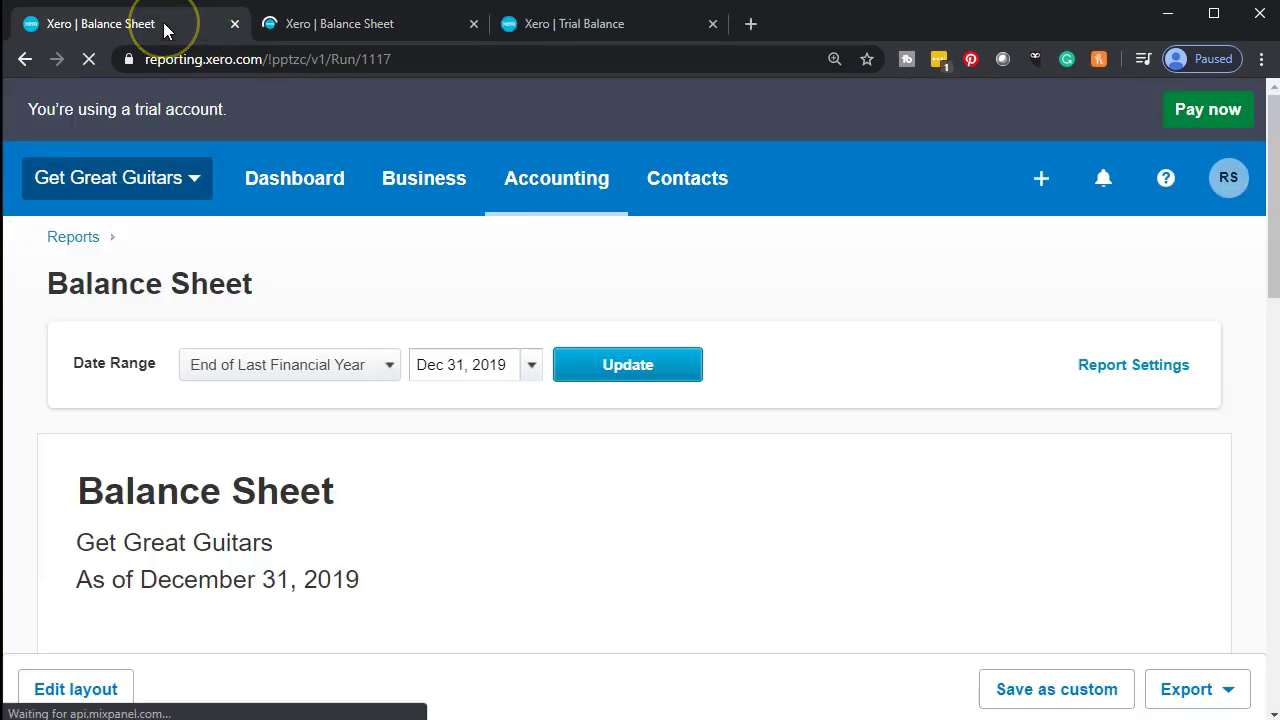
click(568, 182)
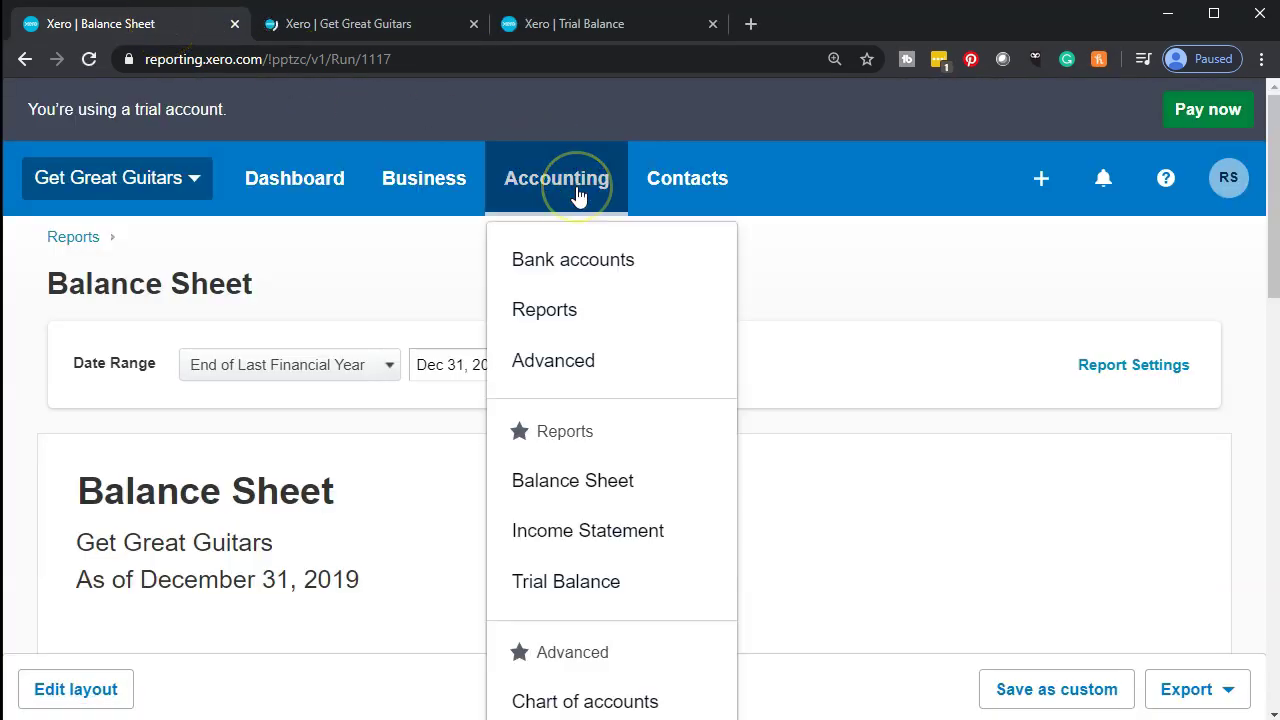
click(574, 536)
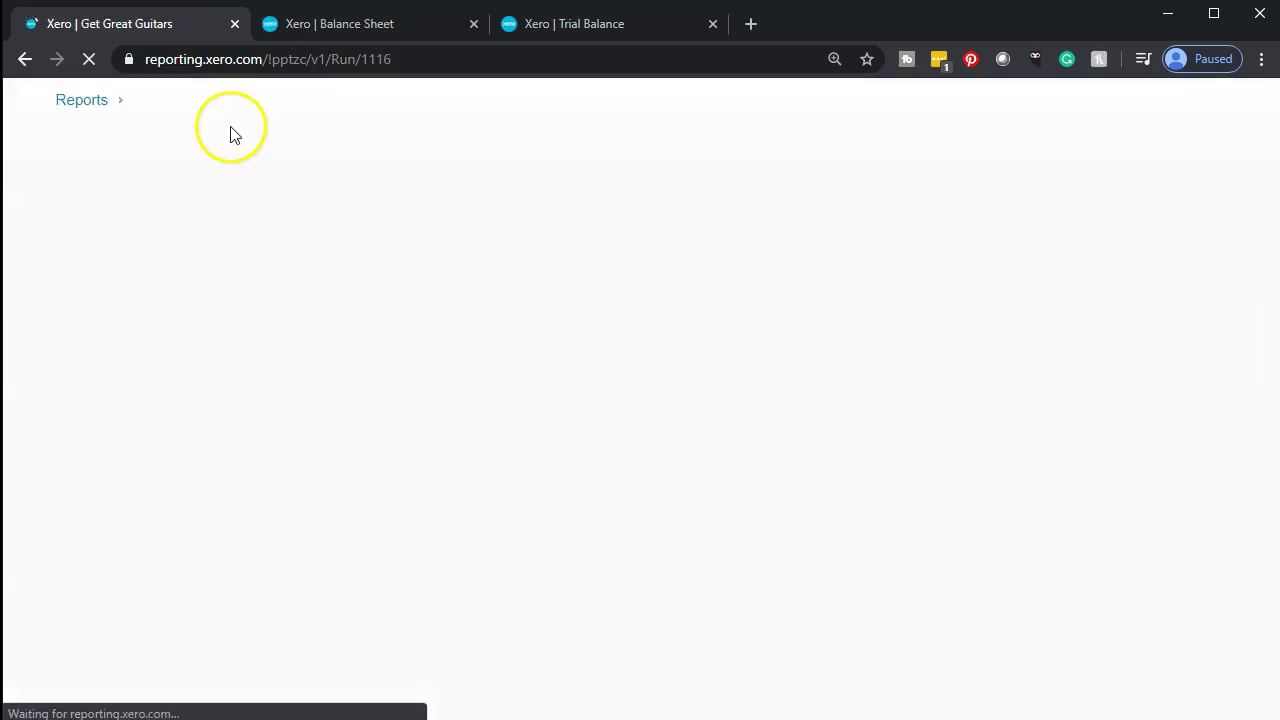
right_click(147, 36)
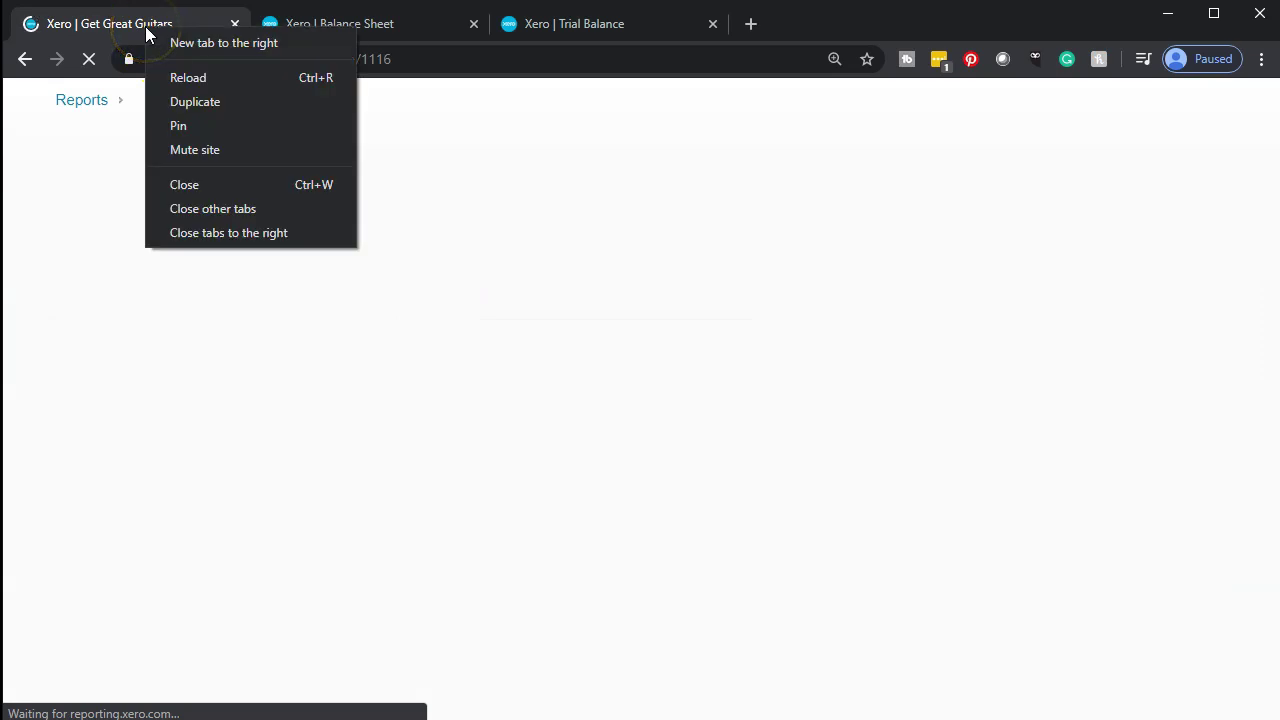
click(185, 101)
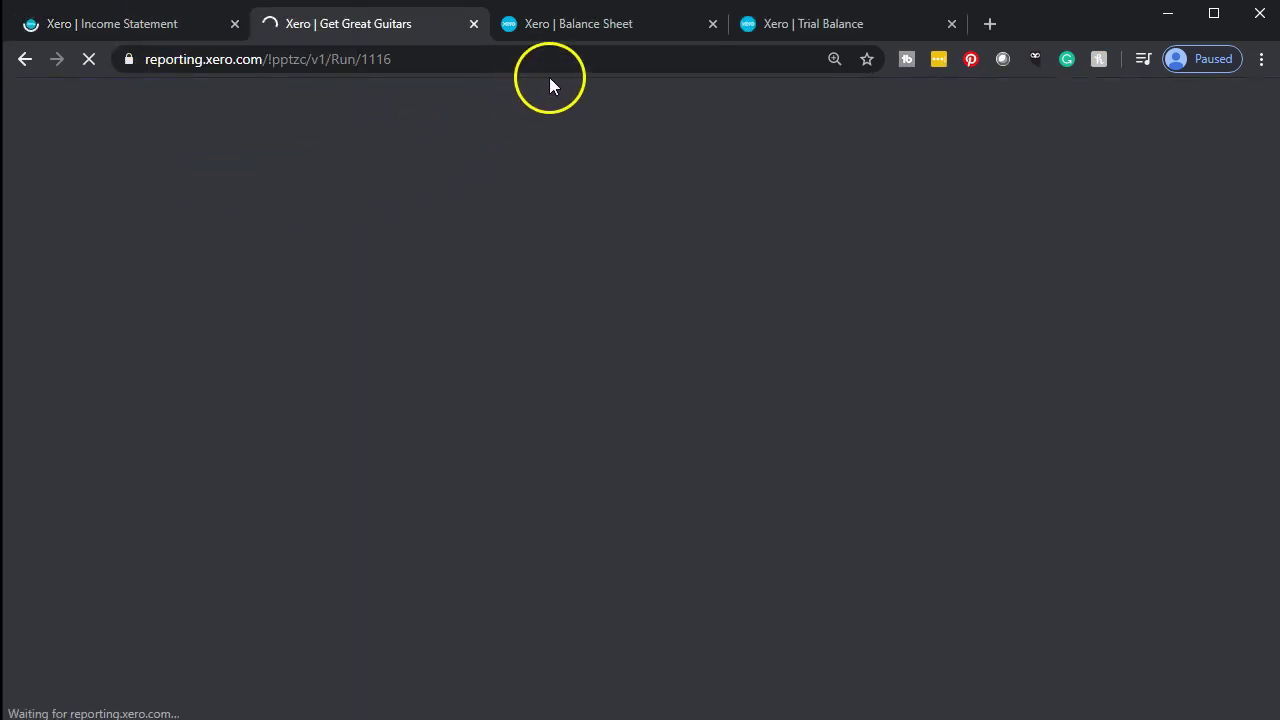
Update the Balance Sheet report to Jan 31, 2020 and review its current and fixed assets
click(563, 23)
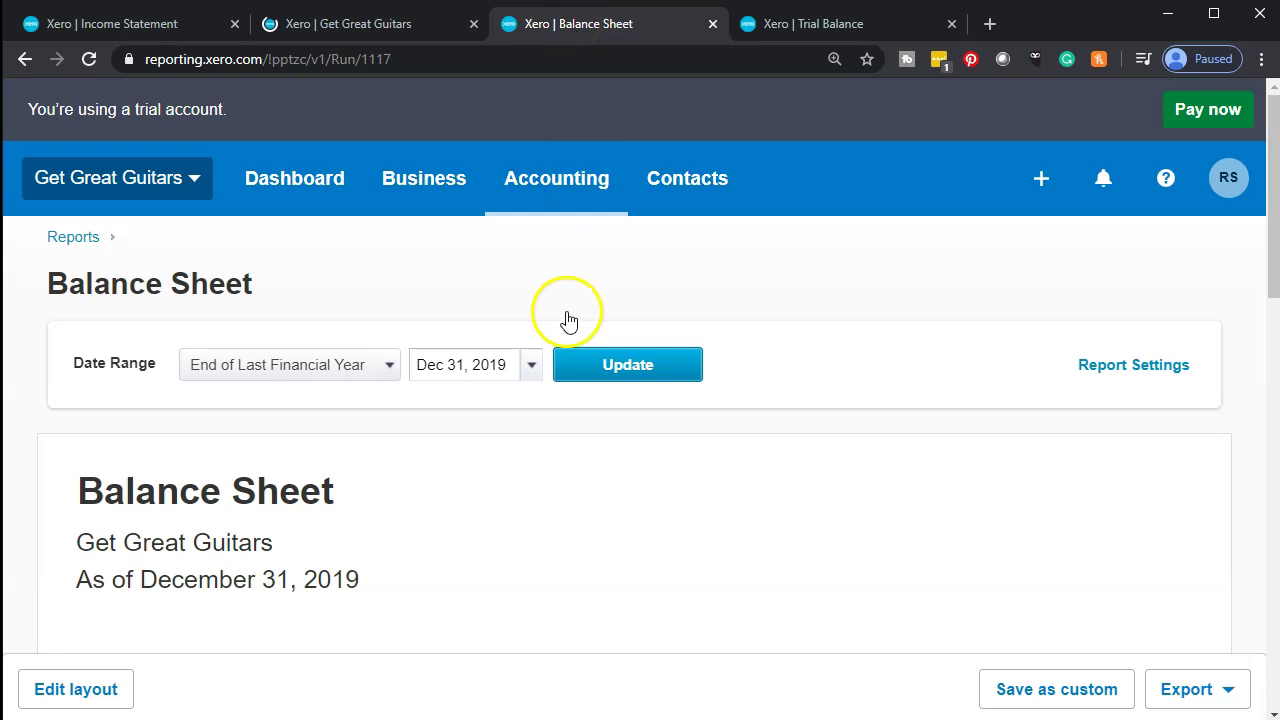
click(533, 366)
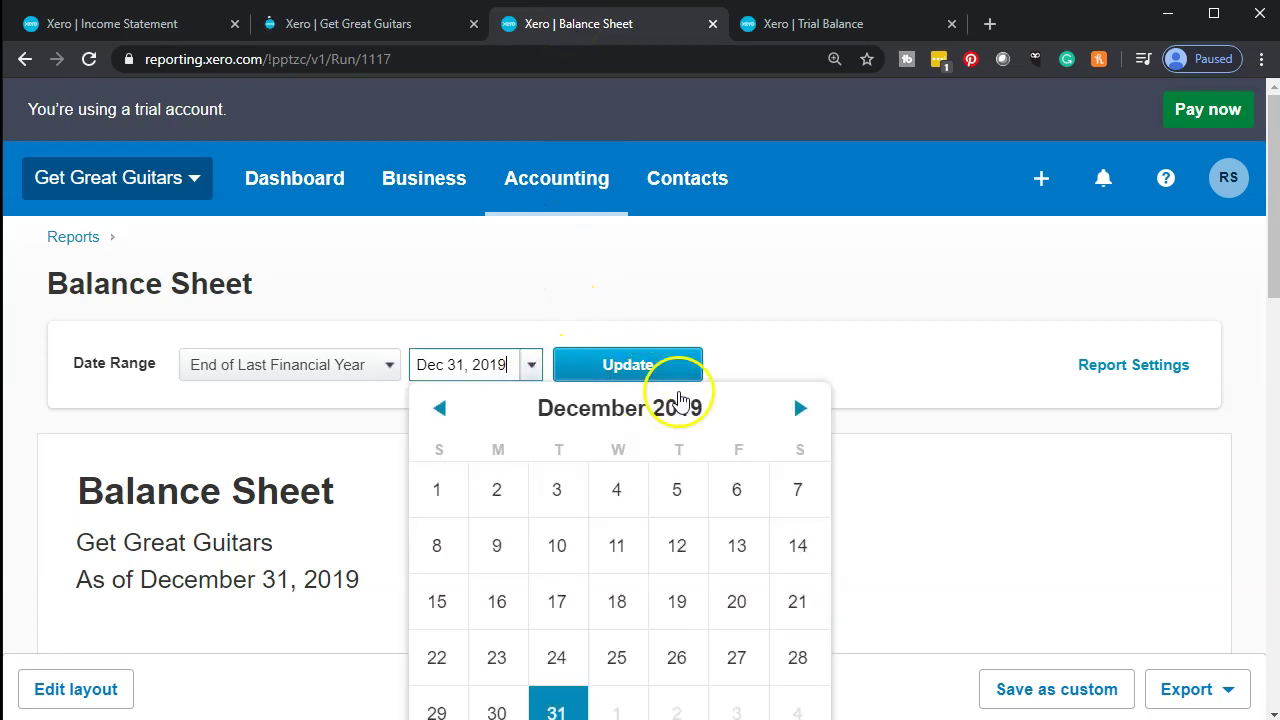
click(801, 408)
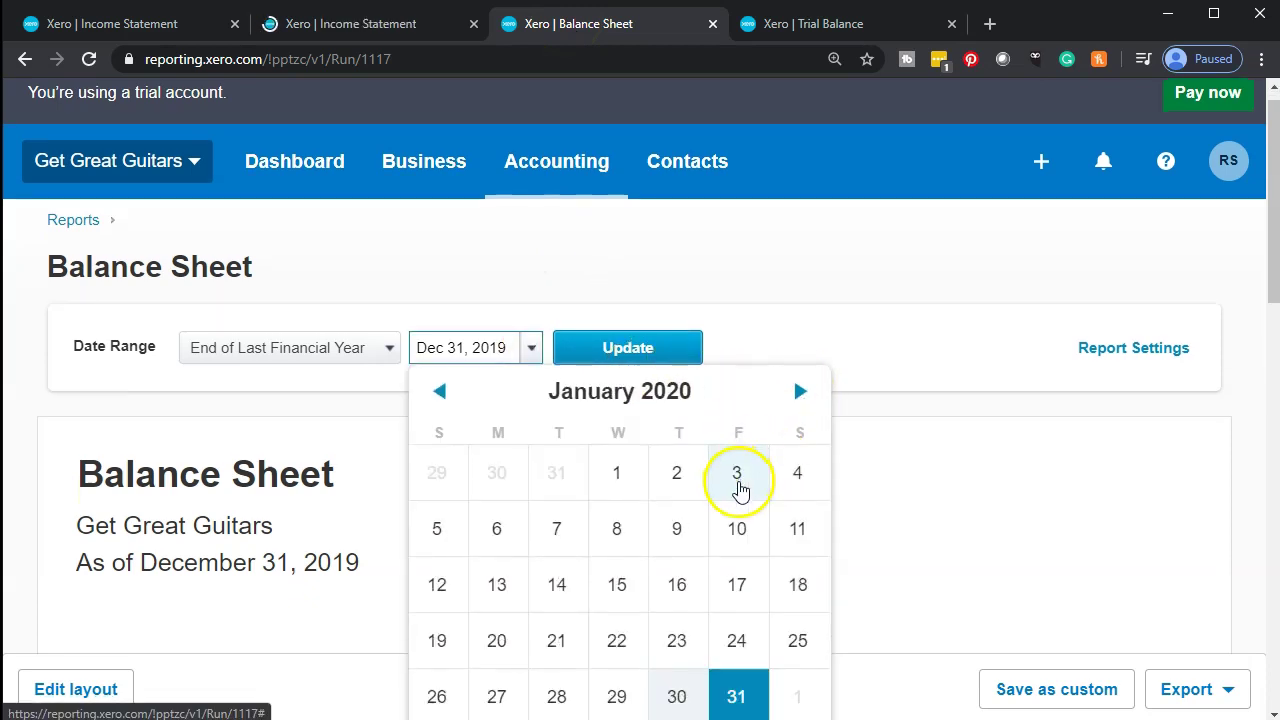
click(740, 688)
click(663, 362)
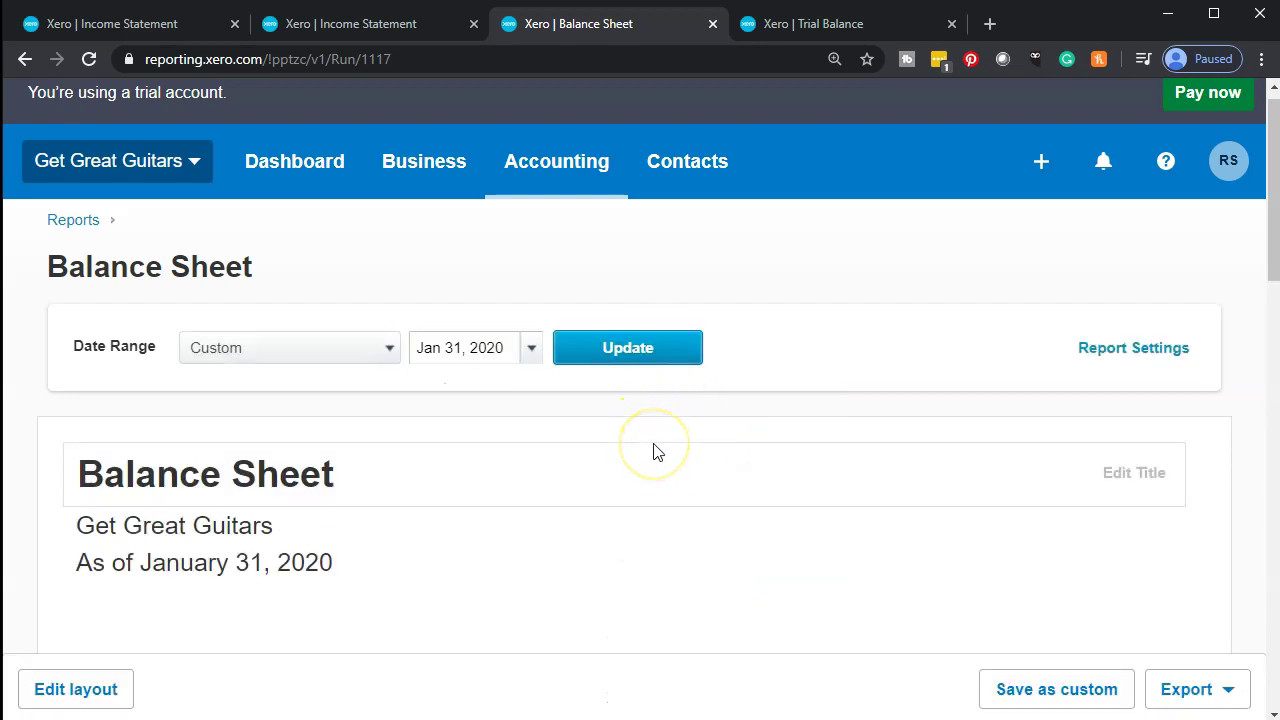
scroll(656, 451, down, 3)
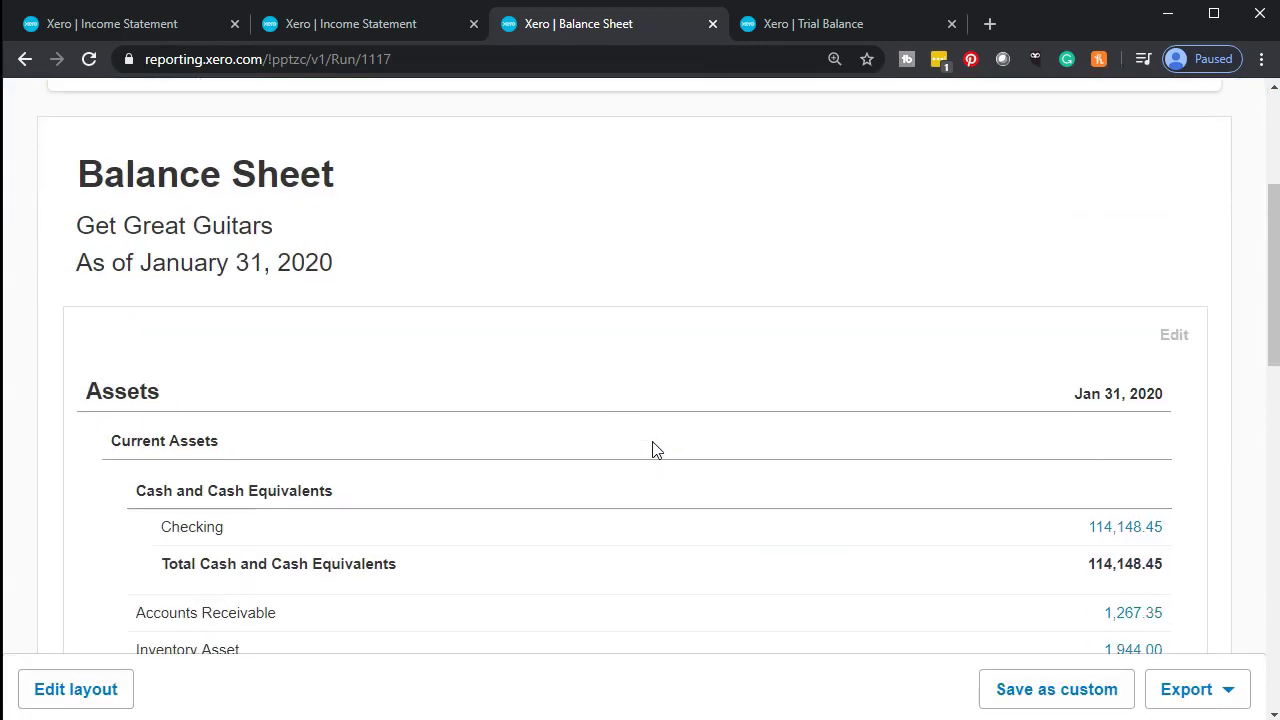
scroll(654, 448, down, 2)
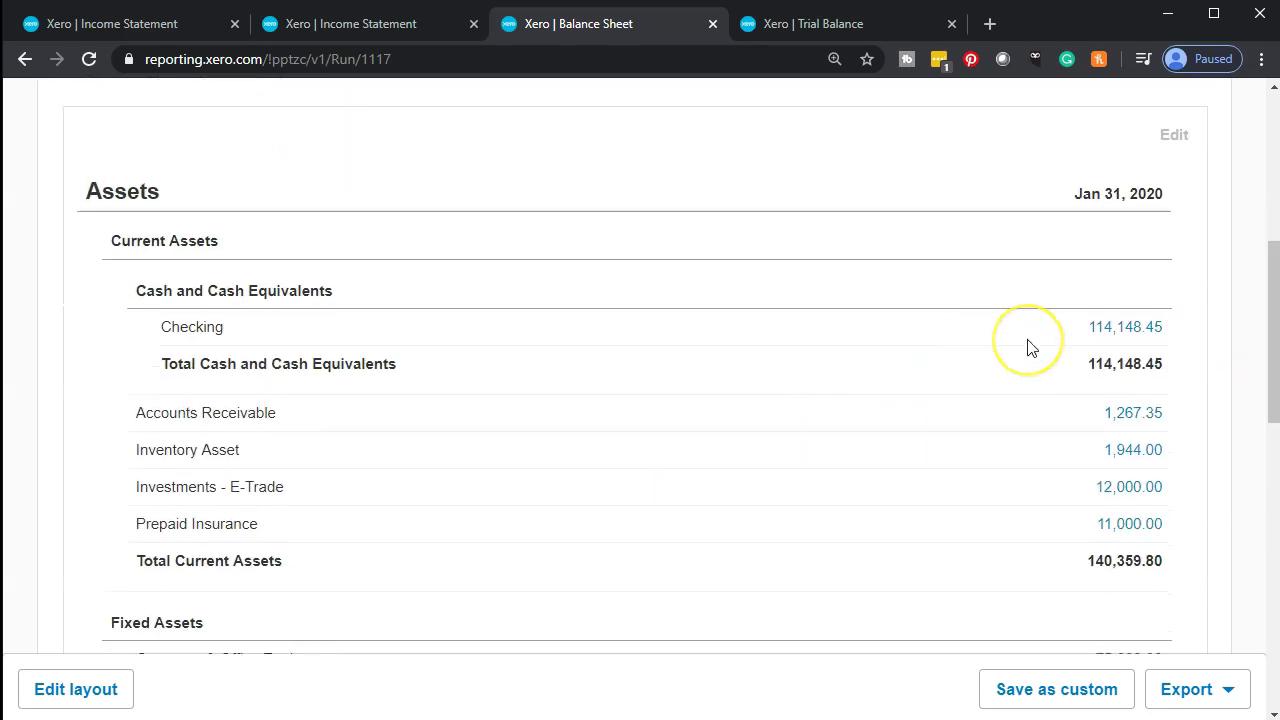
scroll(1030, 347, down, 1)
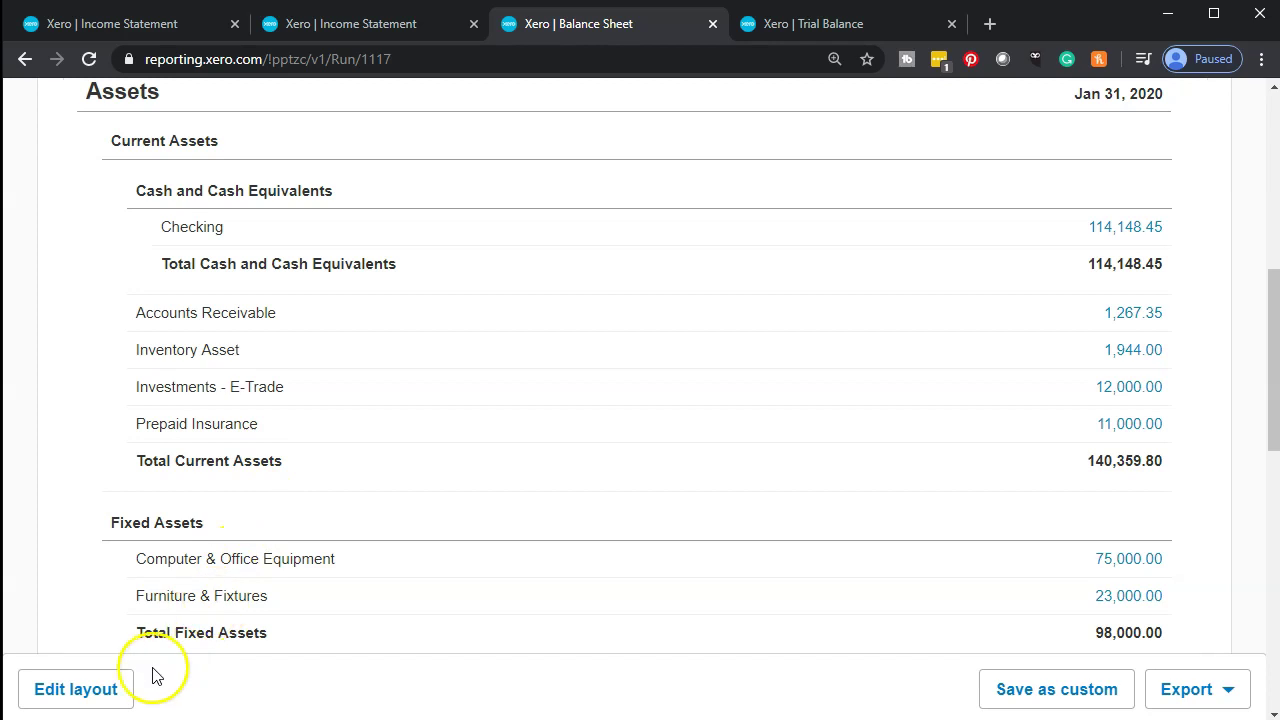
Try grouping the Prepaid Insurance row under Current Assets in the Balance Sheet layout and name the group Prepaid Insurance
click(76, 689)
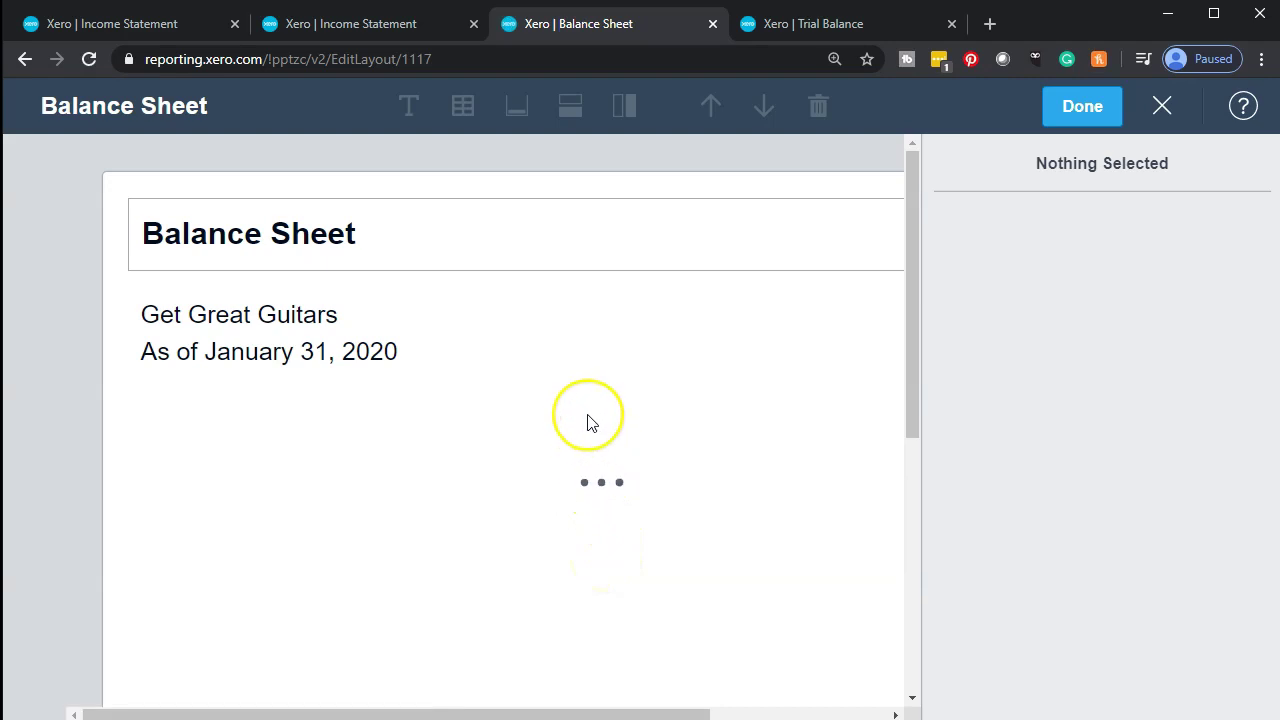
scroll(588, 422, down, 4)
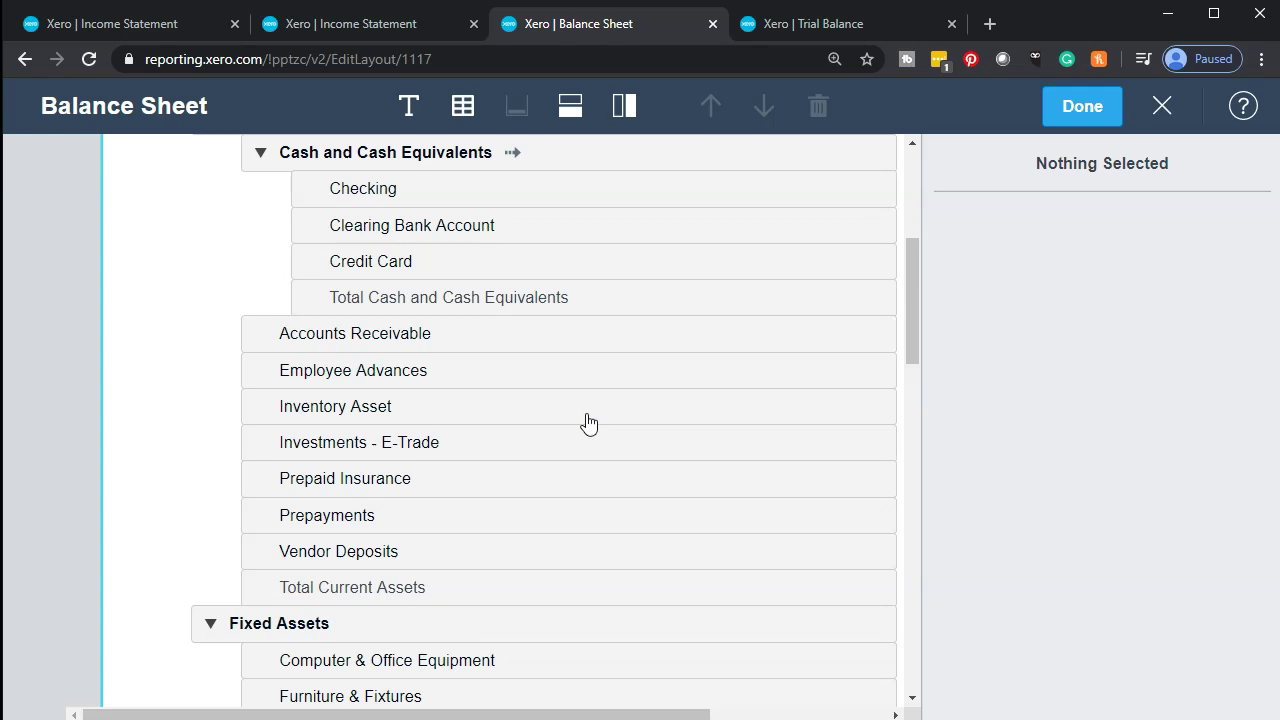
click(402, 488)
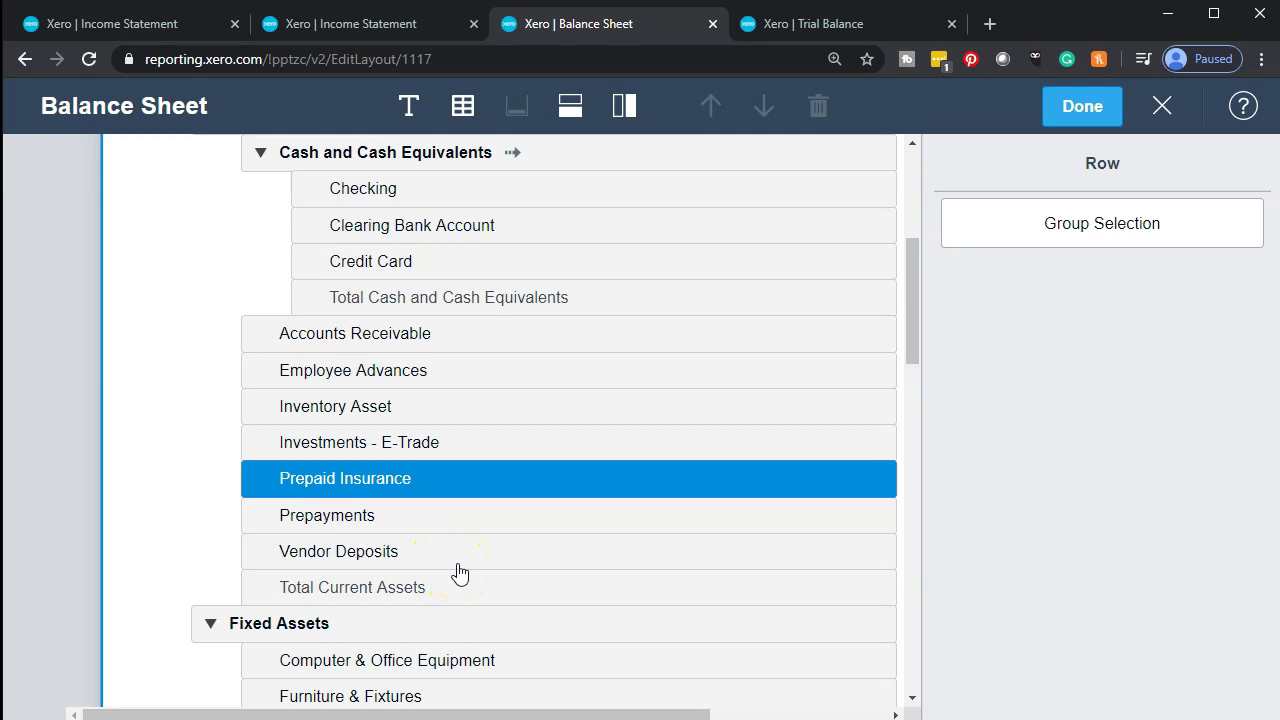
click(431, 540)
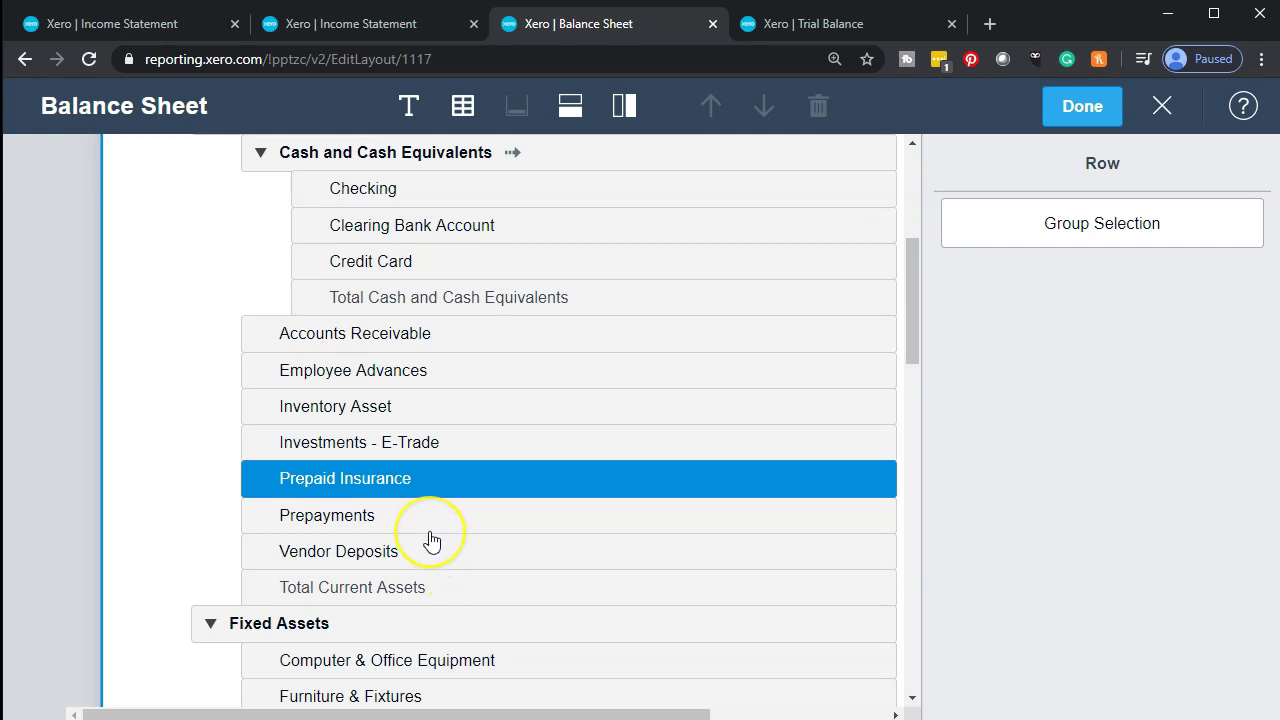
click(381, 531)
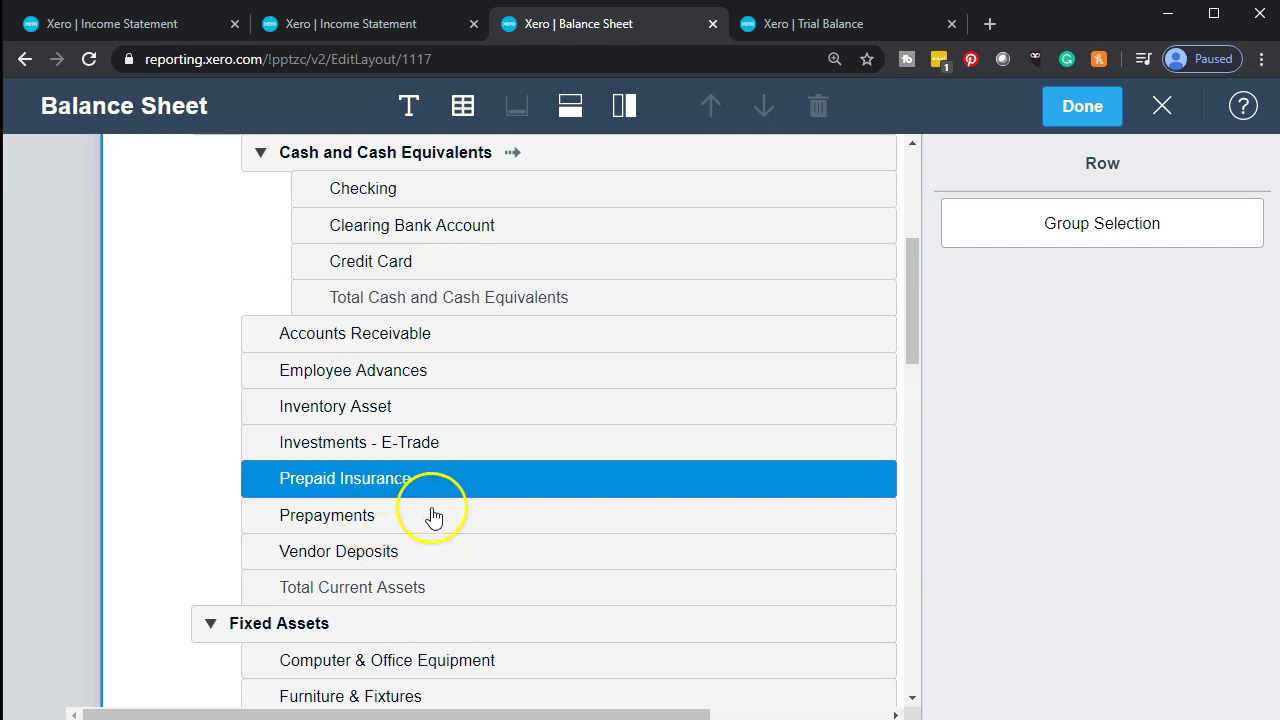
click(1046, 237)
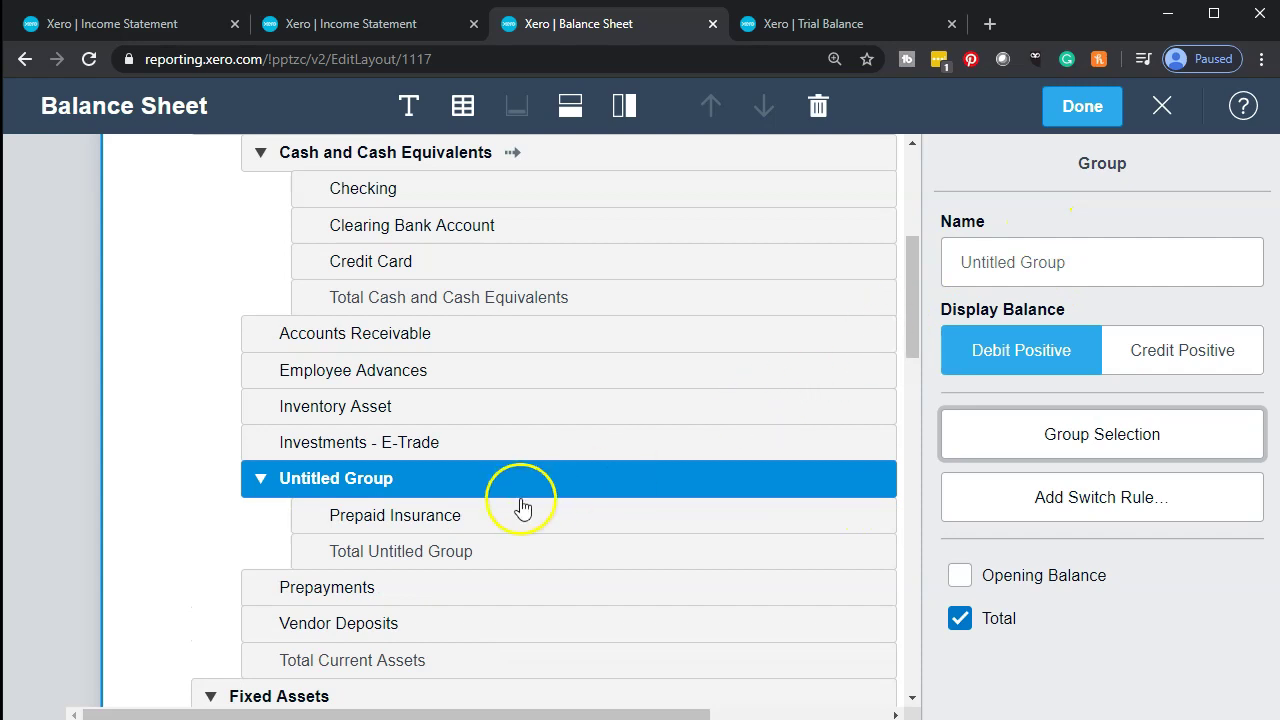
click(1037, 256)
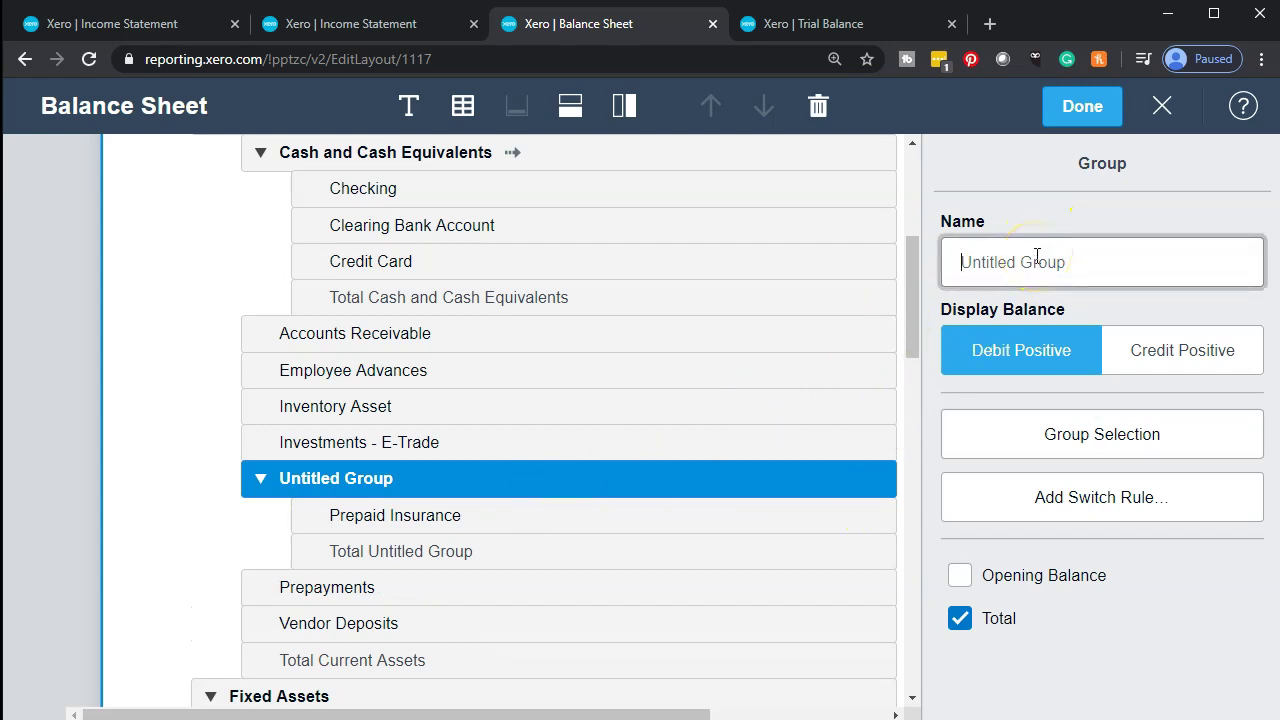
text(PRe)
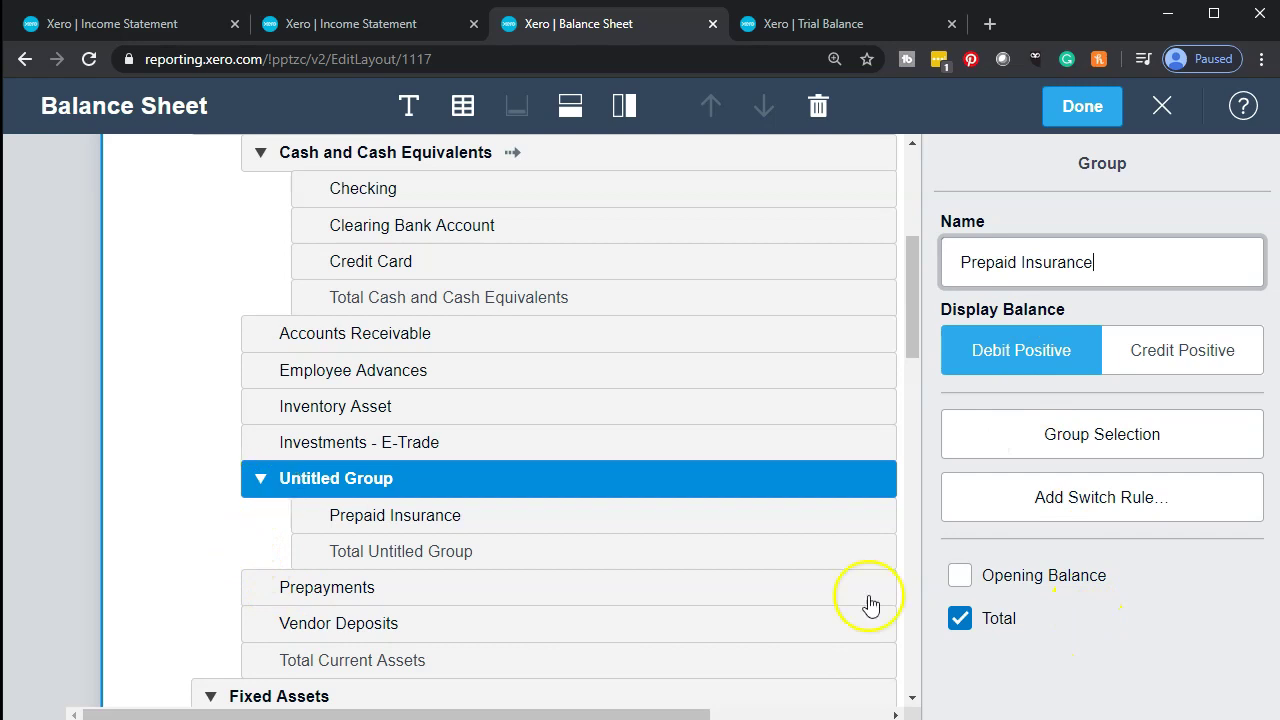
click(903, 605)
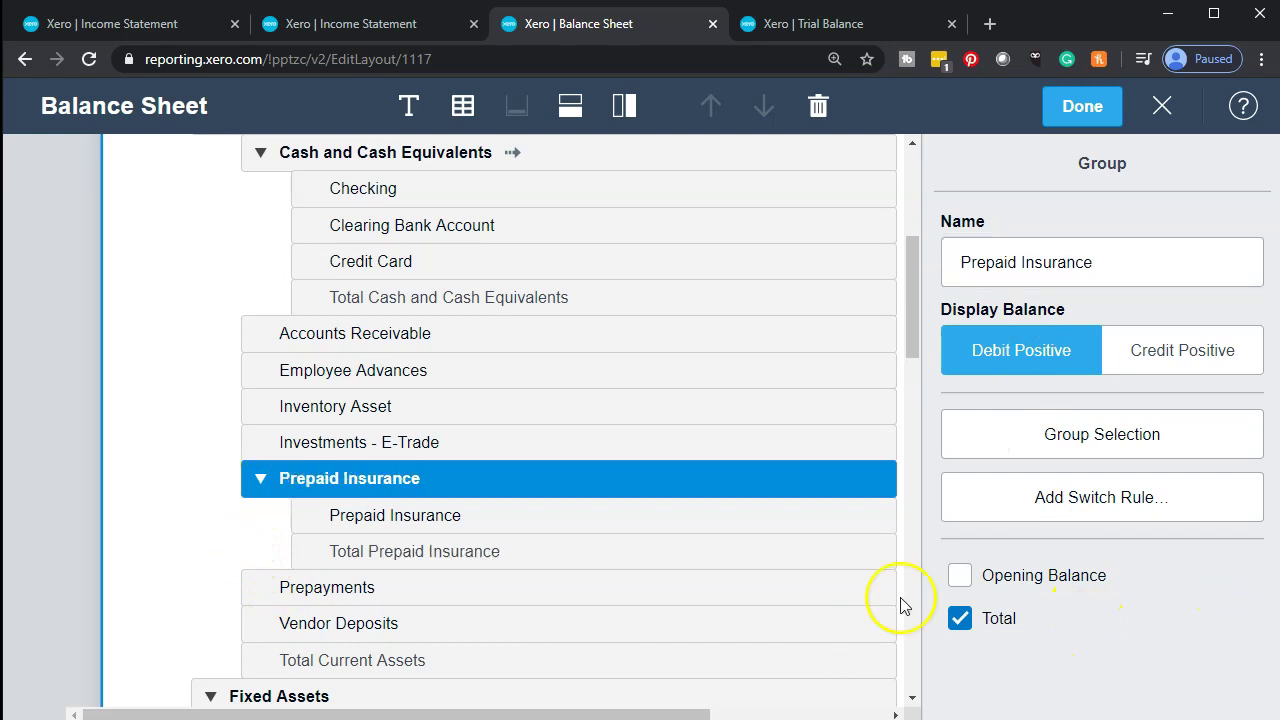
Collapse and re-expand the Prepaid Insurance group, and exit the layout editor discarding the changes
click(261, 488)
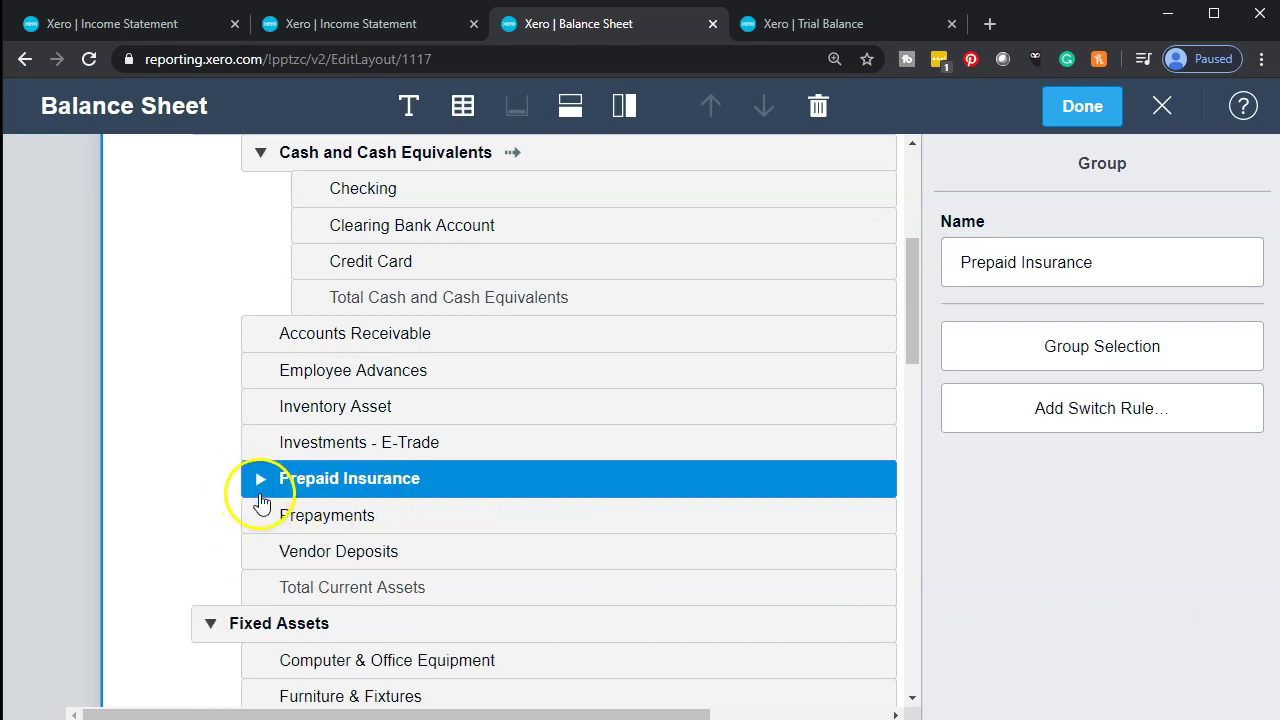
click(260, 482)
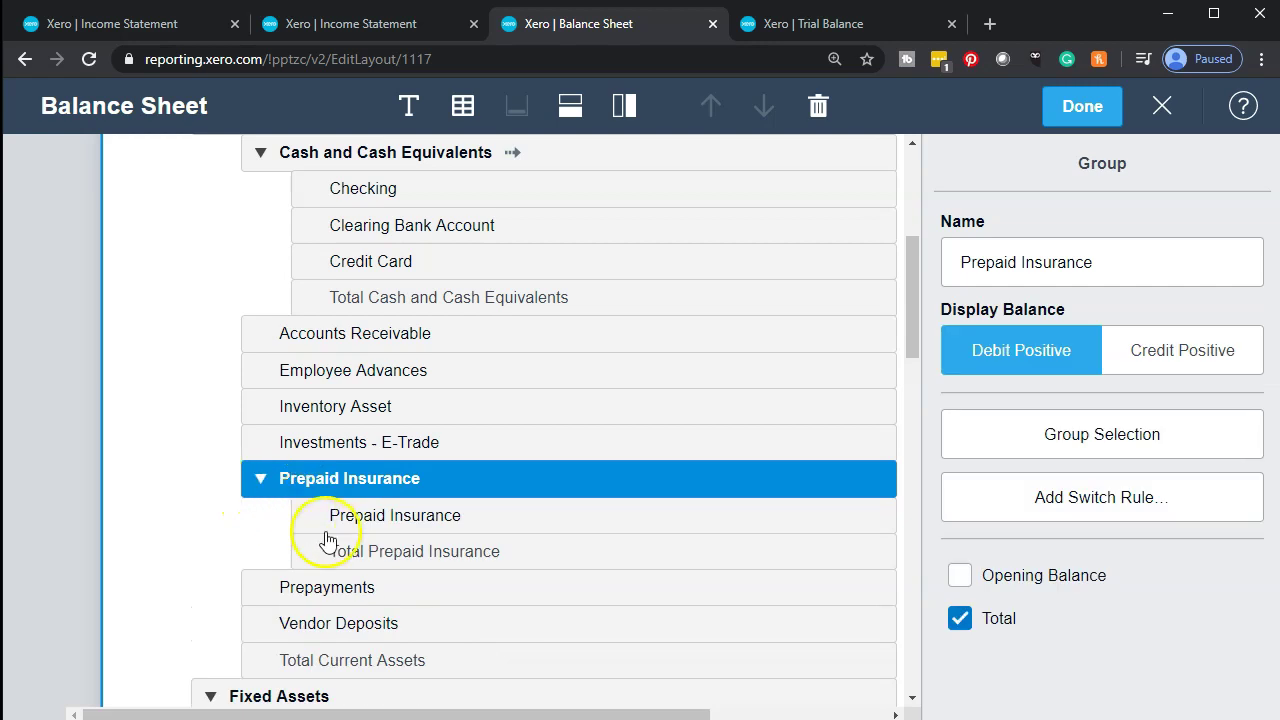
click(1159, 108)
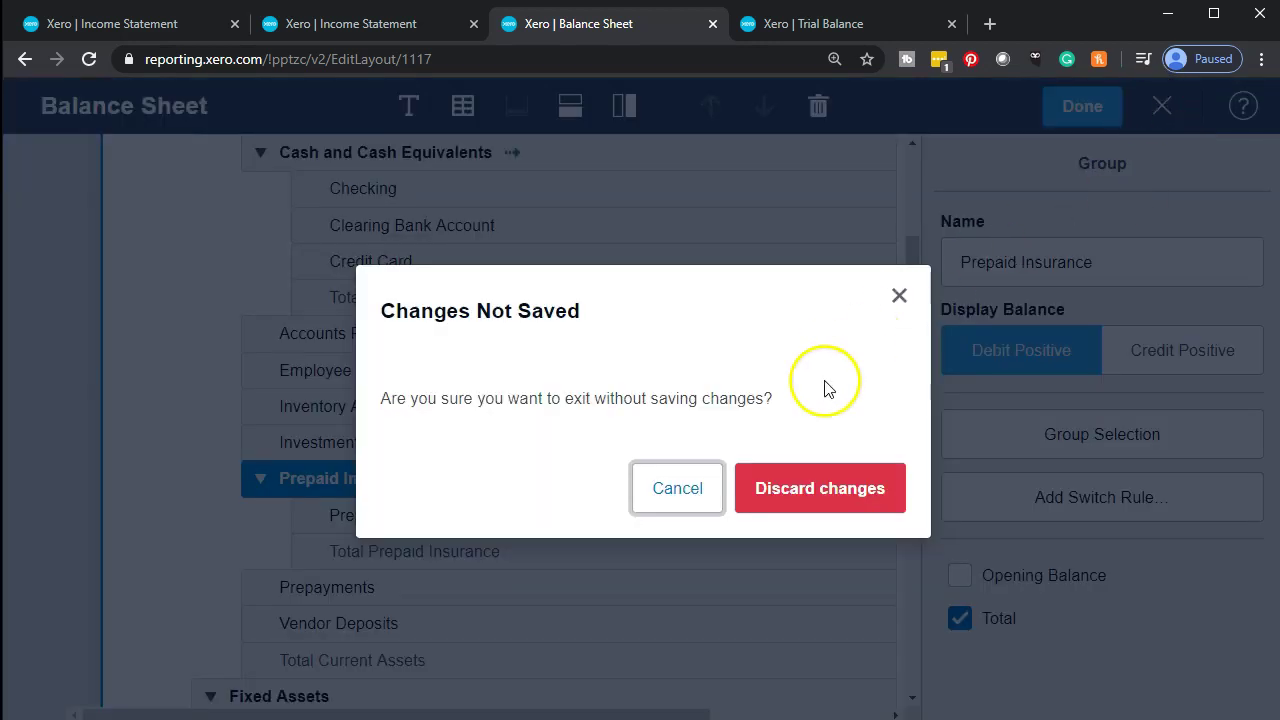
click(818, 500)
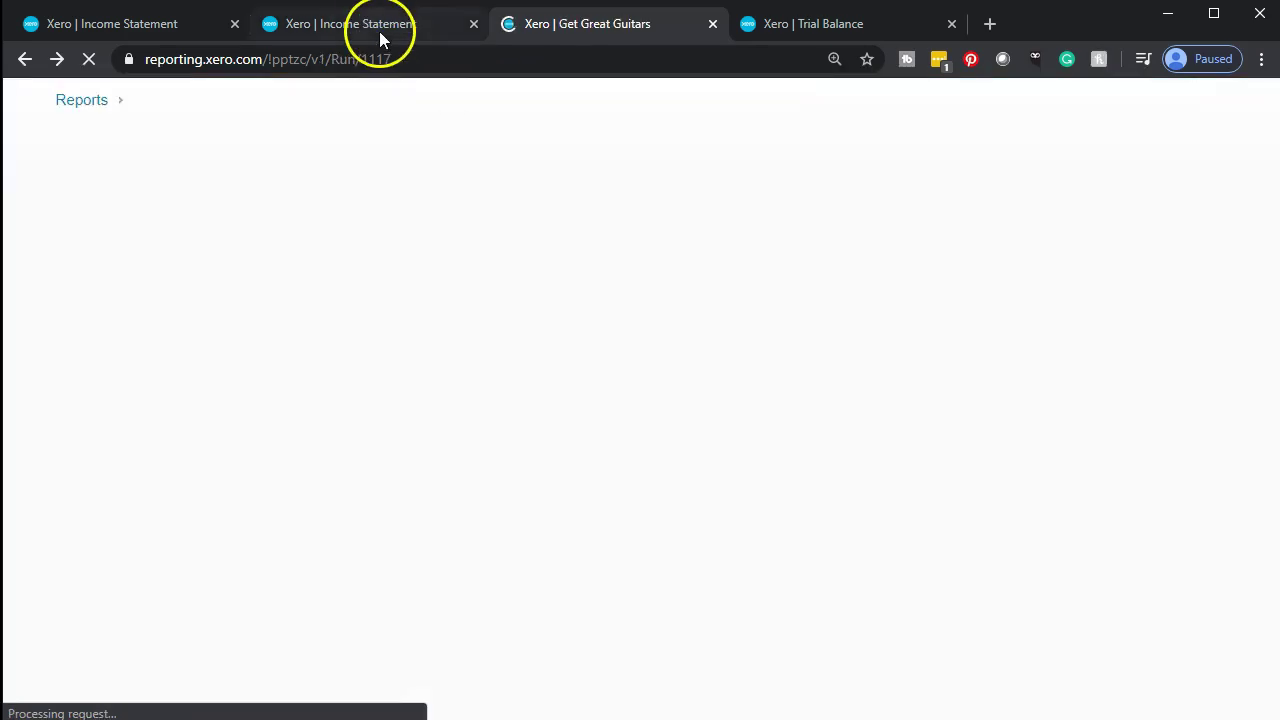
Review the 2020 Income Statement from income to net income and compare its accounts with the trial balance
click(379, 28)
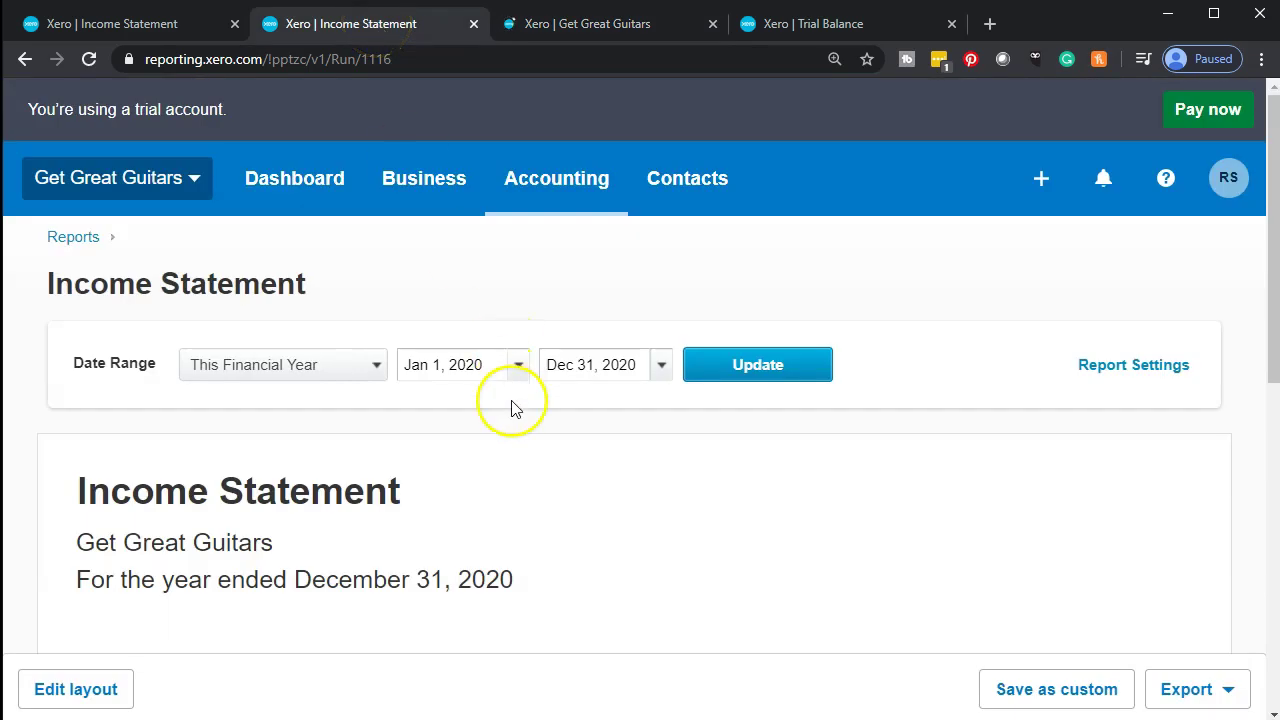
scroll(560, 480, down, 3)
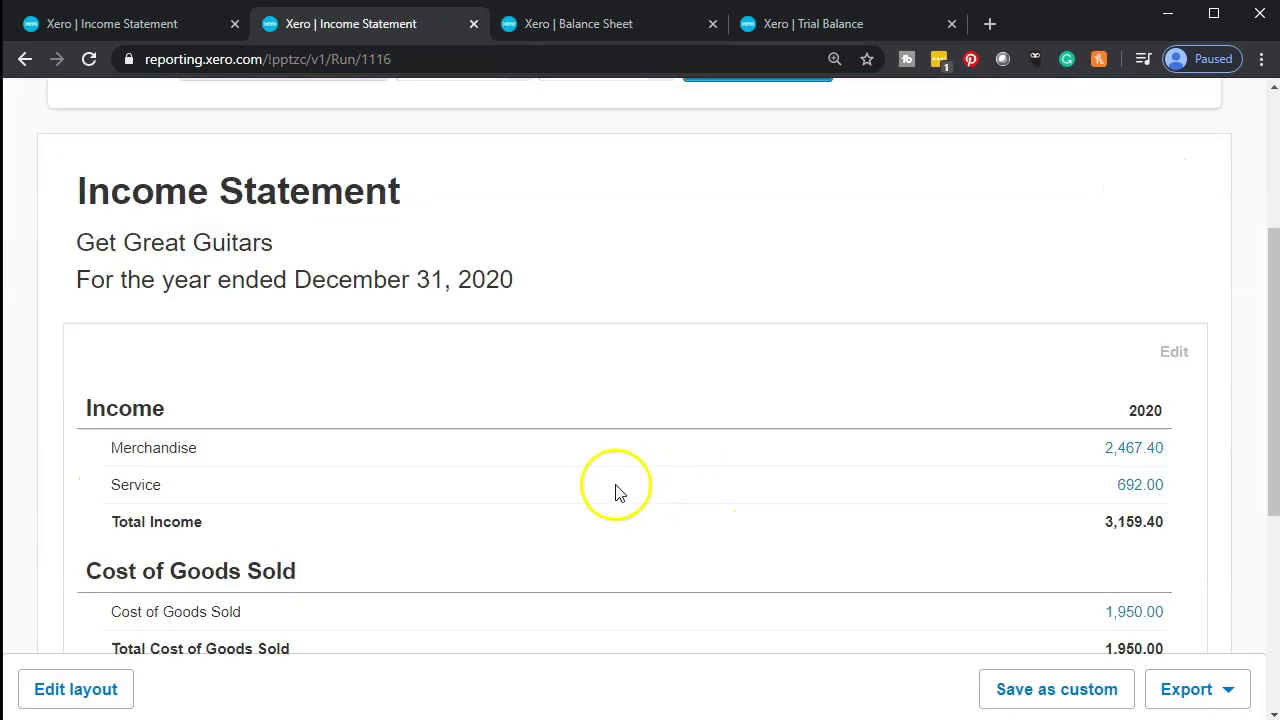
scroll(340, 485, down, 4)
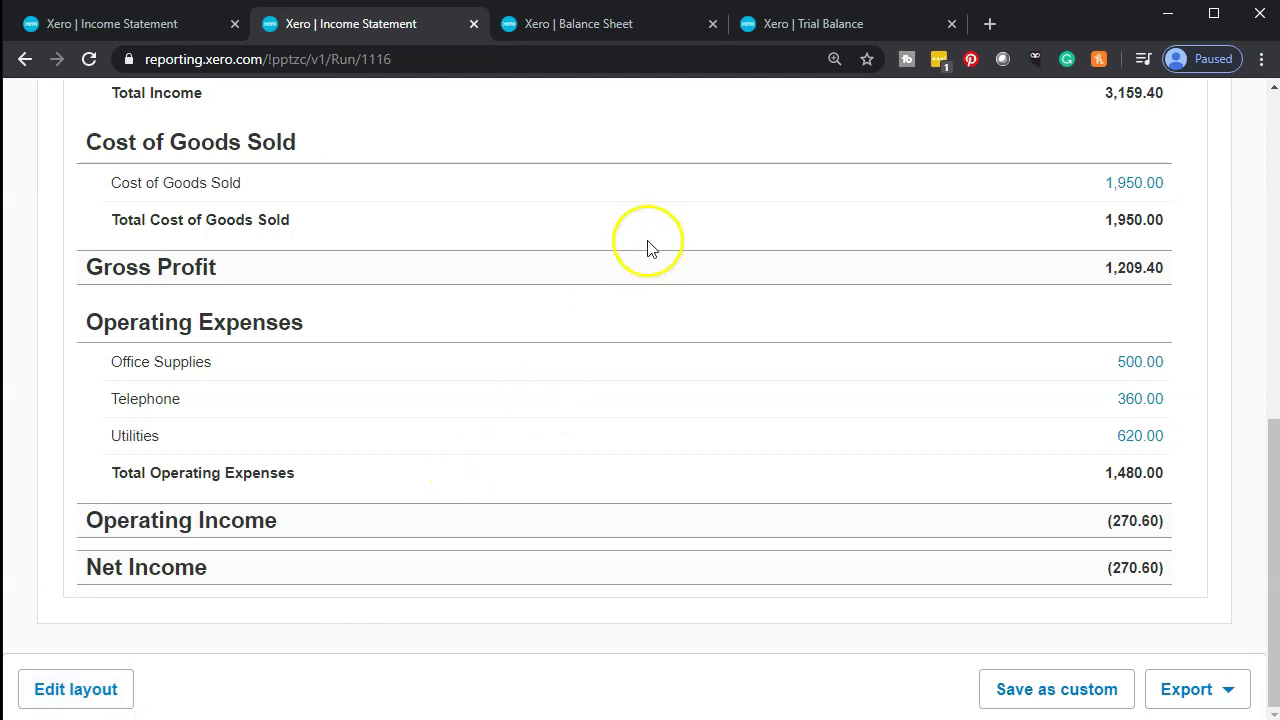
click(812, 30)
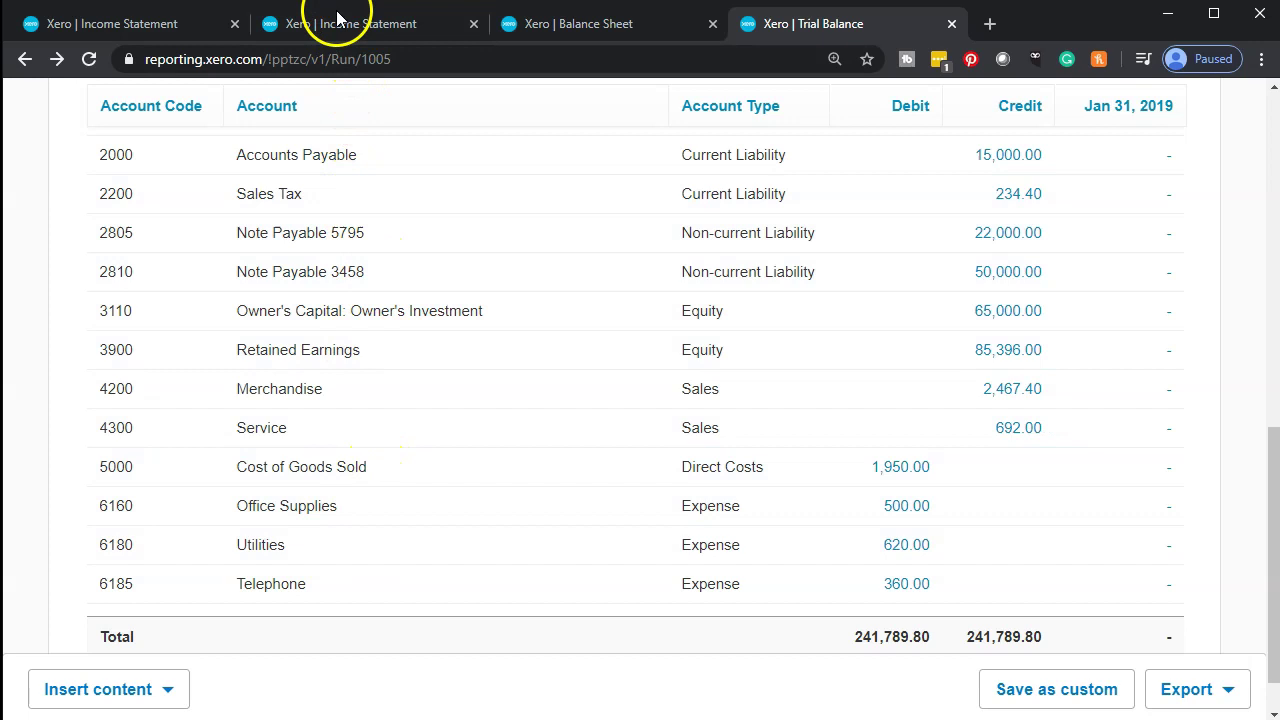
click(295, 24)
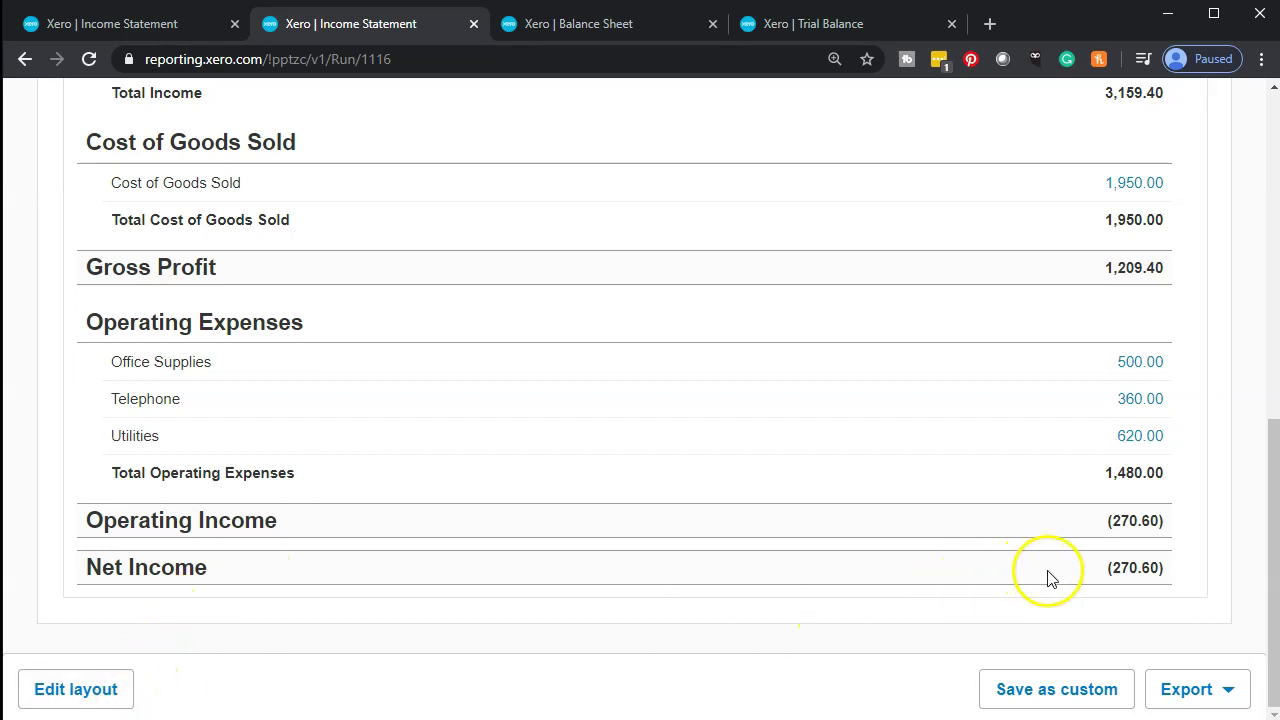
scroll(1048, 578, up, 2)
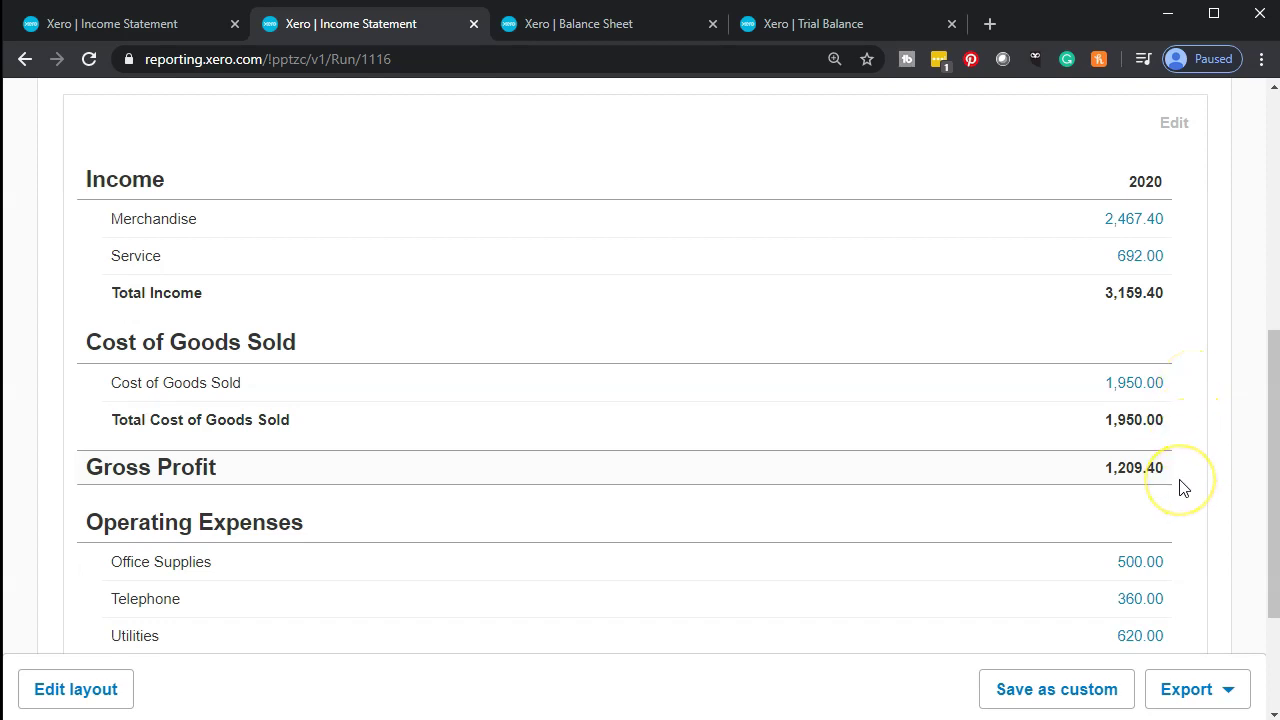
scroll(1180, 485, down, 2)
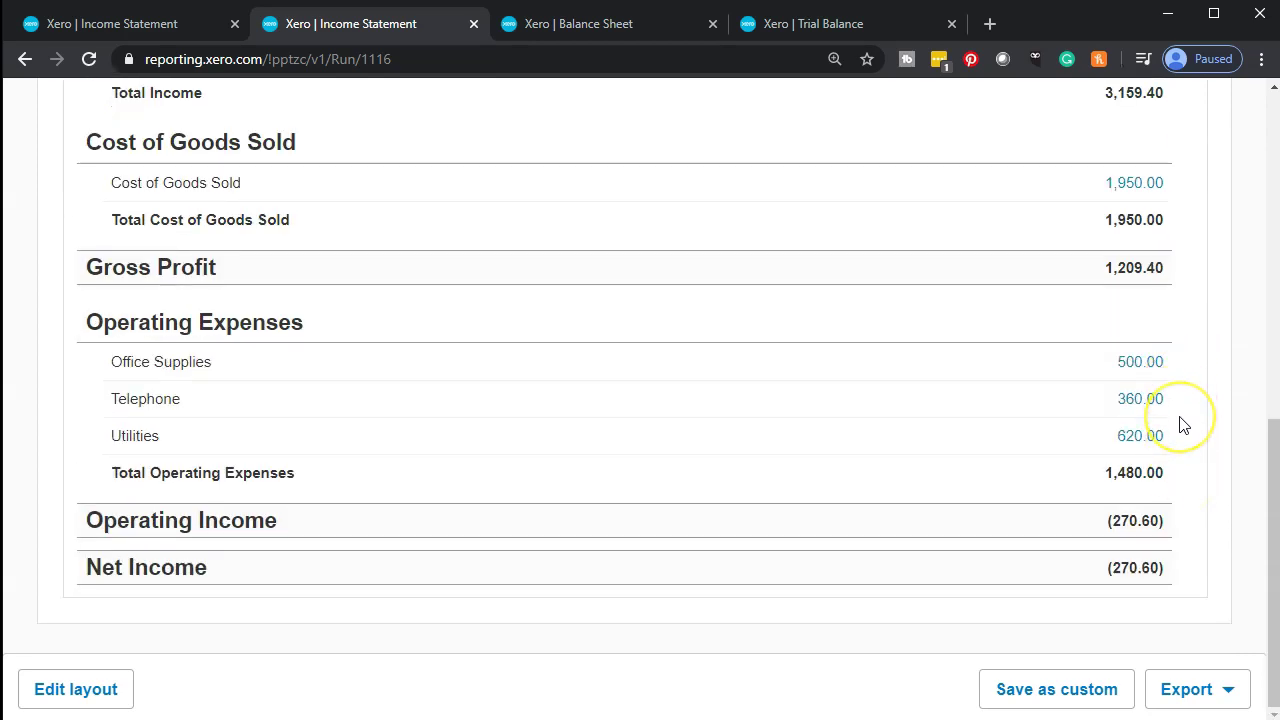